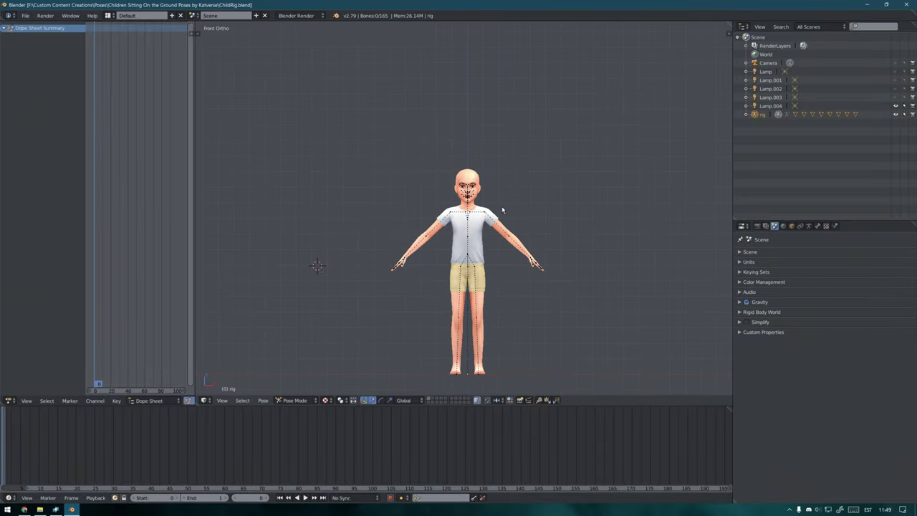
Add Inverse Kinematics bone constraints to the left and right hand bones
{"action": "scroll", "coordinate": [469, 244], "scroll_direction": "up", "scroll_amount": 2}
{"action": "scroll", "coordinate": [350, 246], "scroll_direction": "up", "scroll_amount": 3}
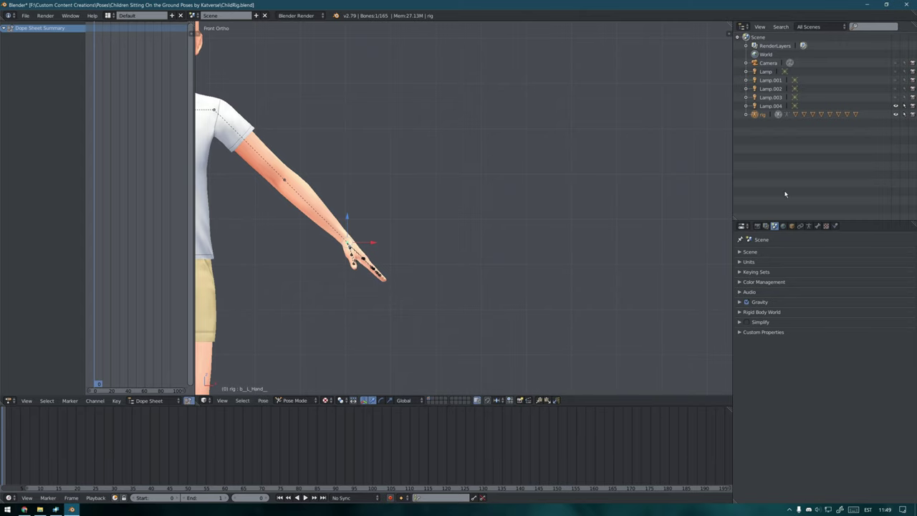
{"action": "left_click", "coordinate": [817, 226]}
{"action": "left_click", "coordinate": [826, 225]}
{"action": "left_click", "coordinate": [824, 254]}
{"action": "left_click", "coordinate": [817, 293]}
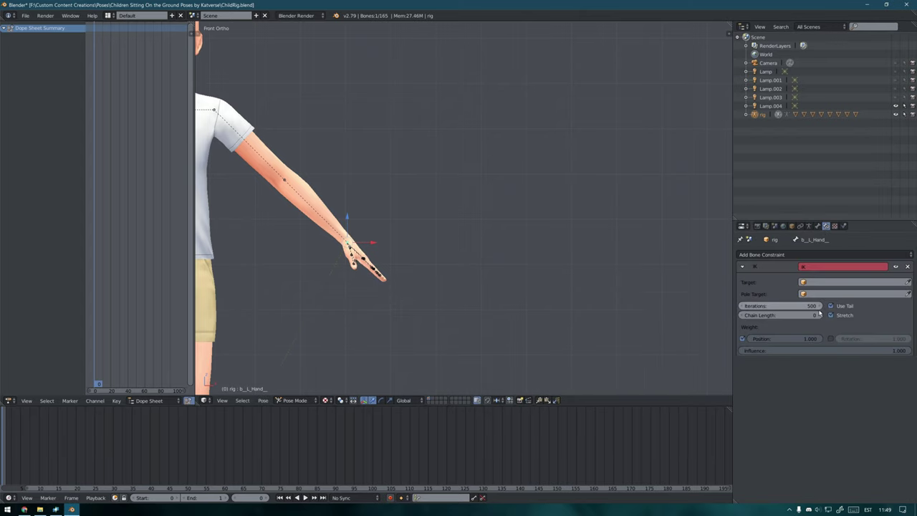
{"action": "scroll", "coordinate": [355, 291], "scroll_direction": "down", "scroll_amount": 4}
{"action": "right_click", "coordinate": [295, 192]}
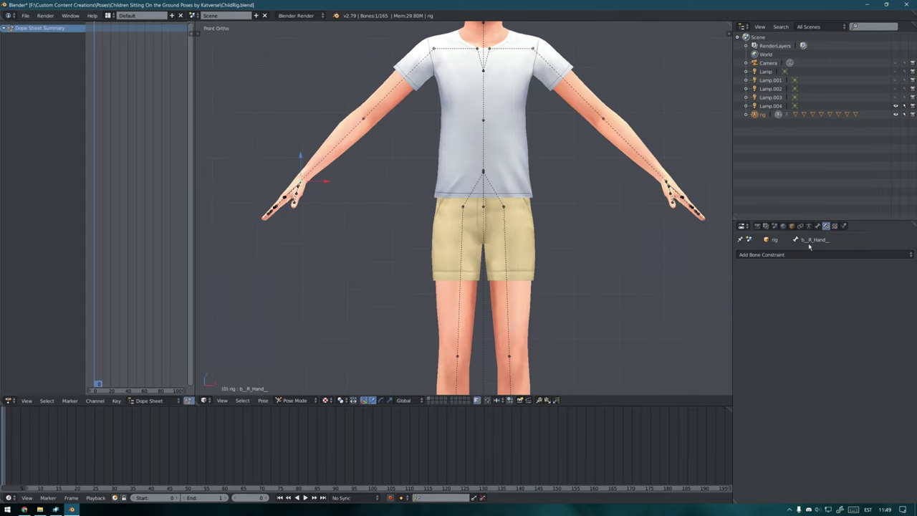
{"action": "left_click", "coordinate": [824, 254]}
{"action": "left_click", "coordinate": [833, 282]}
Add Inverse Kinematics constraints to the right and left foot bones
{"action": "middle_click_drag", "start_coordinate": [373, 191], "coordinate": [341, 23], "text": "shift"}
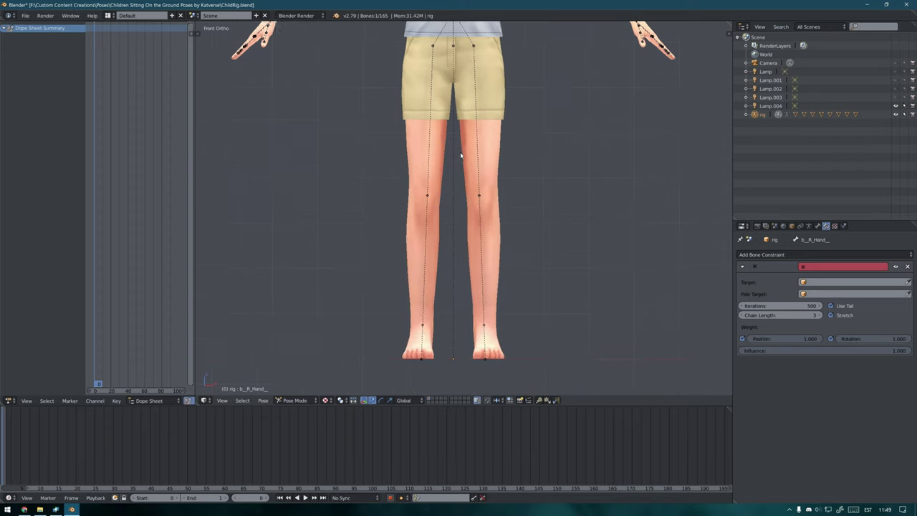
{"action": "right_click", "coordinate": [421, 337]}
{"action": "left_click", "coordinate": [824, 254]}
{"action": "left_click", "coordinate": [814, 294]}
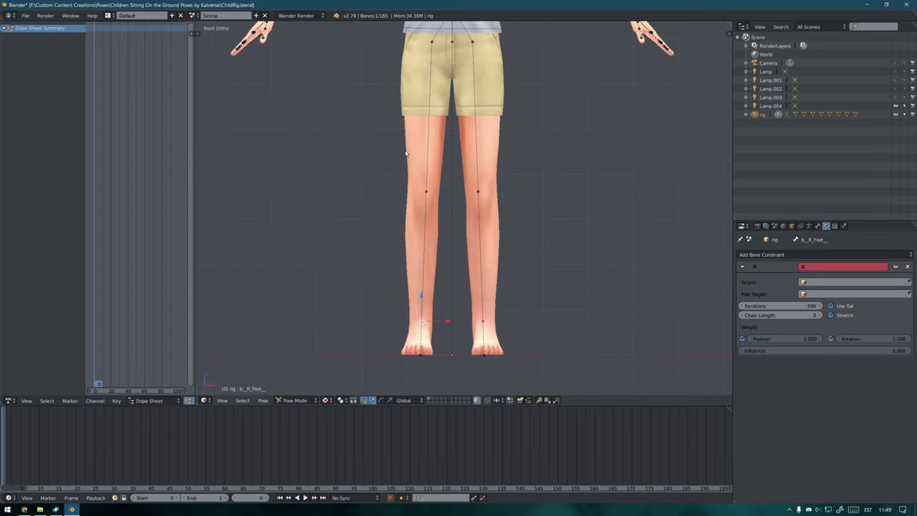
{"action": "middle_click_drag", "start_coordinate": [332, 102], "coordinate": [338, 119], "text": "shift"}
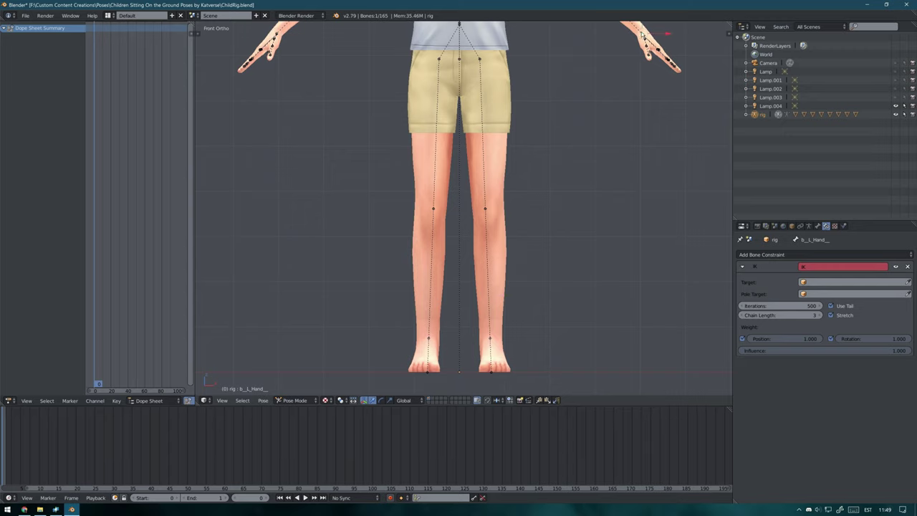
{"action": "right_click", "coordinate": [489, 339]}
{"action": "left_click", "coordinate": [823, 254]}
{"action": "left_click", "coordinate": [816, 293]}
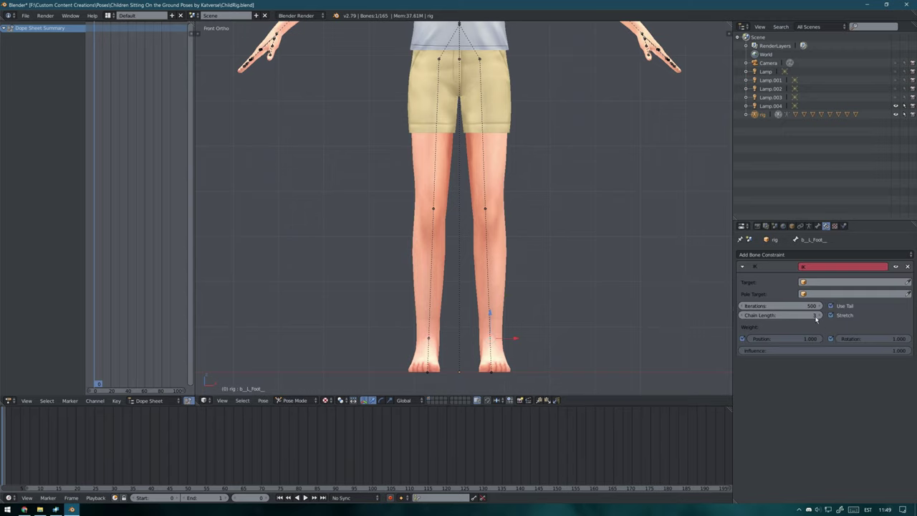
{"action": "middle_click_drag", "start_coordinate": [525, 217], "coordinate": [516, 262], "text": "shift"}
{"action": "scroll", "coordinate": [516, 262], "scroll_direction": "up", "scroll_amount": 3}
Add IK constraints to the left pinky, ring and middle fingers, ring chain length 2
{"action": "scroll", "coordinate": [466, 284], "scroll_direction": "up", "scroll_amount": 2}
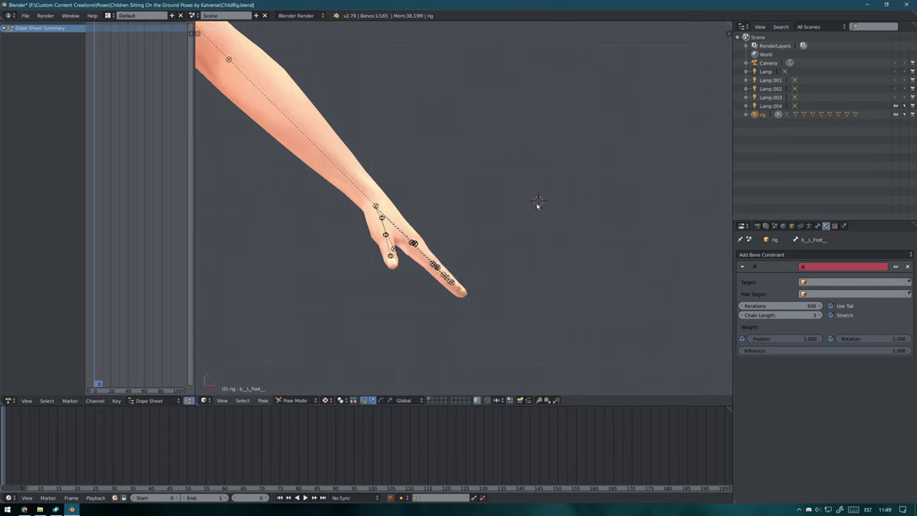
{"action": "middle_click_drag", "start_coordinate": [538, 205], "coordinate": [533, 217]}
{"action": "right_click", "coordinate": [462, 251]}
{"action": "left_click", "coordinate": [808, 255]}
{"action": "left_click", "coordinate": [803, 293]}
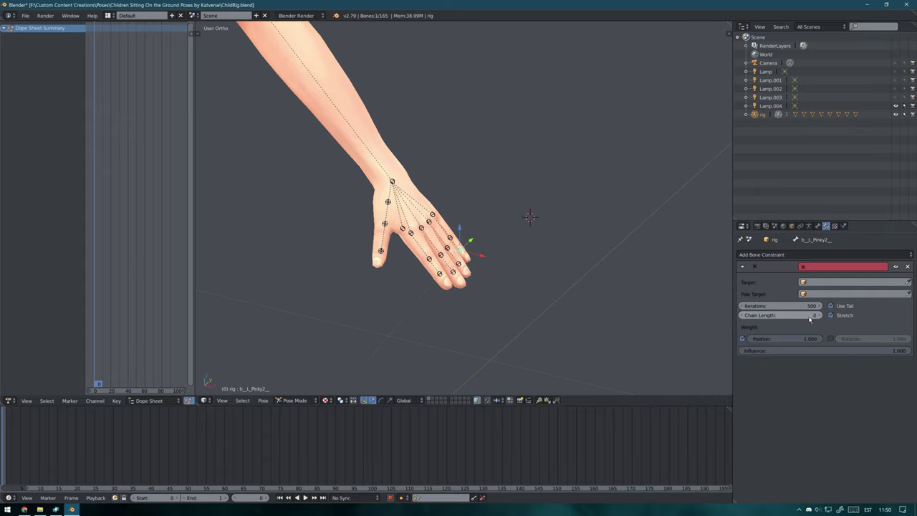
{"action": "right_click", "coordinate": [451, 250]}
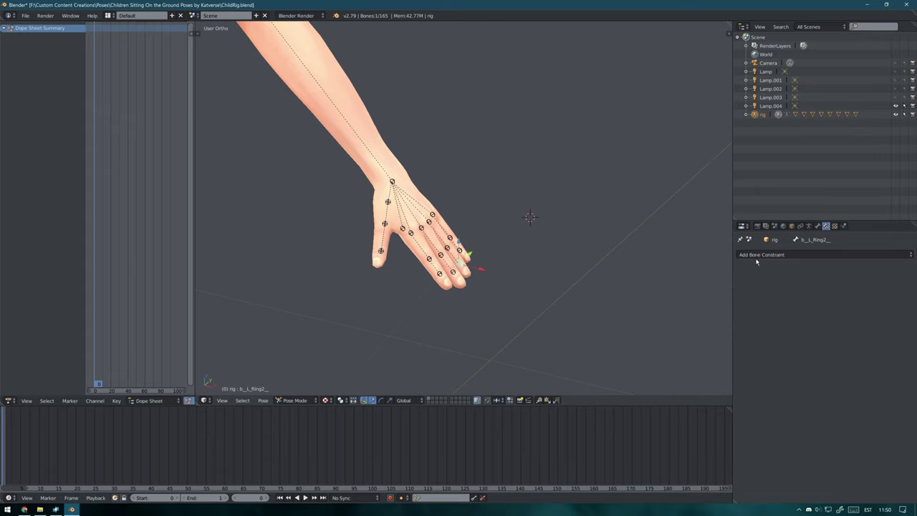
{"action": "left_click", "coordinate": [762, 255]}
{"action": "left_click", "coordinate": [808, 293]}
{"action": "left_click", "coordinate": [818, 315]}
{"action": "left_click", "coordinate": [818, 315]}
{"action": "right_click", "coordinate": [448, 247]}
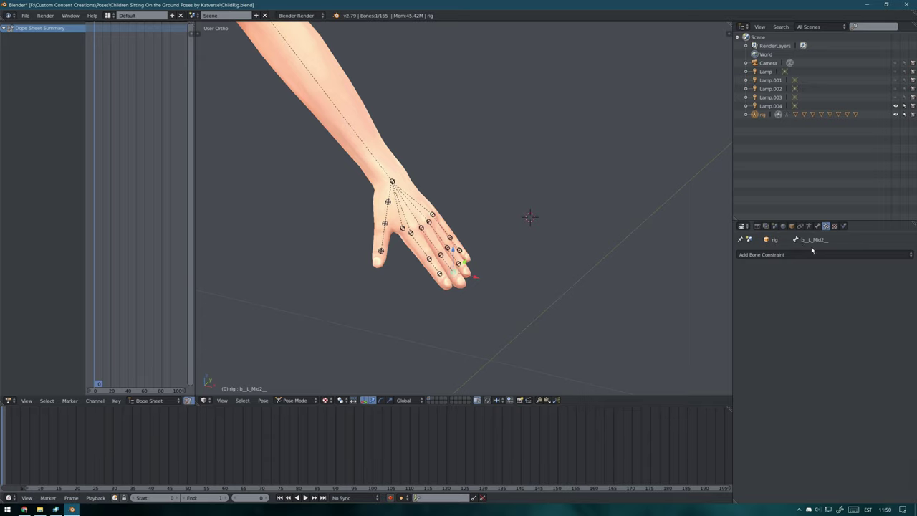
{"action": "left_click", "coordinate": [762, 254]}
{"action": "left_click", "coordinate": [808, 293]}
Add IK constraints to the left index finger and thumb, raising the thumb's chain length
{"action": "right_click", "coordinate": [439, 253]}
{"action": "left_click", "coordinate": [762, 255]}
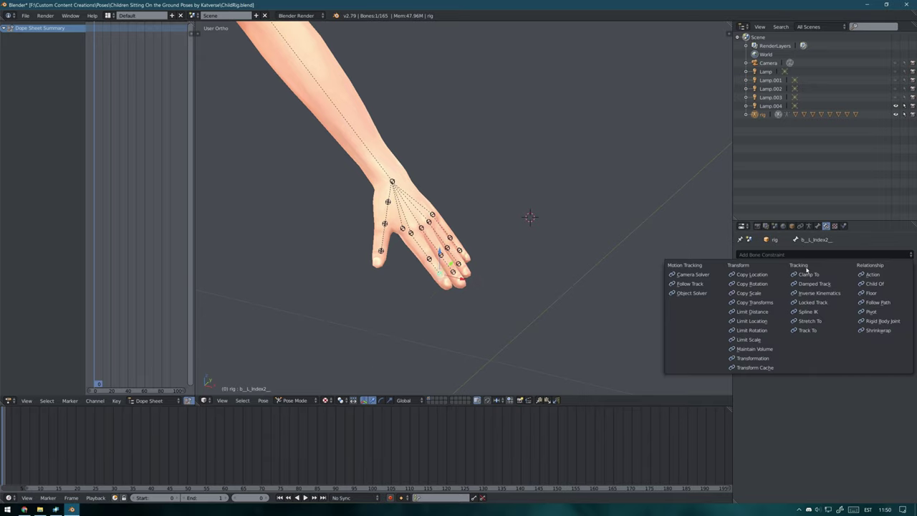
{"action": "left_click", "coordinate": [808, 293]}
{"action": "left_click", "coordinate": [819, 315]}
{"action": "right_click", "coordinate": [384, 224]}
{"action": "left_click", "coordinate": [761, 254]}
{"action": "left_click", "coordinate": [808, 293]}
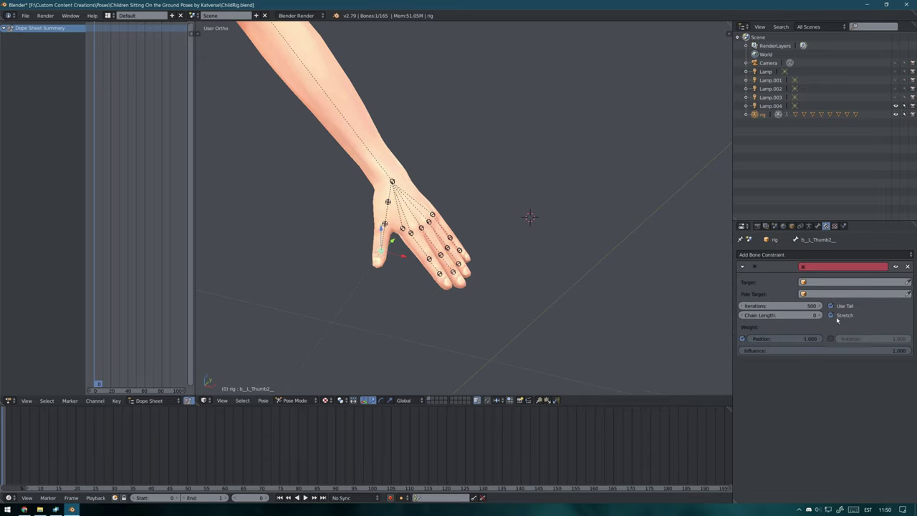
{"action": "left_click", "coordinate": [821, 316]}
Add IK constraints to the right pinky and ring finger bones
{"action": "mouse_move", "coordinate": [284, 222]}
{"action": "middle_mouse_down"}
{"action": "mouse_move", "coordinate": [396, 224]}
{"action": "mouse_move", "coordinate": [308, 215]}
{"action": "middle_mouse_up"}
{"action": "right_click", "coordinate": [305, 215]}
{"action": "left_click", "coordinate": [761, 254]}
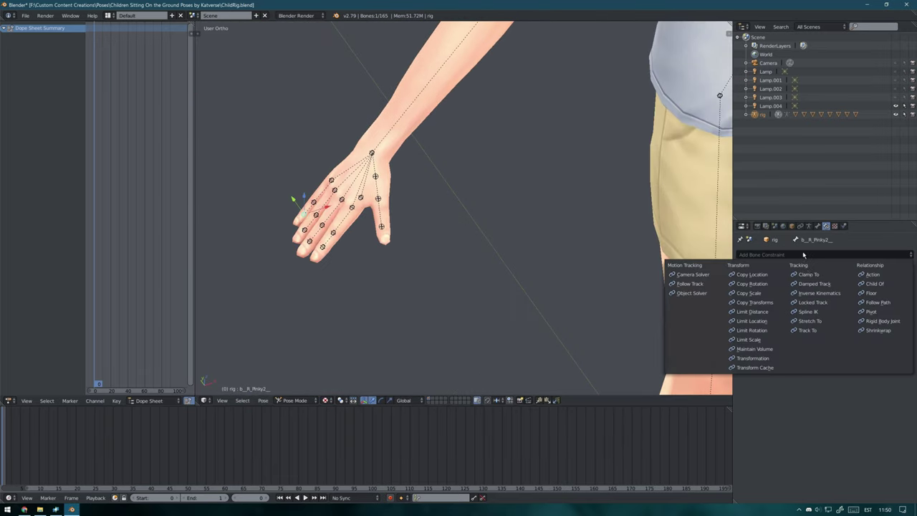
{"action": "left_click", "coordinate": [808, 293]}
{"action": "right_click", "coordinate": [304, 215]}
{"action": "left_click", "coordinate": [762, 254]}
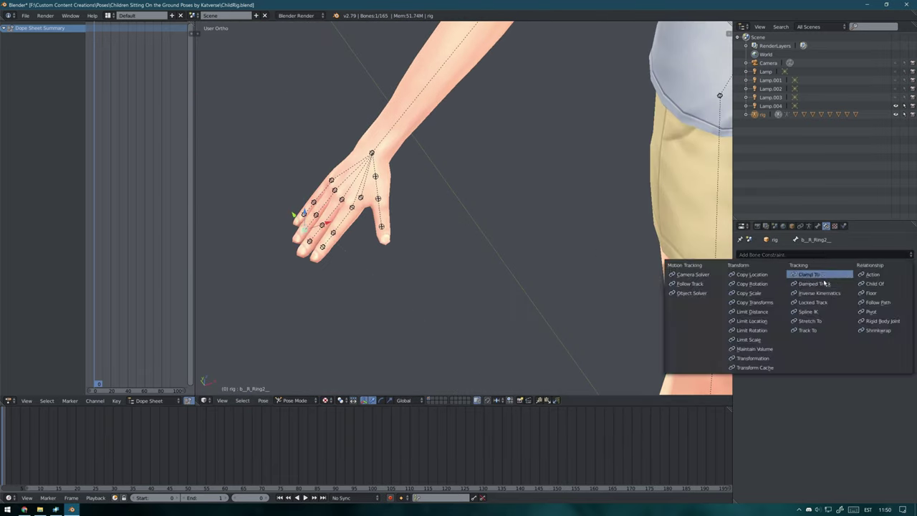
{"action": "left_click", "coordinate": [809, 293]}
{"action": "left_click", "coordinate": [821, 315]}
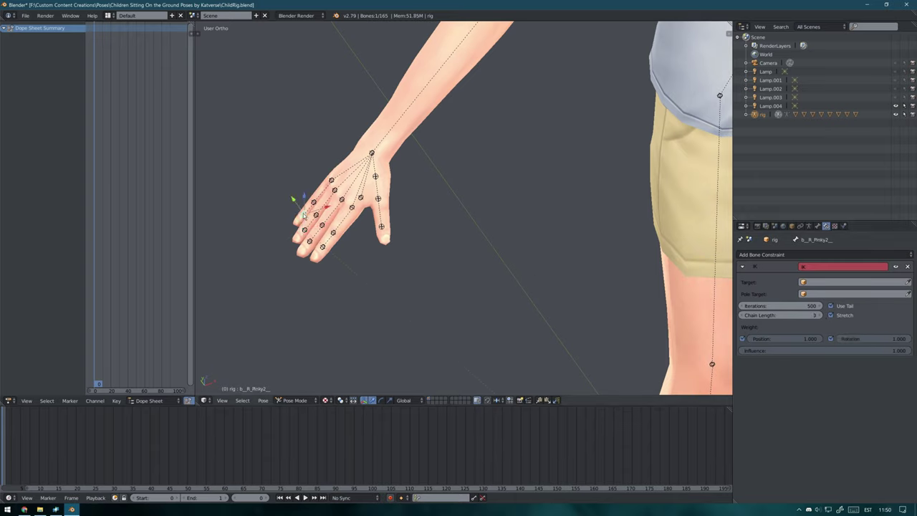
Add IK constraints to the right middle finger, index finger and thumb
{"action": "right_click", "coordinate": [306, 226]}
{"action": "left_click", "coordinate": [761, 254]}
{"action": "left_click", "coordinate": [808, 293]}
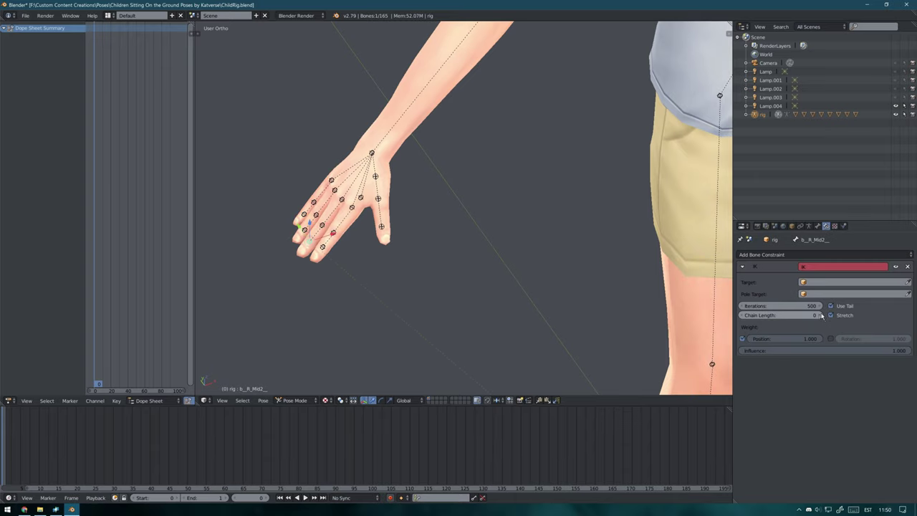
{"action": "right_click", "coordinate": [322, 227]}
{"action": "left_click", "coordinate": [761, 254]}
{"action": "left_click", "coordinate": [808, 293]}
{"action": "left_click", "coordinate": [821, 316]}
{"action": "right_click", "coordinate": [381, 215]}
{"action": "left_click", "coordinate": [762, 255]}
{"action": "left_click", "coordinate": [809, 293]}
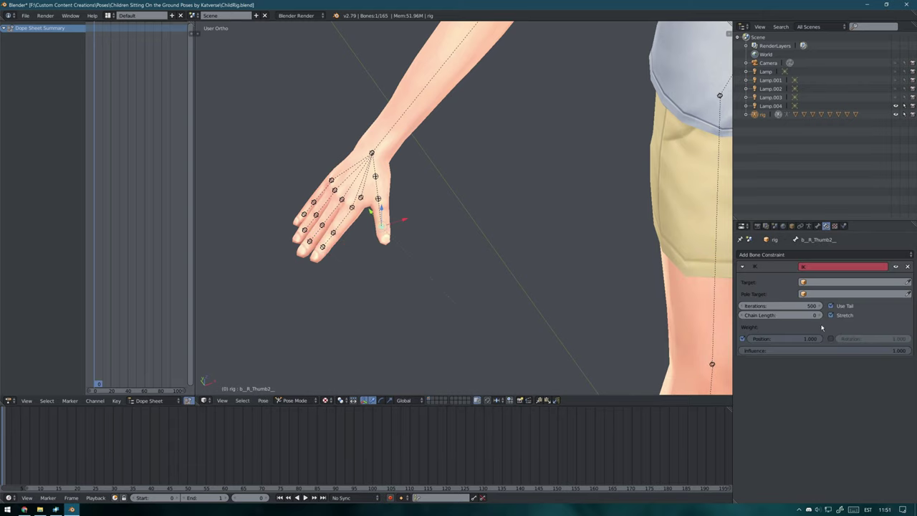
{"action": "scroll", "coordinate": [559, 297], "scroll_direction": "down", "scroll_amount": 2}
Lower the whole rig vertically by moving the root bone along Z
{"action": "key", "text": "KP_1"}
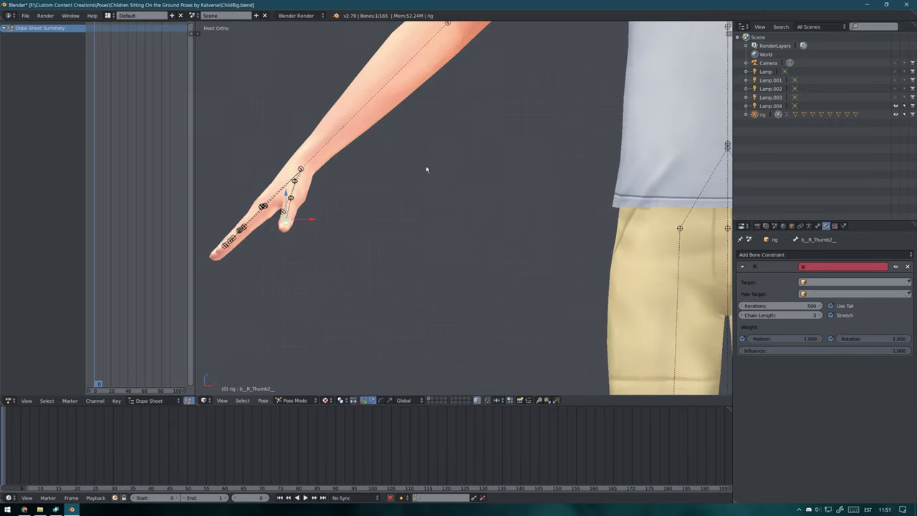
{"action": "scroll", "coordinate": [459, 190], "scroll_direction": "down", "scroll_amount": 3}
{"action": "scroll", "coordinate": [493, 237], "scroll_direction": "down", "scroll_amount": 2}
{"action": "middle_click_drag", "start_coordinate": [492, 260], "coordinate": [513, 269], "text": "shift"}
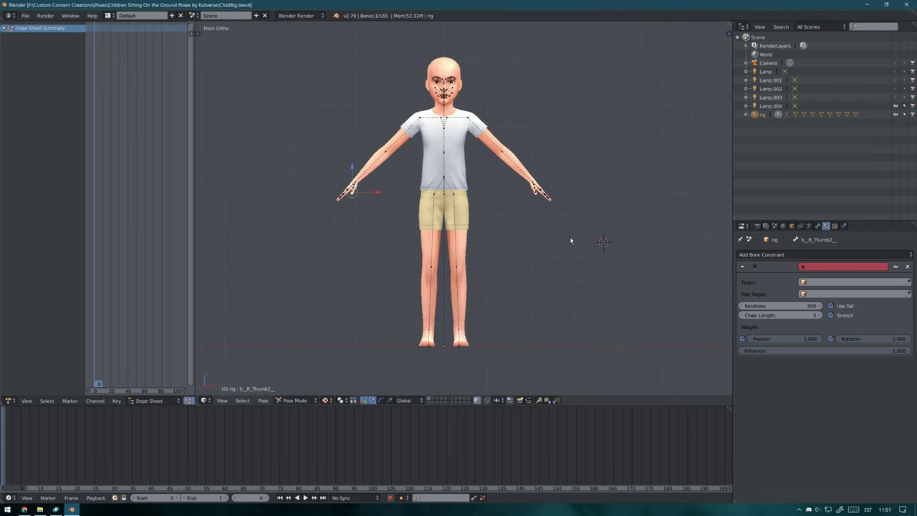
{"action": "middle_click_drag", "start_coordinate": [577, 247], "coordinate": [520, 263]}
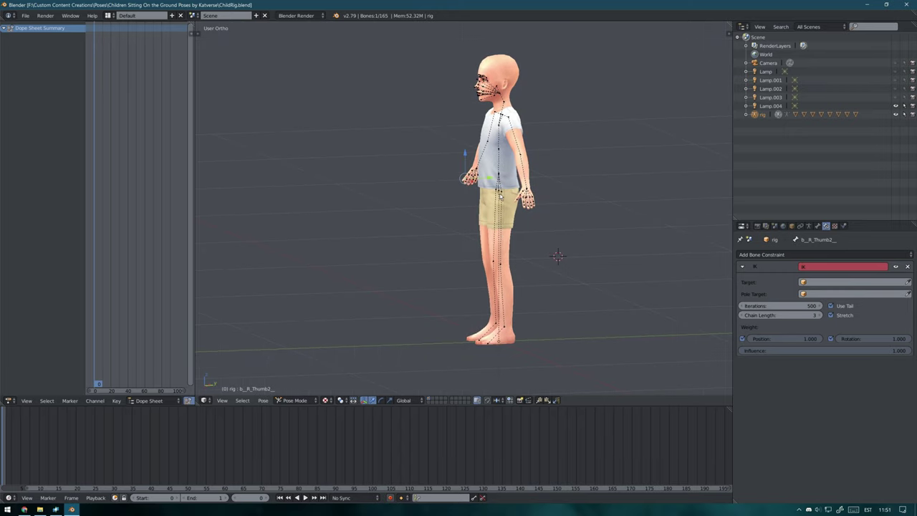
{"action": "right_click", "coordinate": [498, 199]}
{"action": "key", "text": "g"}
{"action": "key", "text": "z"}
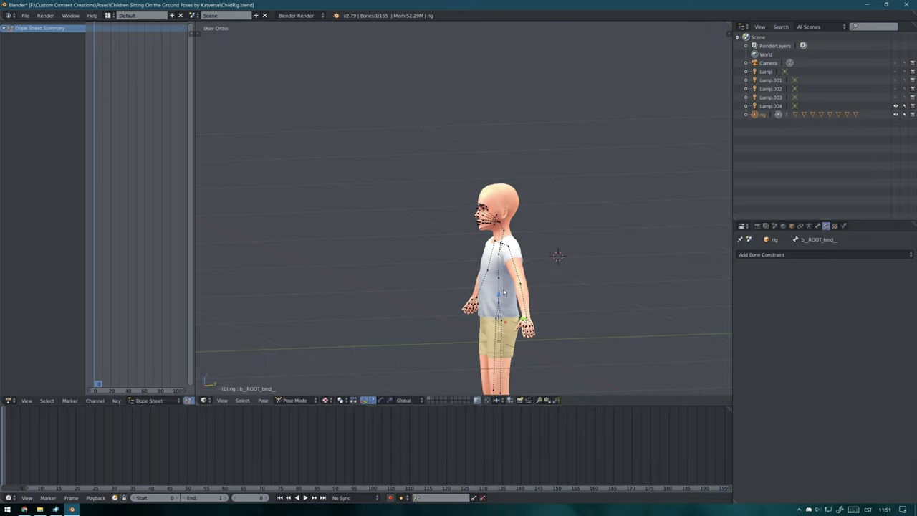
{"action": "key", "text": "KP_3"}
{"action": "left_click", "coordinate": [523, 244]}
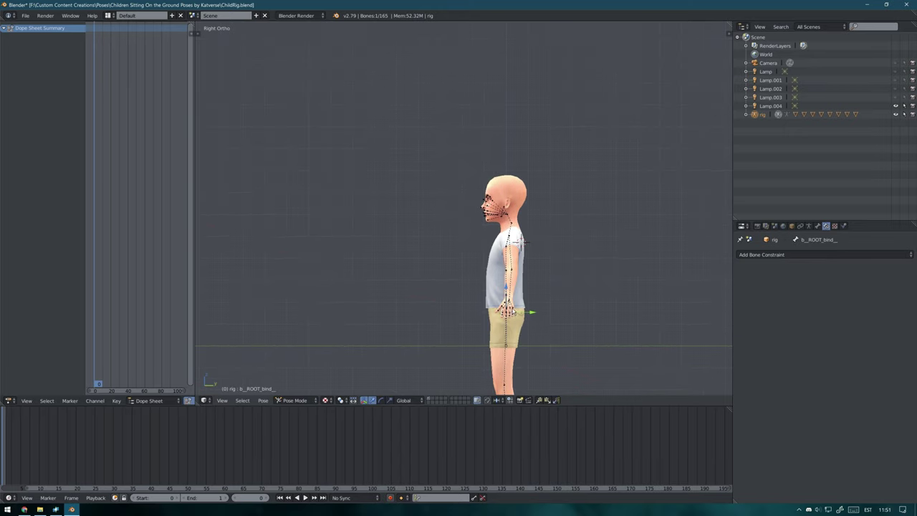
Rotate the pelvis and lower spine to lean the torso forward
{"action": "left_click", "coordinate": [377, 400]}
{"action": "key", "text": "KP_4"}
{"action": "key", "text": "KP_8"}
{"action": "key", "text": "r"}
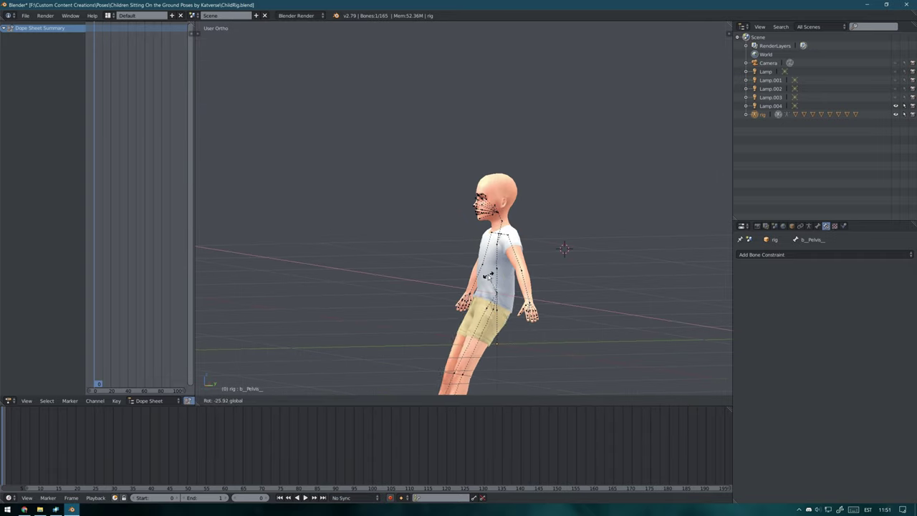
{"action": "left_click", "coordinate": [478, 281]}
{"action": "right_click", "coordinate": [484, 276]}
{"action": "key", "text": "r"}
{"action": "left_click", "coordinate": [498, 302]}
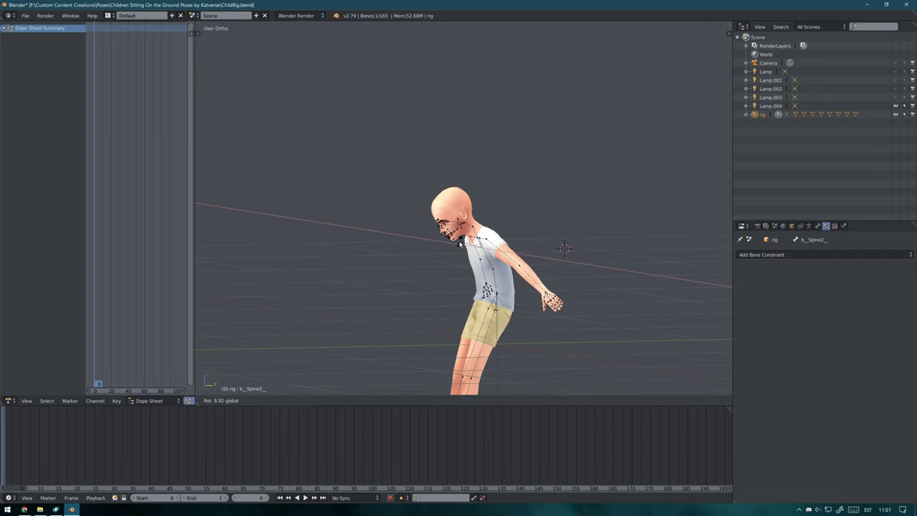
{"action": "right_click", "coordinate": [498, 302]}
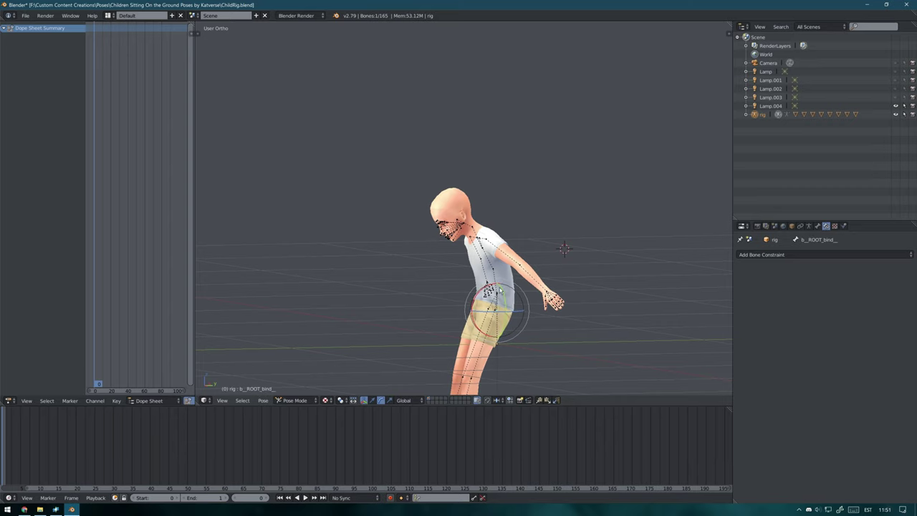
In straight side view, frame the whole figure and select the right foot bone
{"action": "key", "text": "KP_3"}
{"action": "middle_click_drag", "start_coordinate": [546, 329], "coordinate": [564, 225], "text": "shift"}
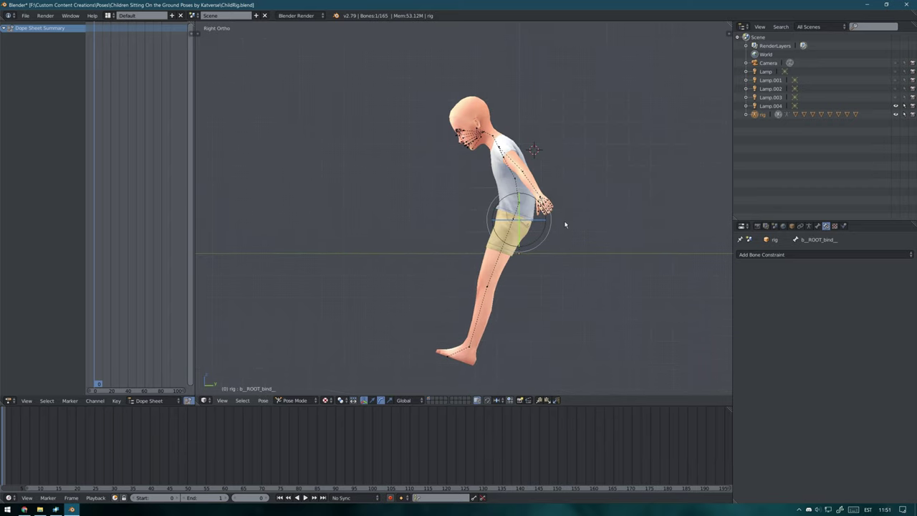
{"action": "right_click", "coordinate": [471, 350]}
Raise the right foot and rotate both thighs to start bending the legs
{"action": "key", "text": "g"}
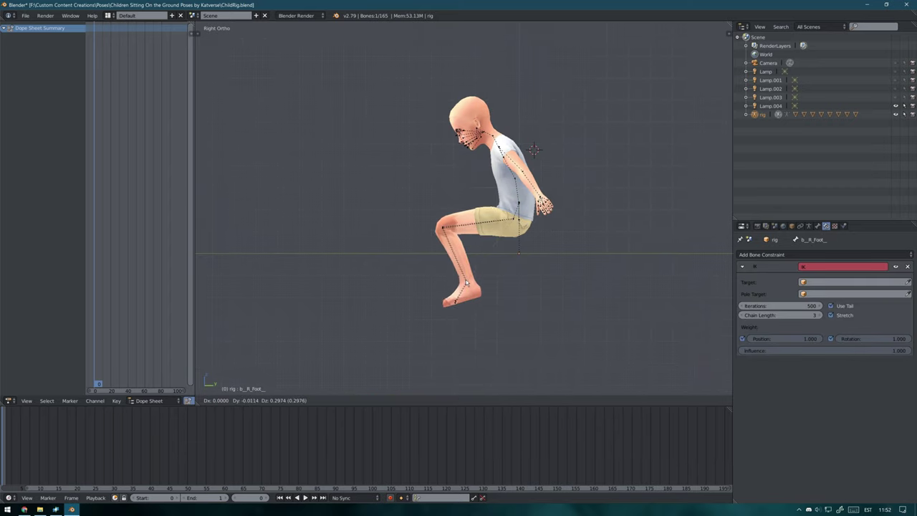
{"action": "left_click", "coordinate": [466, 283]}
{"action": "middle_click_drag", "start_coordinate": [466, 283], "coordinate": [542, 311]}
{"action": "right_click", "coordinate": [463, 205]}
{"action": "key", "text": "r"}
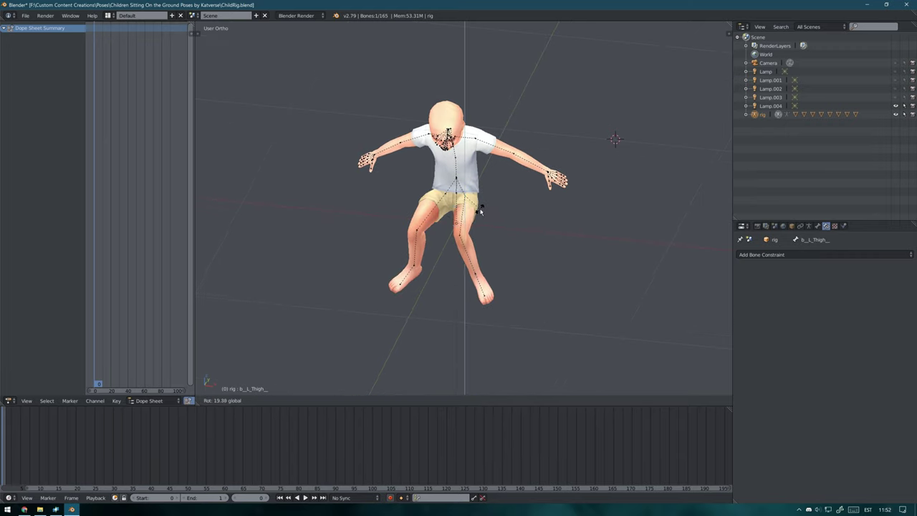
{"action": "left_click", "coordinate": [480, 210]}
{"action": "right_click", "coordinate": [427, 215]}
{"action": "key", "text": "r"}
{"action": "left_click", "coordinate": [429, 236]}
Rotate the pelvis and the lower and upper spine so the torso sits upright
{"action": "key", "text": "KP_3"}
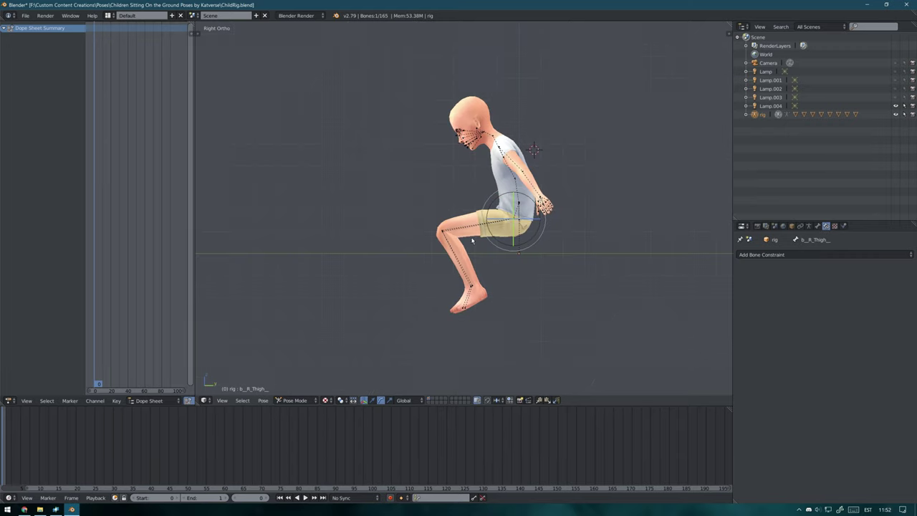
{"action": "key", "text": "r"}
{"action": "left_click", "coordinate": [516, 206]}
{"action": "right_click", "coordinate": [518, 203]}
{"action": "key", "text": "r"}
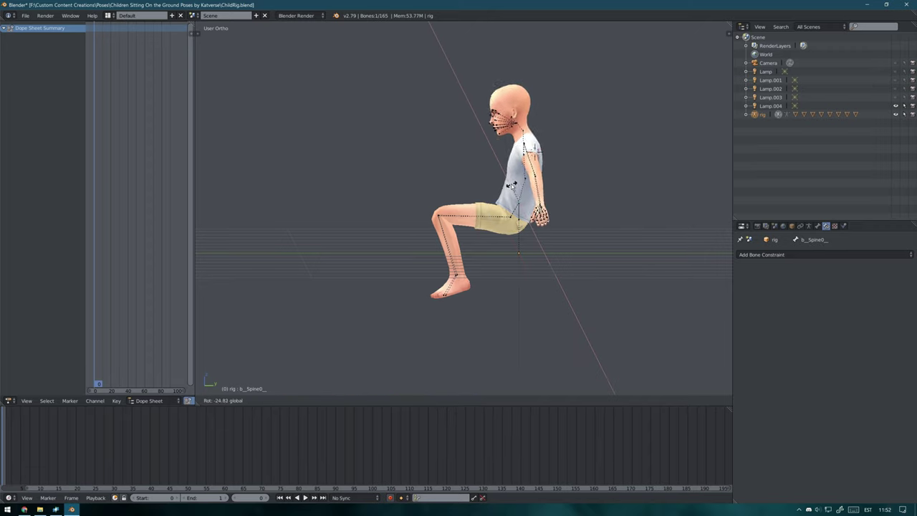
{"action": "left_click", "coordinate": [518, 204]}
{"action": "right_click", "coordinate": [519, 166]}
{"action": "key", "text": "r"}
{"action": "left_click", "coordinate": [513, 176]}
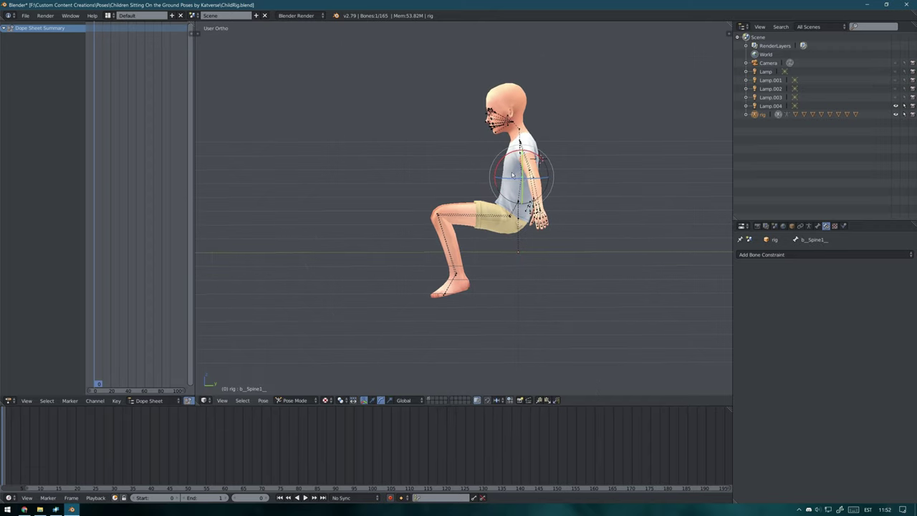
Swing the right thigh up and out on the Y axis and lower the whole rig slightly
{"action": "key", "text": "KP_1"}
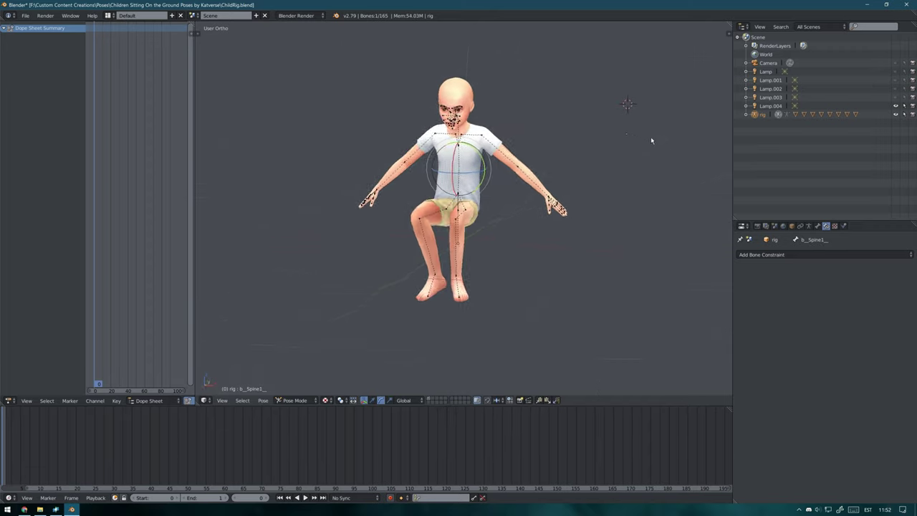
{"action": "key", "text": "r"}
{"action": "key", "text": "y"}
{"action": "middle_click_drag", "start_coordinate": [456, 218], "coordinate": [430, 230]}
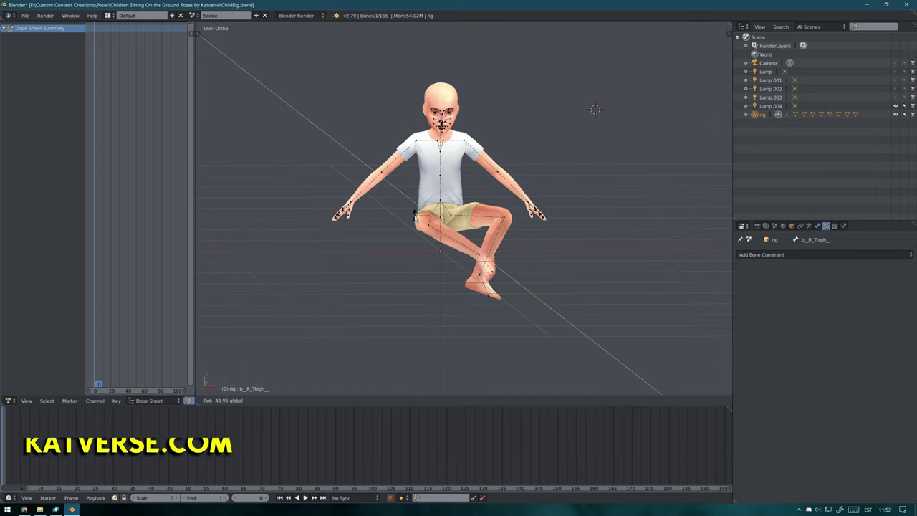
{"action": "key", "text": "r"}
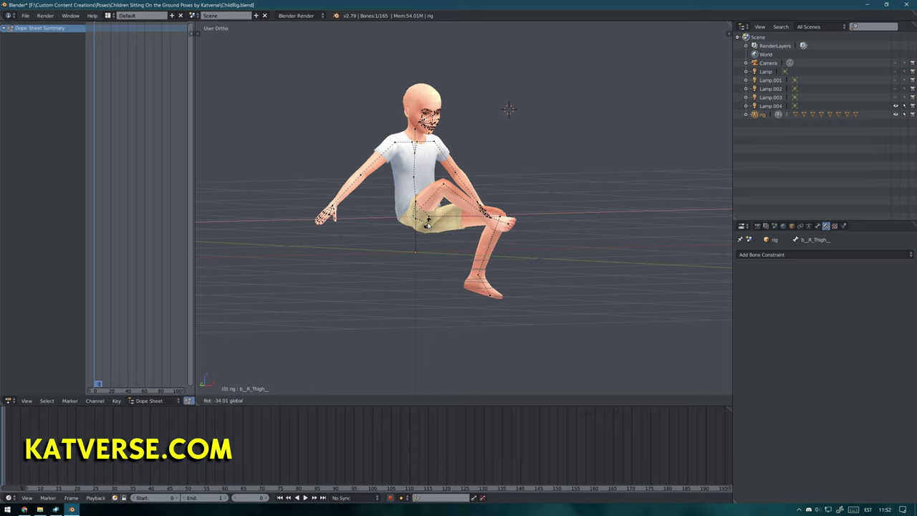
{"action": "left_click", "coordinate": [454, 224]}
{"action": "key", "text": "KP_1"}
{"action": "mouse_move", "coordinate": [434, 189]}
{"action": "middle_mouse_down"}
{"action": "mouse_move", "coordinate": [440, 195]}
{"action": "mouse_move", "coordinate": [444, 179]}
{"action": "mouse_move", "coordinate": [466, 167]}
{"action": "middle_mouse_up"}
{"action": "right_click", "coordinate": [440, 196]}
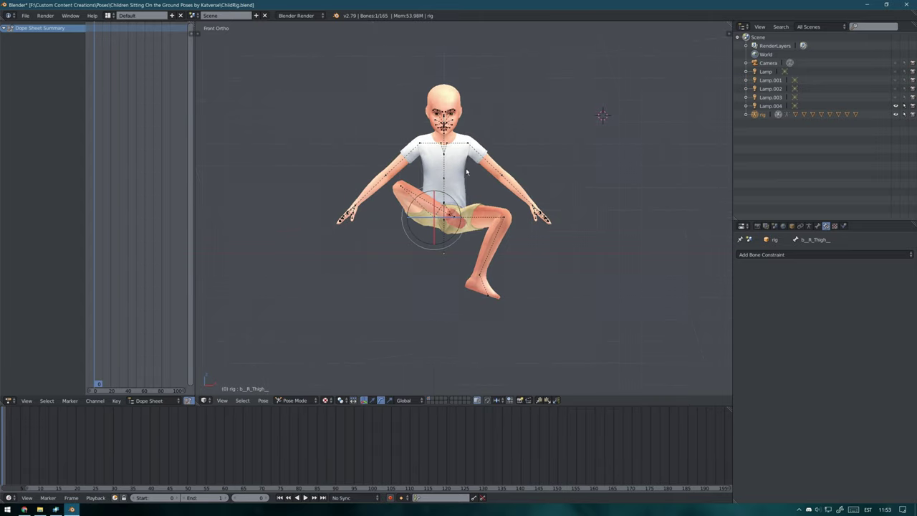
{"action": "key", "text": "KP_1"}
{"action": "key", "text": "g"}
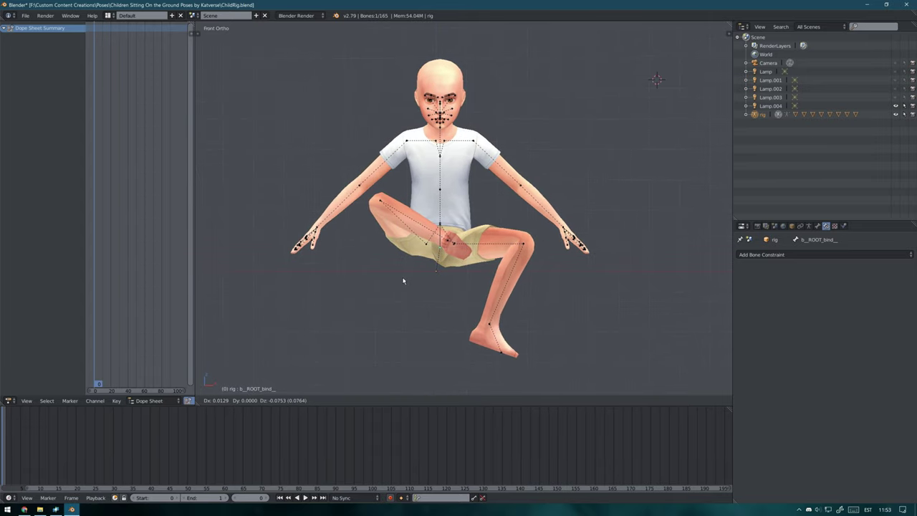
{"action": "left_click", "coordinate": [413, 190]}
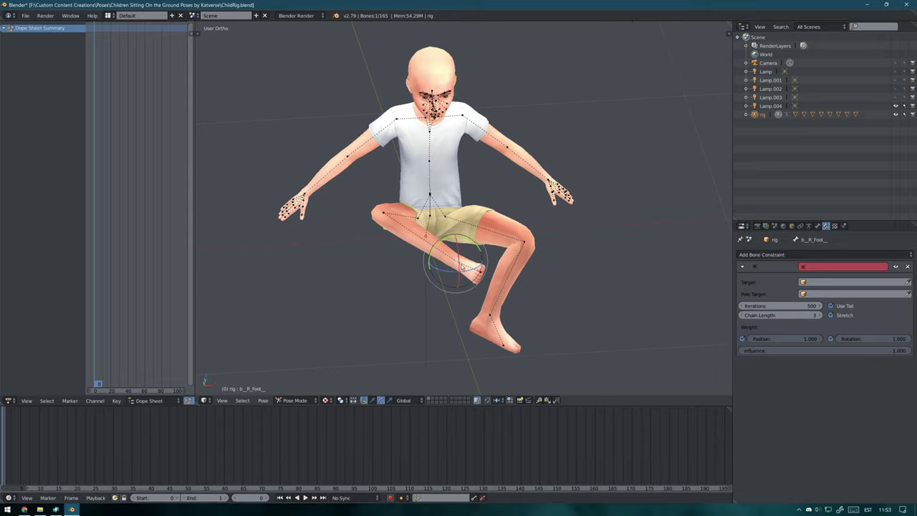
Raise the right leg and rotate it inward so it crosses toward the centre
{"action": "mouse_move", "coordinate": [502, 222]}
{"action": "middle_mouse_down"}
{"action": "mouse_move", "coordinate": [535, 208]}
{"action": "mouse_move", "coordinate": [466, 215]}
{"action": "middle_mouse_up"}
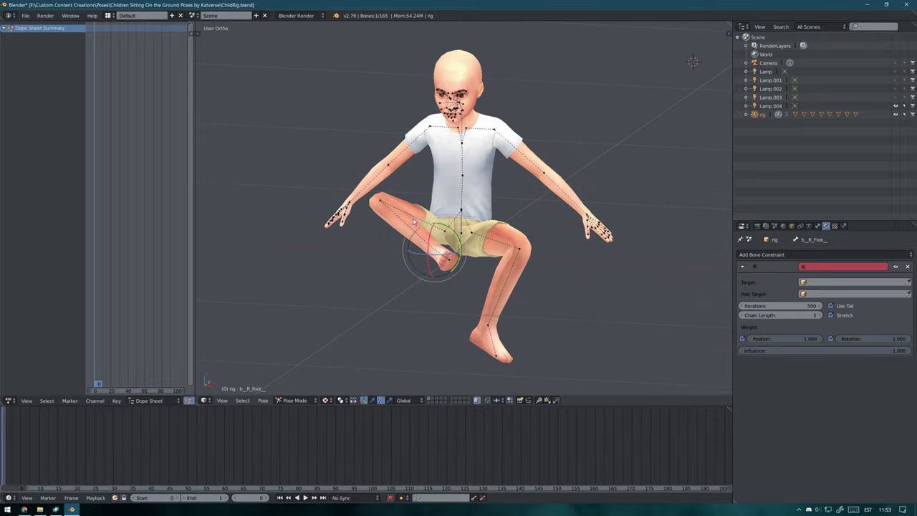
{"action": "right_click", "coordinate": [464, 218]}
{"action": "key", "text": "r"}
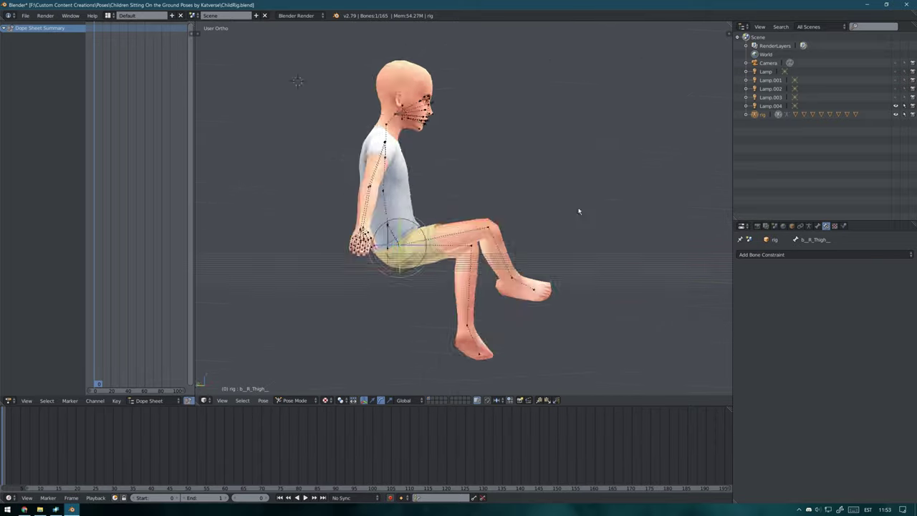
{"action": "left_click", "coordinate": [466, 214]}
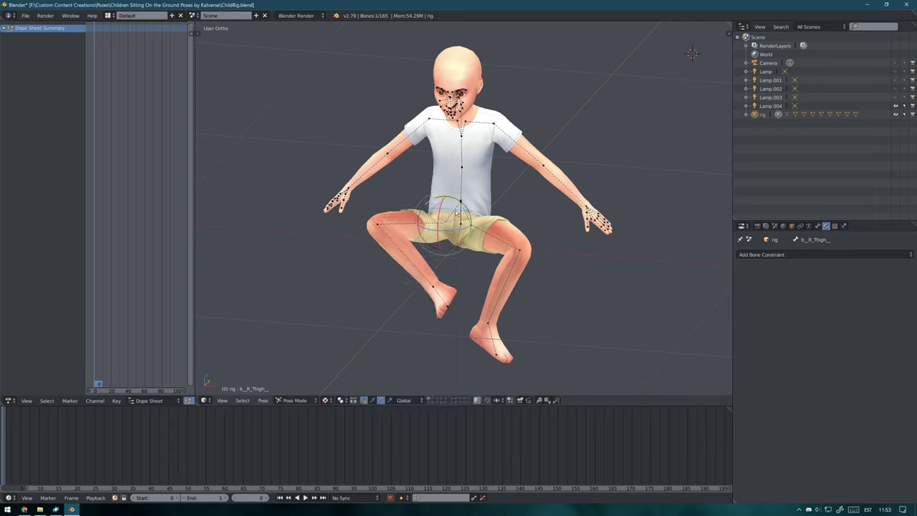
{"action": "right_click", "coordinate": [387, 224]}
{"action": "key", "text": "KP_1"}
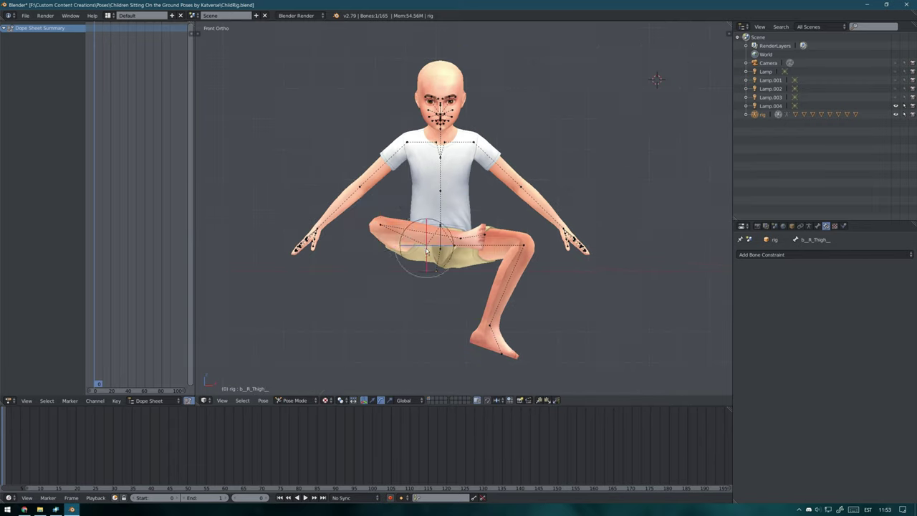
{"action": "key", "text": "r"}
{"action": "left_click", "coordinate": [497, 228]}
{"action": "key", "text": "KP_1"}
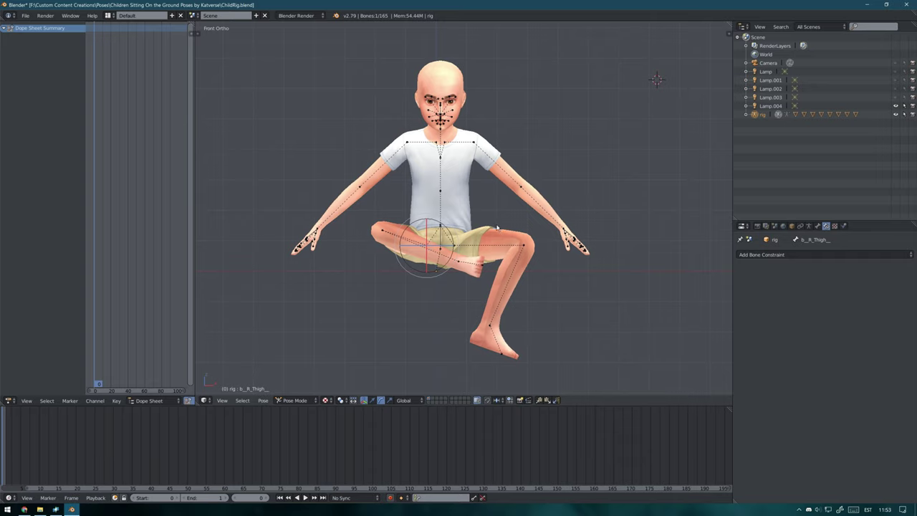
{"action": "key", "text": "r"}
{"action": "key", "text": "r"}
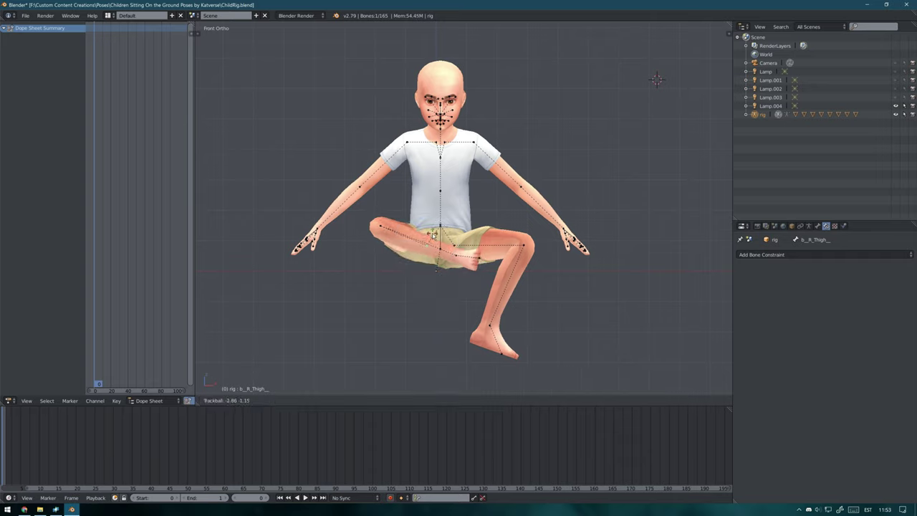
{"action": "left_click", "coordinate": [432, 234]}
Bend the right calf under the body
{"action": "middle_click_drag", "start_coordinate": [432, 234], "coordinate": [467, 308]}
{"action": "right_click", "coordinate": [403, 277]}
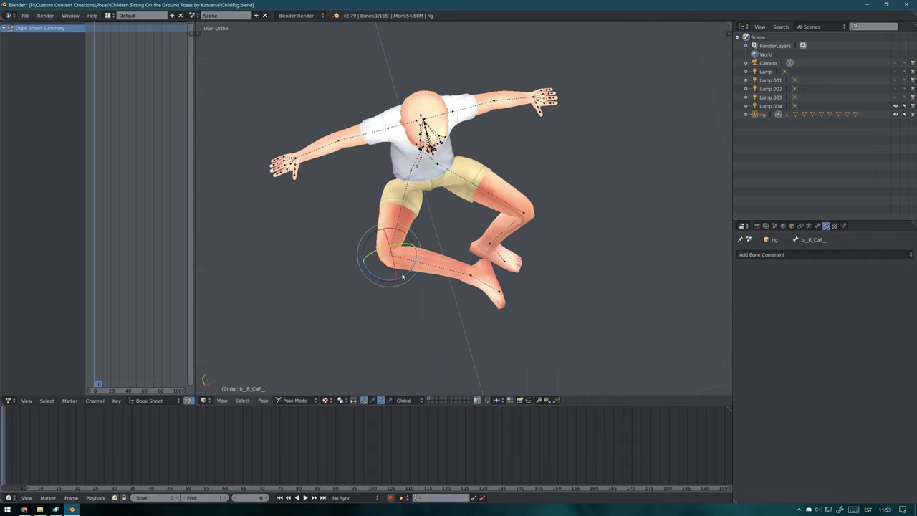
{"action": "left_click_drag", "start_coordinate": [403, 276], "coordinate": [413, 256]}
{"action": "left_click", "coordinate": [430, 264]}
{"action": "key", "text": "KP_1"}
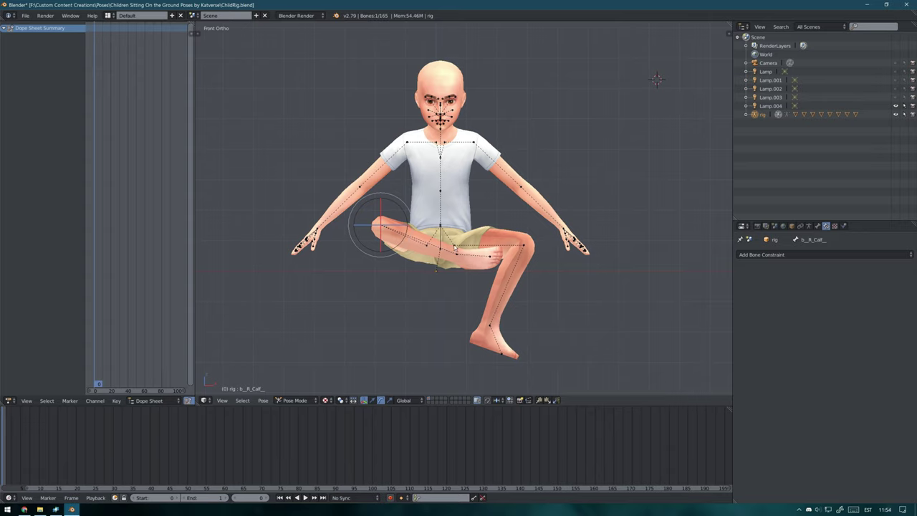
Rotate the left thigh and calf so the left leg crosses in front
{"action": "right_click", "coordinate": [455, 248]}
{"action": "key", "text": "r"}
{"action": "key", "text": "r"}
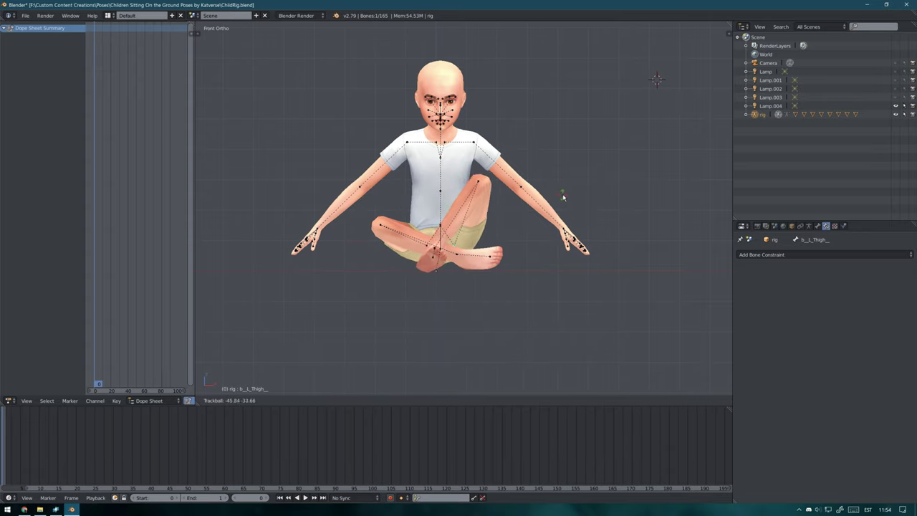
{"action": "left_click", "coordinate": [541, 235]}
{"action": "middle_click_drag", "start_coordinate": [540, 235], "coordinate": [494, 236]}
{"action": "right_click", "coordinate": [487, 236]}
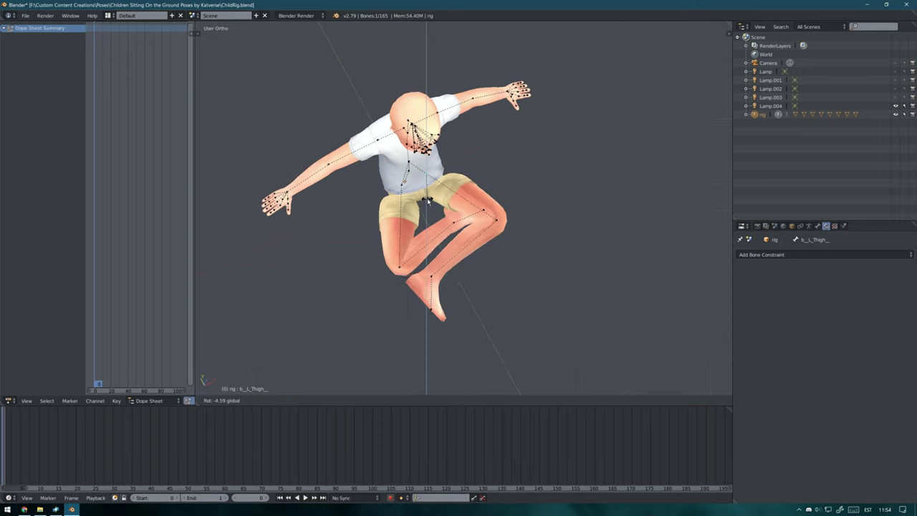
{"action": "key", "text": "r"}
{"action": "left_click", "coordinate": [486, 245]}
{"action": "right_click", "coordinate": [422, 290]}
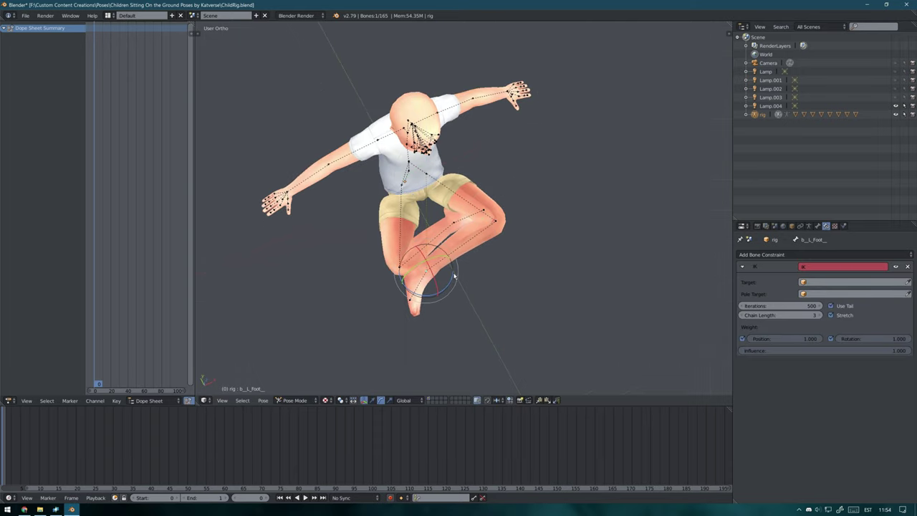
{"action": "mouse_move", "coordinate": [423, 290]}
{"action": "middle_mouse_down"}
{"action": "mouse_move", "coordinate": [439, 247]}
{"action": "mouse_move", "coordinate": [472, 249]}
{"action": "middle_mouse_up"}
Fine-tune the left calf and thigh rotations to tidy the crossed legs
{"action": "right_click", "coordinate": [433, 244]}
{"action": "key", "text": "r"}
{"action": "left_click", "coordinate": [435, 242]}
{"action": "key", "text": "KP_1"}
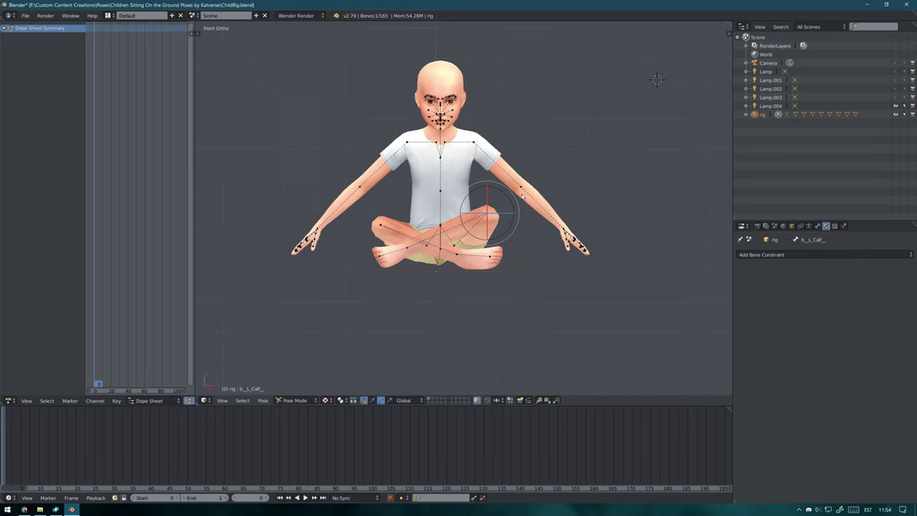
{"action": "key", "text": "r"}
{"action": "left_click", "coordinate": [635, 188]}
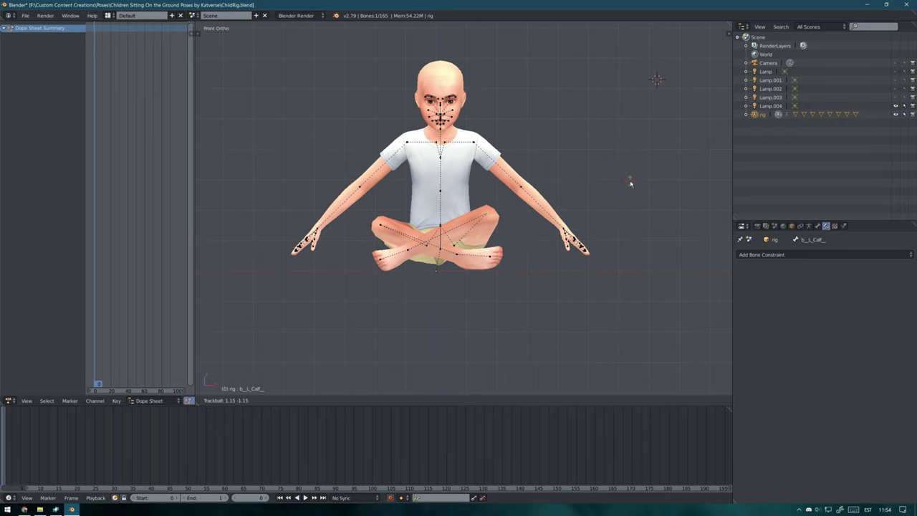
{"action": "middle_click_drag", "start_coordinate": [631, 184], "coordinate": [588, 164]}
{"action": "key", "text": "KP_1"}
{"action": "key", "text": "r"}
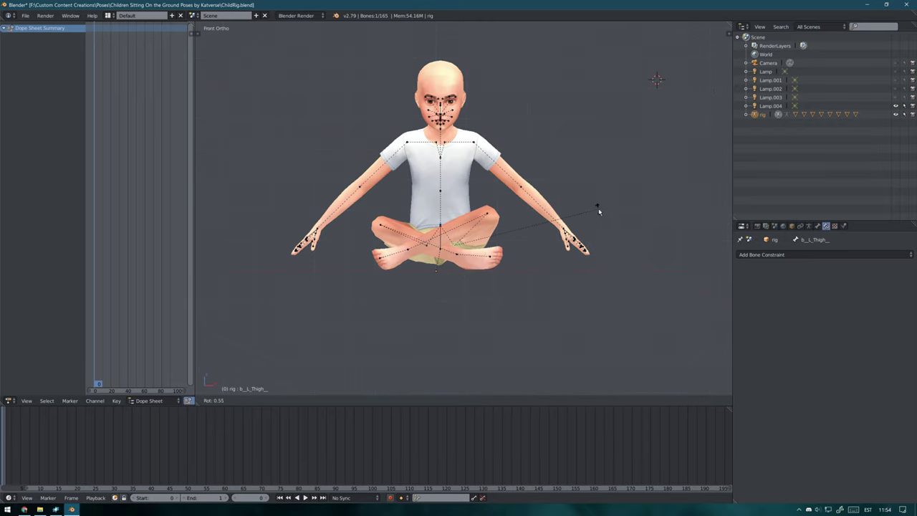
{"action": "left_click", "coordinate": [512, 224]}
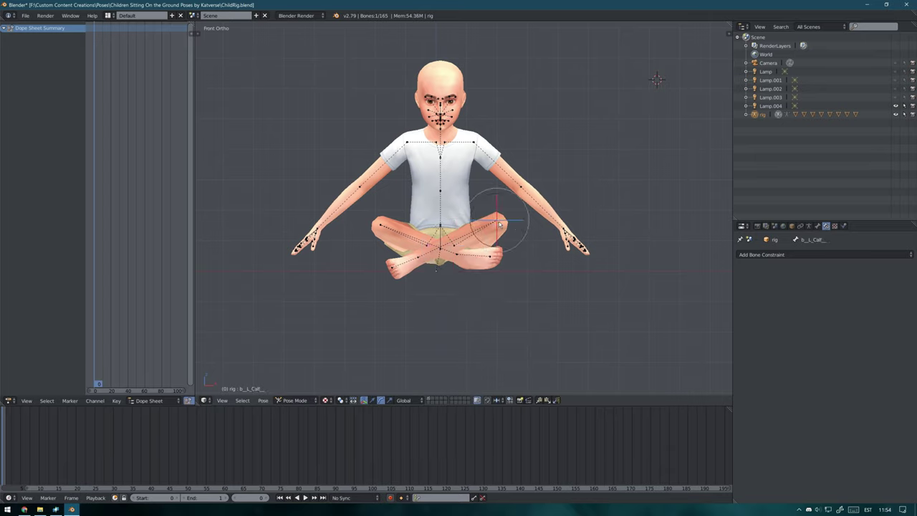
Rotate the left calf and left foot to finish the cross-legged pose
{"action": "key", "text": "r"}
{"action": "key", "text": "r"}
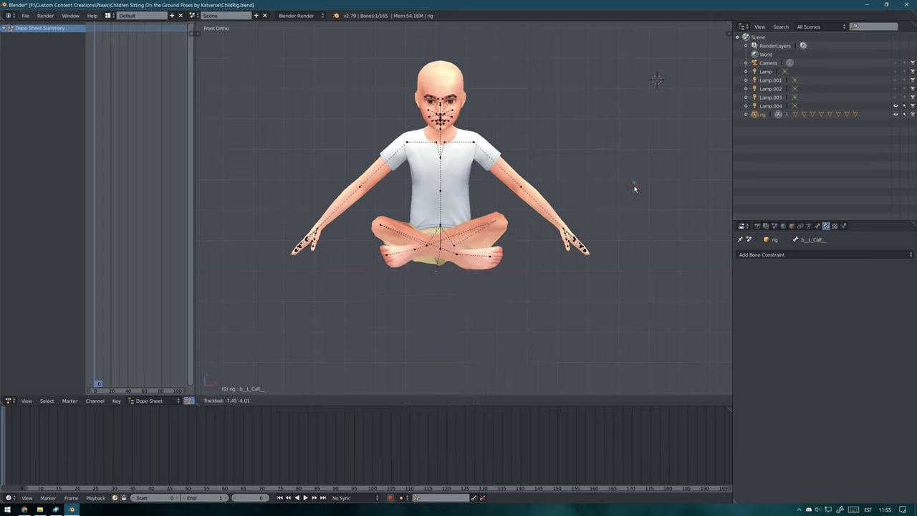
{"action": "left_click", "coordinate": [631, 181]}
{"action": "key", "text": "shift+i"}
{"action": "left_click", "coordinate": [600, 179]}
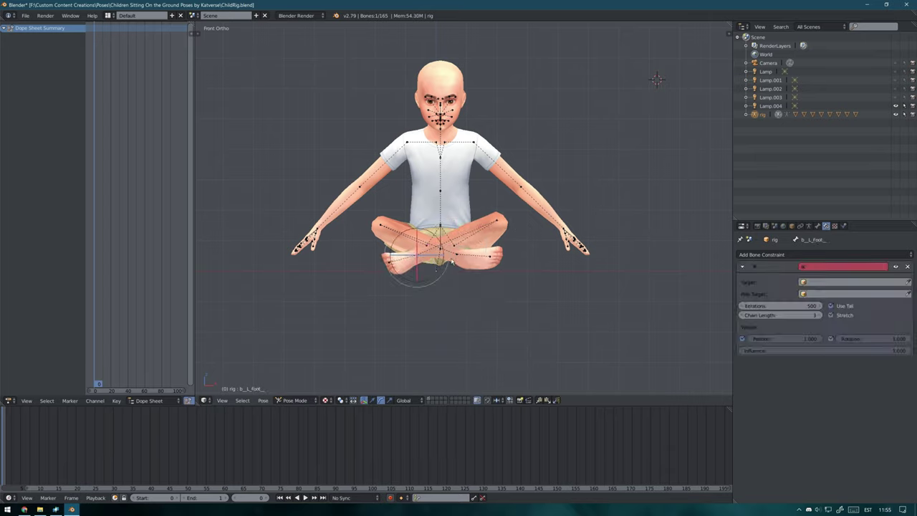
{"action": "key", "text": "r"}
{"action": "left_click", "coordinate": [601, 231]}
{"action": "middle_click_drag", "start_coordinate": [602, 230], "coordinate": [537, 231]}
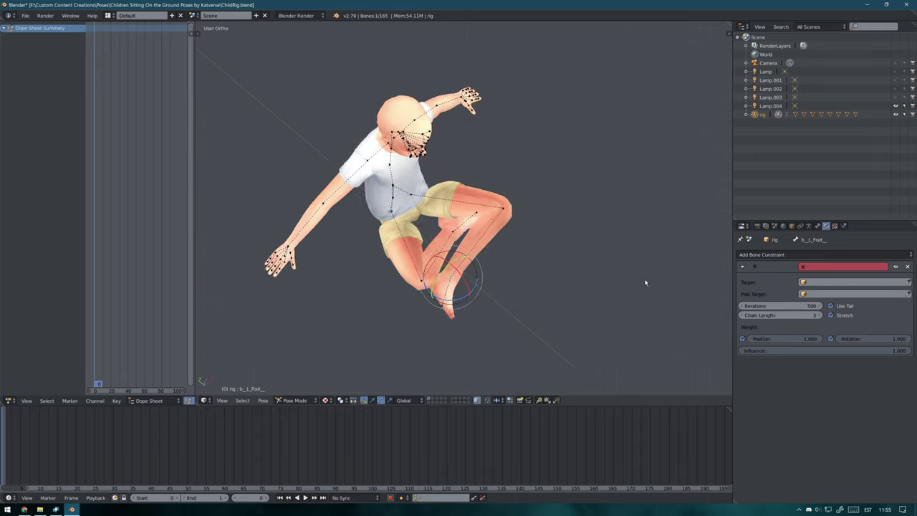
Tilt the pelvis and move the root bone so the figure sits on the ground
{"action": "key", "text": "KP_3"}
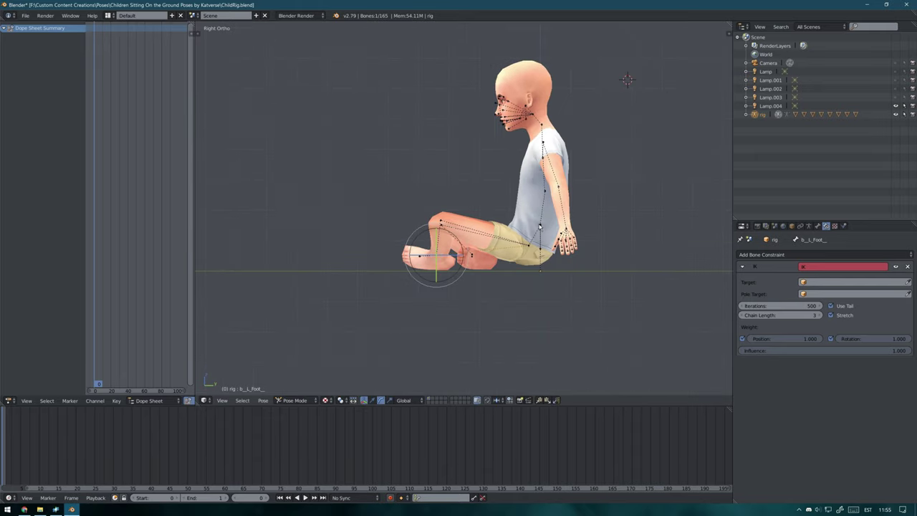
{"action": "right_click", "coordinate": [540, 226]}
{"action": "key", "text": "r"}
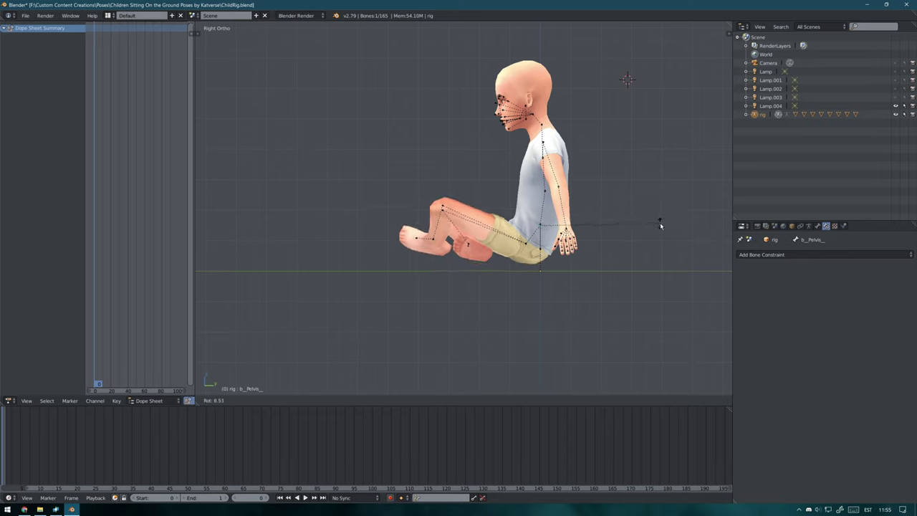
{"action": "left_click", "coordinate": [660, 226]}
{"action": "right_click", "coordinate": [541, 251]}
{"action": "key", "text": "g"}
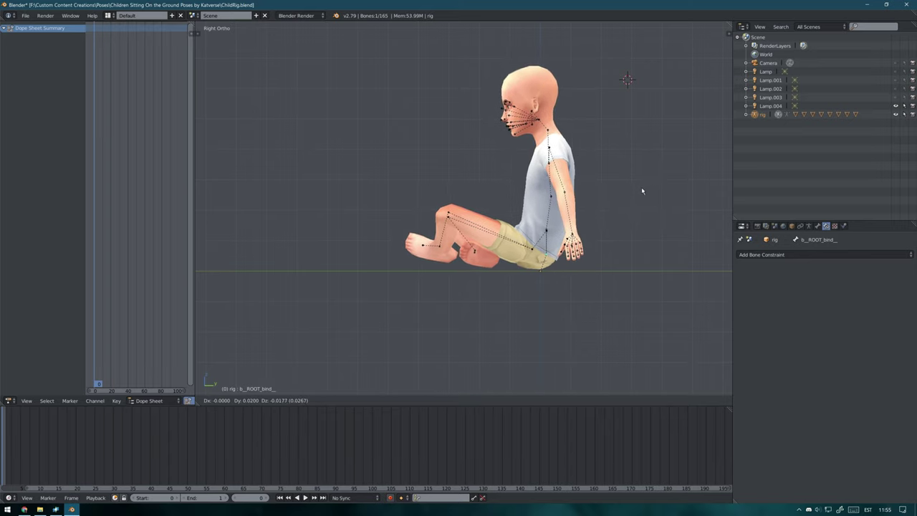
{"action": "left_click", "coordinate": [641, 187]}
{"action": "key", "text": "r"}
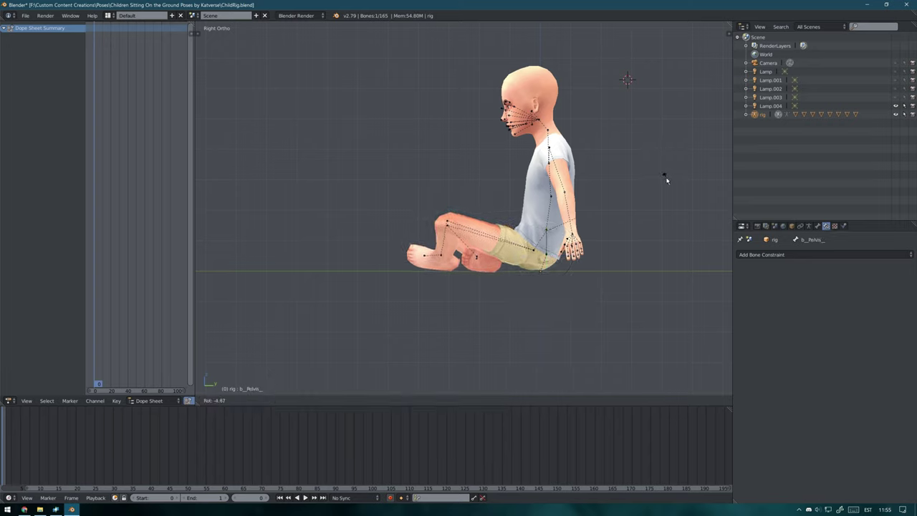
{"action": "left_click", "coordinate": [667, 186]}
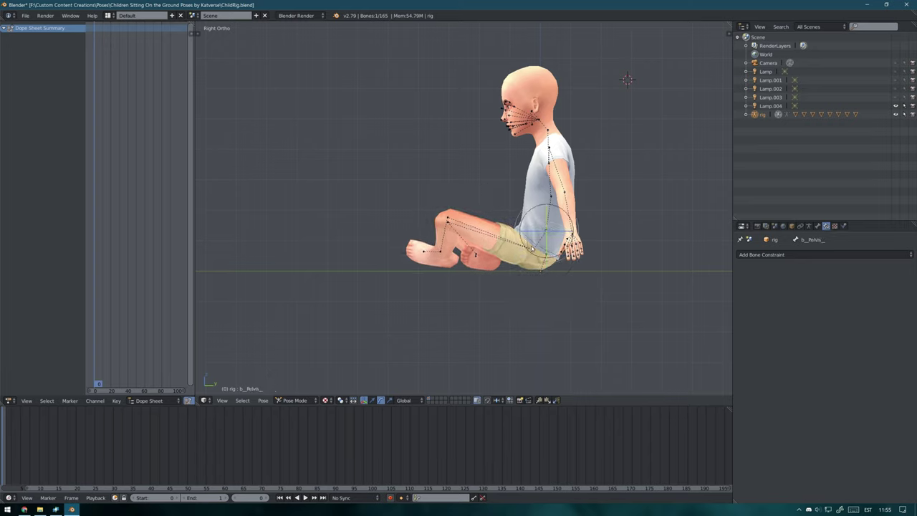
Rotate the left thigh slightly and check the seated pose from front and side
{"action": "key", "text": "r"}
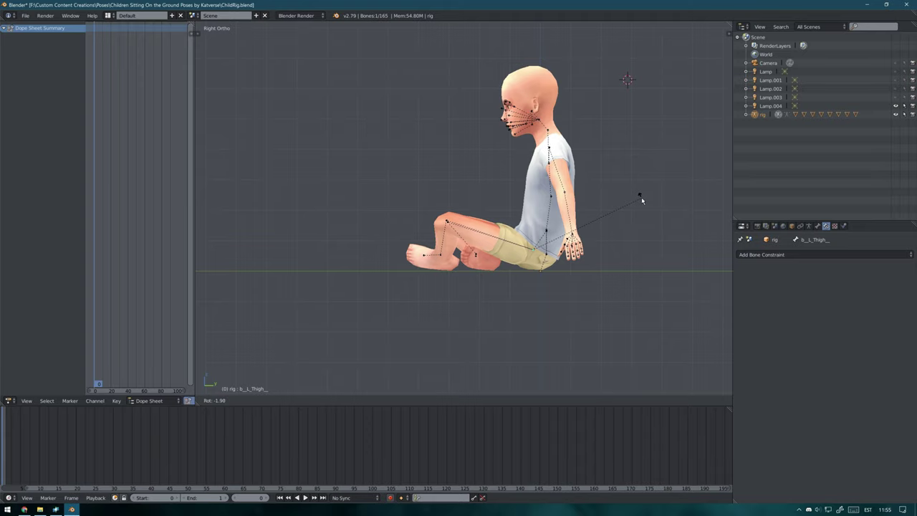
{"action": "left_click", "coordinate": [642, 201]}
{"action": "middle_click_drag", "start_coordinate": [642, 203], "coordinate": [465, 242]}
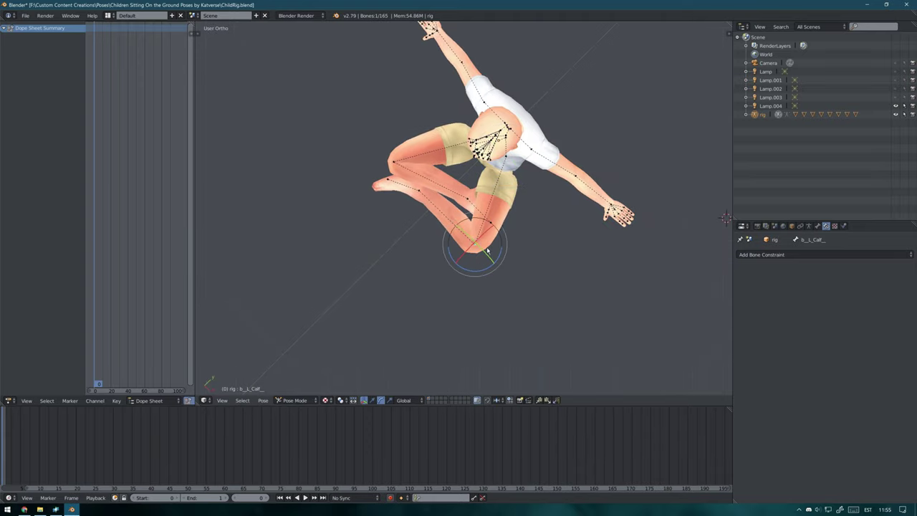
{"action": "key", "text": "KP_1"}
{"action": "middle_click_drag", "start_coordinate": [478, 152], "coordinate": [538, 148]}
{"action": "right_click", "coordinate": [400, 126]}
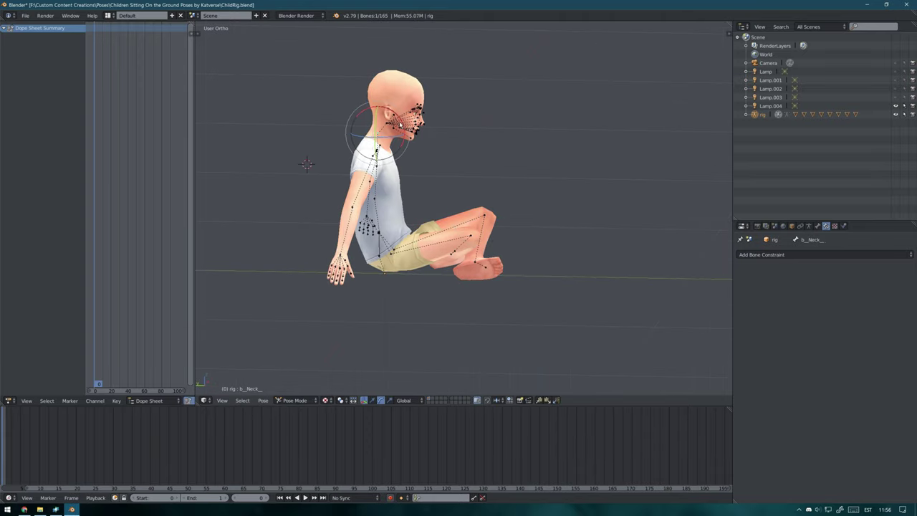
{"action": "right_click", "coordinate": [412, 134]}
{"action": "key", "text": "KP_1"}
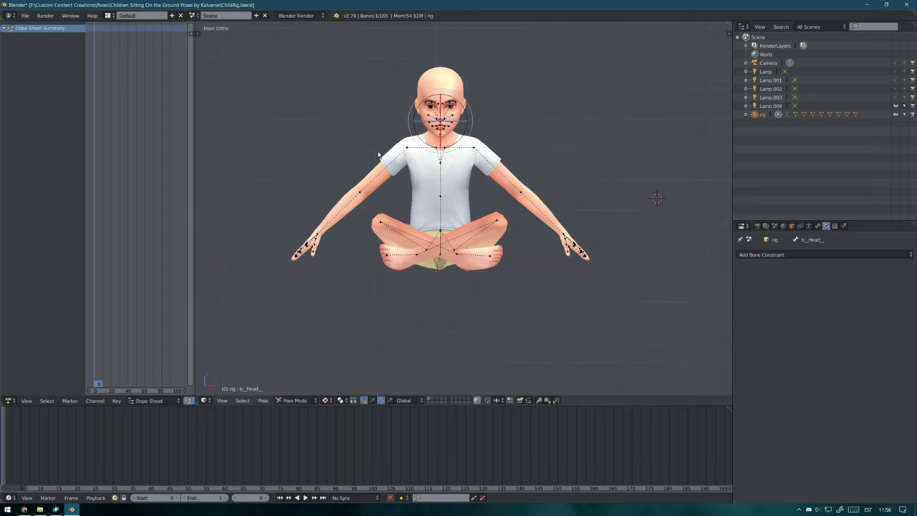
Add an IK constraint to the right hand bone and hide relationship lines in the sidebar
{"action": "middle_click_drag", "start_coordinate": [378, 153], "coordinate": [559, 147]}
{"action": "right_click", "coordinate": [299, 271]}
{"action": "key", "text": "shift+i"}
{"action": "key", "text": "KP_1"}
{"action": "key", "text": "n"}
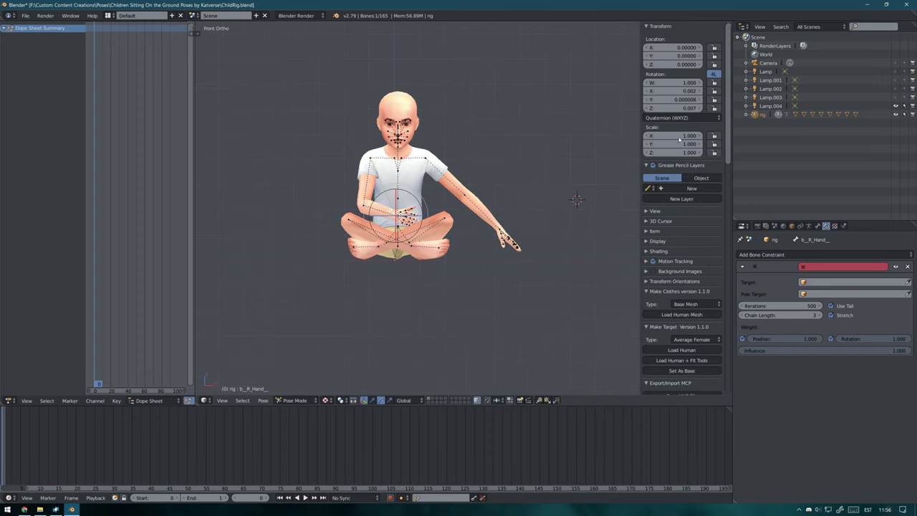
{"action": "left_click", "coordinate": [647, 25]}
{"action": "left_click", "coordinate": [647, 112]}
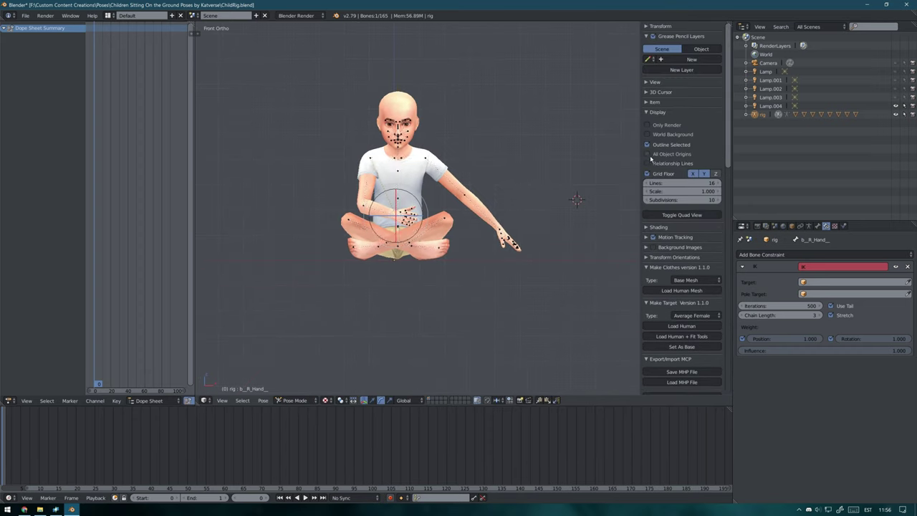
{"action": "key", "text": "n"}
Rotate the right collarbone and hand, then move the hand down onto the crossed leg
{"action": "scroll", "coordinate": [561, 175], "scroll_direction": "up", "scroll_amount": 3}
{"action": "mouse_move", "coordinate": [481, 213]}
{"action": "middle_mouse_down"}
{"action": "mouse_move", "coordinate": [614, 215]}
{"action": "mouse_move", "coordinate": [385, 66]}
{"action": "mouse_move", "coordinate": [467, 222]}
{"action": "middle_mouse_up"}
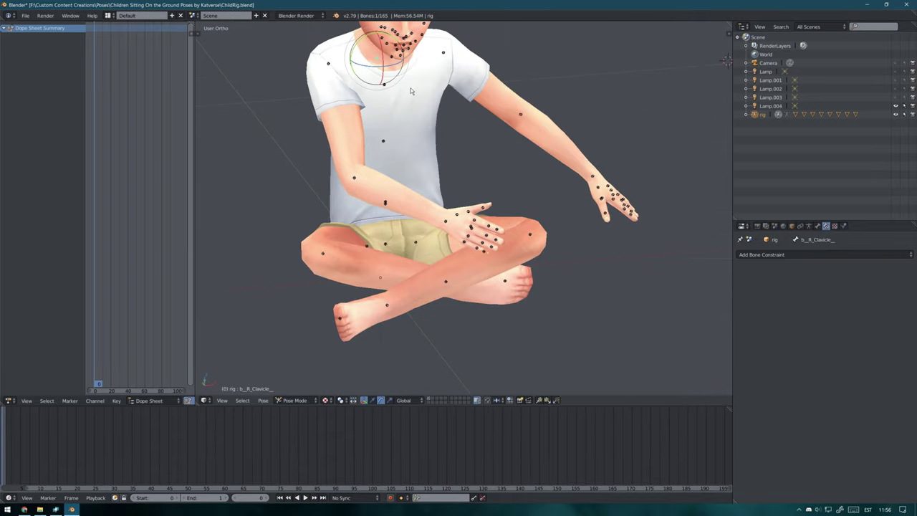
{"action": "key", "text": "r"}
{"action": "left_click", "coordinate": [467, 222]}
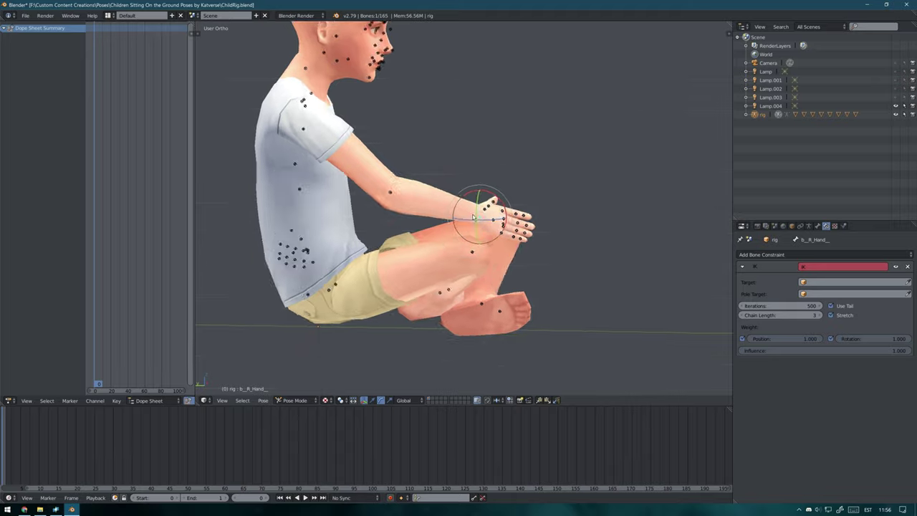
{"action": "middle_click_drag", "start_coordinate": [467, 222], "coordinate": [446, 207]}
{"action": "key", "text": "r"}
{"action": "key", "text": "KP_1"}
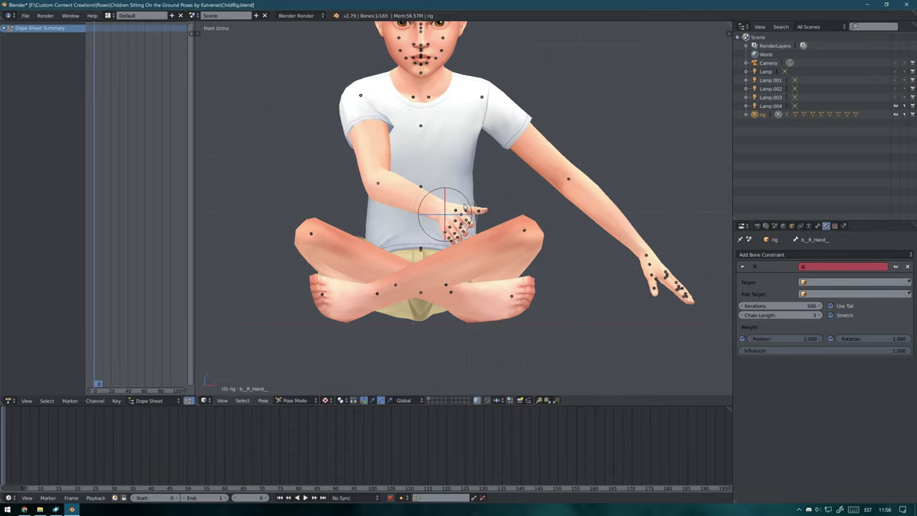
{"action": "key", "text": "g"}
{"action": "left_click", "coordinate": [559, 172]}
{"action": "mouse_move", "coordinate": [559, 172]}
{"action": "middle_mouse_down"}
{"action": "mouse_move", "coordinate": [610, 201]}
{"action": "mouse_move", "coordinate": [460, 180]}
{"action": "mouse_move", "coordinate": [423, 314]}
{"action": "middle_mouse_up"}
{"action": "scroll", "coordinate": [483, 172], "scroll_direction": "up", "scroll_amount": 5}
Select all right-hand finger bones and trackball-rotate them to curl over the shin
{"action": "right_click", "coordinate": [359, 204]}
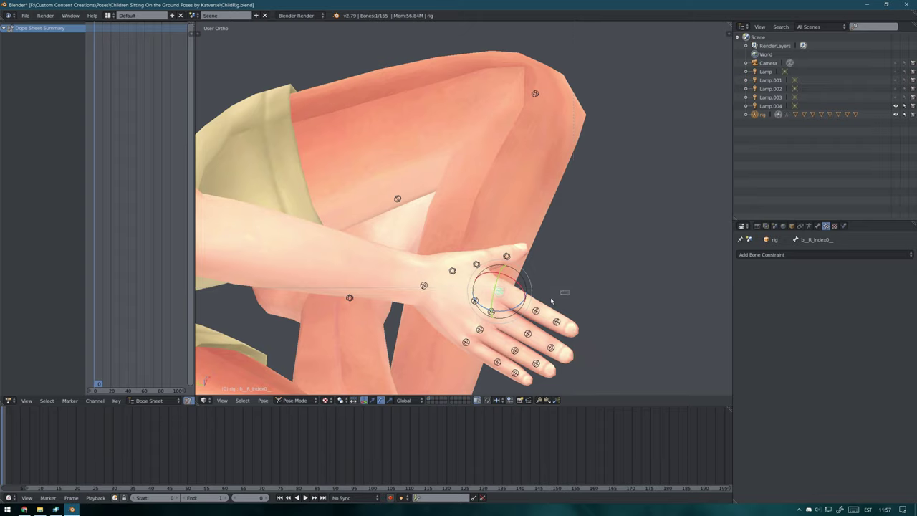
{"action": "left_click_drag", "start_coordinate": [487, 385], "coordinate": [487, 384]}
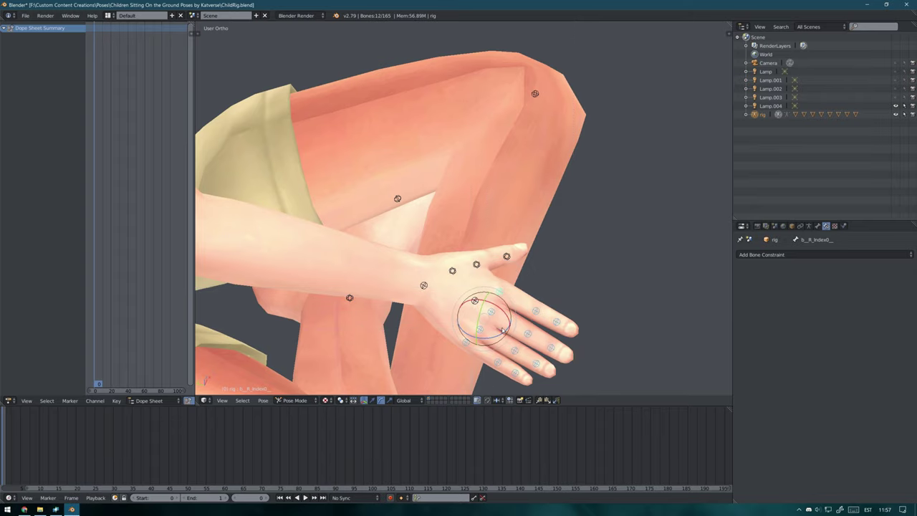
{"action": "middle_click_drag", "start_coordinate": [504, 330], "coordinate": [583, 245]}
{"action": "key", "text": "r"}
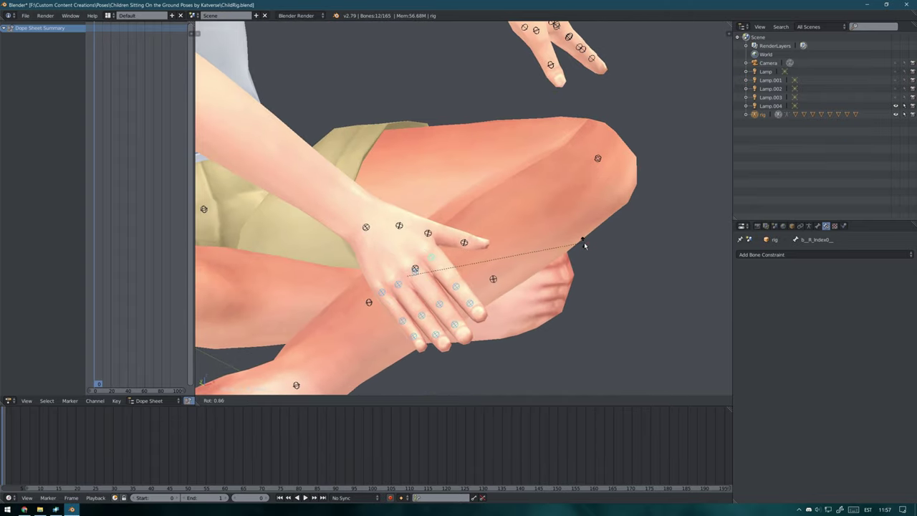
{"action": "right_click", "coordinate": [606, 277]}
{"action": "left_click", "coordinate": [344, 401]}
{"action": "left_click", "coordinate": [365, 358]}
{"action": "key", "text": "r"}
{"action": "key", "text": "r"}
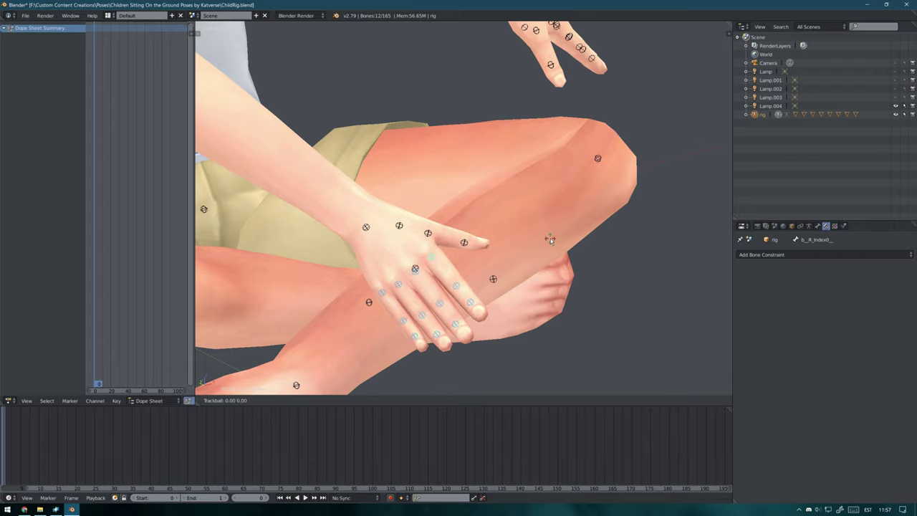
{"action": "left_click", "coordinate": [558, 263]}
Add an IK constraint at the right pinky tip, then select the index tip and hand bones
{"action": "right_click", "coordinate": [368, 265]}
{"action": "middle_click_drag", "start_coordinate": [368, 266], "coordinate": [471, 259]}
{"action": "key", "text": "shift+i"}
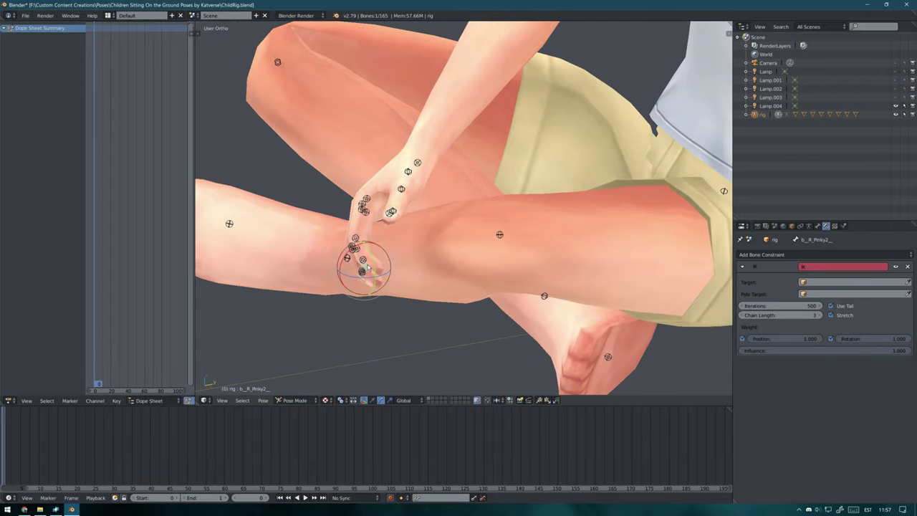
{"action": "mouse_move", "coordinate": [367, 266]}
{"action": "middle_mouse_down"}
{"action": "mouse_move", "coordinate": [408, 204]}
{"action": "mouse_move", "coordinate": [432, 234]}
{"action": "mouse_move", "coordinate": [394, 192]}
{"action": "middle_mouse_up"}
{"action": "right_click", "coordinate": [409, 204]}
{"action": "right_click", "coordinate": [432, 235]}
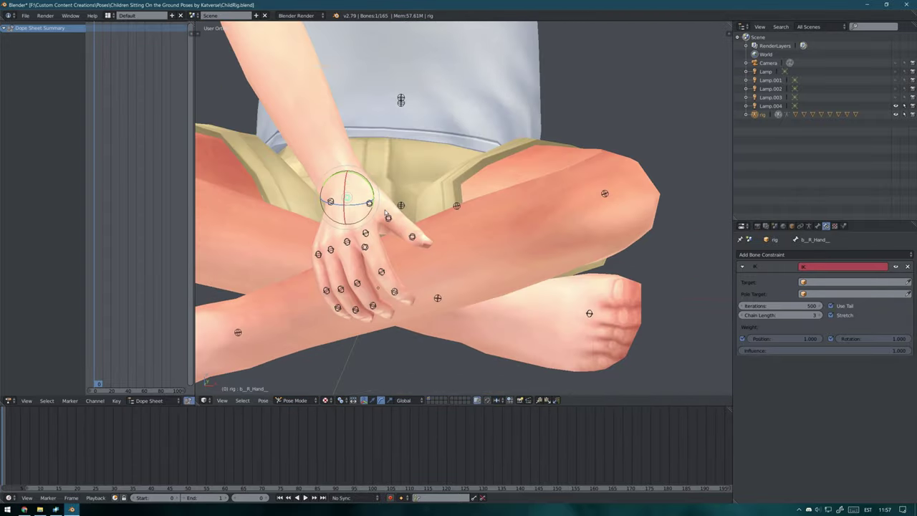
Rotate the right thumb base and reposition the thumb tip around the shin
{"action": "right_click", "coordinate": [394, 192]}
{"action": "key", "text": "r"}
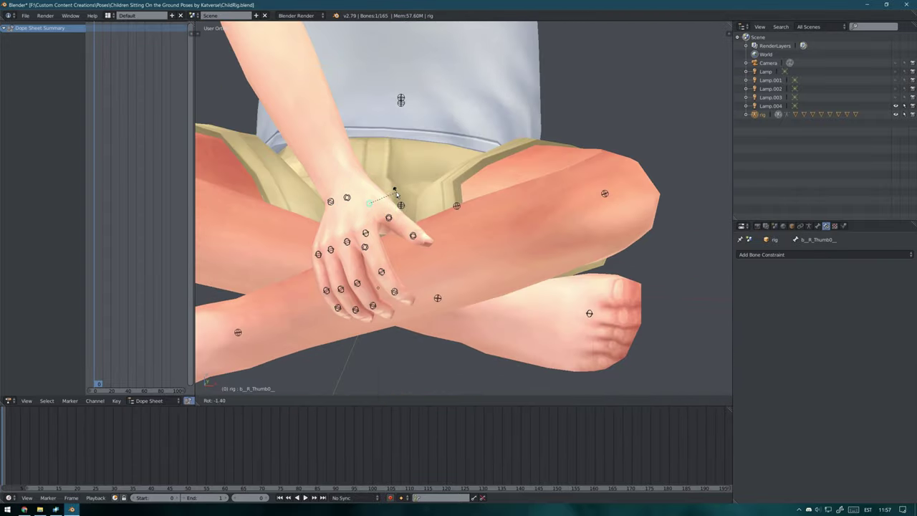
{"action": "right_click", "coordinate": [396, 193]}
{"action": "key", "text": "shift+i"}
{"action": "mouse_move", "coordinate": [396, 193]}
{"action": "middle_mouse_down"}
{"action": "mouse_move", "coordinate": [384, 185]}
{"action": "mouse_move", "coordinate": [390, 200]}
{"action": "middle_mouse_up"}
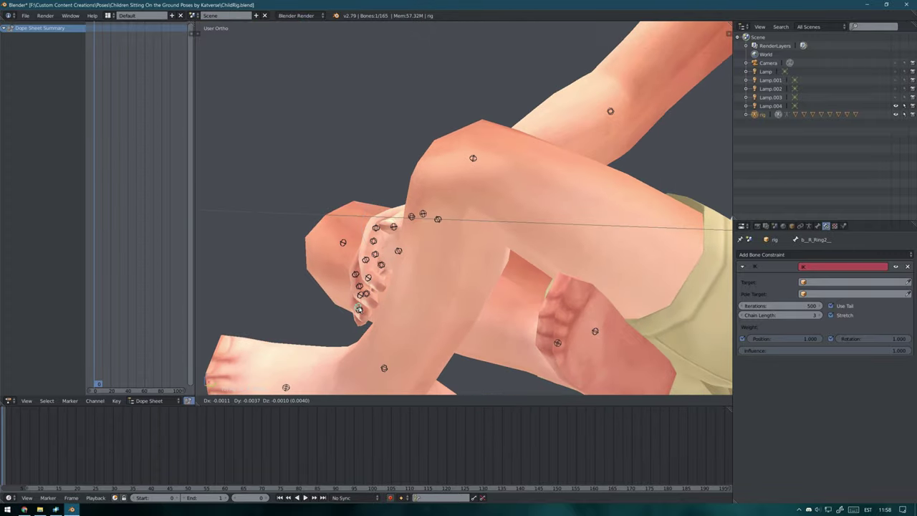
{"action": "left_click", "coordinate": [358, 306]}
{"action": "key", "text": "KP_0"}
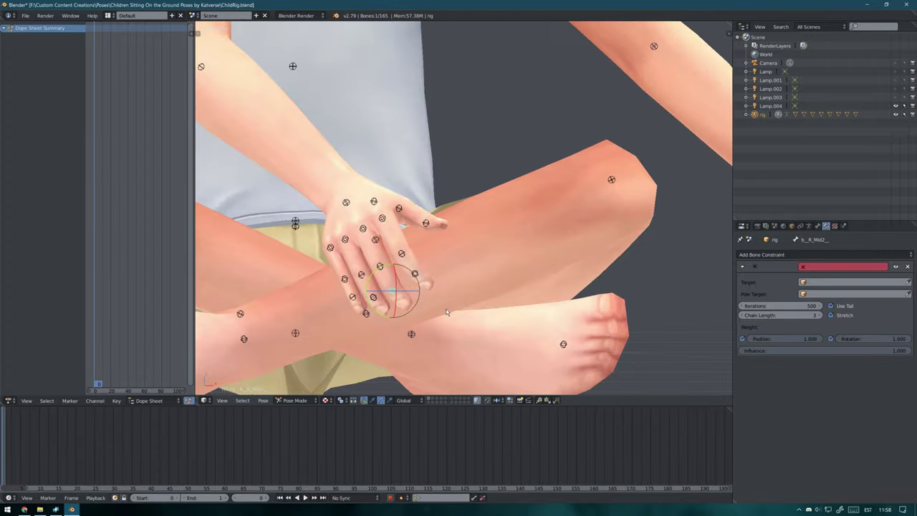
{"action": "right_click", "coordinate": [351, 226]}
{"action": "mouse_move", "coordinate": [452, 311]}
{"action": "middle_mouse_down"}
{"action": "mouse_move", "coordinate": [350, 227]}
{"action": "mouse_move", "coordinate": [429, 232]}
{"action": "middle_mouse_up"}
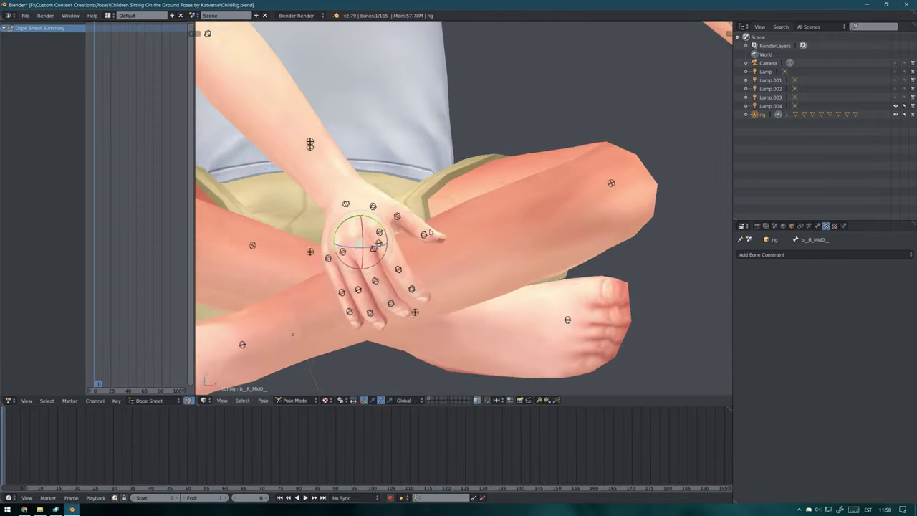
{"action": "key", "text": "KP_1"}
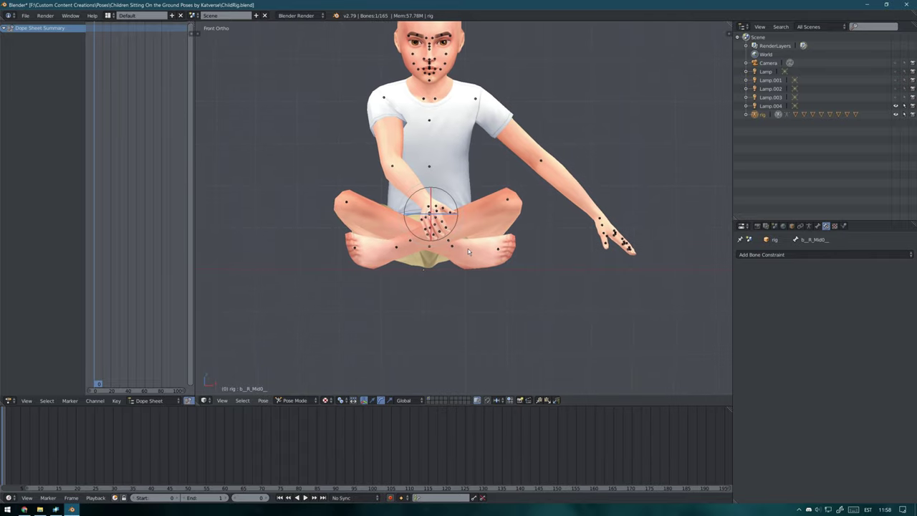
Rotate and move the b_R_Hand bone down onto the foot beside the crossed shin, checking from the side
{"action": "right_click", "coordinate": [433, 218]}
{"action": "key", "text": "g"}
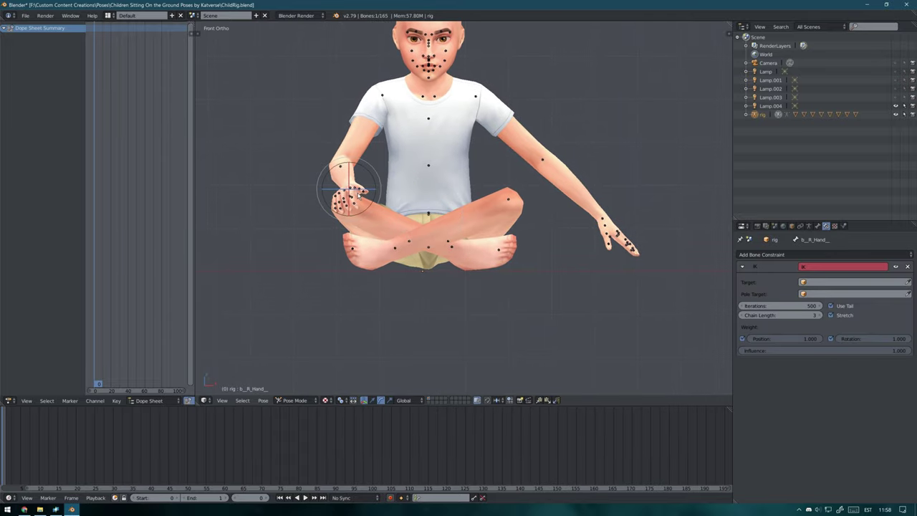
{"action": "mouse_move", "coordinate": [359, 195]}
{"action": "middle_mouse_down"}
{"action": "mouse_move", "coordinate": [526, 187]}
{"action": "mouse_move", "coordinate": [301, 143]}
{"action": "mouse_move", "coordinate": [482, 107]}
{"action": "middle_mouse_up"}
{"action": "key", "text": "r"}
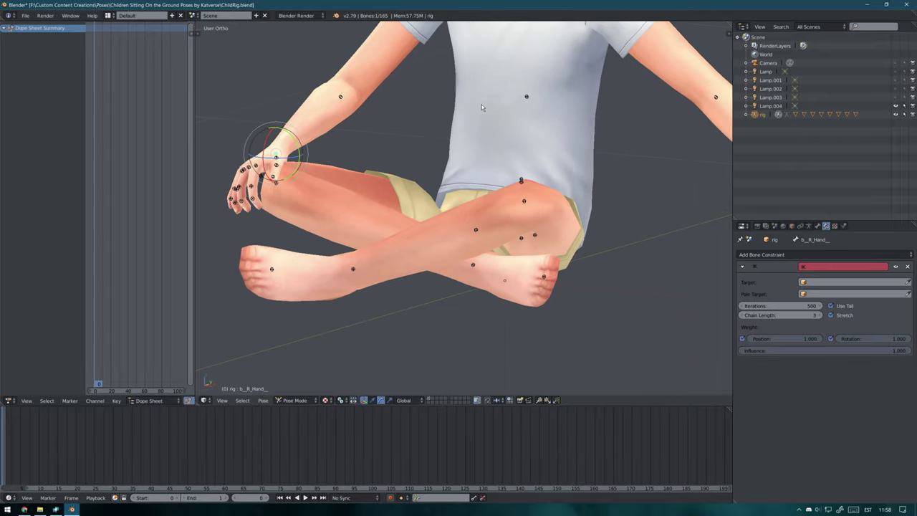
{"action": "middle_click_drag", "start_coordinate": [219, 99], "coordinate": [277, 213]}
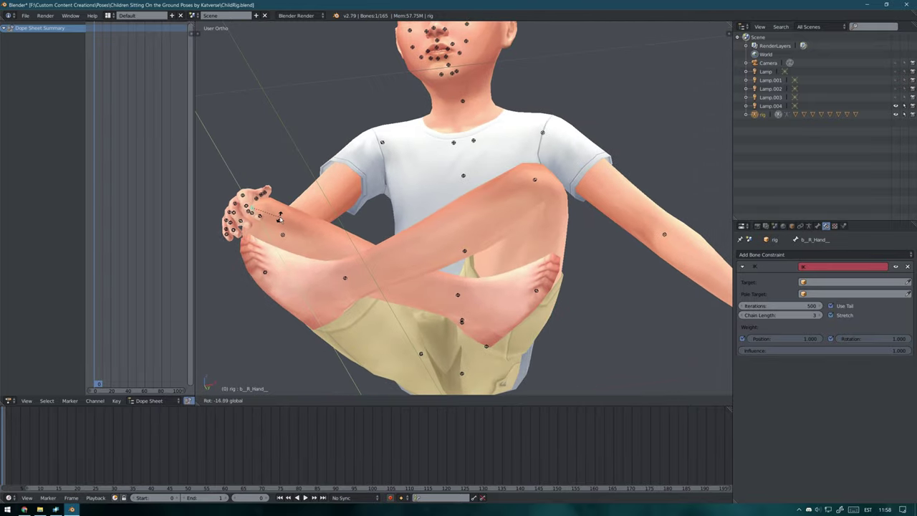
{"action": "mouse_move", "coordinate": [291, 171]}
{"action": "middle_mouse_down"}
{"action": "mouse_move", "coordinate": [632, 162]}
{"action": "mouse_move", "coordinate": [549, 189]}
{"action": "middle_mouse_up"}
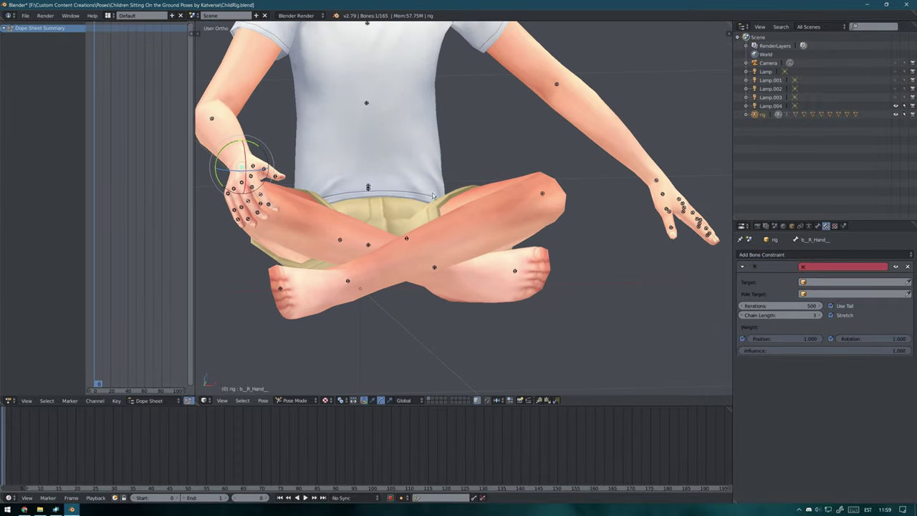
{"action": "scroll", "coordinate": [433, 195], "scroll_direction": "down", "scroll_amount": 5}
{"action": "scroll", "coordinate": [464, 247], "scroll_direction": "down", "scroll_amount": 2}
{"action": "mouse_move", "coordinate": [455, 307]}
{"action": "middle_mouse_down"}
{"action": "mouse_move", "coordinate": [284, 298]}
{"action": "mouse_move", "coordinate": [255, 307]}
{"action": "mouse_move", "coordinate": [343, 307]}
{"action": "mouse_move", "coordinate": [294, 311]}
{"action": "middle_mouse_up"}
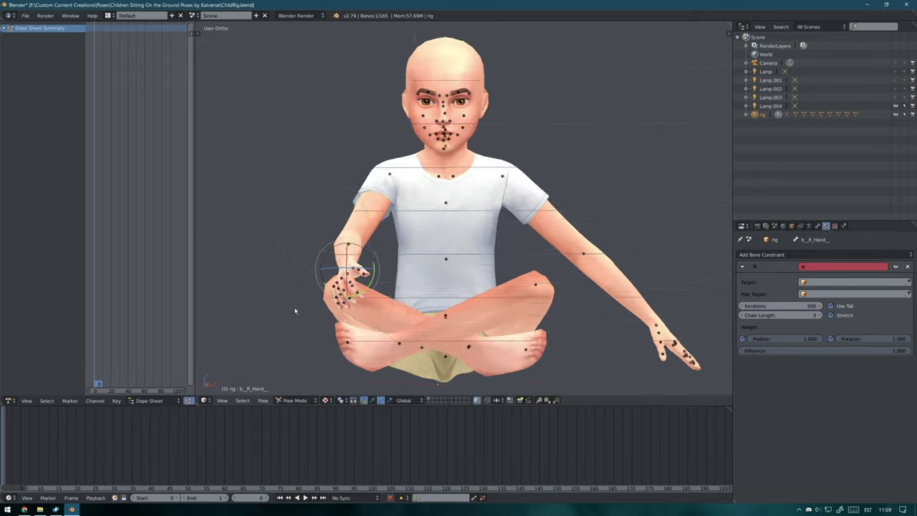
{"action": "key", "text": "ctrl+KP_3"}
{"action": "key", "text": "g"}
{"action": "left_click", "coordinate": [430, 322]}
Move the right hand bone onto the lap, checking from the front and side
{"action": "key", "text": "KP_1"}
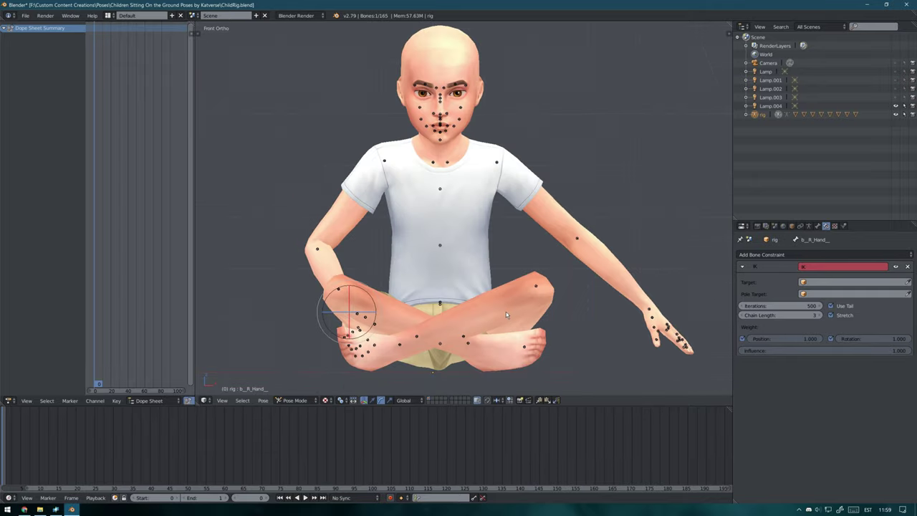
{"action": "key", "text": "ctrl+KP_3"}
{"action": "key", "text": "g"}
{"action": "left_click", "coordinate": [641, 313]}
{"action": "middle_click_drag", "start_coordinate": [640, 313], "coordinate": [597, 288]}
Select the right collarbone and lower spine bones, checking the front view
{"action": "right_click", "coordinate": [405, 165]}
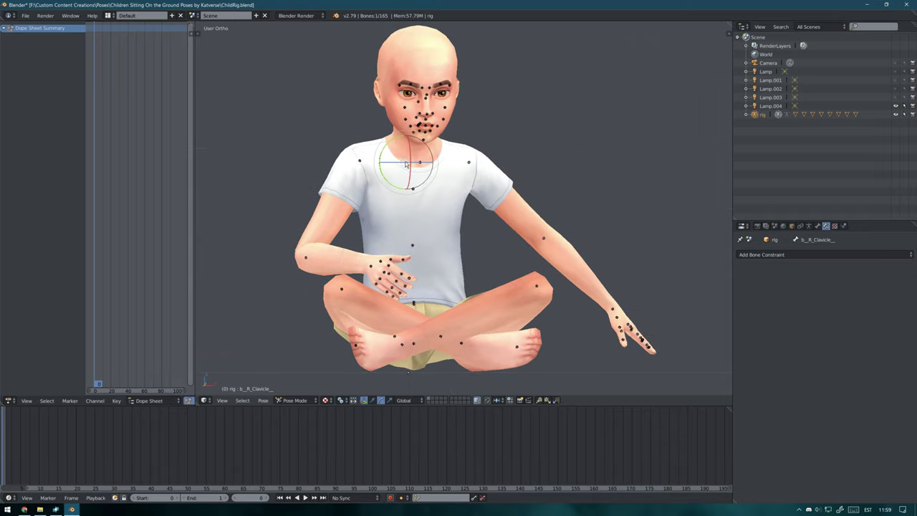
{"action": "middle_click_drag", "start_coordinate": [406, 164], "coordinate": [322, 189]}
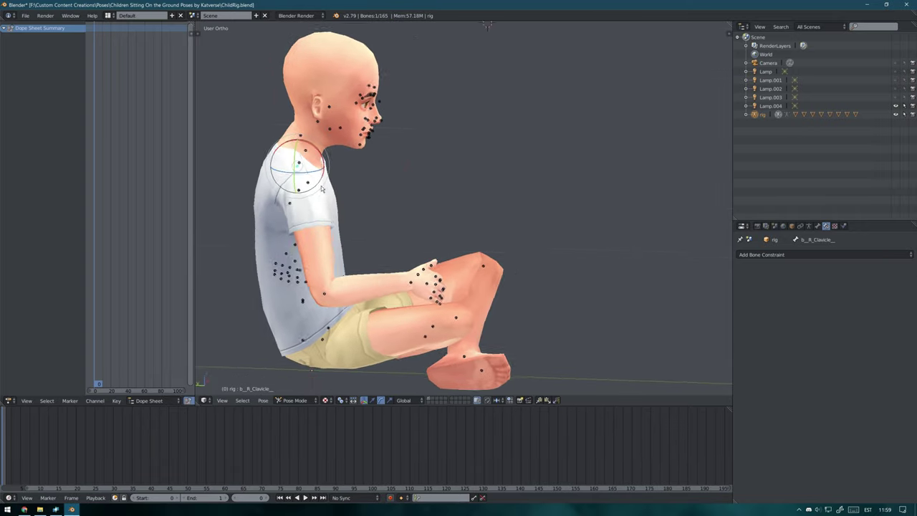
{"action": "middle_click_drag", "start_coordinate": [304, 302], "coordinate": [308, 305]}
{"action": "right_click", "coordinate": [308, 304]}
{"action": "key", "text": "KP_1"}
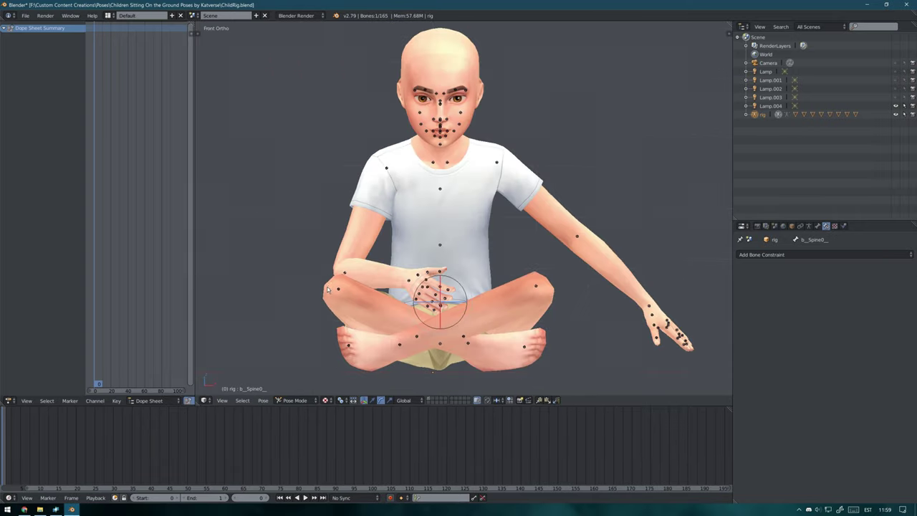
{"action": "middle_click_drag", "start_coordinate": [429, 372], "coordinate": [442, 381]}
{"action": "scroll", "coordinate": [432, 329], "scroll_direction": "up", "scroll_amount": 3}
Freely rotate the right middle finger bone to relax the hand
{"action": "right_click", "coordinate": [426, 251]}
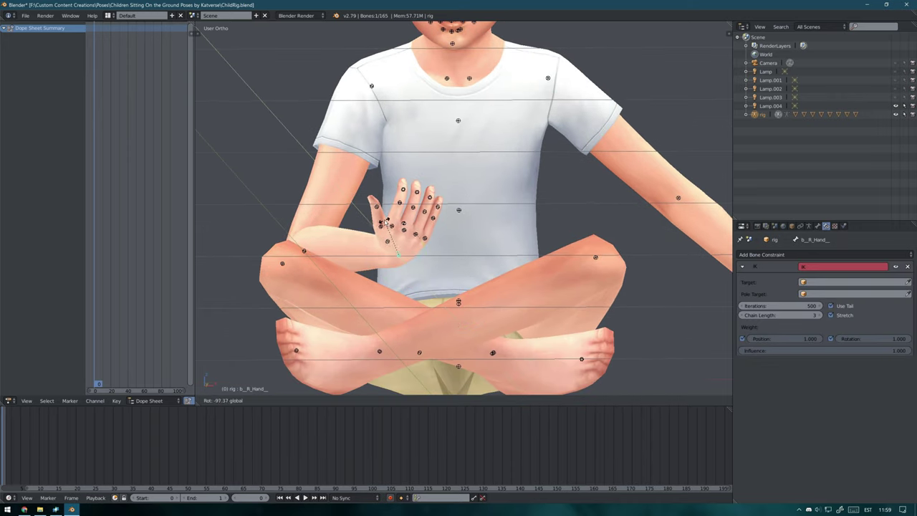
{"action": "right_click", "coordinate": [414, 213]}
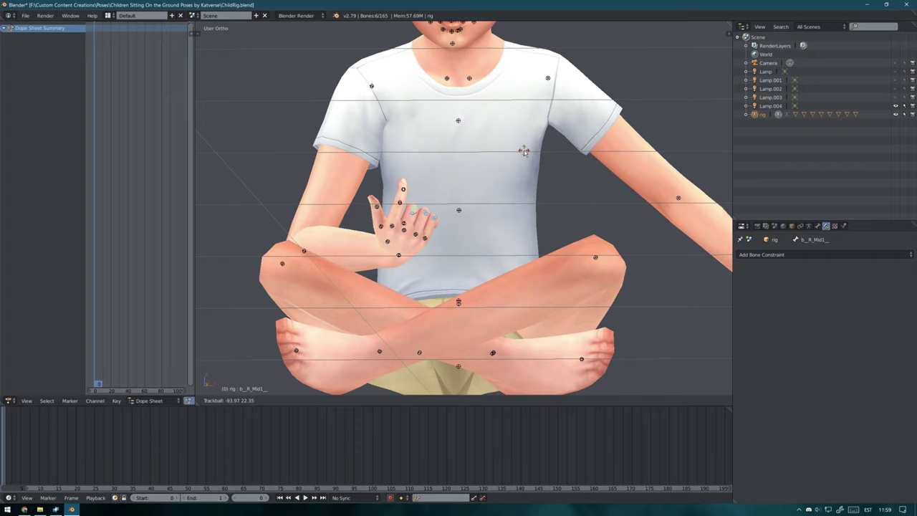
{"action": "middle_click_drag", "start_coordinate": [524, 151], "coordinate": [460, 163]}
{"action": "scroll", "coordinate": [366, 174], "scroll_direction": "up", "scroll_amount": 3}
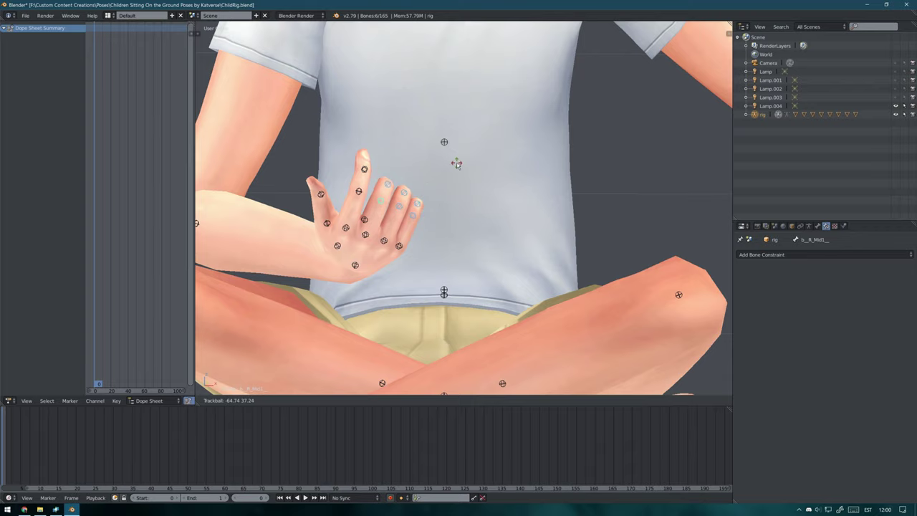
{"action": "left_click", "coordinate": [456, 164]}
{"action": "middle_click_drag", "start_coordinate": [374, 160], "coordinate": [372, 241]}
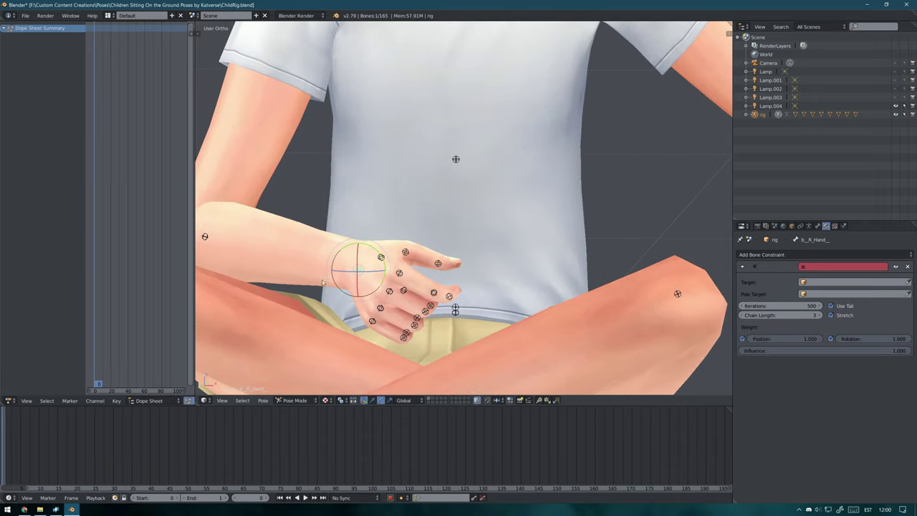
Rotate the right hand bone into its new resting position over the lap
{"action": "right_click", "coordinate": [287, 229]}
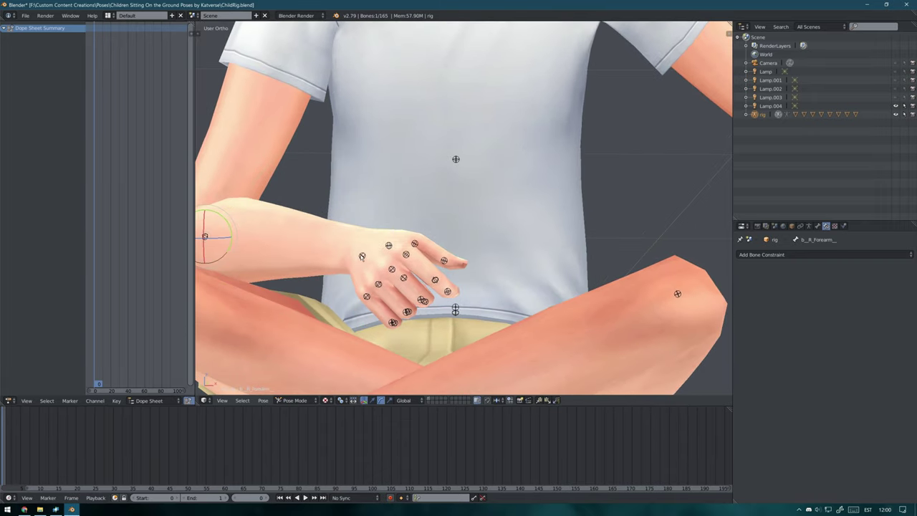
{"action": "right_click", "coordinate": [362, 256]}
{"action": "key", "text": "r"}
{"action": "mouse_move", "coordinate": [394, 248]}
{"action": "middle_mouse_down"}
{"action": "mouse_move", "coordinate": [522, 303]}
{"action": "mouse_move", "coordinate": [573, 279]}
{"action": "mouse_move", "coordinate": [537, 308]}
{"action": "mouse_move", "coordinate": [564, 295]}
{"action": "middle_mouse_up"}
{"action": "left_click", "coordinate": [552, 312]}
{"action": "scroll", "coordinate": [582, 268], "scroll_direction": "down", "scroll_amount": 3}
Review the right upper arm, clavicle, hand and forearm bones in front view
{"action": "right_click", "coordinate": [274, 264]}
{"action": "mouse_move", "coordinate": [274, 264]}
{"action": "middle_mouse_down"}
{"action": "mouse_move", "coordinate": [274, 123]}
{"action": "mouse_move", "coordinate": [372, 79]}
{"action": "mouse_move", "coordinate": [424, 80]}
{"action": "middle_mouse_up"}
{"action": "right_click", "coordinate": [375, 74]}
{"action": "key", "text": "KP_1"}
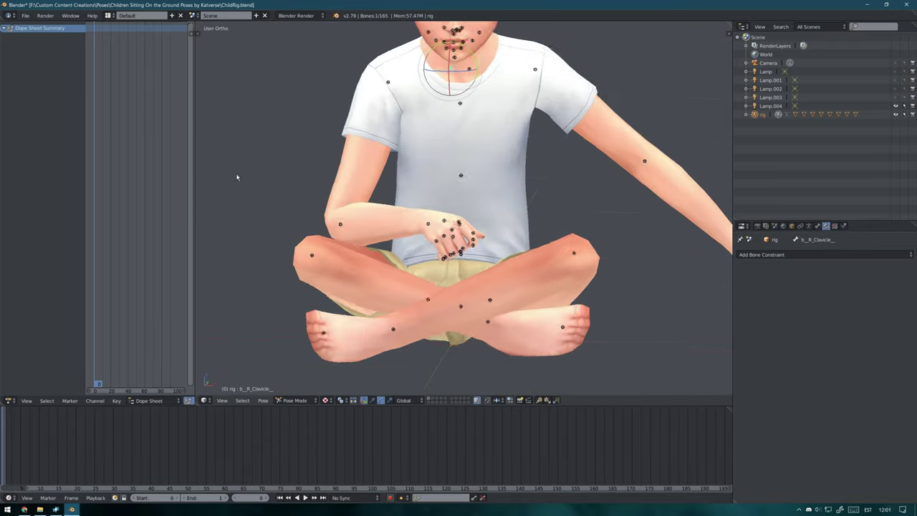
{"action": "right_click", "coordinate": [431, 231]}
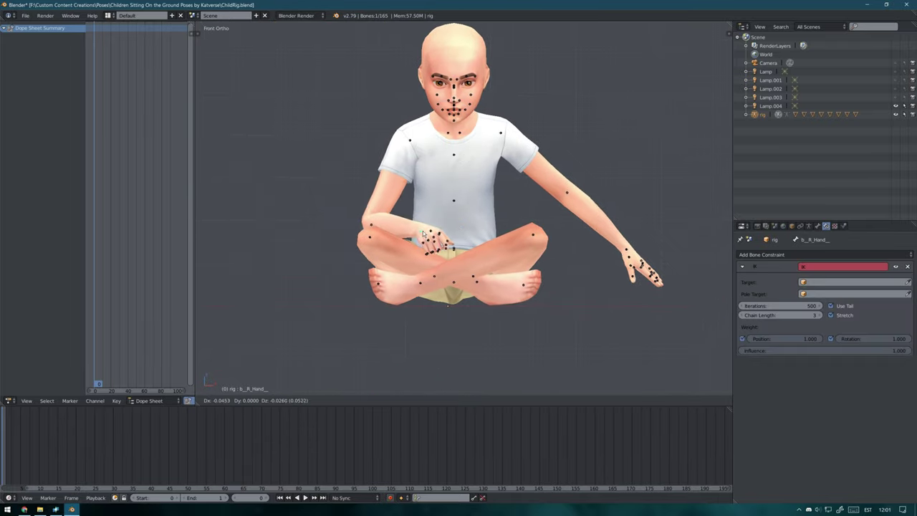
{"action": "mouse_move", "coordinate": [430, 231]}
{"action": "middle_mouse_down"}
{"action": "mouse_move", "coordinate": [416, 215]}
{"action": "mouse_move", "coordinate": [405, 249]}
{"action": "middle_mouse_up"}
{"action": "right_click", "coordinate": [412, 211]}
Rotate the right hand and clavicle so the forearm bends across the body, checked from the front
{"action": "scroll", "coordinate": [404, 248], "scroll_direction": "up", "scroll_amount": 3}
{"action": "right_click", "coordinate": [382, 233]}
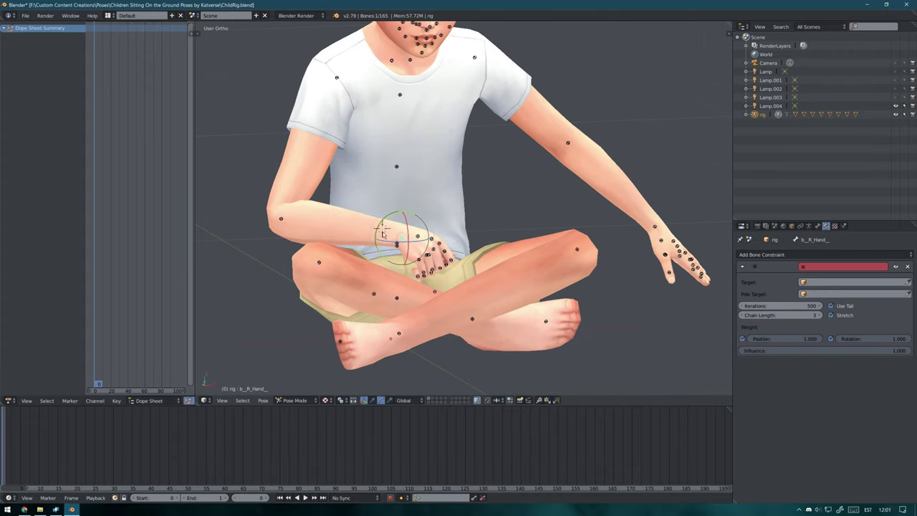
{"action": "right_click", "coordinate": [414, 215]}
{"action": "middle_click_drag", "start_coordinate": [414, 215], "coordinate": [399, 231]}
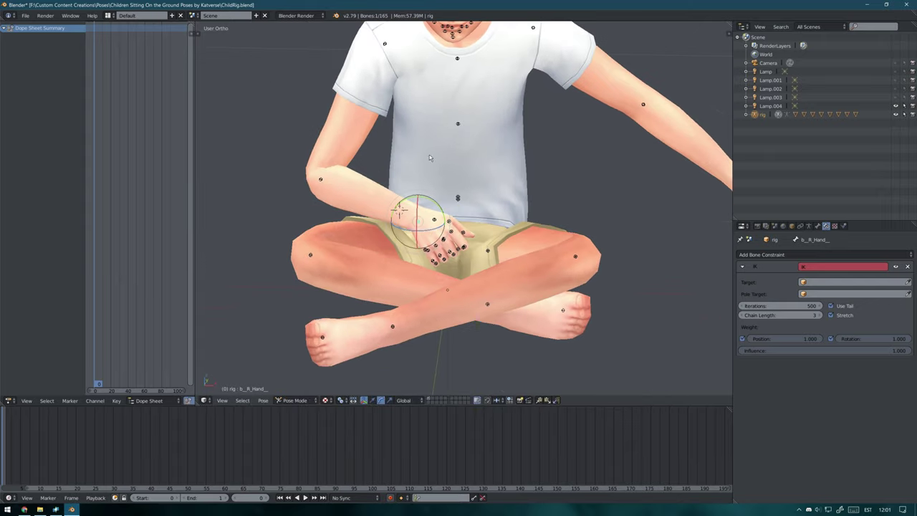
{"action": "right_click", "coordinate": [443, 79]}
{"action": "left_click", "coordinate": [436, 81]}
{"action": "mouse_move", "coordinate": [436, 81]}
{"action": "middle_mouse_down"}
{"action": "mouse_move", "coordinate": [487, 90]}
{"action": "mouse_move", "coordinate": [488, 116]}
{"action": "middle_mouse_up"}
{"action": "key", "text": "KP_1"}
{"action": "scroll", "coordinate": [488, 117], "scroll_direction": "down", "scroll_amount": 3}
{"action": "scroll", "coordinate": [521, 242], "scroll_direction": "up", "scroll_amount": 1}
{"action": "scroll", "coordinate": [522, 242], "scroll_direction": "up", "scroll_amount": 1}
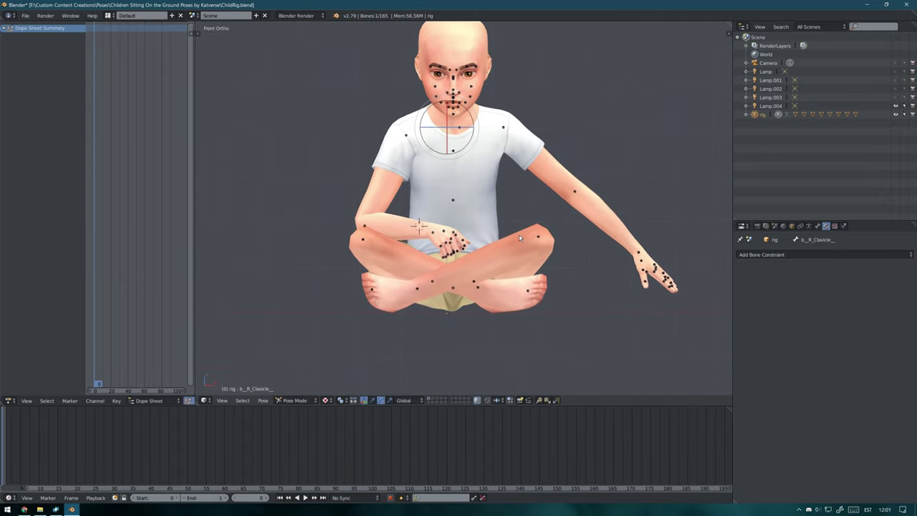
Lower the left upper arm and place the left hand bone near the foot
{"action": "right_click", "coordinate": [656, 275]}
{"action": "key", "text": "g"}
{"action": "left_click", "coordinate": [605, 265]}
{"action": "right_click", "coordinate": [566, 172]}
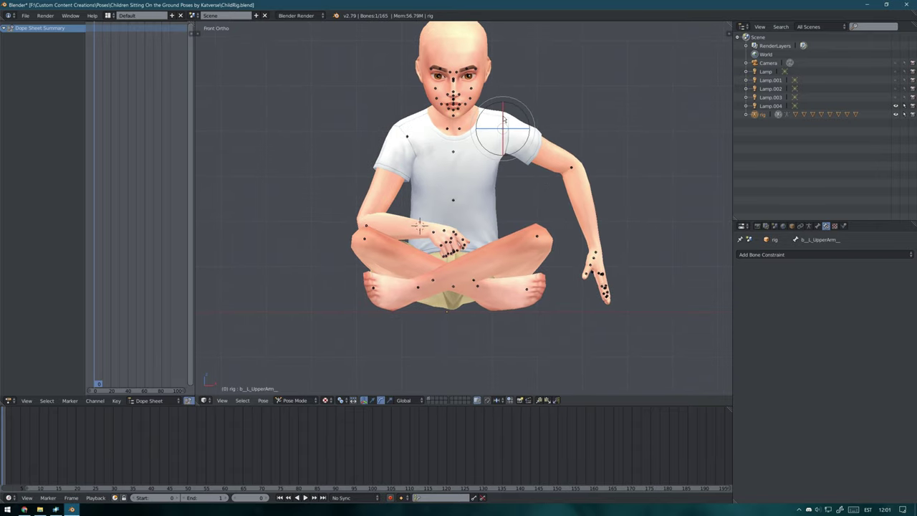
{"action": "middle_click_drag", "start_coordinate": [566, 172], "coordinate": [597, 262]}
{"action": "right_click", "coordinate": [606, 279]}
{"action": "key", "text": "shift+i"}
{"action": "key", "text": "g"}
{"action": "left_click", "coordinate": [523, 287]}
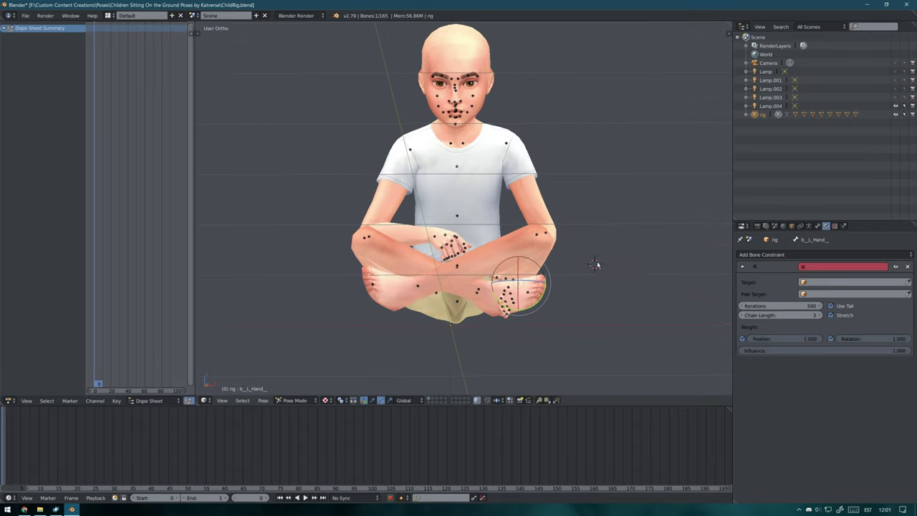
Rotate the left clavicle on the Z axis and raise the left arm toward the face
{"action": "key", "text": "KP_1"}
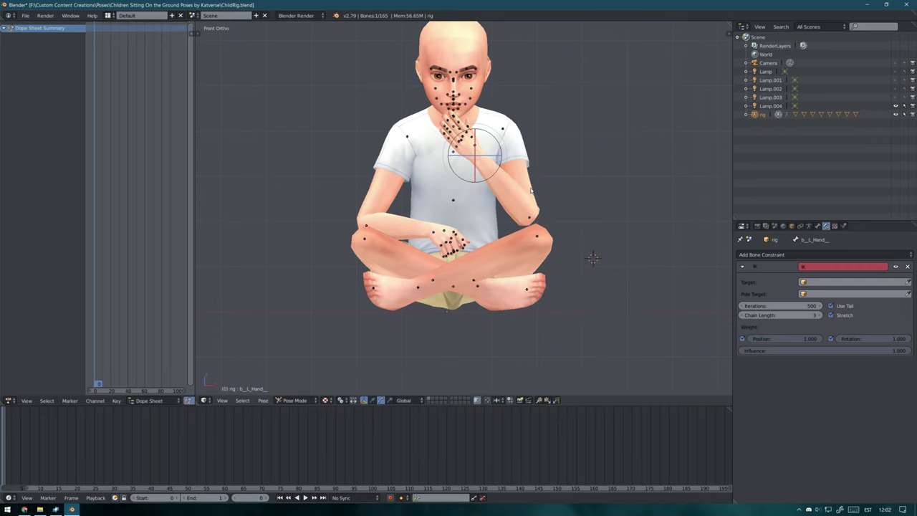
{"action": "mouse_move", "coordinate": [539, 230]}
{"action": "middle_mouse_down"}
{"action": "mouse_move", "coordinate": [552, 208]}
{"action": "mouse_move", "coordinate": [557, 136]}
{"action": "mouse_move", "coordinate": [666, 178]}
{"action": "mouse_move", "coordinate": [521, 122]}
{"action": "middle_mouse_up"}
{"action": "right_click", "coordinate": [558, 135]}
{"action": "key", "text": "r"}
{"action": "key", "text": "z"}
{"action": "right_click", "coordinate": [522, 122]}
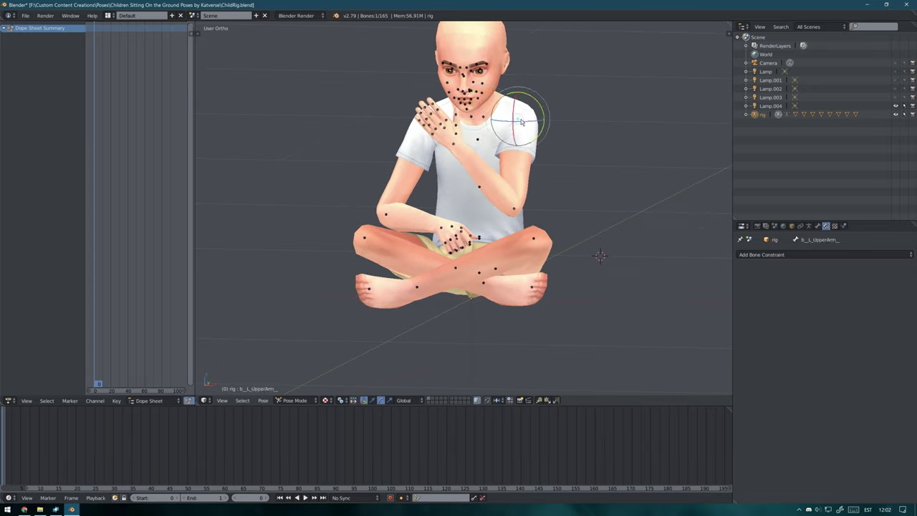
{"action": "key", "text": "shift+i"}
{"action": "key", "text": "g"}
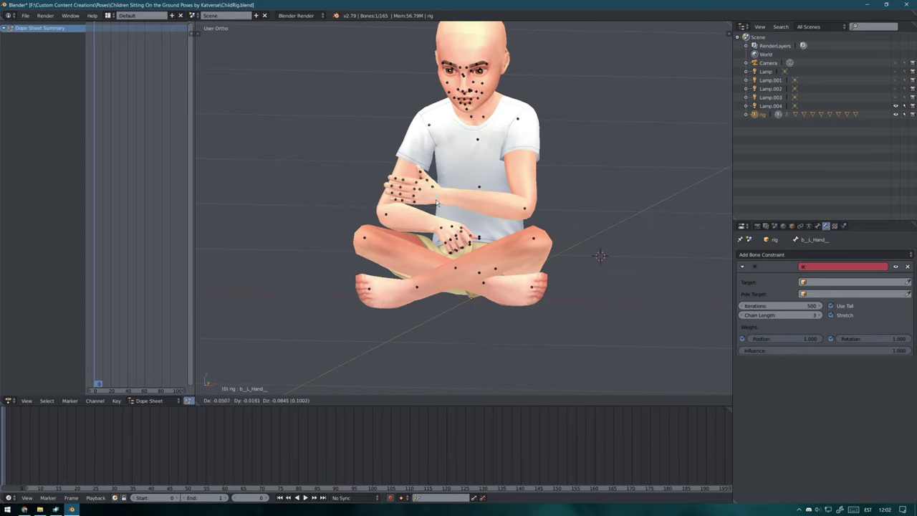
{"action": "left_click", "coordinate": [464, 171]}
Bend the left forearm so the left hand touches the face
{"action": "right_click", "coordinate": [506, 205]}
{"action": "mouse_move", "coordinate": [464, 171]}
{"action": "middle_mouse_down"}
{"action": "mouse_move", "coordinate": [507, 204]}
{"action": "mouse_move", "coordinate": [420, 197]}
{"action": "middle_mouse_up"}
{"action": "left_click", "coordinate": [507, 206]}
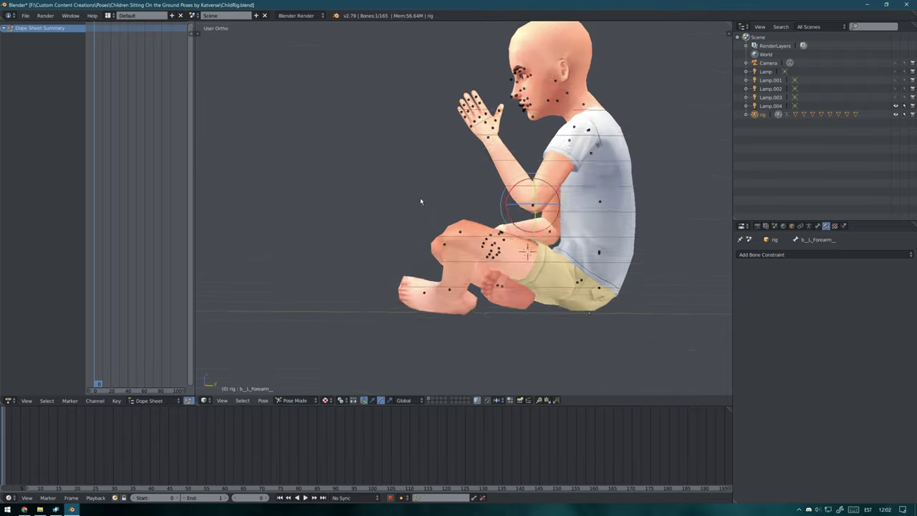
{"action": "key", "text": "r"}
{"action": "left_click", "coordinate": [526, 193]}
{"action": "mouse_move", "coordinate": [526, 193]}
{"action": "middle_mouse_down"}
{"action": "mouse_move", "coordinate": [622, 210]}
{"action": "mouse_move", "coordinate": [676, 195]}
{"action": "middle_mouse_up"}
Bend the lower and upper spine forward and adjust the left upper arm
{"action": "right_click", "coordinate": [616, 204]}
{"action": "left_click", "coordinate": [618, 266]}
{"action": "right_click", "coordinate": [582, 178]}
{"action": "key", "text": "r"}
{"action": "left_click", "coordinate": [615, 187]}
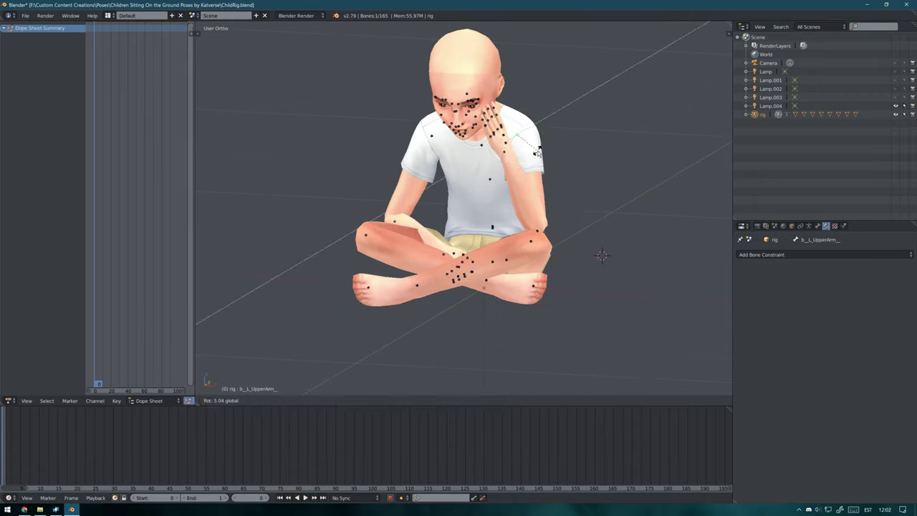
{"action": "left_click", "coordinate": [537, 151]}
{"action": "mouse_move", "coordinate": [537, 151]}
{"action": "middle_mouse_down"}
{"action": "mouse_move", "coordinate": [563, 159]}
{"action": "mouse_move", "coordinate": [632, 135]}
{"action": "middle_mouse_up"}
{"action": "left_click", "coordinate": [552, 136]}
Rotate the neck and head and tilt the left hand against the cheek
{"action": "scroll", "coordinate": [458, 275], "scroll_direction": "up", "scroll_amount": 4}
{"action": "mouse_move", "coordinate": [459, 274]}
{"action": "middle_mouse_down"}
{"action": "mouse_move", "coordinate": [545, 172]}
{"action": "mouse_move", "coordinate": [624, 184]}
{"action": "middle_mouse_up"}
{"action": "right_click", "coordinate": [548, 179]}
{"action": "key", "text": "r"}
{"action": "right_click", "coordinate": [569, 173]}
{"action": "right_click", "coordinate": [473, 251]}
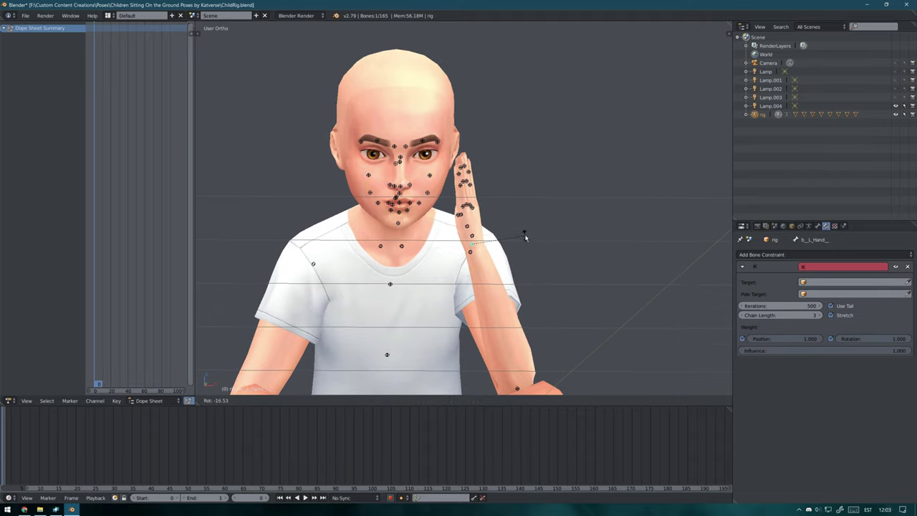
{"action": "left_click", "coordinate": [525, 237]}
{"action": "middle_click_drag", "start_coordinate": [525, 237], "coordinate": [494, 215]}
Select the head, then try moving and rotating the left forearm before cancelling
{"action": "right_click", "coordinate": [430, 165]}
{"action": "mouse_move", "coordinate": [430, 165]}
{"action": "middle_mouse_down"}
{"action": "mouse_move", "coordinate": [491, 175]}
{"action": "mouse_move", "coordinate": [429, 188]}
{"action": "mouse_move", "coordinate": [423, 228]}
{"action": "mouse_move", "coordinate": [450, 244]}
{"action": "mouse_move", "coordinate": [487, 228]}
{"action": "mouse_move", "coordinate": [583, 222]}
{"action": "mouse_move", "coordinate": [538, 130]}
{"action": "middle_mouse_up"}
{"action": "right_click", "coordinate": [423, 228]}
{"action": "key", "text": "g"}
{"action": "key", "text": "r"}
{"action": "key", "text": "g"}
{"action": "right_click", "coordinate": [485, 230]}
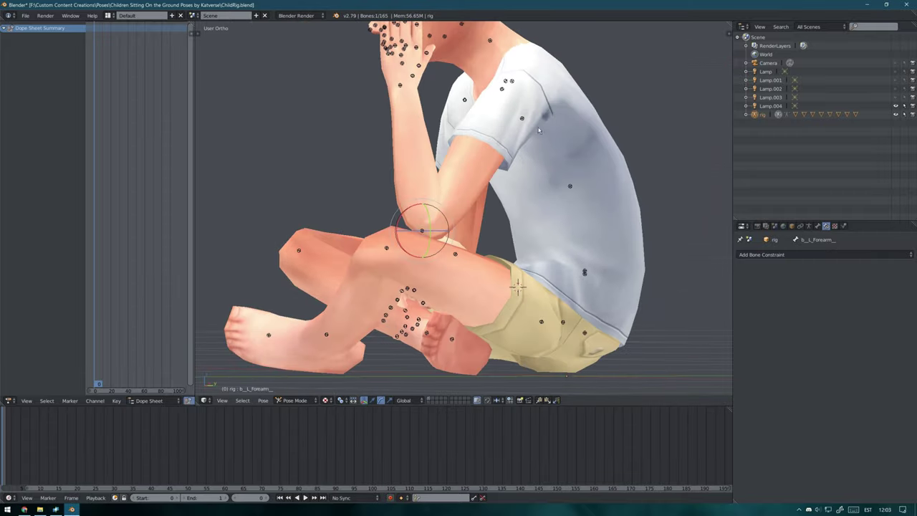
Confirm the spine rotation and rotate the right upper arm
{"action": "left_click", "coordinate": [557, 165]}
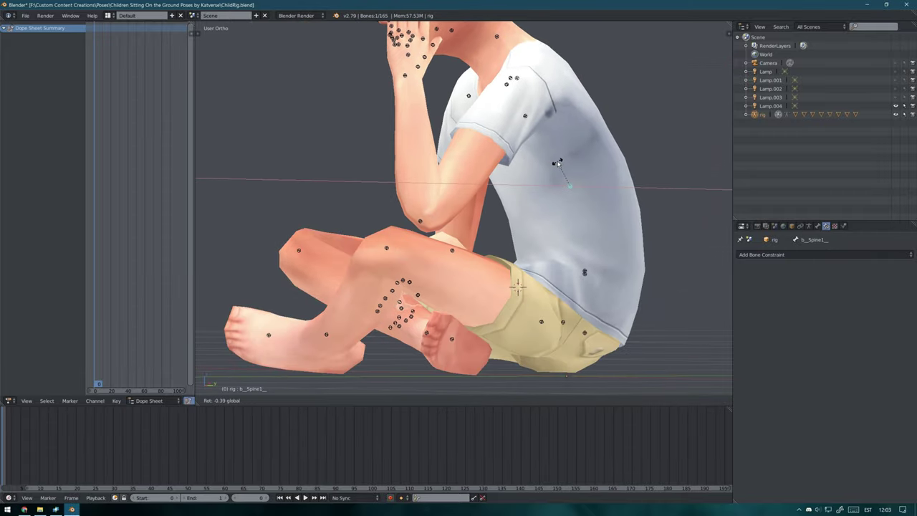
{"action": "mouse_move", "coordinate": [557, 164]}
{"action": "middle_mouse_down"}
{"action": "mouse_move", "coordinate": [628, 180]}
{"action": "mouse_move", "coordinate": [707, 178]}
{"action": "middle_mouse_up"}
{"action": "right_click", "coordinate": [403, 126]}
{"action": "key", "text": "r"}
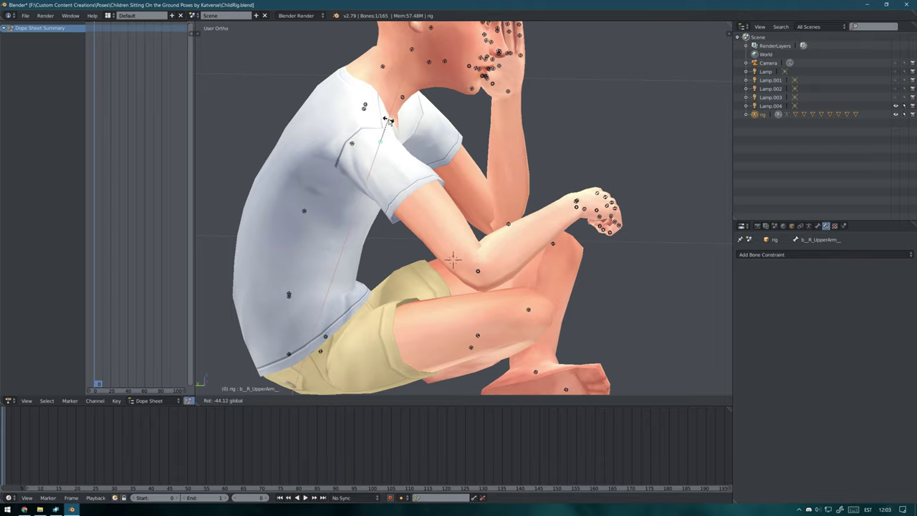
{"action": "left_click", "coordinate": [451, 260]}
{"action": "mouse_move", "coordinate": [450, 260]}
{"action": "middle_mouse_down"}
{"action": "mouse_move", "coordinate": [344, 122]}
{"action": "mouse_move", "coordinate": [351, 113]}
{"action": "mouse_move", "coordinate": [308, 86]}
{"action": "middle_mouse_up"}
Rotate the right clavicle to reposition the right shoulder
{"action": "right_click", "coordinate": [305, 85]}
{"action": "key", "text": "r"}
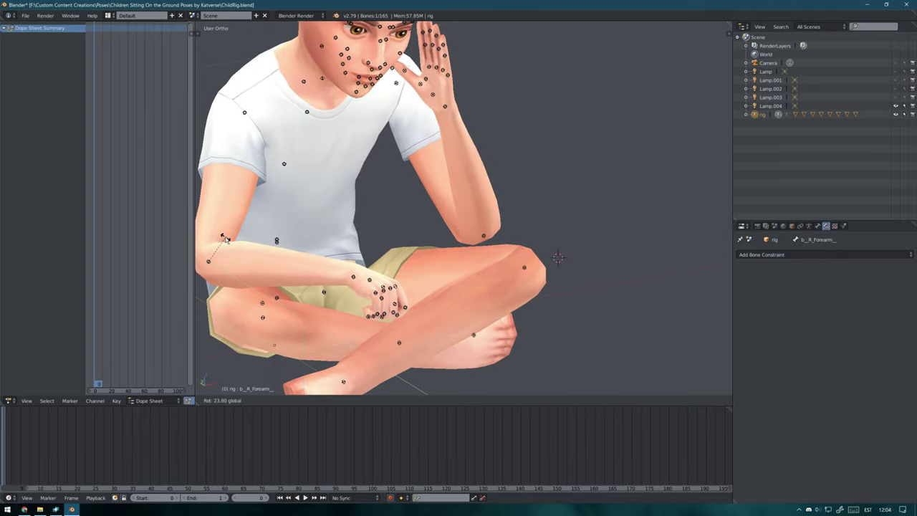
{"action": "left_click", "coordinate": [224, 238]}
{"action": "middle_click_drag", "start_coordinate": [223, 238], "coordinate": [393, 252]}
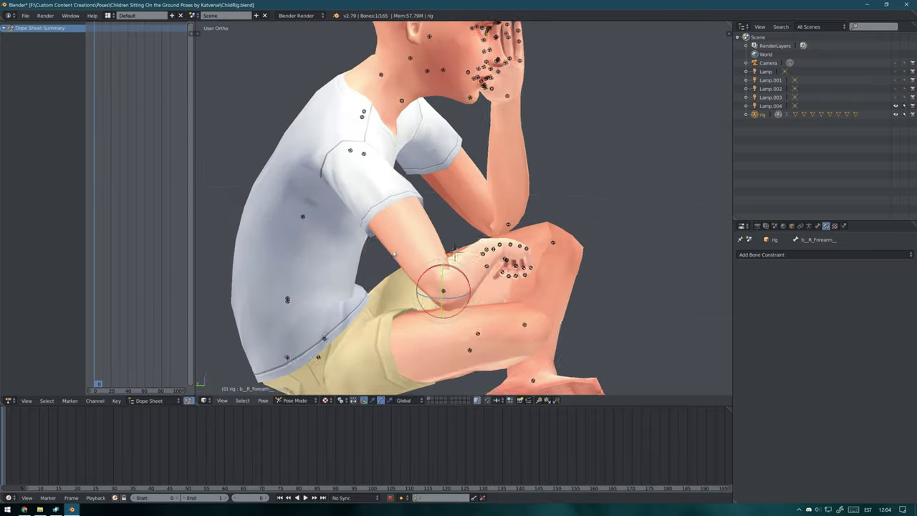
{"action": "right_click", "coordinate": [351, 152]}
{"action": "key", "text": "r"}
{"action": "left_click", "coordinate": [358, 129]}
{"action": "right_click", "coordinate": [363, 115]}
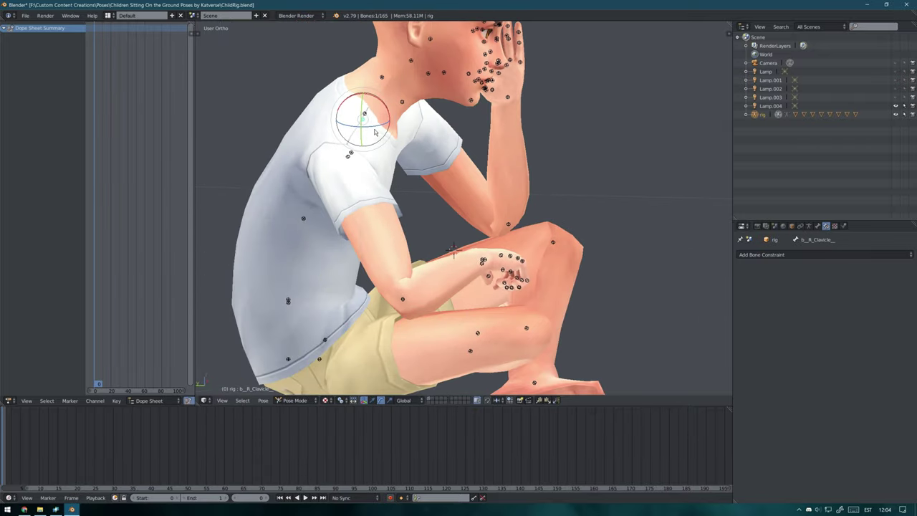
Swing the right upper arm into place and check it in front view
{"action": "middle_click_drag", "start_coordinate": [374, 132], "coordinate": [253, 107]}
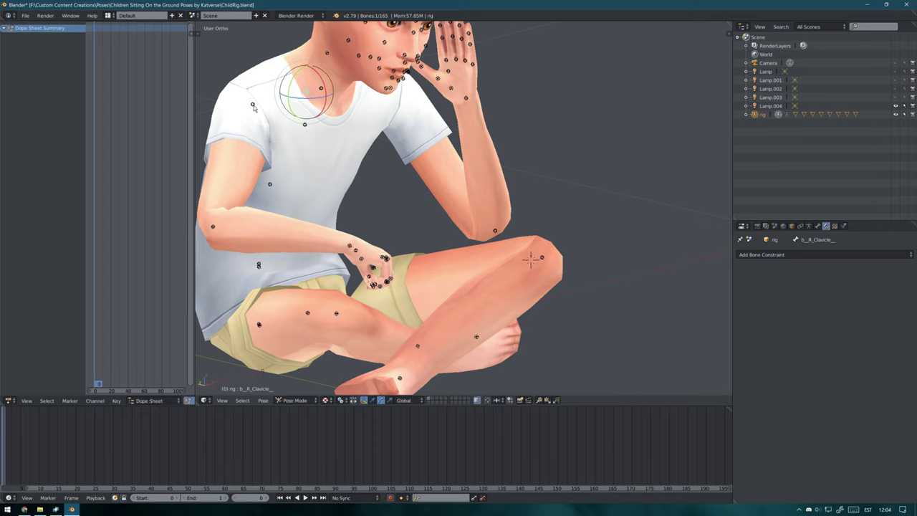
{"action": "right_click", "coordinate": [253, 106]}
{"action": "key", "text": "r"}
{"action": "left_click_drag", "start_coordinate": [267, 98], "coordinate": [272, 107]}
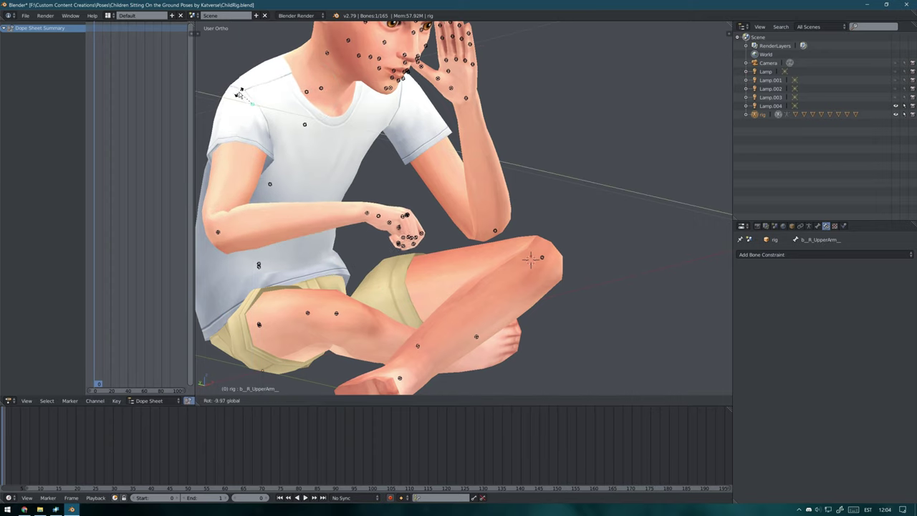
{"action": "middle_click_drag", "start_coordinate": [272, 108], "coordinate": [279, 135]}
{"action": "key", "text": "KP_1"}
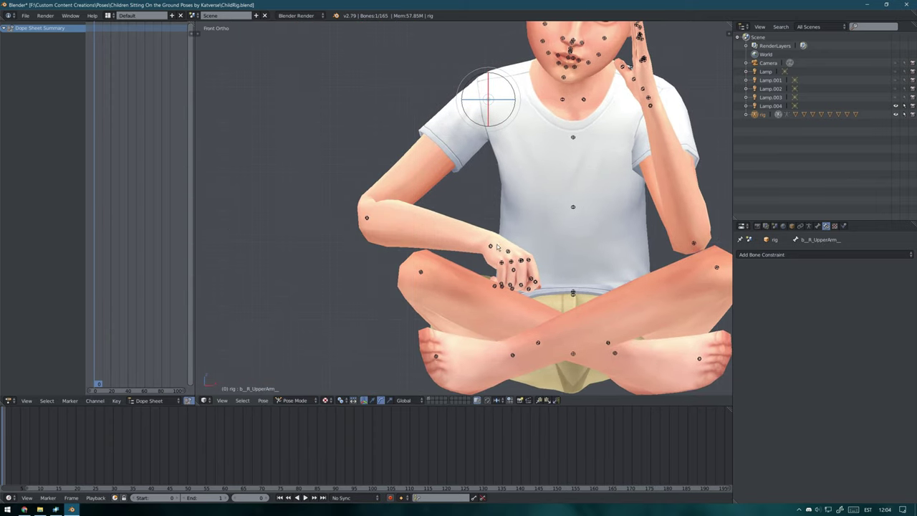
Move the right hand onto the crossed shin and adjust the right forearm
{"action": "right_click", "coordinate": [523, 266]}
{"action": "key", "text": "shift+i"}
{"action": "key", "text": "g"}
{"action": "left_click", "coordinate": [544, 264]}
{"action": "middle_click_drag", "start_coordinate": [545, 264], "coordinate": [579, 287]}
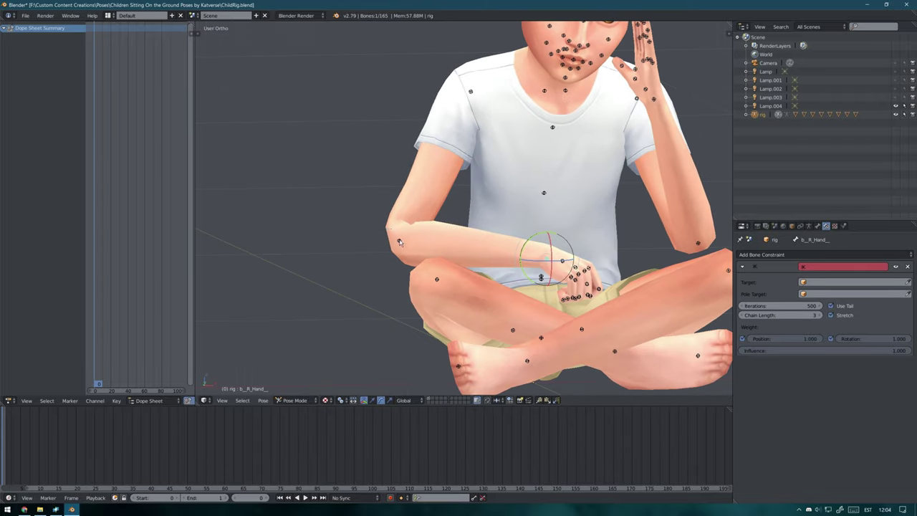
{"action": "right_click", "coordinate": [393, 246]}
{"action": "left_click", "coordinate": [391, 236]}
{"action": "middle_click_drag", "start_coordinate": [391, 236], "coordinate": [394, 237]}
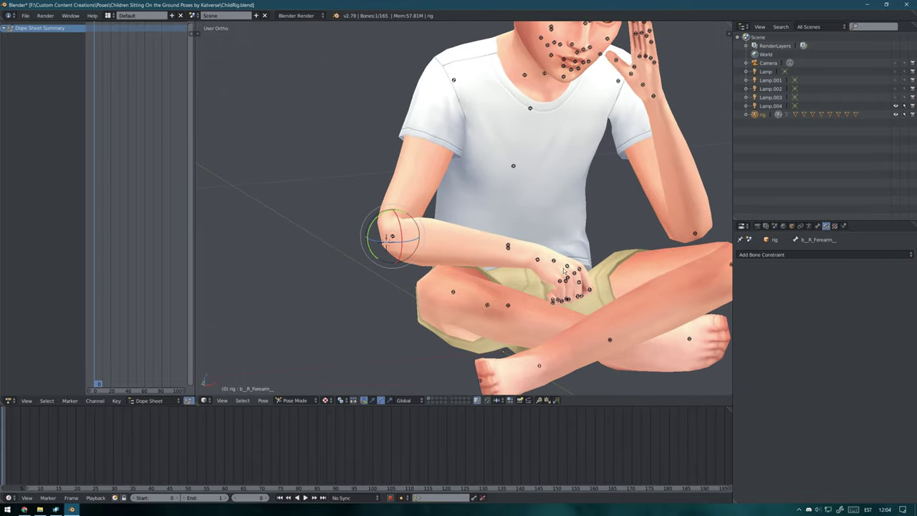
{"action": "right_click", "coordinate": [537, 269]}
{"action": "mouse_move", "coordinate": [538, 269]}
{"action": "middle_mouse_down"}
{"action": "mouse_move", "coordinate": [518, 278]}
{"action": "mouse_move", "coordinate": [544, 265]}
{"action": "middle_mouse_up"}
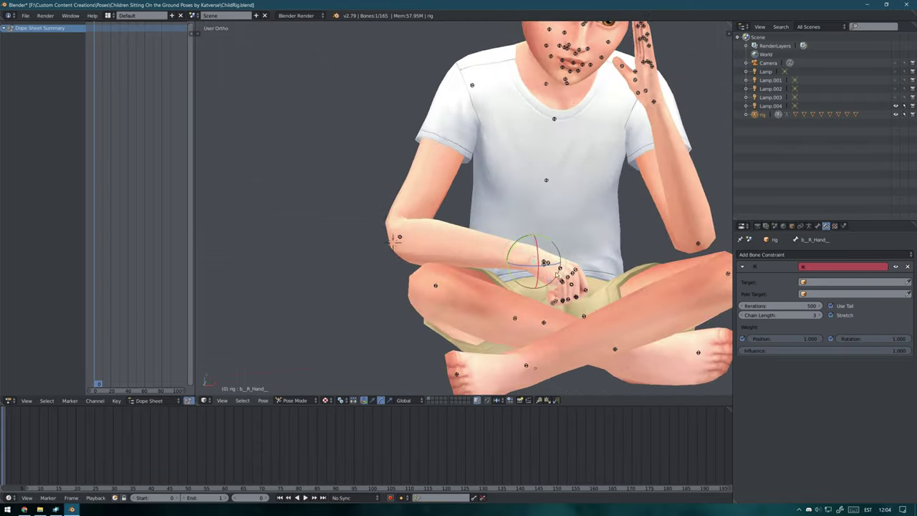
{"action": "key", "text": "KP_1"}
{"action": "scroll", "coordinate": [575, 250], "scroll_direction": "up", "scroll_amount": 4}
Nudge the right mouth corner bone, then frame the face and raised hand
{"action": "right_click", "coordinate": [413, 284]}
{"action": "key", "text": "g"}
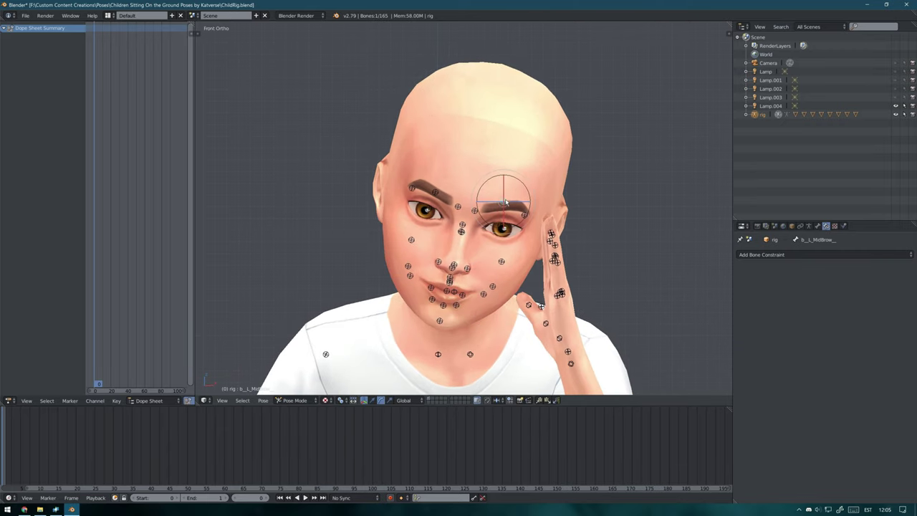
{"action": "mouse_move", "coordinate": [499, 258]}
{"action": "middle_mouse_down"}
{"action": "mouse_move", "coordinate": [544, 272]}
{"action": "mouse_move", "coordinate": [589, 350]}
{"action": "mouse_move", "coordinate": [560, 382]}
{"action": "middle_mouse_up"}
{"action": "left_click", "coordinate": [571, 385]}
{"action": "scroll", "coordinate": [595, 376], "scroll_direction": "down", "scroll_amount": 2}
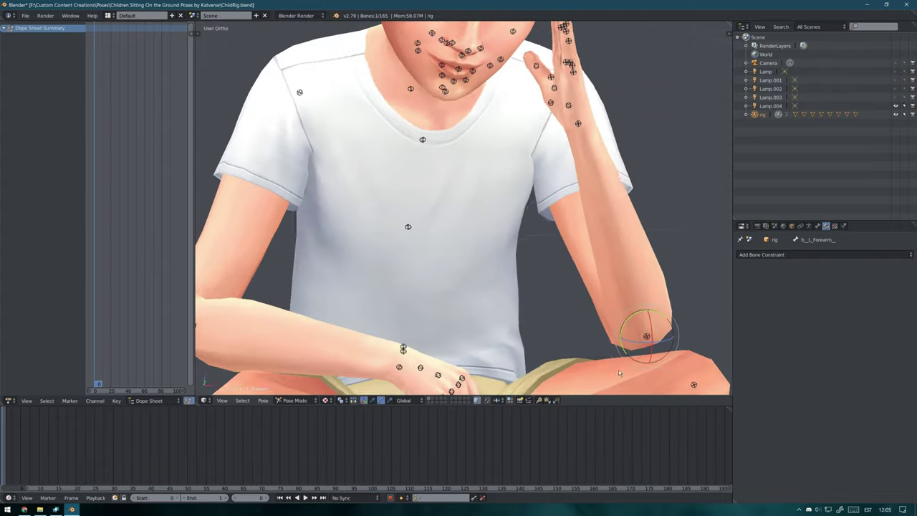
{"action": "middle_click_drag", "start_coordinate": [619, 370], "coordinate": [561, 335], "text": "shift"}
{"action": "scroll", "coordinate": [587, 273], "scroll_direction": "up", "scroll_amount": 1}
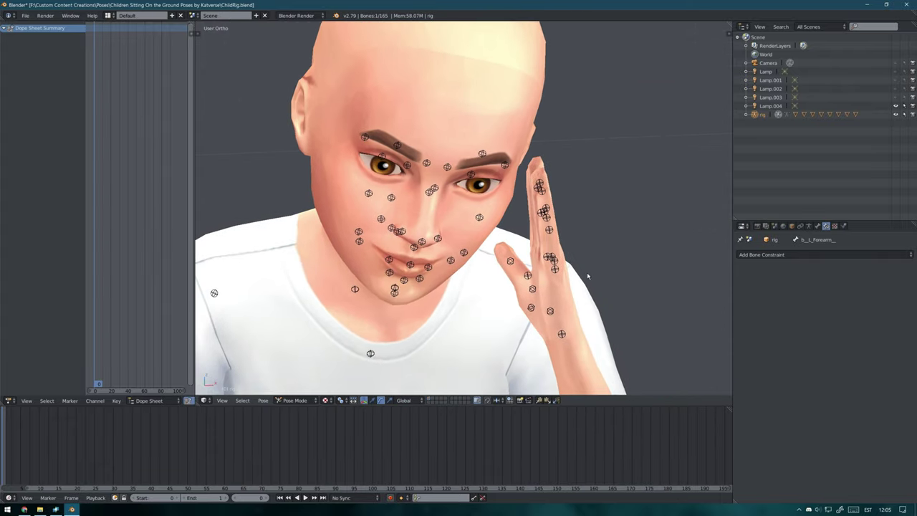
{"action": "mouse_move", "coordinate": [586, 272]}
{"action": "middle_mouse_down"}
{"action": "mouse_move", "coordinate": [475, 332]}
{"action": "mouse_move", "coordinate": [500, 166]}
{"action": "middle_mouse_up"}
Move the left hand from the chin up beside the temple and curl the pinky
{"action": "right_click", "coordinate": [475, 332]}
{"action": "key", "text": "g"}
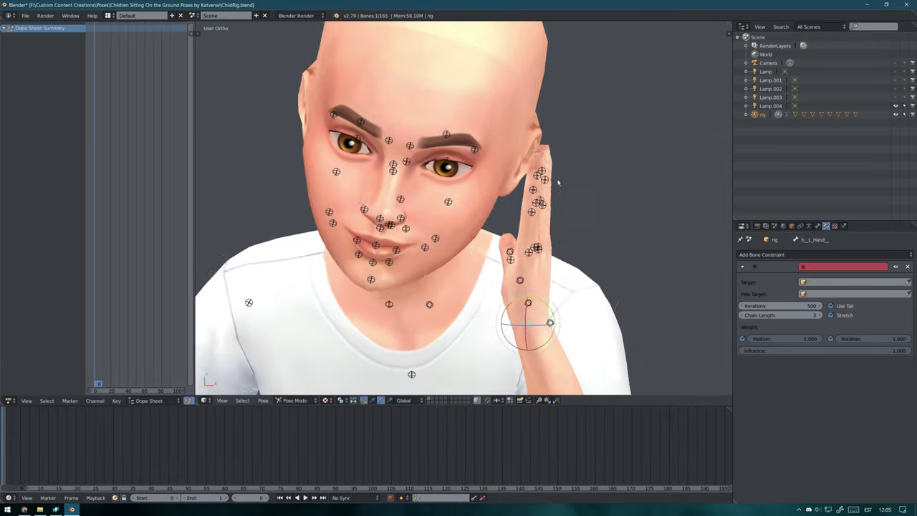
{"action": "right_click", "coordinate": [432, 120]}
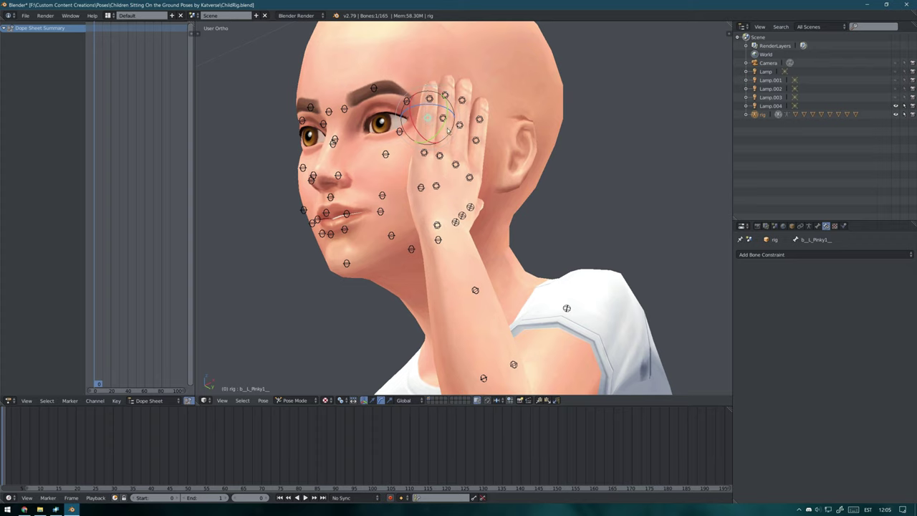
{"action": "left_click", "coordinate": [442, 147]}
{"action": "middle_click_drag", "start_coordinate": [442, 147], "coordinate": [489, 177]}
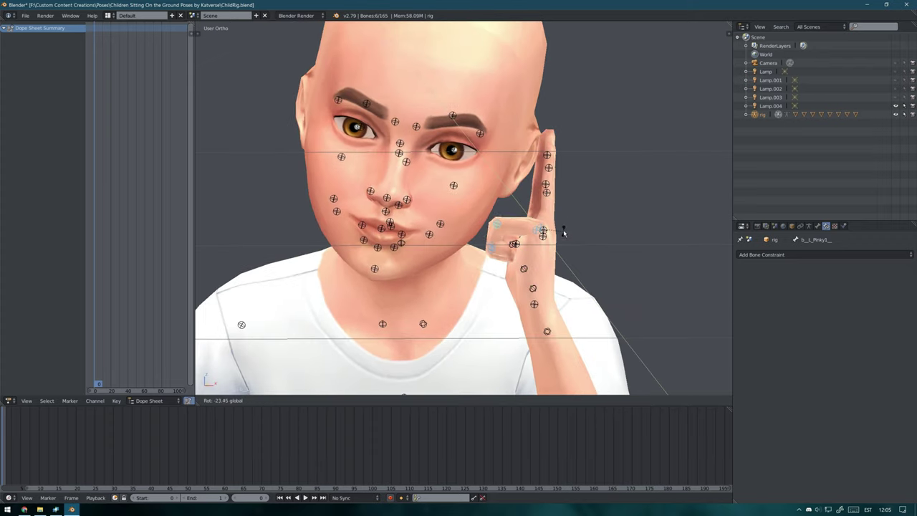
{"action": "left_click", "coordinate": [563, 233]}
{"action": "mouse_move", "coordinate": [563, 233]}
{"action": "middle_mouse_down"}
{"action": "mouse_move", "coordinate": [495, 236]}
{"action": "mouse_move", "coordinate": [505, 199]}
{"action": "middle_mouse_up"}
Curl the middle finger at its base and second joint
{"action": "right_click", "coordinate": [497, 166]}
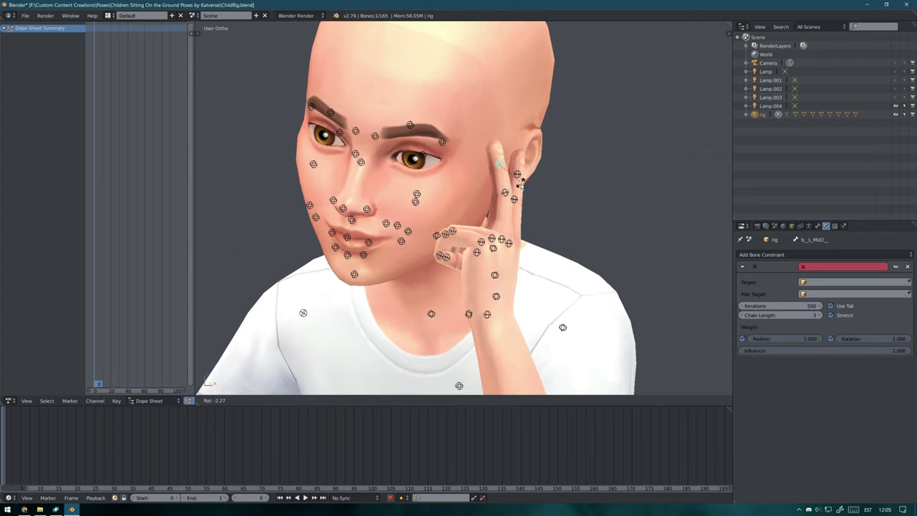
{"action": "right_click", "coordinate": [527, 238]}
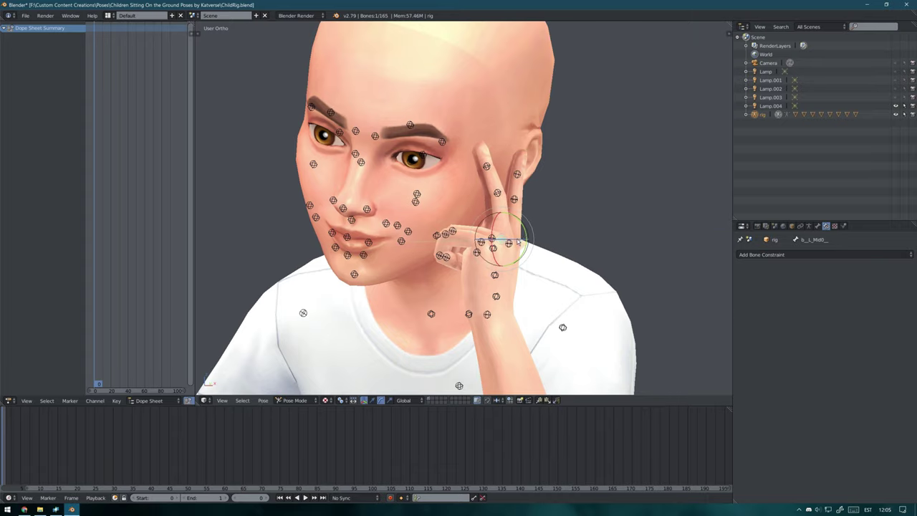
{"action": "left_click", "coordinate": [527, 210]}
{"action": "middle_click_drag", "start_coordinate": [527, 210], "coordinate": [564, 293]}
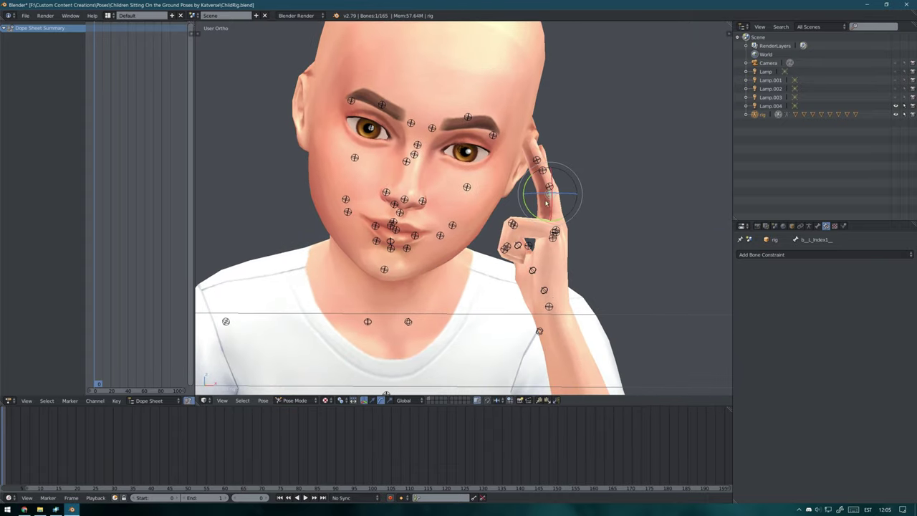
{"action": "right_click", "coordinate": [564, 294]}
{"action": "mouse_move", "coordinate": [530, 328]}
{"action": "middle_mouse_down"}
{"action": "mouse_move", "coordinate": [437, 301]}
{"action": "mouse_move", "coordinate": [337, 252]}
{"action": "mouse_move", "coordinate": [479, 238]}
{"action": "mouse_move", "coordinate": [403, 287]}
{"action": "mouse_move", "coordinate": [562, 265]}
{"action": "mouse_move", "coordinate": [502, 236]}
{"action": "mouse_move", "coordinate": [559, 185]}
{"action": "middle_mouse_up"}
Curl the index finger further toward the palm, checking from the front view
{"action": "right_click", "coordinate": [337, 252]}
{"action": "right_click", "coordinate": [387, 274]}
{"action": "right_click", "coordinate": [562, 265]}
{"action": "key", "text": "KP_1"}
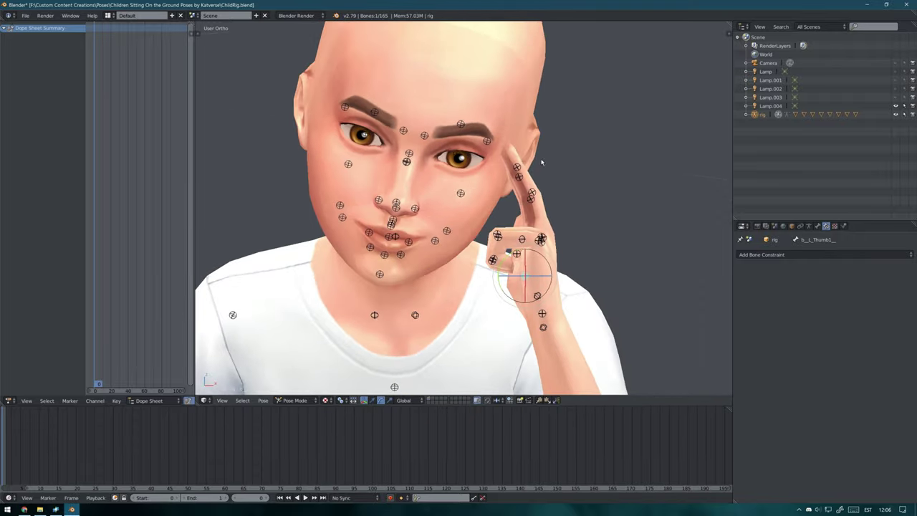
{"action": "scroll", "coordinate": [559, 185], "scroll_direction": "down", "scroll_amount": 6}
{"action": "scroll", "coordinate": [527, 301], "scroll_direction": "up", "scroll_amount": 5}
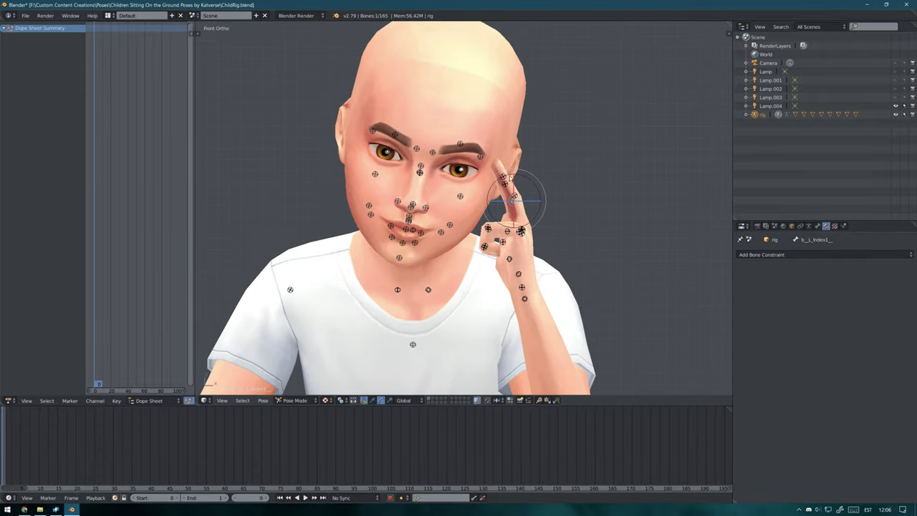
{"action": "key", "text": "r"}
{"action": "mouse_move", "coordinate": [514, 198]}
{"action": "middle_mouse_down"}
{"action": "mouse_move", "coordinate": [496, 203]}
{"action": "mouse_move", "coordinate": [481, 233]}
{"action": "mouse_move", "coordinate": [521, 218]}
{"action": "middle_mouse_up"}
{"action": "left_click", "coordinate": [505, 220]}
Refine the middle finger, pinky and index fingertip joints into a loose curl
{"action": "right_click", "coordinate": [481, 233]}
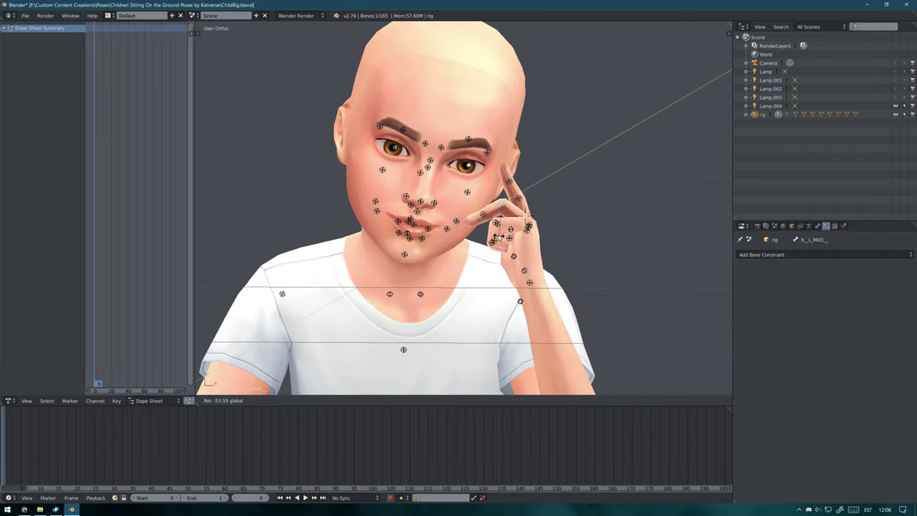
{"action": "left_click", "coordinate": [501, 237]}
{"action": "right_click", "coordinate": [510, 225]}
{"action": "mouse_move", "coordinate": [521, 237]}
{"action": "middle_mouse_down"}
{"action": "mouse_move", "coordinate": [534, 231]}
{"action": "mouse_move", "coordinate": [518, 197]}
{"action": "middle_mouse_up"}
{"action": "right_click", "coordinate": [538, 232]}
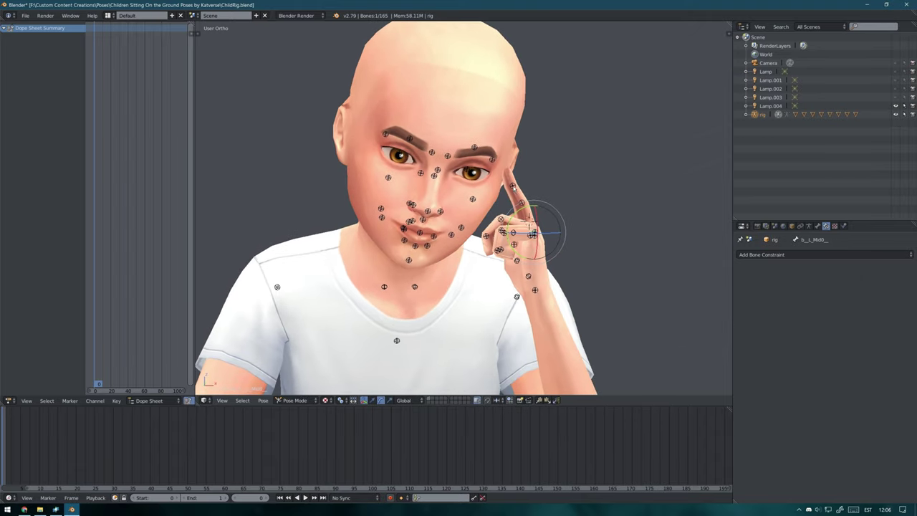
{"action": "right_click", "coordinate": [518, 197]}
{"action": "key", "text": "r"}
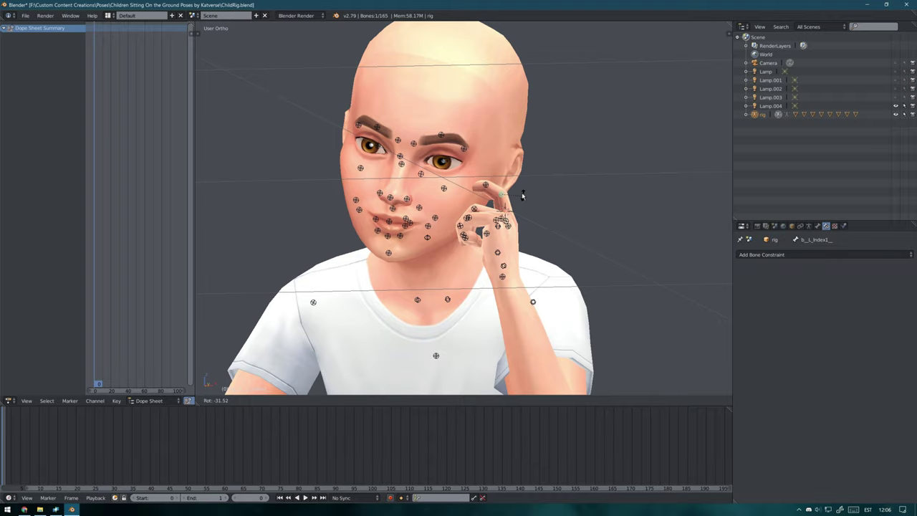
Review the hand-against-cheek pose from the front and select the neck bone
{"action": "middle_click_drag", "start_coordinate": [521, 225], "coordinate": [528, 284]}
{"action": "right_click", "coordinate": [527, 285]}
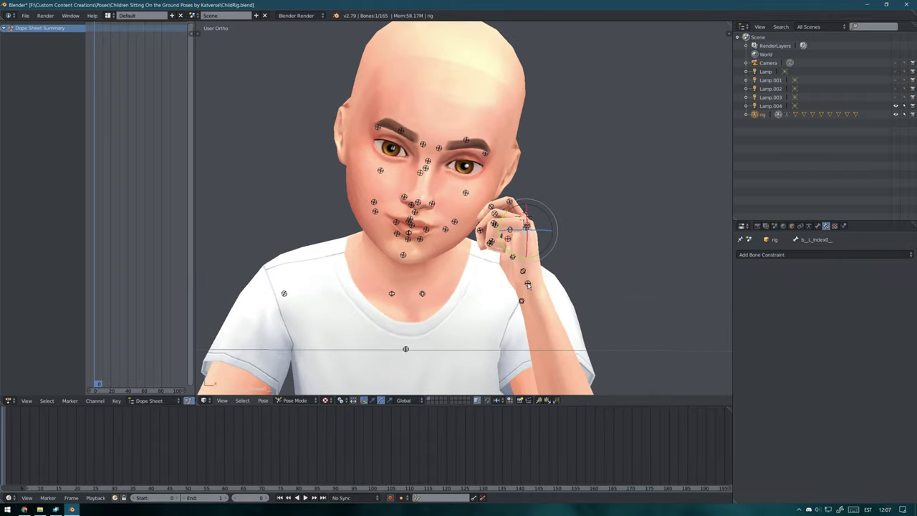
{"action": "mouse_move", "coordinate": [476, 228]}
{"action": "middle_mouse_down"}
{"action": "mouse_move", "coordinate": [474, 201]}
{"action": "mouse_move", "coordinate": [406, 227]}
{"action": "middle_mouse_up"}
{"action": "right_click", "coordinate": [474, 200]}
{"action": "key", "text": "KP_1"}
{"action": "scroll", "coordinate": [482, 197], "scroll_direction": "down", "scroll_amount": 5}
{"action": "scroll", "coordinate": [482, 197], "scroll_direction": "up", "scroll_amount": 5}
{"action": "right_click", "coordinate": [406, 227]}
Tilt the neck so the head leans slightly forward
{"action": "key", "text": "KP_1"}
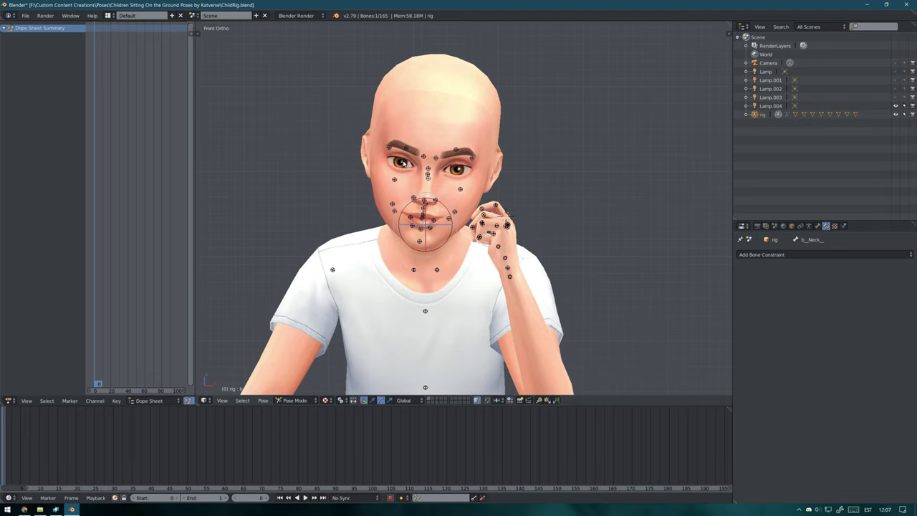
{"action": "key", "text": "ctrl+KP_3"}
{"action": "key", "text": "KP_1"}
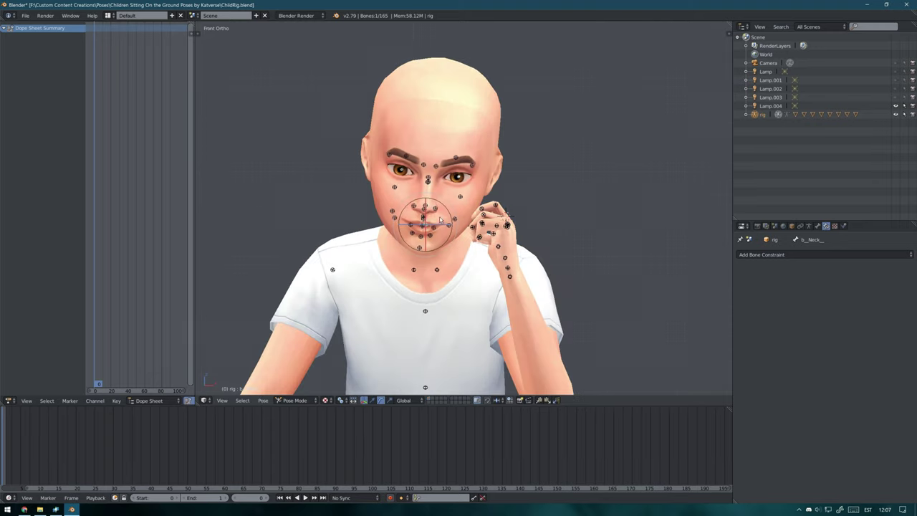
{"action": "left_click", "coordinate": [452, 227]}
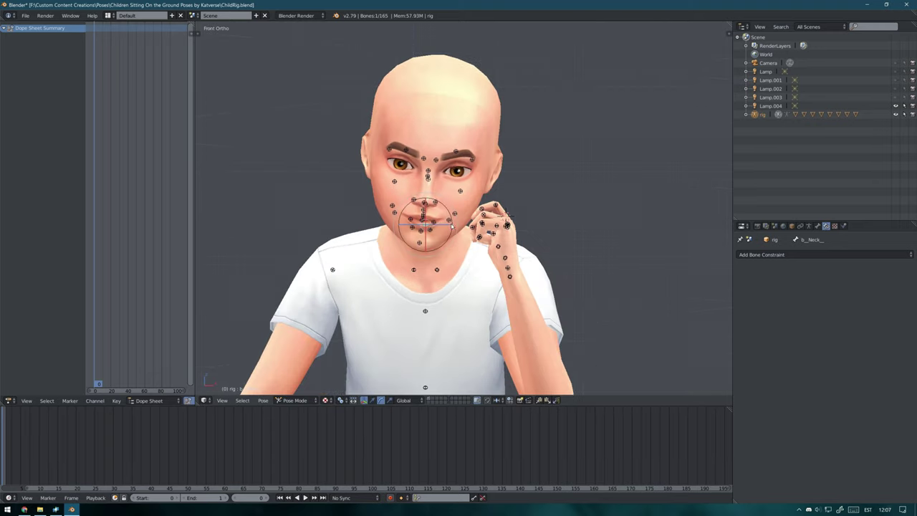
Rotate the index finger base bone b_L_Index0_ on the global X axis
{"action": "middle_click_drag", "start_coordinate": [448, 215], "coordinate": [557, 182]}
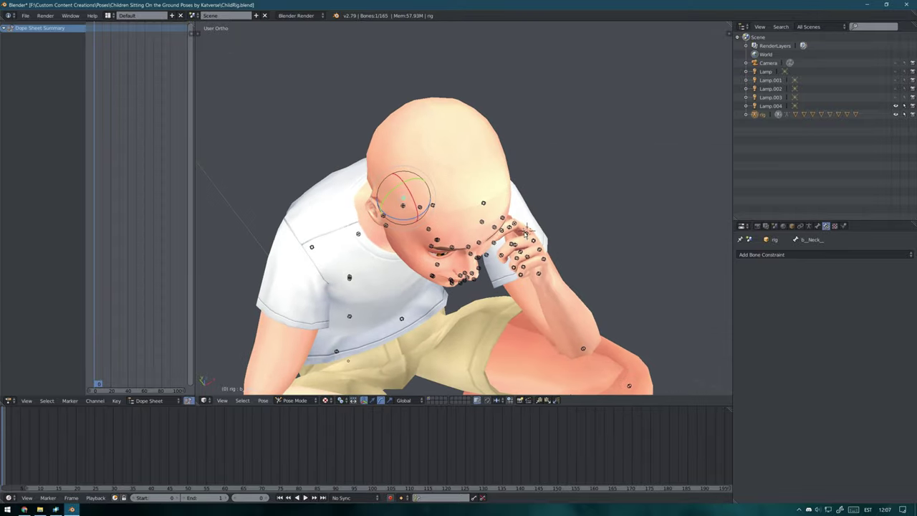
{"action": "right_click", "coordinate": [520, 209]}
{"action": "key", "text": "r"}
{"action": "key", "text": "x"}
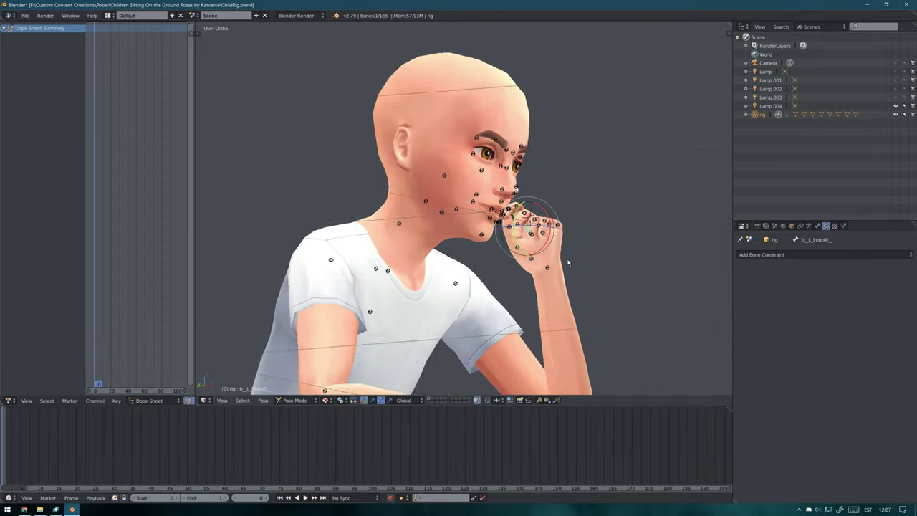
{"action": "mouse_move", "coordinate": [530, 237]}
{"action": "middle_mouse_down"}
{"action": "mouse_move", "coordinate": [598, 243]}
{"action": "mouse_move", "coordinate": [514, 277]}
{"action": "middle_mouse_up"}
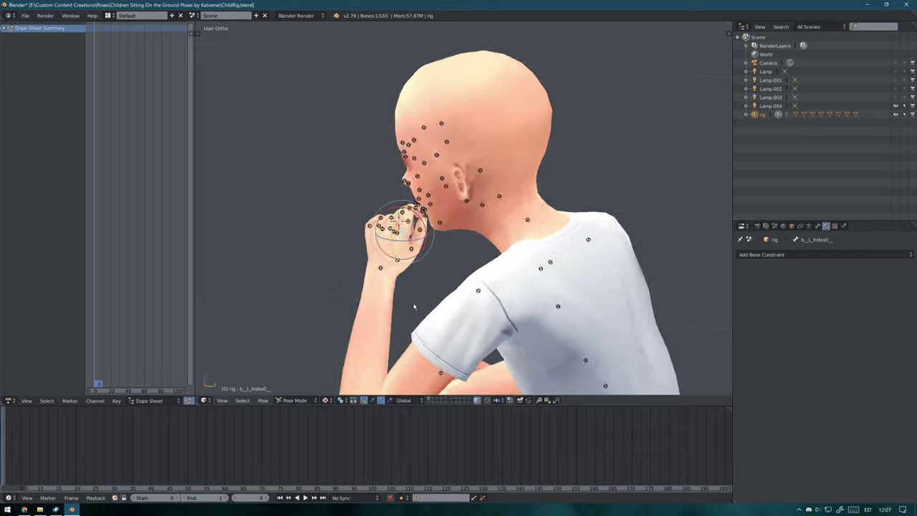
{"action": "key", "text": "KP_1"}
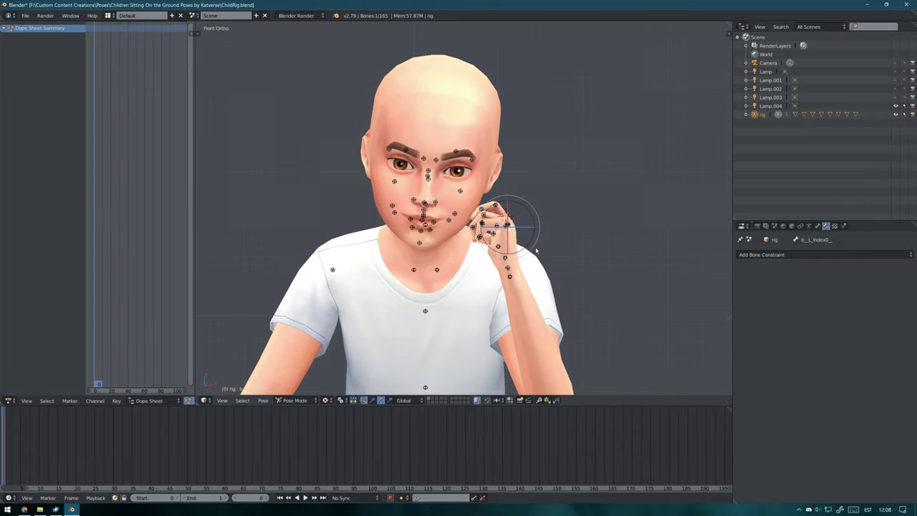
{"action": "scroll", "coordinate": [524, 329], "scroll_direction": "down", "scroll_amount": 3}
{"action": "scroll", "coordinate": [520, 245], "scroll_direction": "up", "scroll_amount": 4}
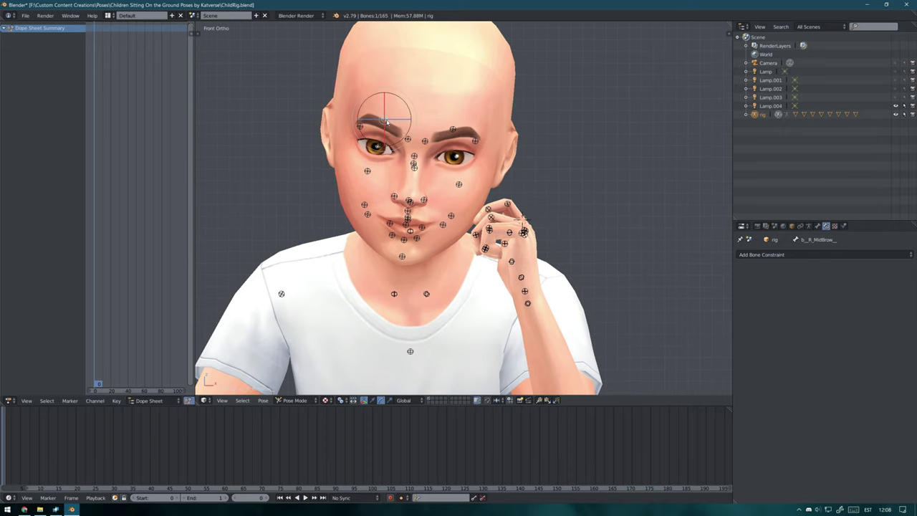
Choose the LocRot keying set and insert keyframes for the whole seated pose
{"action": "scroll", "coordinate": [429, 135], "scroll_direction": "down", "scroll_amount": 1}
{"action": "scroll", "coordinate": [437, 282], "scroll_direction": "down", "scroll_amount": 3}
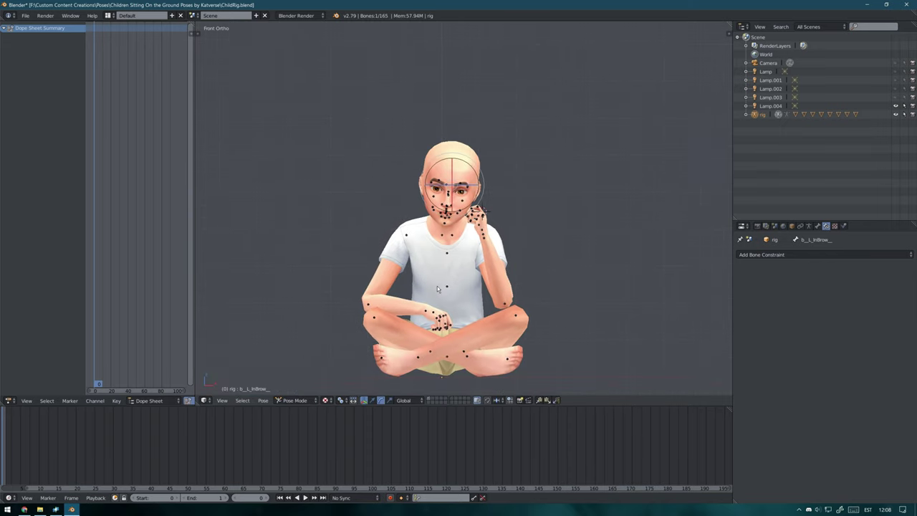
{"action": "middle_click_drag", "start_coordinate": [436, 282], "coordinate": [519, 179]}
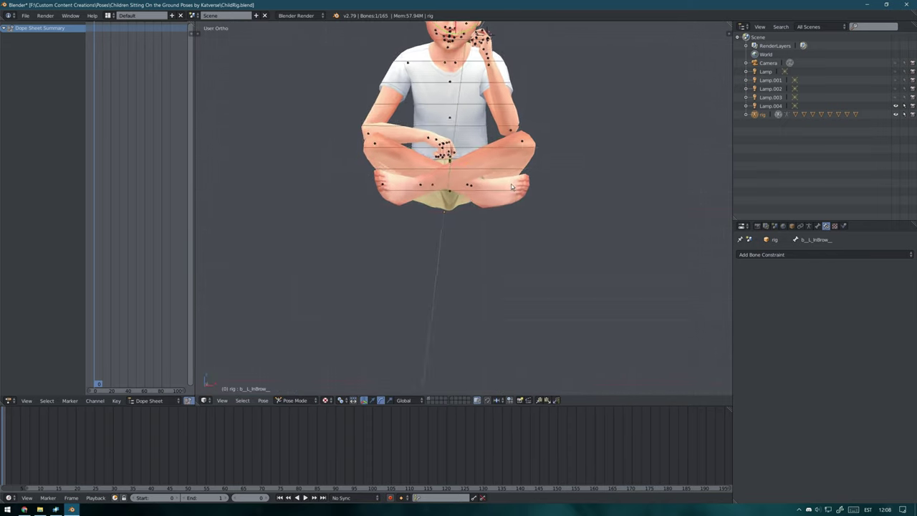
{"action": "right_click", "coordinate": [524, 174]}
{"action": "key", "text": "KP_1"}
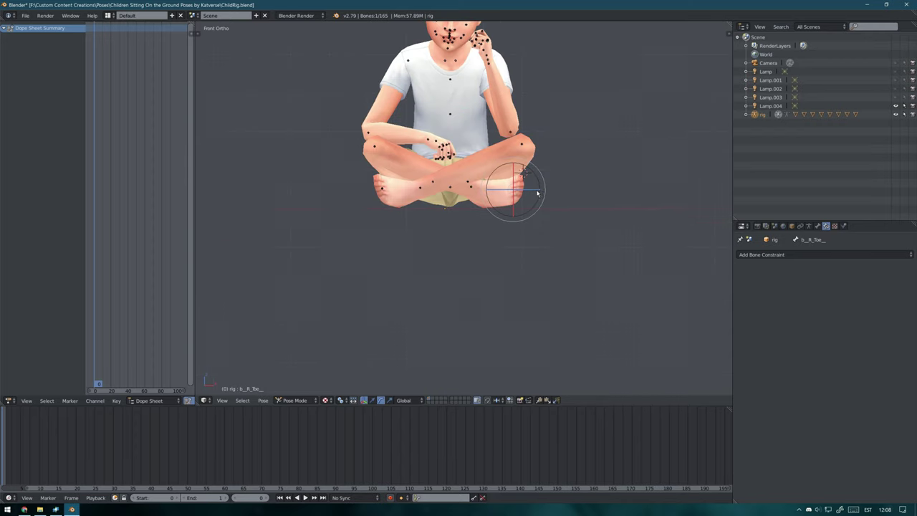
{"action": "middle_click_drag", "start_coordinate": [514, 222], "coordinate": [462, 277], "text": "shift"}
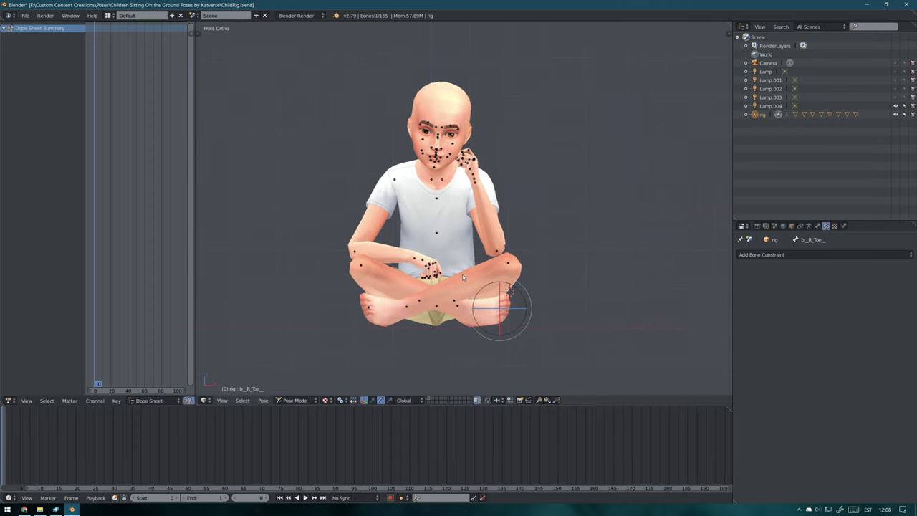
{"action": "left_click", "coordinate": [439, 497]}
{"action": "left_click", "coordinate": [459, 462]}
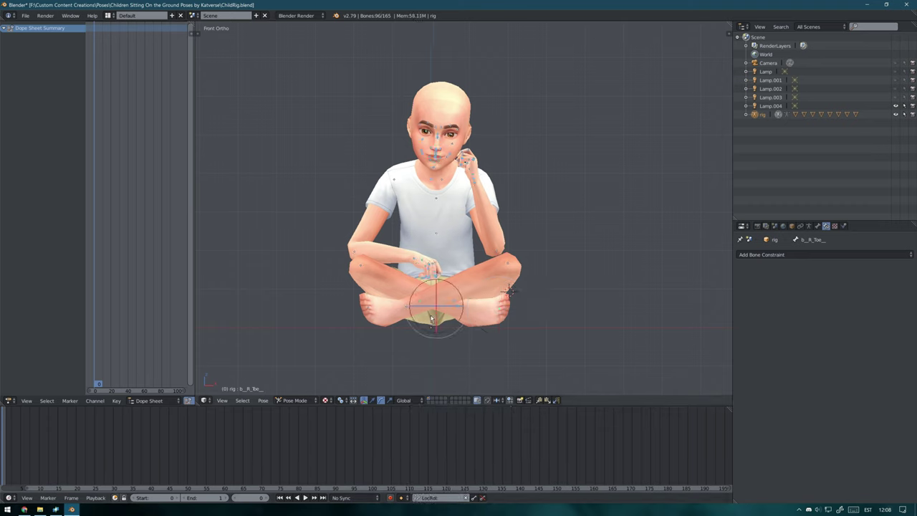
{"action": "key", "text": "i"}
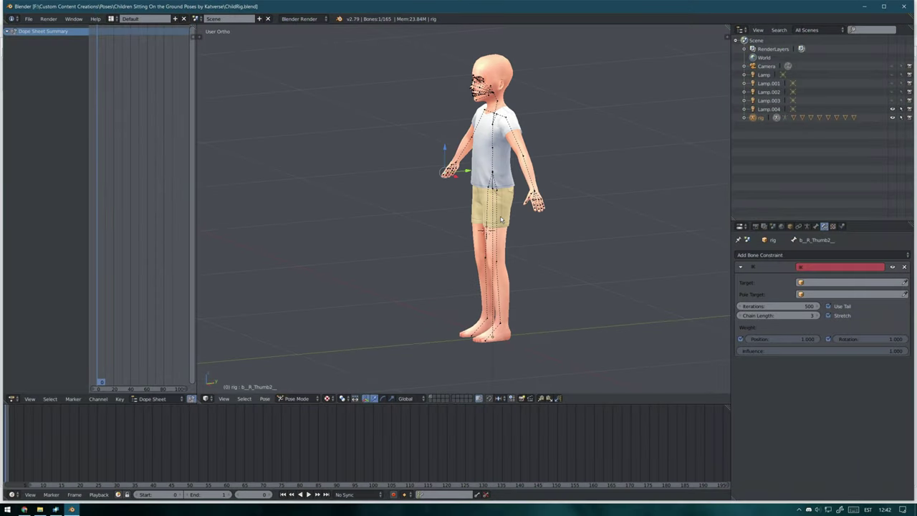
Rotate both thigh bones on X so the legs stretch straight forward
{"action": "right_click", "coordinate": [481, 215]}
{"action": "key", "text": "r"}
{"action": "key", "text": "x"}
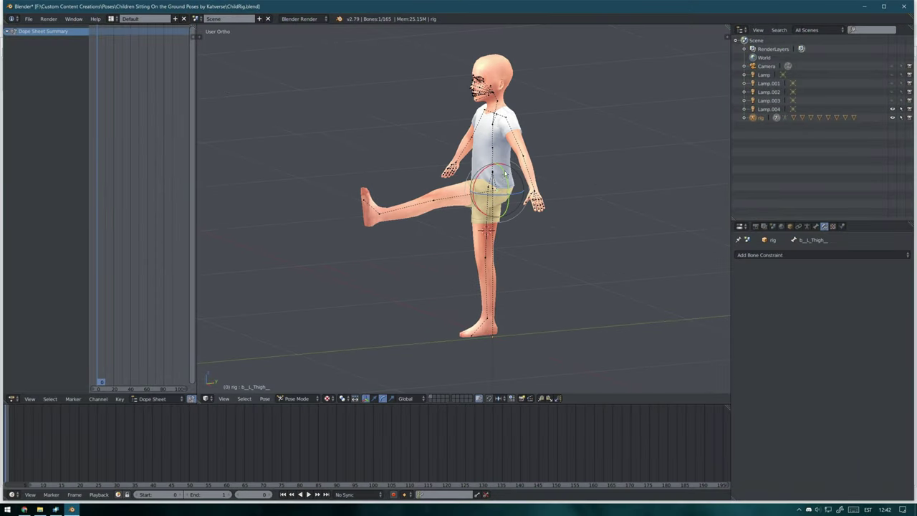
{"action": "left_click", "coordinate": [491, 182]}
{"action": "key", "text": "KP_3"}
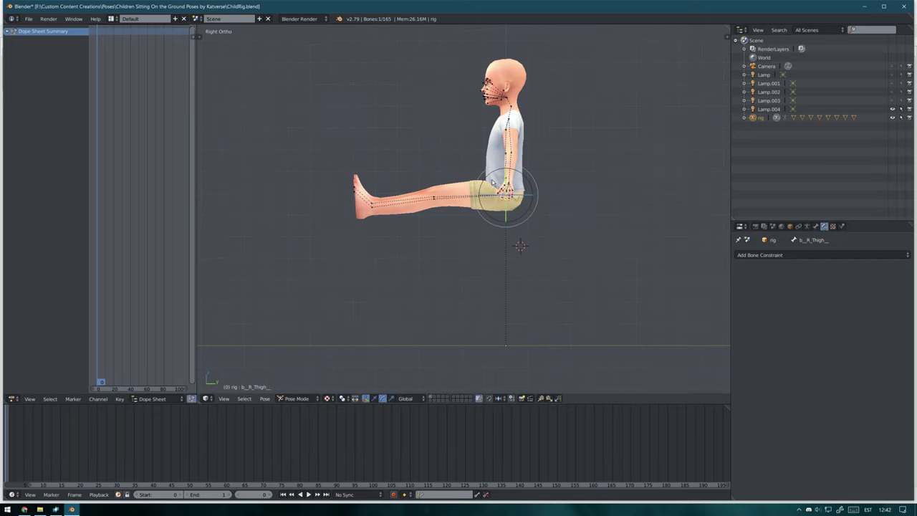
{"action": "right_click", "coordinate": [492, 191]}
{"action": "key", "text": "KP_3"}
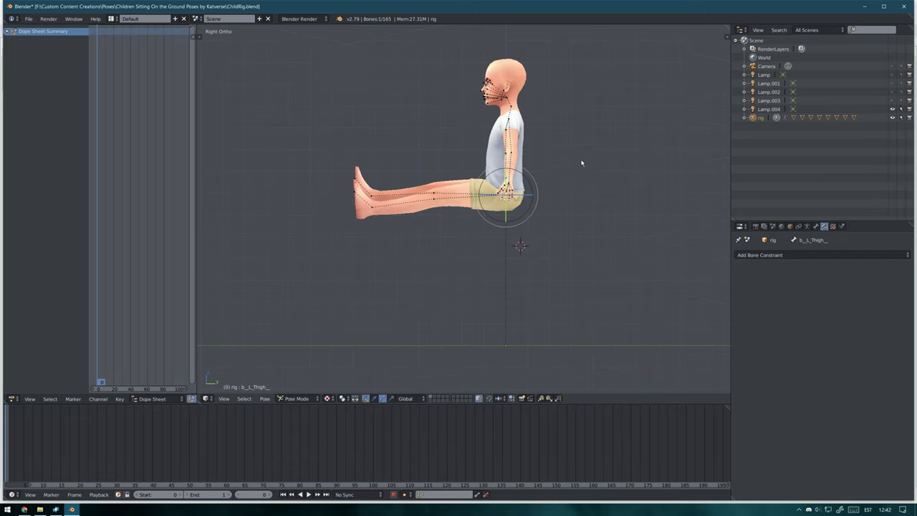
{"action": "key", "text": "r"}
{"action": "right_click", "coordinate": [584, 176]}
{"action": "mouse_move", "coordinate": [584, 177]}
{"action": "middle_mouse_down"}
{"action": "mouse_move", "coordinate": [551, 220]}
{"action": "mouse_move", "coordinate": [479, 172]}
{"action": "mouse_move", "coordinate": [508, 188]}
{"action": "middle_mouse_up"}
Try tilting the pelvis on the X axis, then undo that rotation
{"action": "right_click", "coordinate": [492, 175]}
{"action": "right_click", "coordinate": [489, 185]}
{"action": "key", "text": "KP_3"}
{"action": "right_click", "coordinate": [508, 188]}
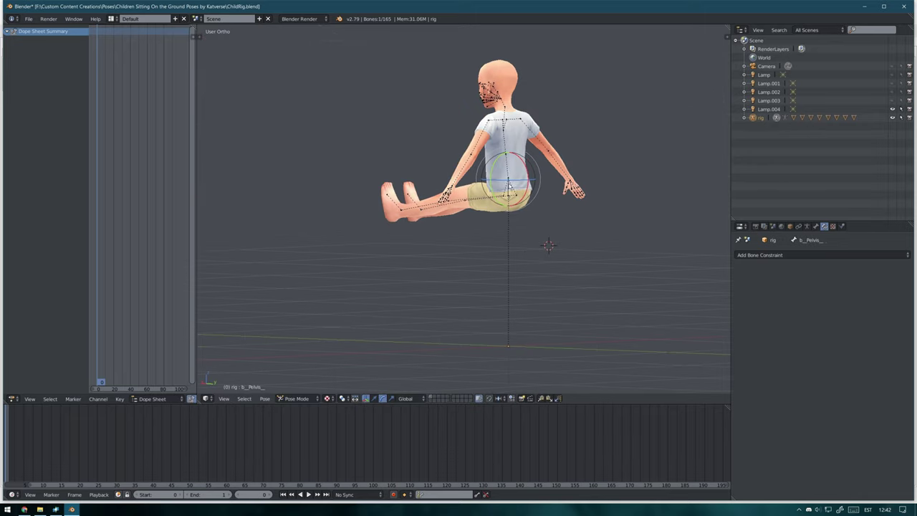
{"action": "key", "text": "r"}
{"action": "key", "text": "x"}
{"action": "key", "text": "ctrl+z"}
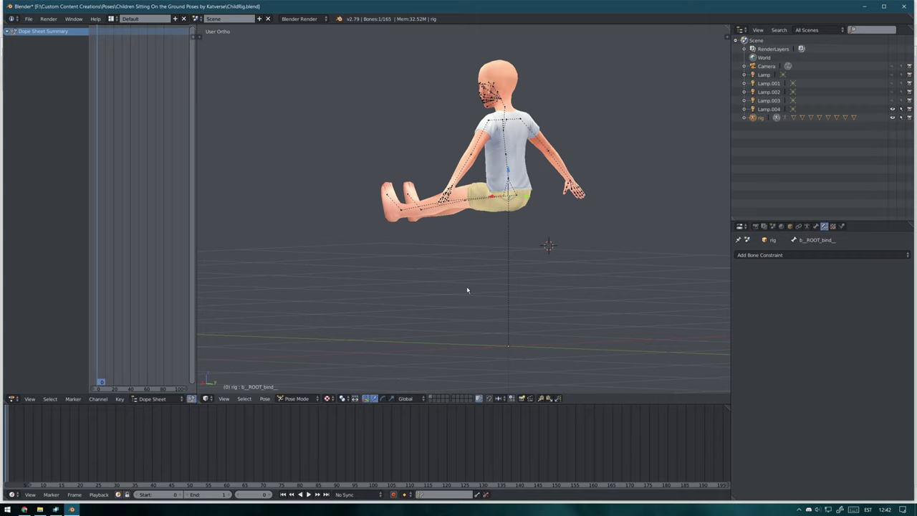
Lower the whole rig along Z so the child sits on the floor
{"action": "key", "text": "KP_3"}
{"action": "key", "text": "KP_1"}
{"action": "key", "text": "g"}
{"action": "key", "text": "z"}
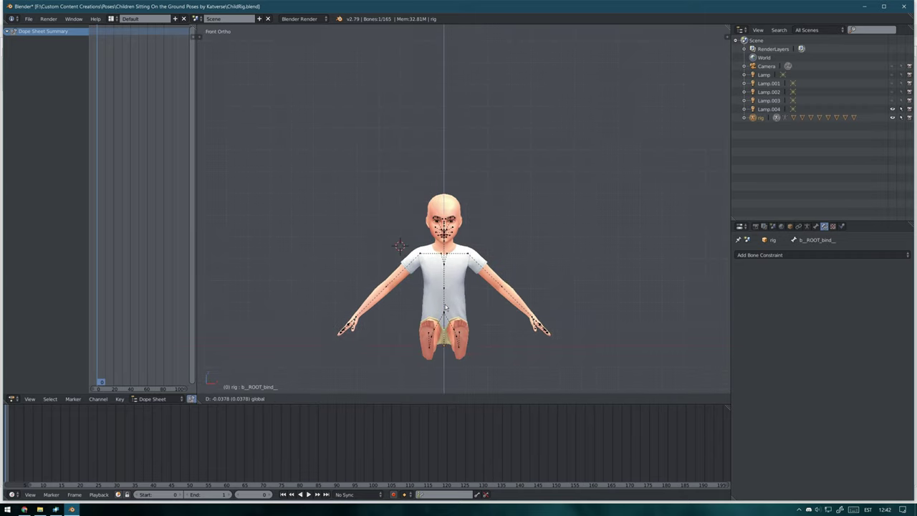
{"action": "left_click", "coordinate": [445, 307]}
{"action": "key", "text": "KP_3"}
Raise the left foot, lean the lower spine back and rotate the upper spine upright
{"action": "right_click_drag", "start_coordinate": [373, 349], "coordinate": [434, 327]}
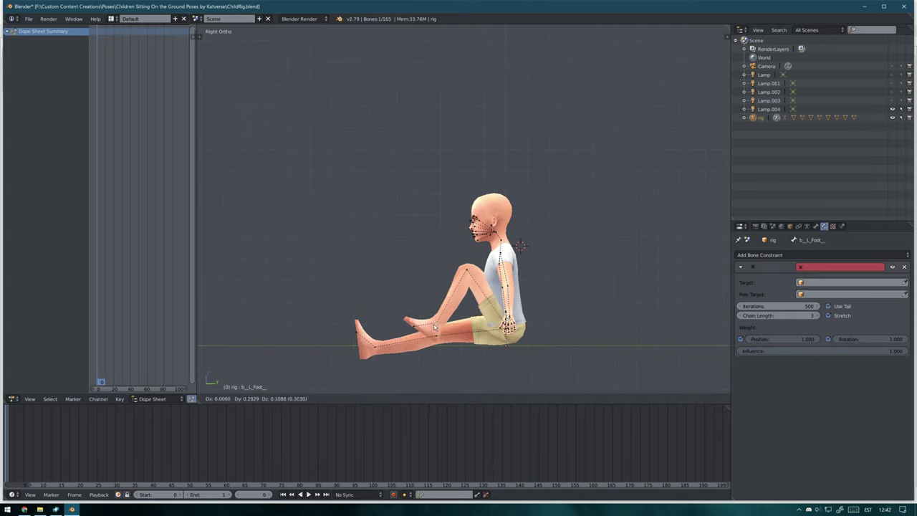
{"action": "middle_click_drag", "start_coordinate": [502, 329], "coordinate": [513, 329]}
{"action": "right_click", "coordinate": [510, 318]}
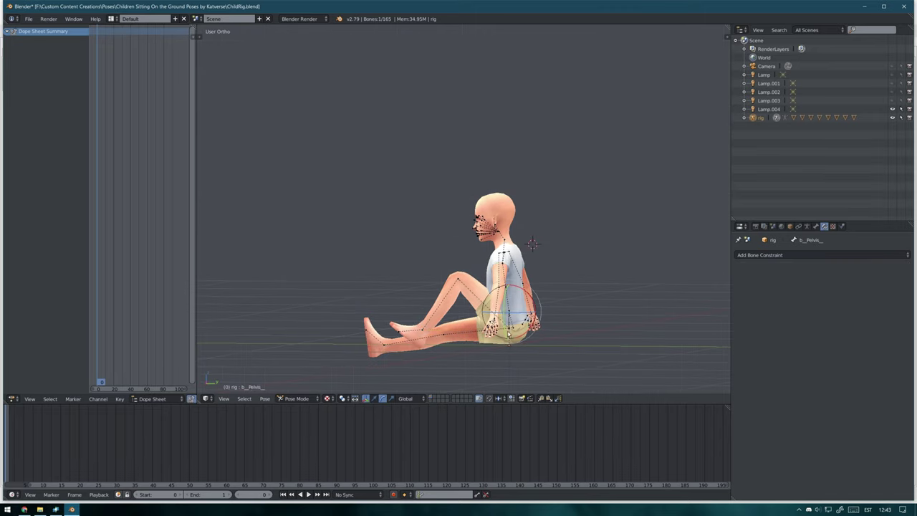
{"action": "key", "text": "r"}
{"action": "right_click", "coordinate": [510, 330]}
{"action": "right_click", "coordinate": [513, 301]}
{"action": "key", "text": "r"}
{"action": "left_click", "coordinate": [525, 320]}
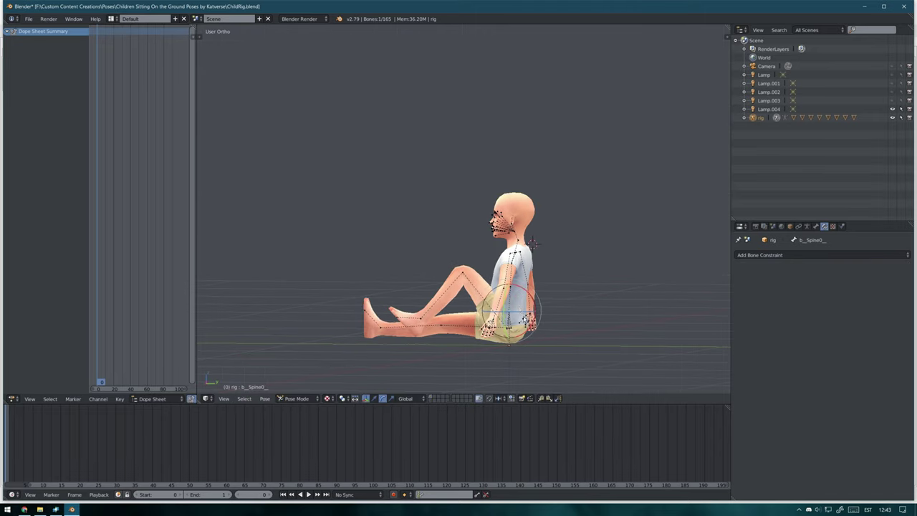
{"action": "right_click", "coordinate": [507, 276]}
{"action": "key", "text": "r"}
{"action": "left_click", "coordinate": [560, 294]}
Tilt the pelvis and root bone so the whole child leans back
{"action": "key", "text": "KP_3"}
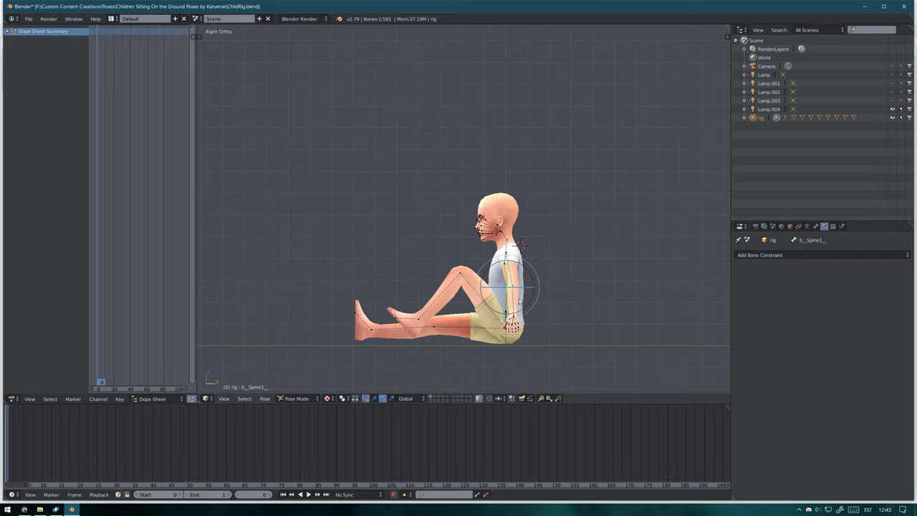
{"action": "middle_click_drag", "start_coordinate": [522, 245], "coordinate": [537, 244]}
{"action": "key", "text": "r"}
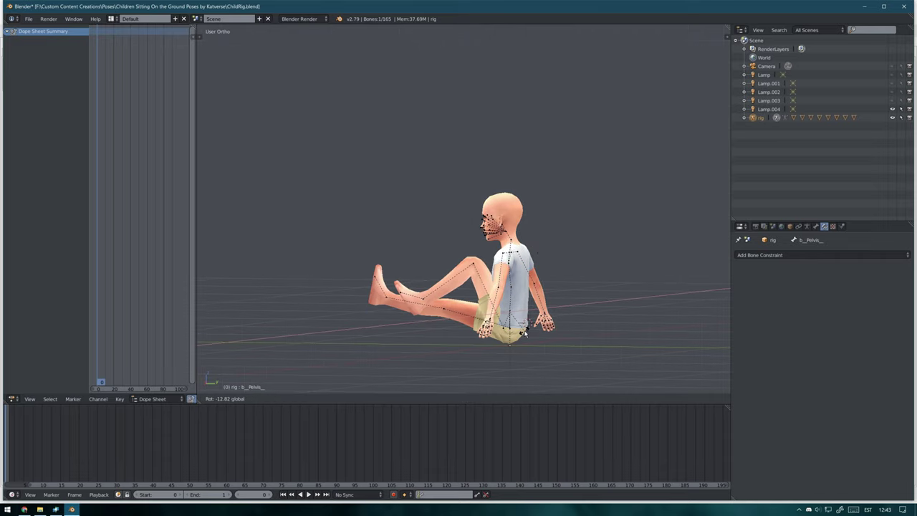
{"action": "left_click", "coordinate": [524, 325]}
{"action": "right_click", "coordinate": [533, 328]}
{"action": "key", "text": "r"}
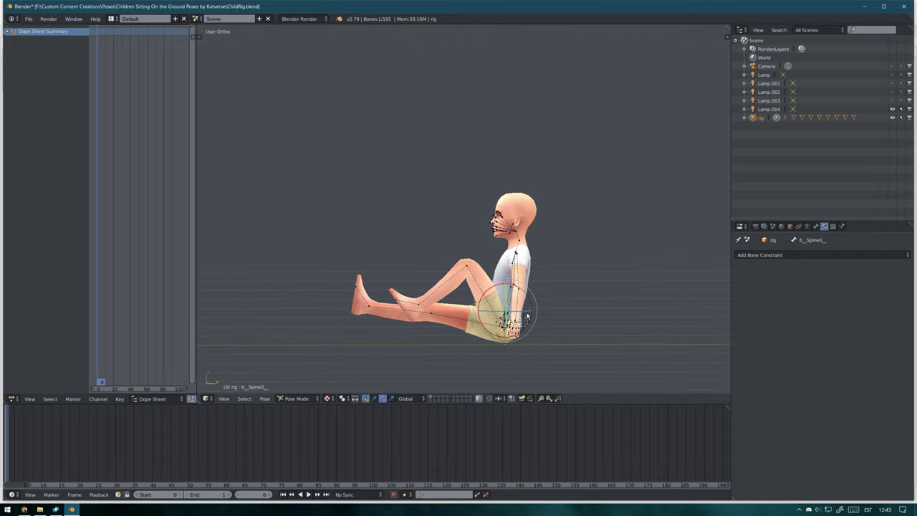
{"action": "left_click", "coordinate": [532, 344]}
{"action": "key", "text": "r"}
{"action": "left_click", "coordinate": [514, 316]}
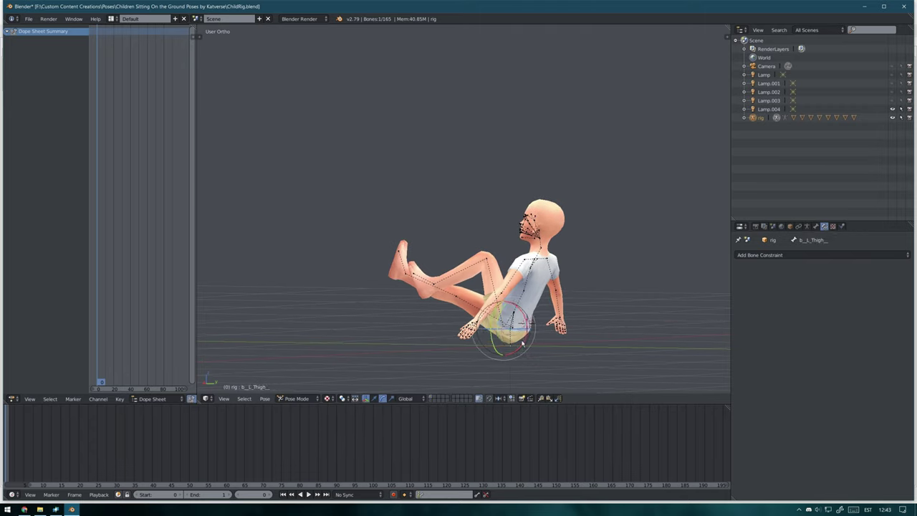
Rotate the left thigh and plant the left foot on the floor, bending the knee
{"action": "key", "text": "r"}
{"action": "key", "text": "KP_3"}
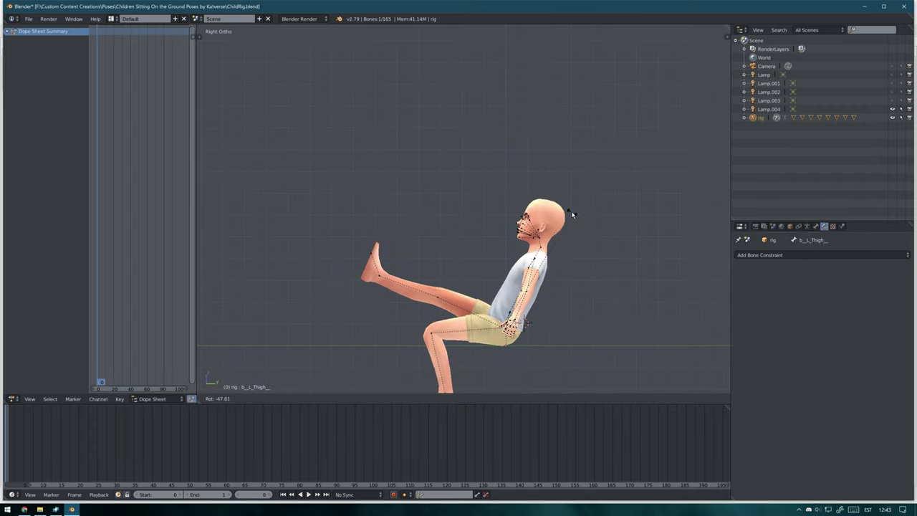
{"action": "left_click", "coordinate": [597, 277]}
{"action": "right_click", "coordinate": [415, 359]}
{"action": "key", "text": "g"}
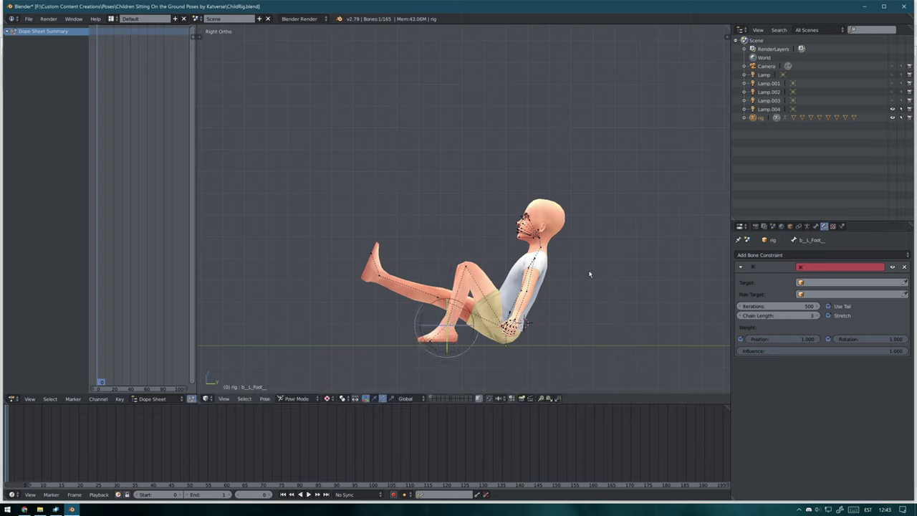
{"action": "left_click", "coordinate": [583, 312]}
Rotate the lower spine to straighten the torso upright
{"action": "right_click", "coordinate": [508, 316]}
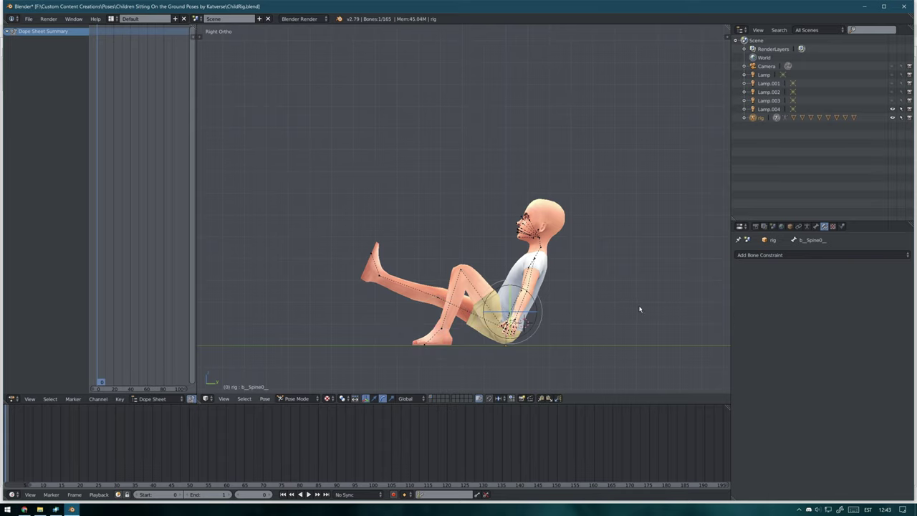
{"action": "key", "text": "r"}
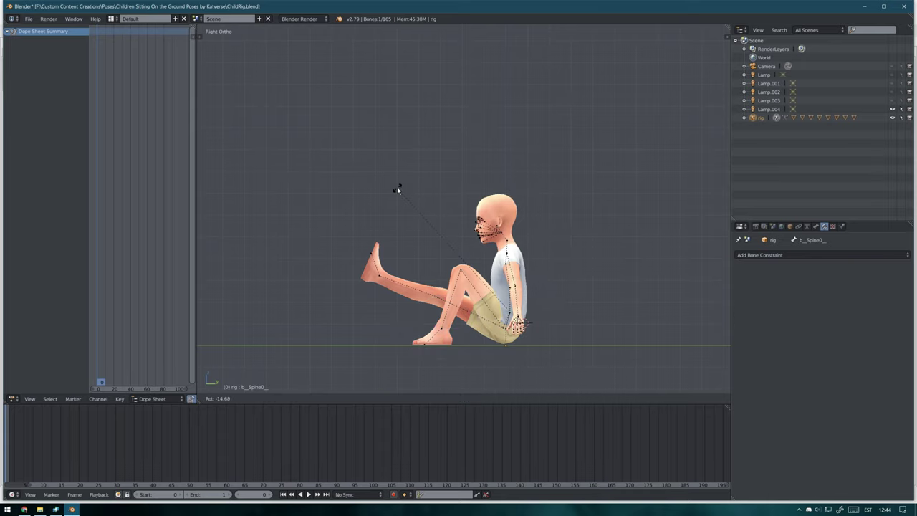
{"action": "left_click", "coordinate": [398, 189]}
{"action": "middle_click_drag", "start_coordinate": [398, 190], "coordinate": [662, 336]}
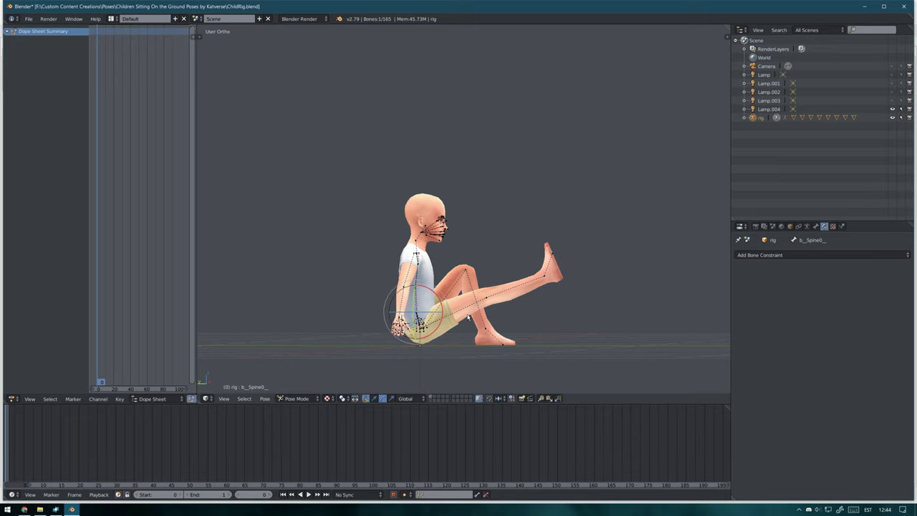
From the left side view, move the right foot bone slightly back
{"action": "middle_click_drag", "start_coordinate": [544, 285], "coordinate": [502, 272]}
{"action": "key", "text": "ctrl+KP_3"}
{"action": "right_click", "coordinate": [553, 255]}
{"action": "key", "text": "g"}
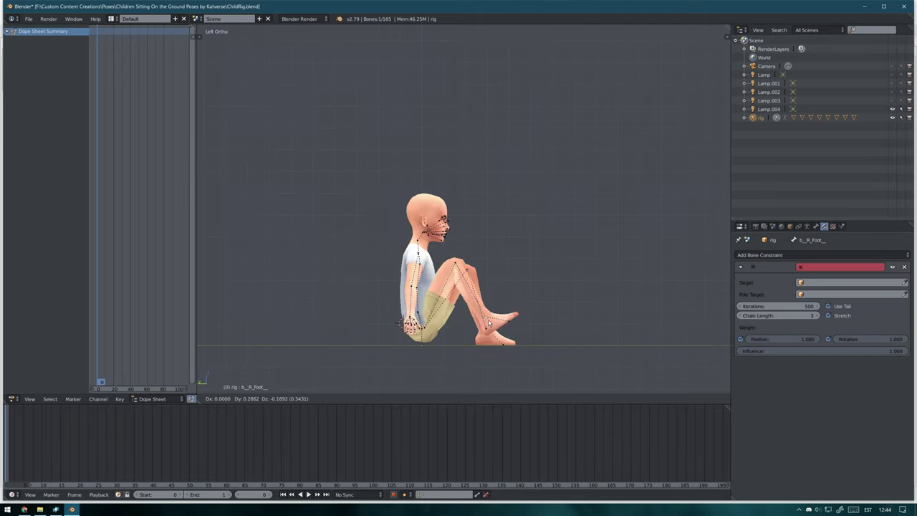
{"action": "key", "text": "g"}
{"action": "left_click", "coordinate": [581, 303]}
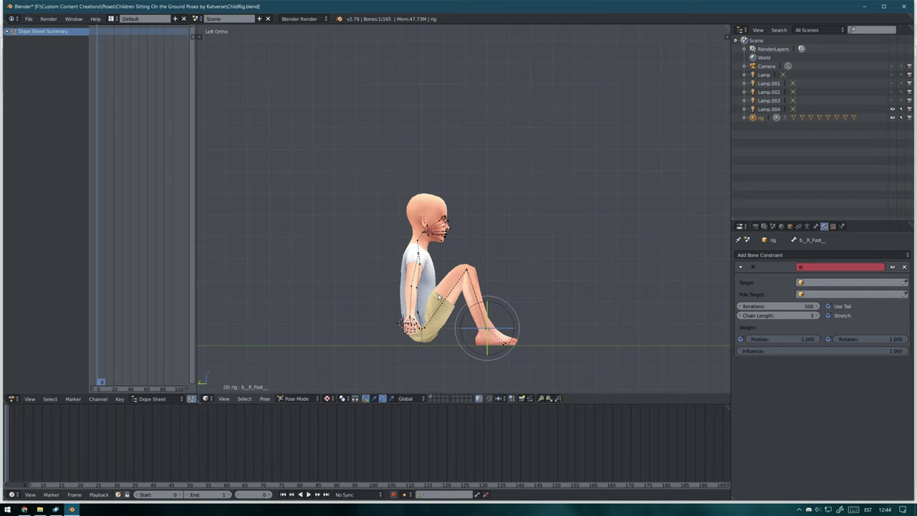
Select the root bone and shift the whole rig slightly in front view
{"action": "middle_click_drag", "start_coordinate": [425, 339], "coordinate": [473, 333]}
{"action": "right_click", "coordinate": [473, 333]}
{"action": "key", "text": "KP_1"}
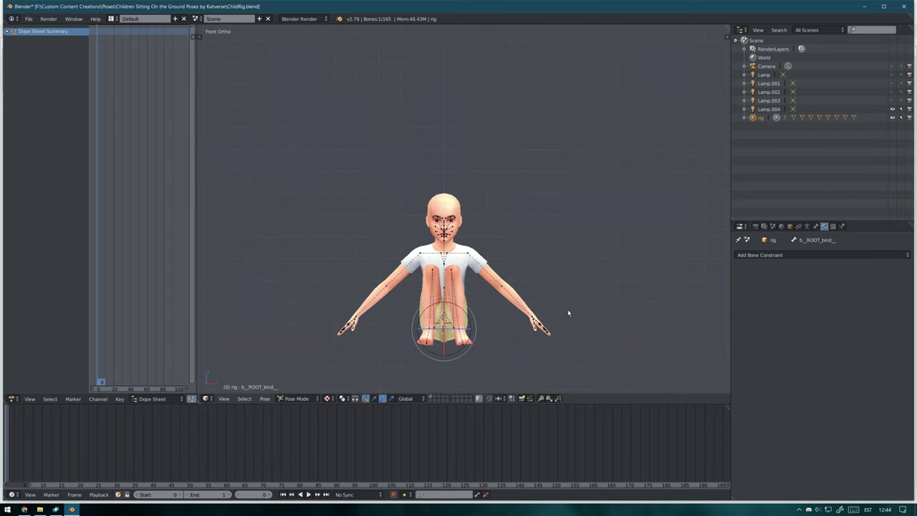
{"action": "key", "text": "g"}
{"action": "left_click", "coordinate": [606, 283]}
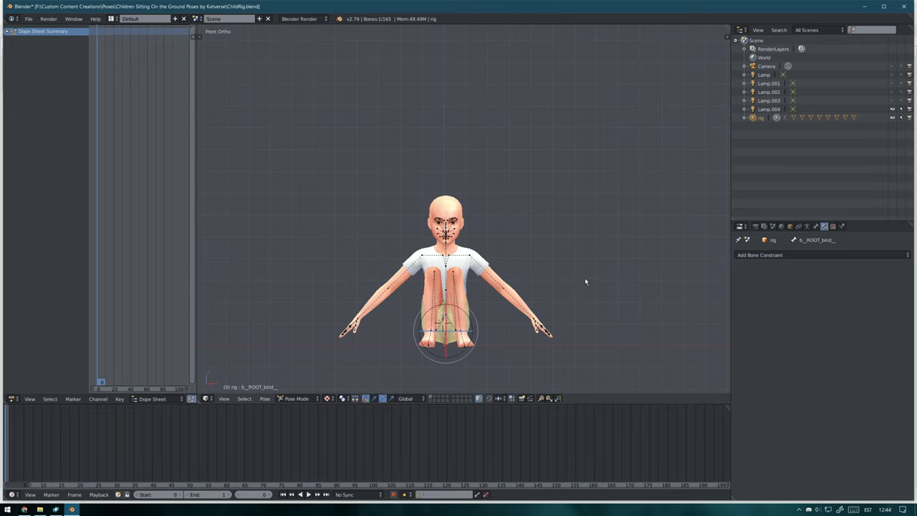
From the right side view, reposition the foot bones, sliding the left foot sideways
{"action": "middle_click_drag", "start_coordinate": [585, 282], "coordinate": [597, 268]}
{"action": "key", "text": "KP_3"}
{"action": "right_click", "coordinate": [444, 327]}
{"action": "key", "text": "g"}
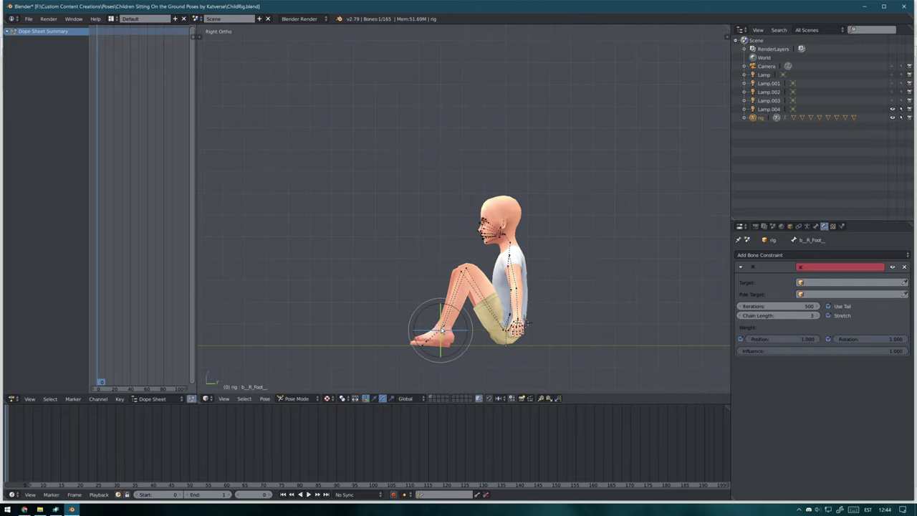
{"action": "key", "text": "g"}
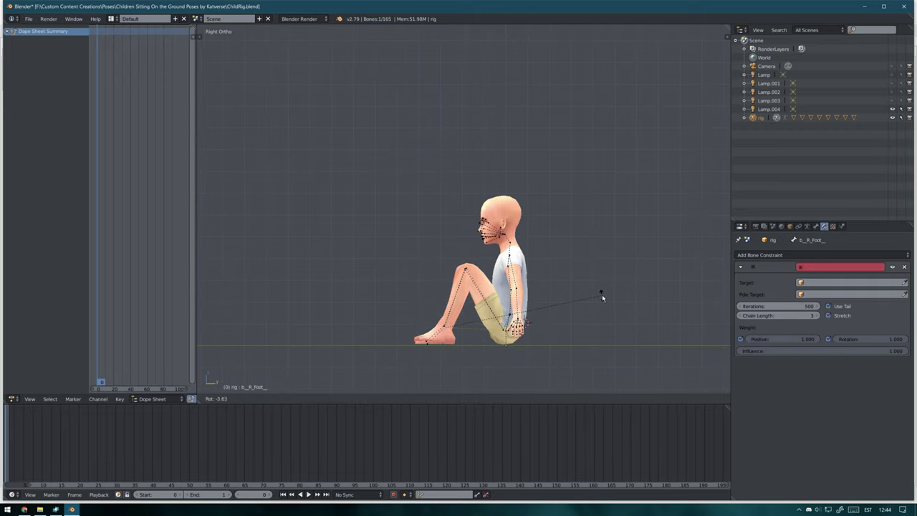
{"action": "right_click", "coordinate": [443, 328]}
{"action": "key", "text": "g"}
{"action": "key", "text": "KP_1"}
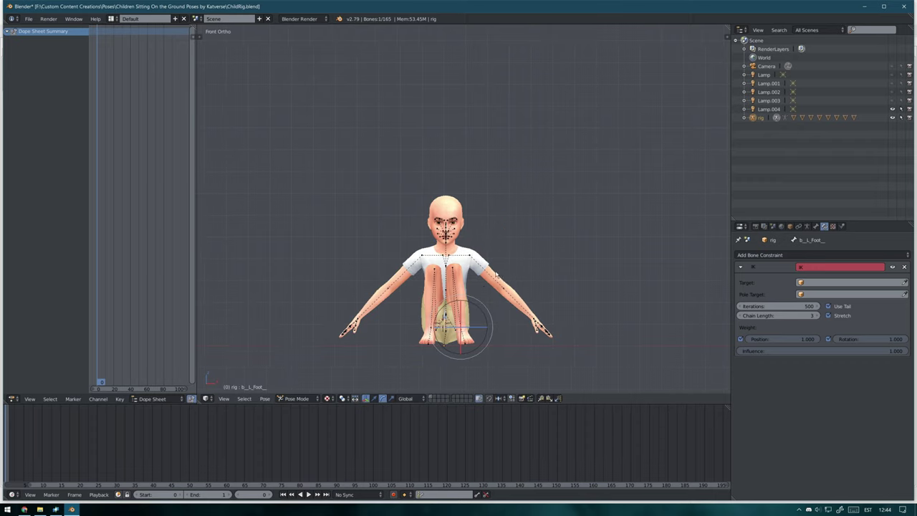
{"action": "scroll", "coordinate": [452, 263], "scroll_direction": "up", "scroll_amount": 2}
{"action": "scroll", "coordinate": [452, 263], "scroll_direction": "up", "scroll_amount": 1}
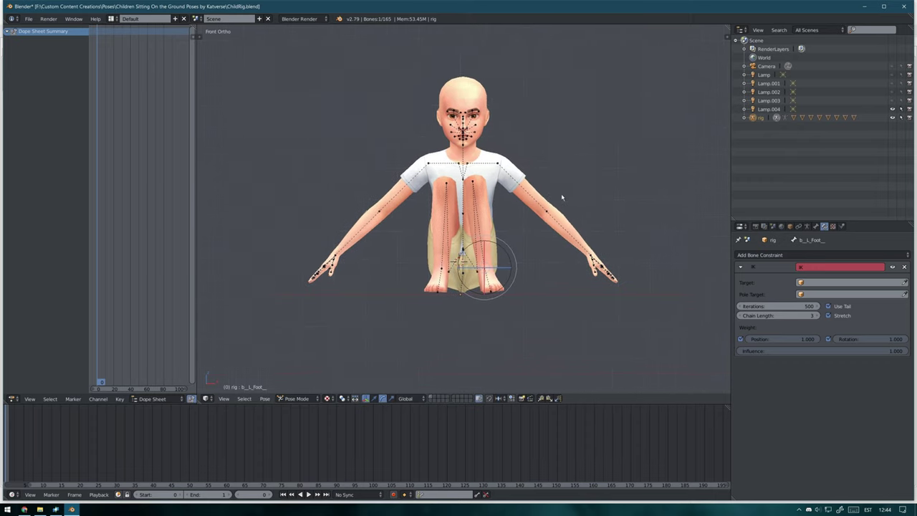
{"action": "key", "text": "g"}
Rotate the left thigh inward and start repositioning the right foot bone
{"action": "right_click", "coordinate": [491, 244]}
{"action": "key", "text": "r"}
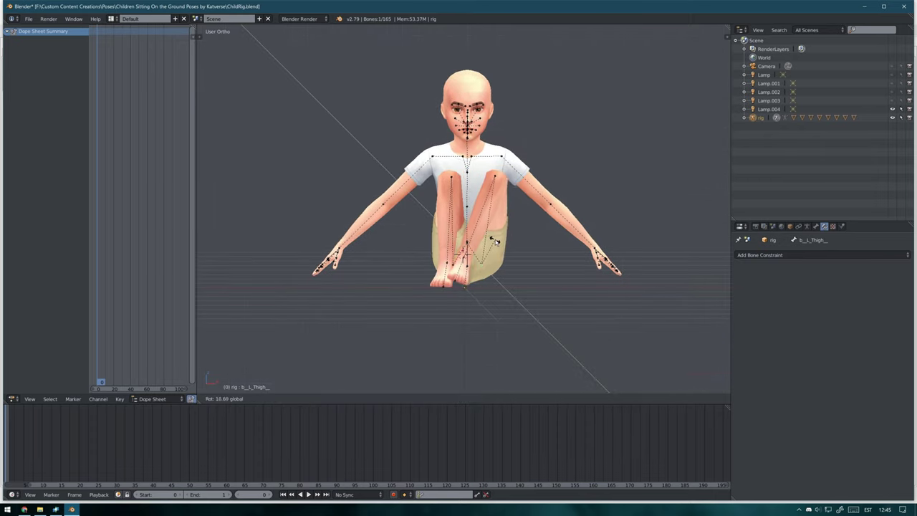
{"action": "key", "text": "KP_1"}
{"action": "right_click", "coordinate": [470, 262]}
{"action": "key", "text": "shift+i"}
{"action": "key", "text": "g"}
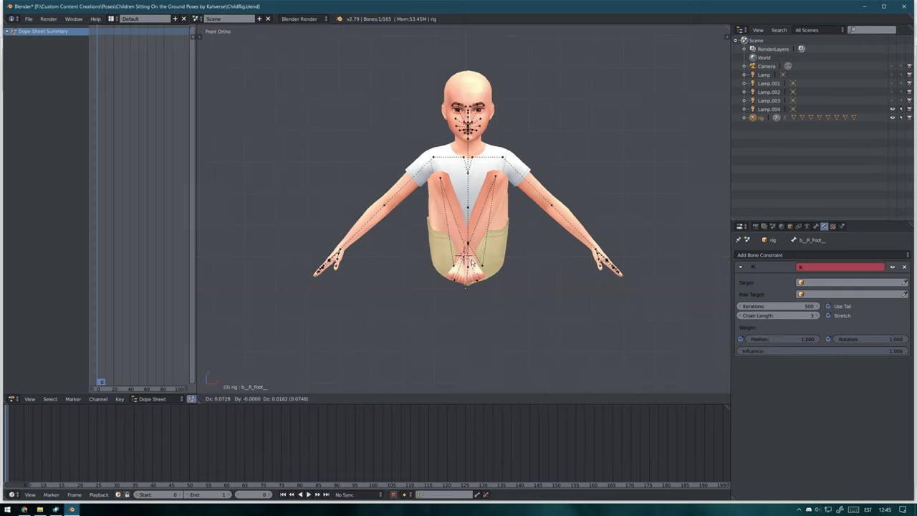
{"action": "middle_click_drag", "start_coordinate": [469, 262], "coordinate": [522, 264]}
{"action": "key", "text": "KP_3"}
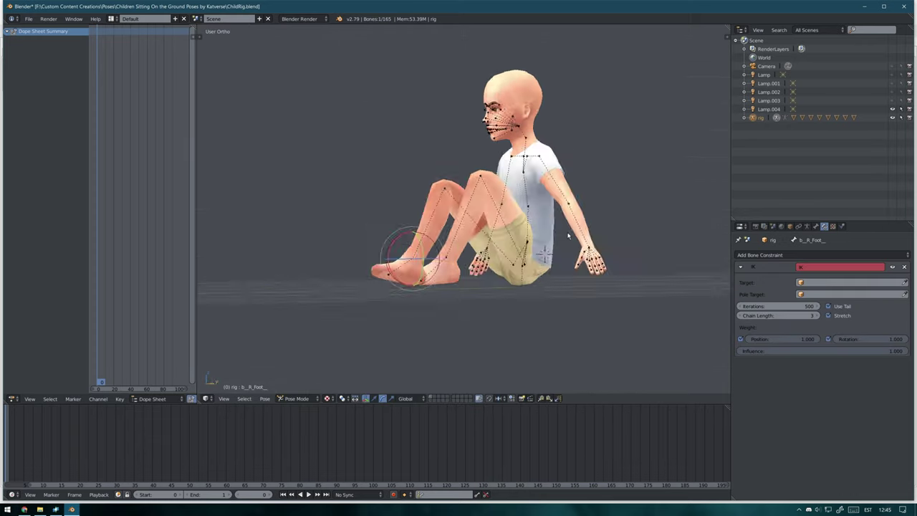
{"action": "key", "text": "g"}
Place the left and right foot bones together on the ground, checked in right side view
{"action": "right_click", "coordinate": [440, 250]}
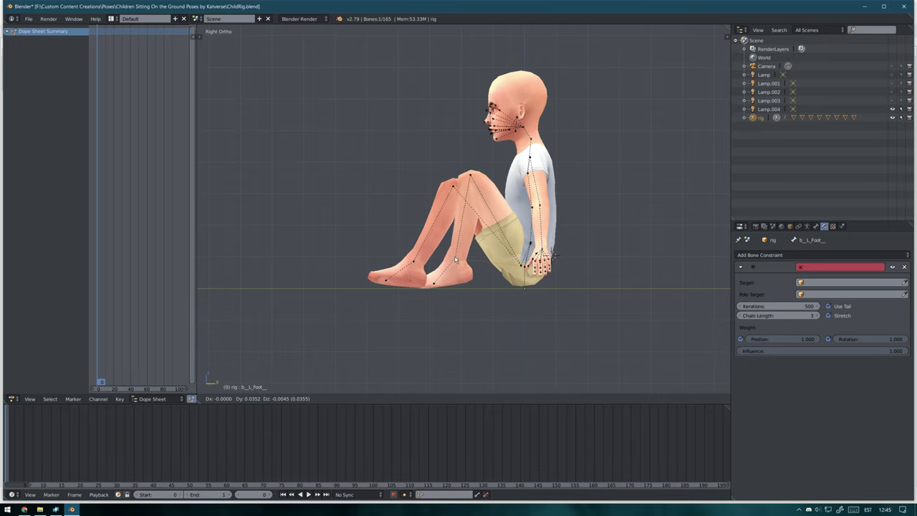
{"action": "middle_click_drag", "start_coordinate": [441, 250], "coordinate": [588, 267]}
{"action": "key", "text": "KP_3"}
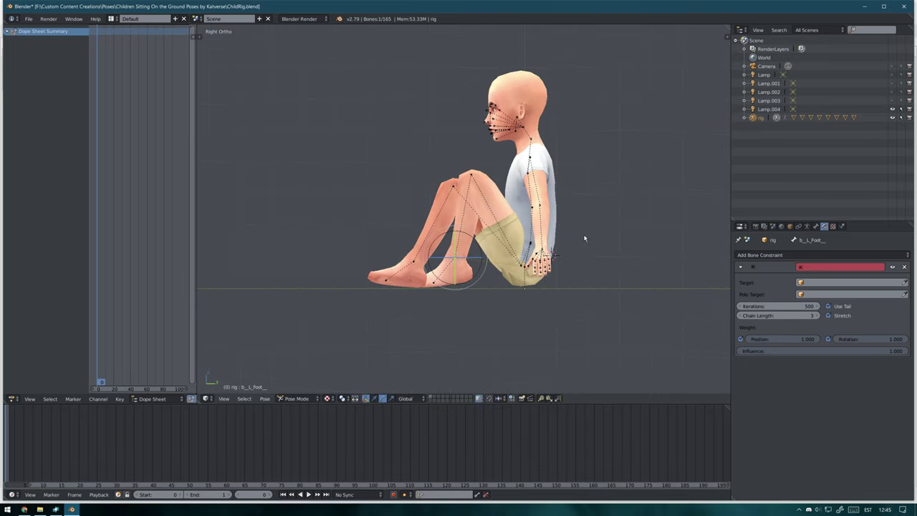
{"action": "key", "text": "g"}
{"action": "right_click", "coordinate": [309, 245]}
{"action": "right_click", "coordinate": [409, 265]}
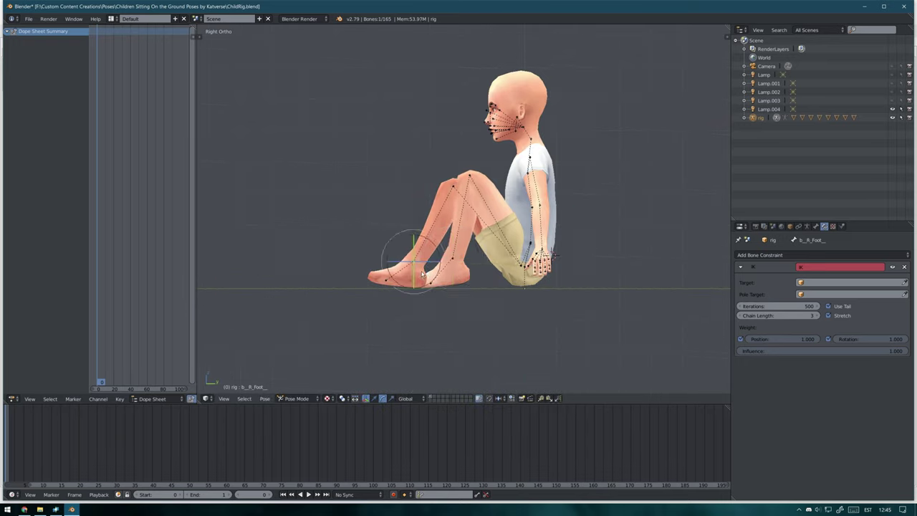
{"action": "key", "text": "g"}
{"action": "left_click", "coordinate": [345, 254]}
{"action": "mouse_move", "coordinate": [344, 253]}
{"action": "middle_mouse_down"}
{"action": "mouse_move", "coordinate": [430, 265]}
{"action": "mouse_move", "coordinate": [584, 237]}
{"action": "middle_mouse_up"}
{"action": "key", "text": "KP_3"}
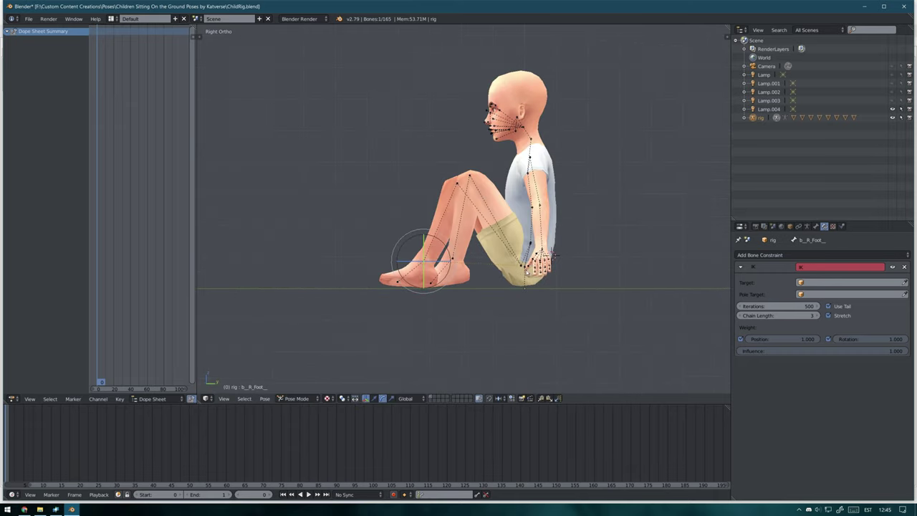
{"action": "right_click", "coordinate": [528, 270]}
Shift the whole rig and rotate it slightly using the root bone
{"action": "key", "text": "g"}
{"action": "left_click", "coordinate": [635, 258]}
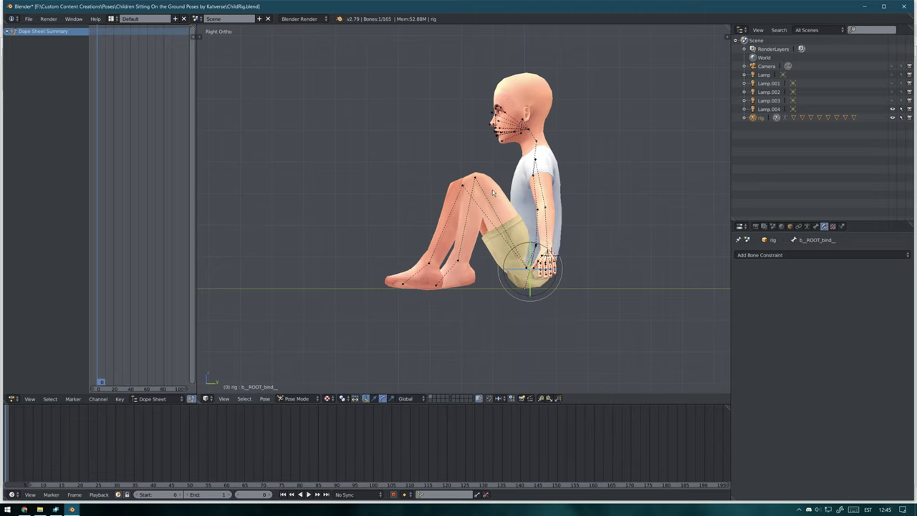
{"action": "key", "text": "r"}
{"action": "left_click", "coordinate": [704, 229]}
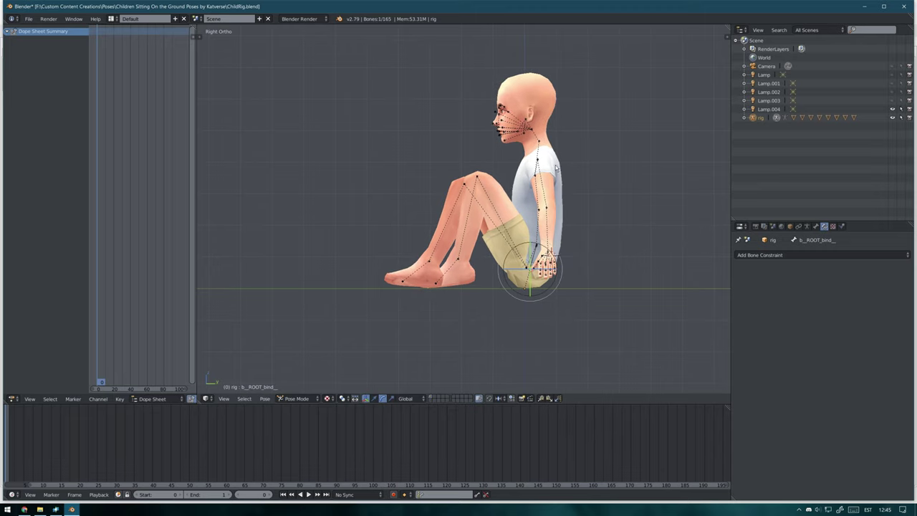
Lean the lower spine, then view the pose from the front
{"action": "key", "text": "r"}
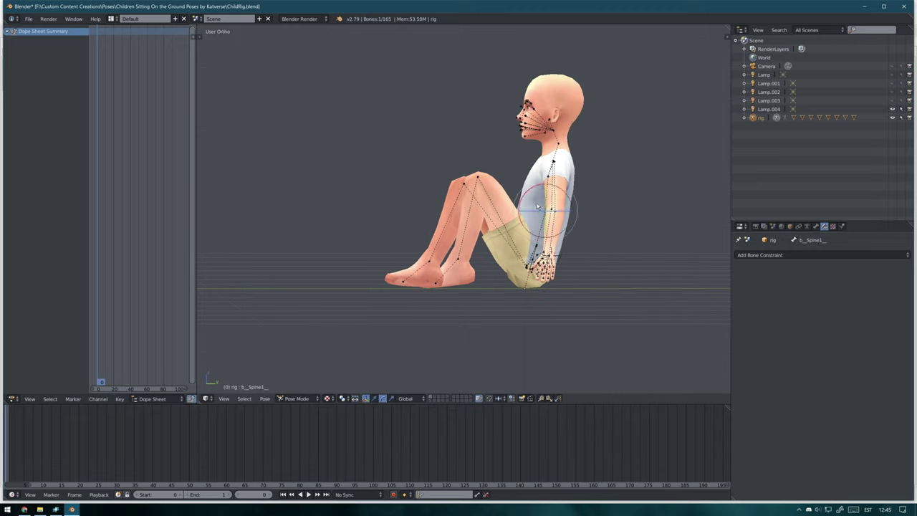
{"action": "right_click", "coordinate": [536, 193]}
{"action": "key", "text": "KP_1"}
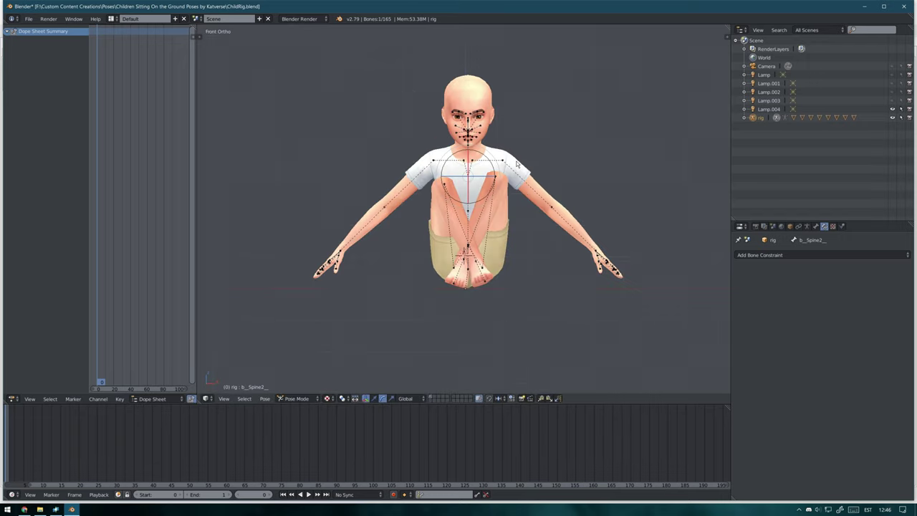
{"action": "right_click", "coordinate": [527, 174]}
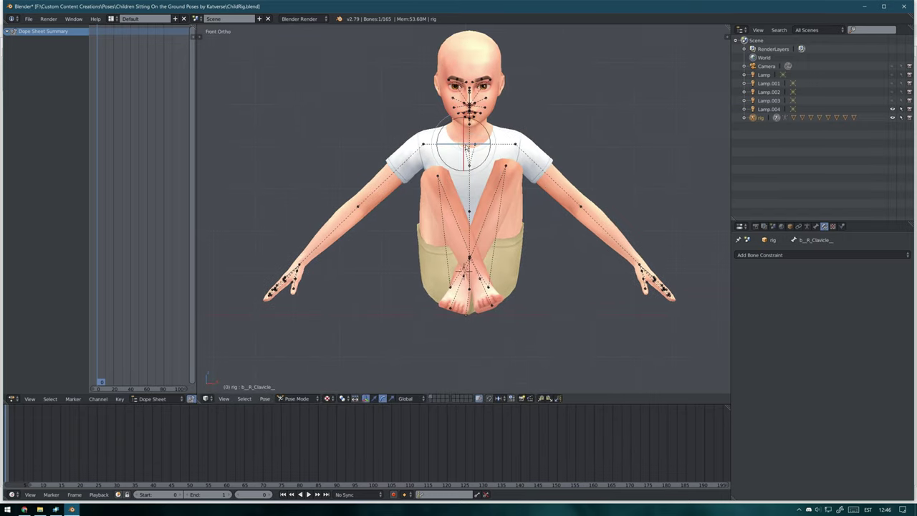
Lower the right upper arm beside the knees
{"action": "scroll", "coordinate": [527, 174], "scroll_direction": "up", "scroll_amount": 2}
{"action": "mouse_move", "coordinate": [527, 174]}
{"action": "middle_mouse_down"}
{"action": "mouse_move", "coordinate": [474, 123]}
{"action": "mouse_move", "coordinate": [369, 147]}
{"action": "middle_mouse_up"}
{"action": "right_click", "coordinate": [509, 127]}
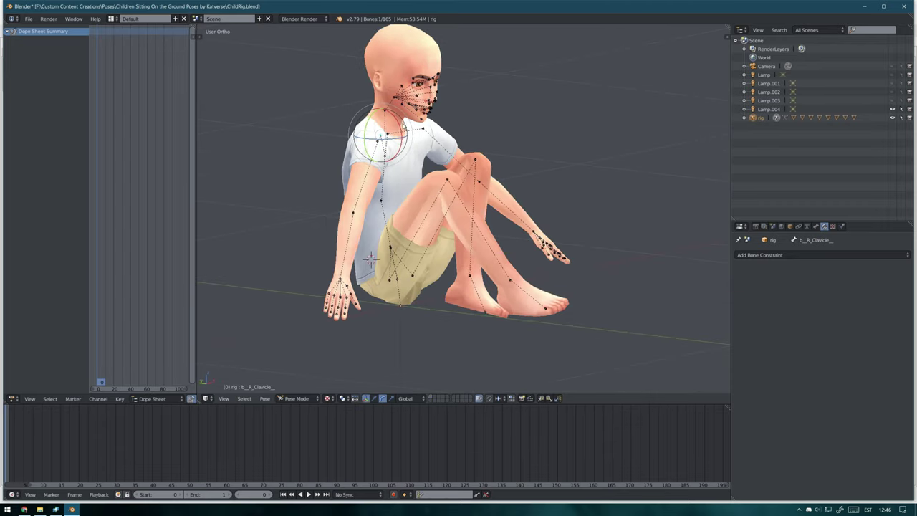
{"action": "right_click", "coordinate": [358, 240]}
{"action": "mouse_move", "coordinate": [358, 240]}
{"action": "middle_mouse_down"}
{"action": "mouse_move", "coordinate": [423, 144]}
{"action": "mouse_move", "coordinate": [390, 143]}
{"action": "middle_mouse_up"}
{"action": "right_click", "coordinate": [431, 126]}
{"action": "left_click_drag", "start_coordinate": [391, 143], "coordinate": [390, 168]}
{"action": "middle_click_drag", "start_coordinate": [390, 168], "coordinate": [387, 163]}
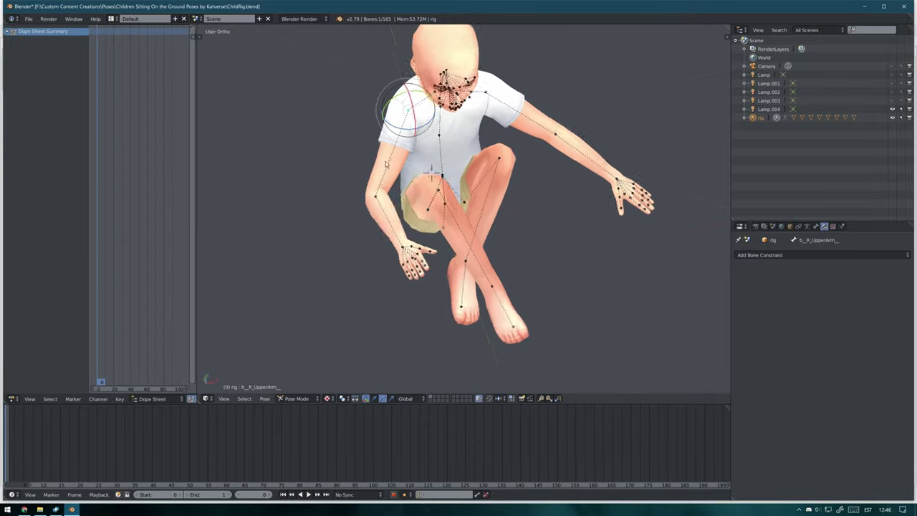
Bend the right forearm at the elbow so the hand lies across the knees, then lower the arm
{"action": "right_click", "coordinate": [412, 258]}
{"action": "key", "text": "shift+i"}
{"action": "mouse_move", "coordinate": [412, 258]}
{"action": "middle_mouse_down"}
{"action": "mouse_move", "coordinate": [466, 215]}
{"action": "mouse_move", "coordinate": [536, 189]}
{"action": "mouse_move", "coordinate": [473, 193]}
{"action": "middle_mouse_up"}
{"action": "right_click", "coordinate": [473, 194]}
{"action": "left_click_drag", "start_coordinate": [473, 194], "coordinate": [458, 229]}
{"action": "middle_click_drag", "start_coordinate": [459, 230], "coordinate": [392, 226]}
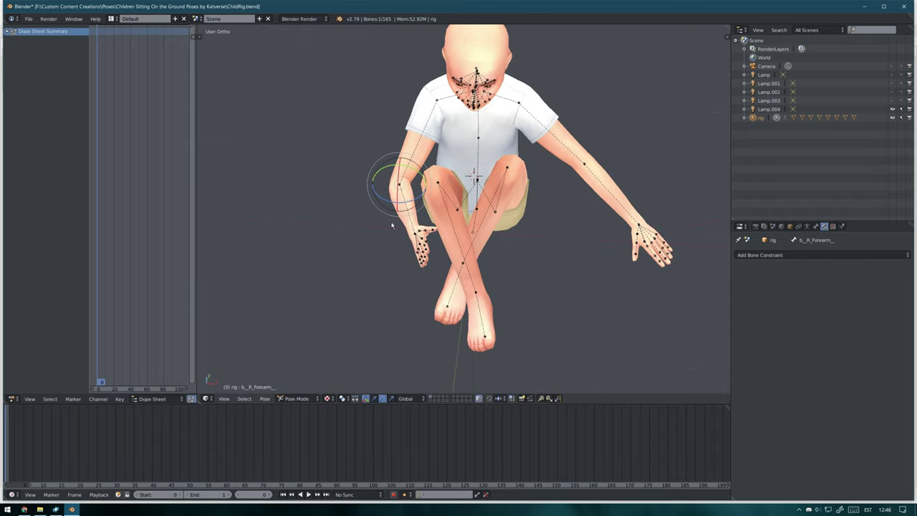
{"action": "key", "text": "r"}
{"action": "left_click", "coordinate": [437, 229]}
{"action": "key", "text": "g"}
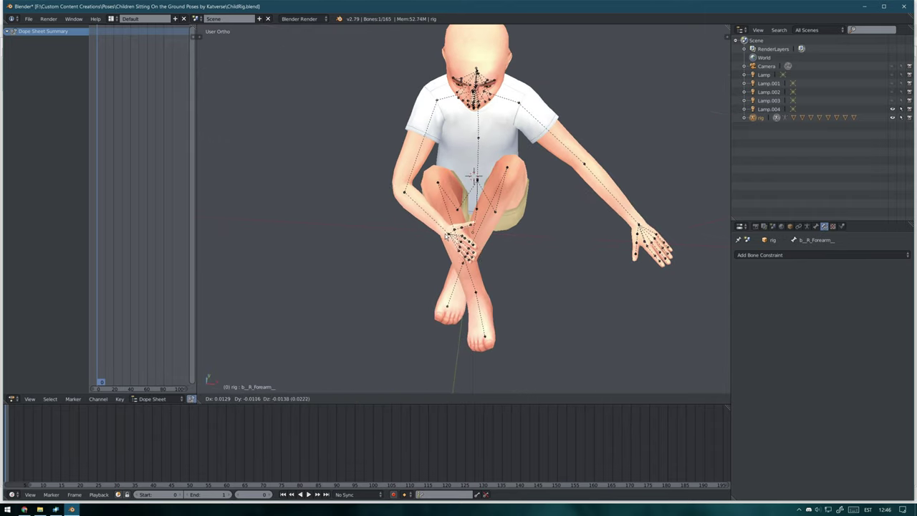
{"action": "left_click", "coordinate": [414, 276]}
Rotate the right hand around the Z axis and check the pose from the front
{"action": "right_click", "coordinate": [423, 244]}
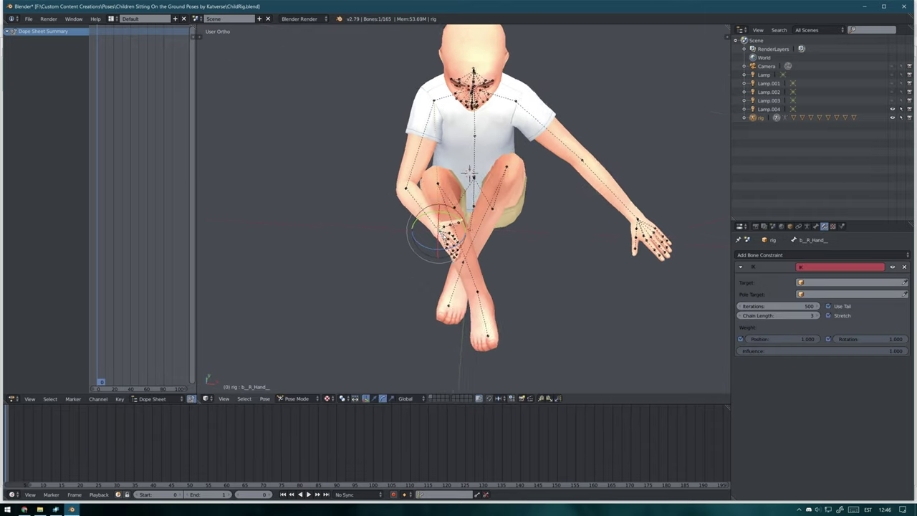
{"action": "middle_click_drag", "start_coordinate": [502, 231], "coordinate": [576, 232]}
{"action": "key", "text": "r"}
{"action": "key", "text": "z"}
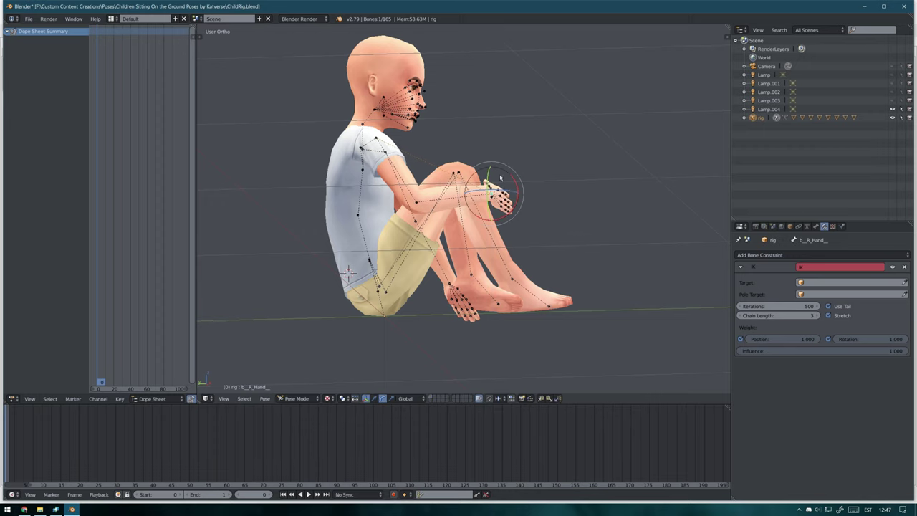
{"action": "key", "text": "KP_1"}
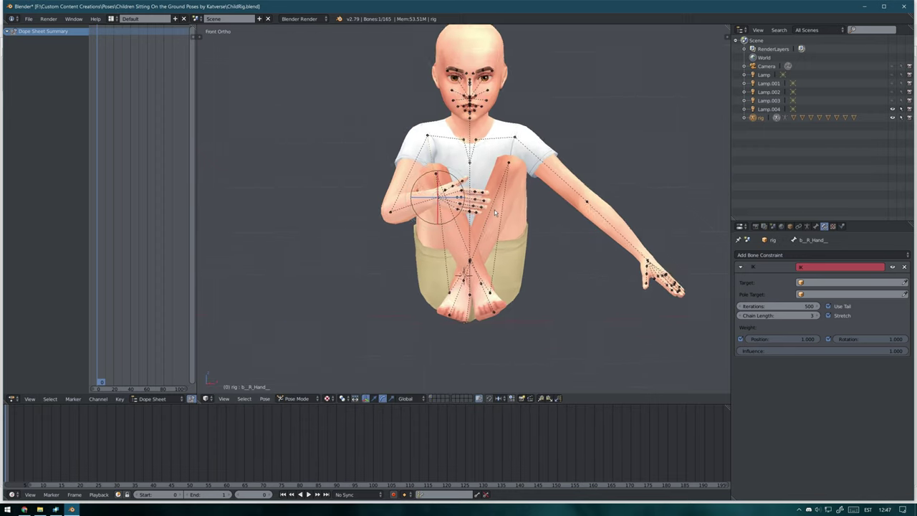
{"action": "scroll", "coordinate": [487, 169], "scroll_direction": "up", "scroll_amount": 4}
{"action": "scroll", "coordinate": [486, 168], "scroll_direction": "down", "scroll_amount": 2}
{"action": "key", "text": "n"}
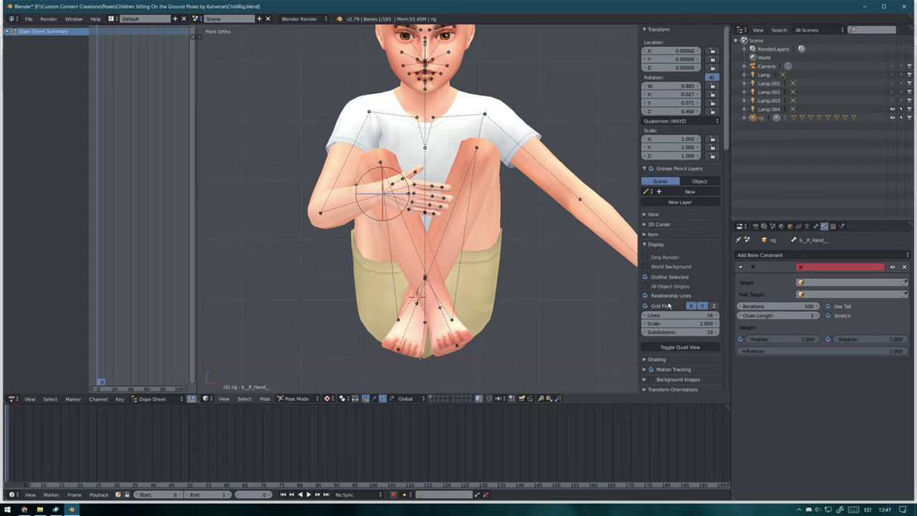
{"action": "key", "text": "n"}
{"action": "mouse_move", "coordinate": [516, 180]}
{"action": "middle_mouse_down"}
{"action": "mouse_move", "coordinate": [635, 240]}
{"action": "mouse_move", "coordinate": [504, 192]}
{"action": "mouse_move", "coordinate": [545, 215]}
{"action": "mouse_move", "coordinate": [573, 96]}
{"action": "middle_mouse_up"}
Move the left hand bone onto the right knee
{"action": "right_click", "coordinate": [573, 97]}
{"action": "key", "text": "g"}
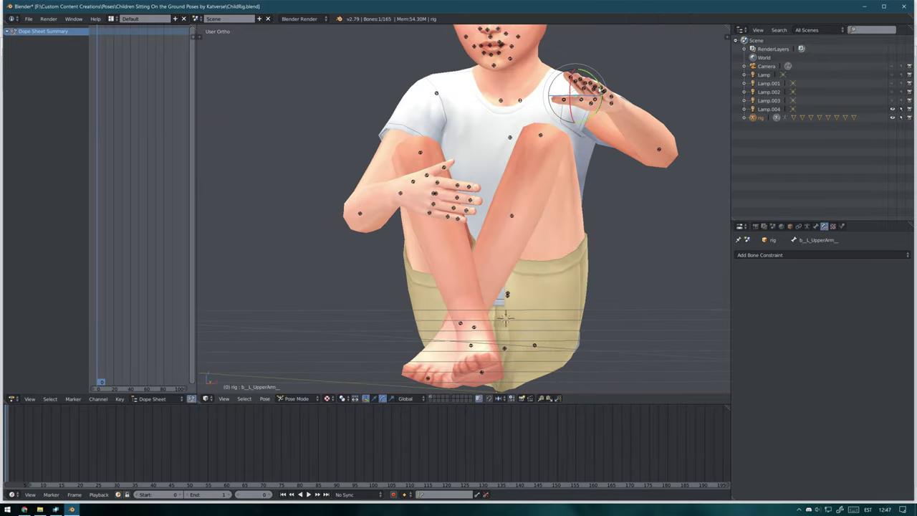
{"action": "left_click", "coordinate": [545, 207]}
{"action": "right_click", "coordinate": [602, 198]}
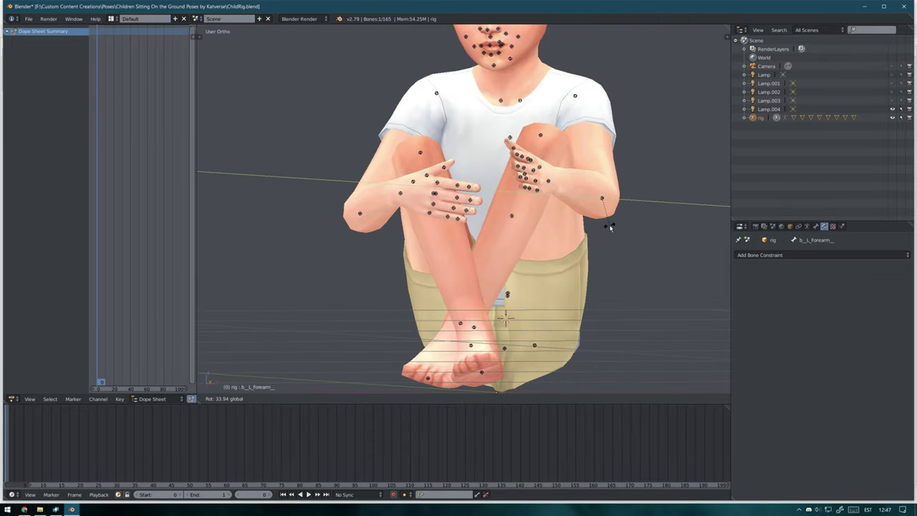
{"action": "mouse_move", "coordinate": [608, 225]}
{"action": "middle_mouse_down"}
{"action": "mouse_move", "coordinate": [631, 236]}
{"action": "mouse_move", "coordinate": [649, 298]}
{"action": "middle_mouse_up"}
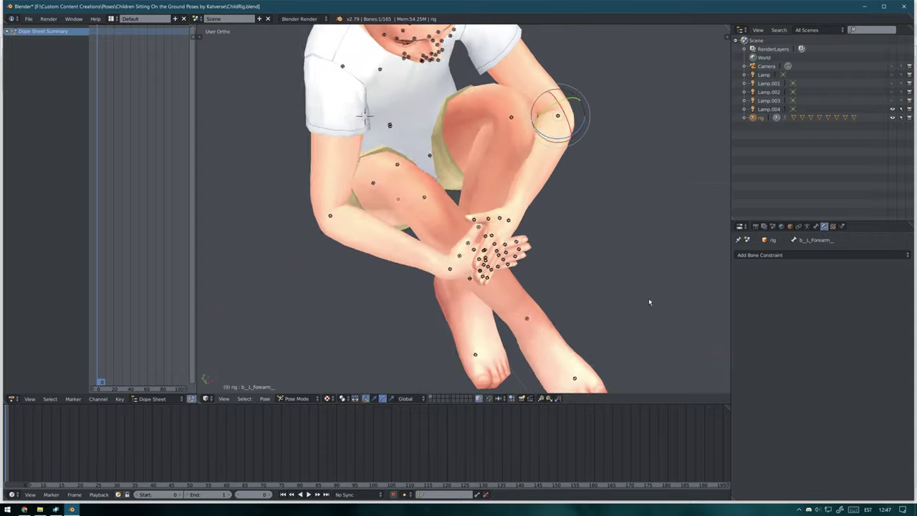
{"action": "right_click", "coordinate": [522, 247]}
{"action": "middle_click_drag", "start_coordinate": [522, 247], "coordinate": [486, 140]}
{"action": "scroll", "coordinate": [500, 170], "scroll_direction": "up", "scroll_amount": 3}
Curl the right hand's ring, pinky and middle finger bones
{"action": "right_click", "coordinate": [487, 140]}
{"action": "left_click", "coordinate": [342, 398]}
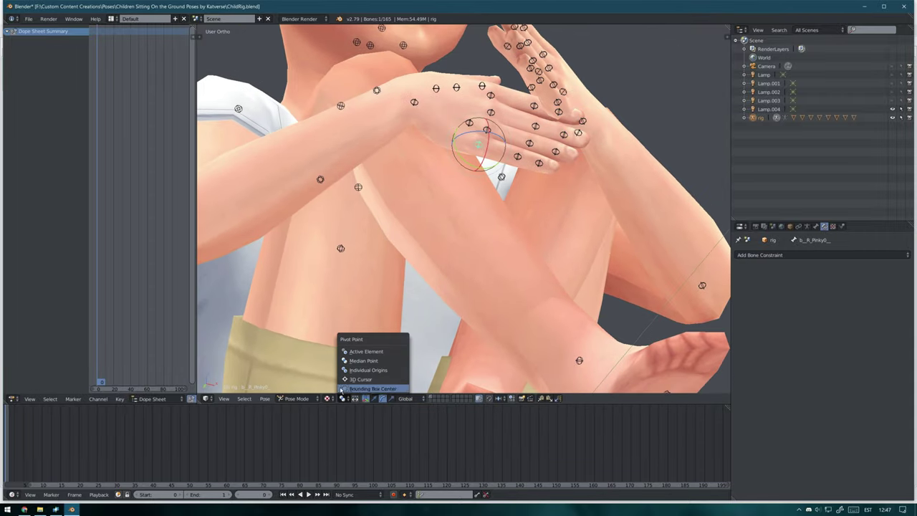
{"action": "scroll", "coordinate": [519, 130], "scroll_direction": "down", "scroll_amount": 1}
{"action": "right_click", "coordinate": [590, 121]}
{"action": "mouse_move", "coordinate": [591, 122]}
{"action": "middle_mouse_down"}
{"action": "mouse_move", "coordinate": [583, 139]}
{"action": "mouse_move", "coordinate": [475, 195]}
{"action": "middle_mouse_up"}
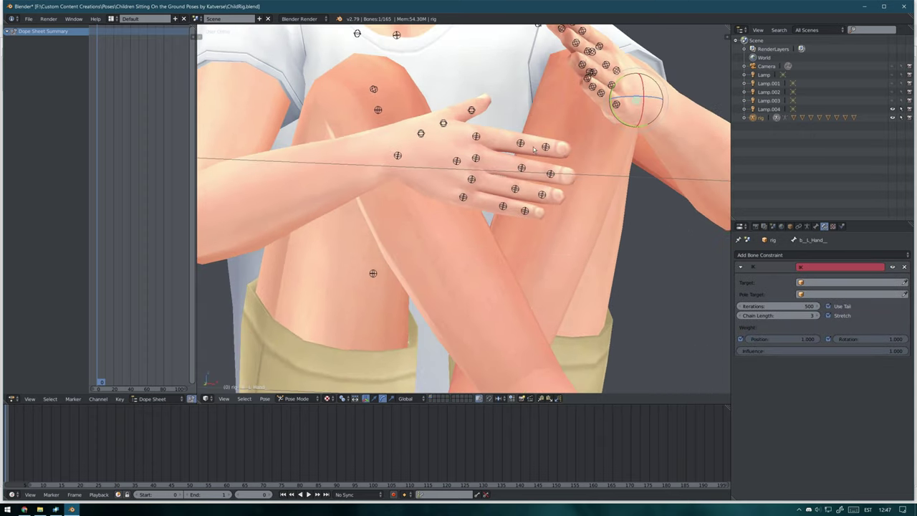
{"action": "right_click", "coordinate": [475, 195]}
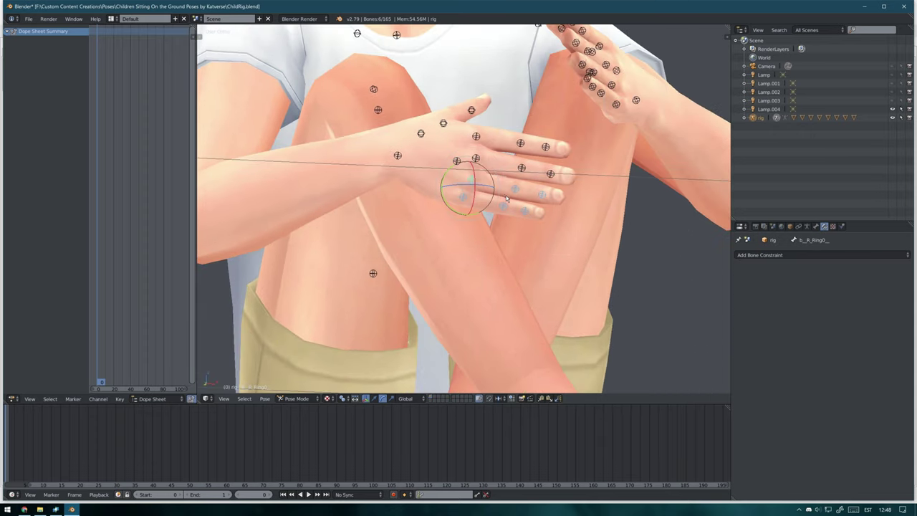
{"action": "key", "text": "r"}
{"action": "key", "text": "r"}
{"action": "left_click", "coordinate": [526, 199]}
{"action": "mouse_move", "coordinate": [527, 202]}
{"action": "middle_mouse_down"}
{"action": "mouse_move", "coordinate": [493, 107]}
{"action": "mouse_move", "coordinate": [489, 154]}
{"action": "mouse_move", "coordinate": [454, 129]}
{"action": "middle_mouse_up"}
{"action": "right_click", "coordinate": [530, 108]}
{"action": "right_click", "coordinate": [483, 148]}
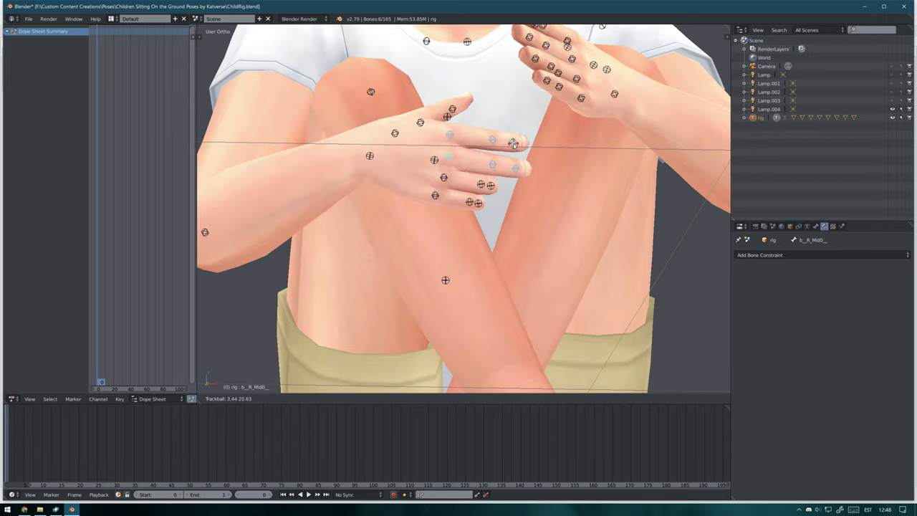
{"action": "mouse_move", "coordinate": [446, 134]}
{"action": "middle_mouse_down"}
{"action": "mouse_move", "coordinate": [436, 128]}
{"action": "mouse_move", "coordinate": [542, 153]}
{"action": "mouse_move", "coordinate": [631, 108]}
{"action": "mouse_move", "coordinate": [644, 167]}
{"action": "mouse_move", "coordinate": [695, 153]}
{"action": "mouse_move", "coordinate": [613, 174]}
{"action": "mouse_move", "coordinate": [424, 139]}
{"action": "mouse_move", "coordinate": [473, 223]}
{"action": "middle_mouse_up"}
Rotate the left hand and bend the right thumb
{"action": "right_click", "coordinate": [543, 153]}
{"action": "key", "text": "r"}
{"action": "left_click", "coordinate": [634, 111]}
{"action": "right_click", "coordinate": [644, 167]}
{"action": "right_click", "coordinate": [448, 193]}
{"action": "left_click", "coordinate": [467, 178]}
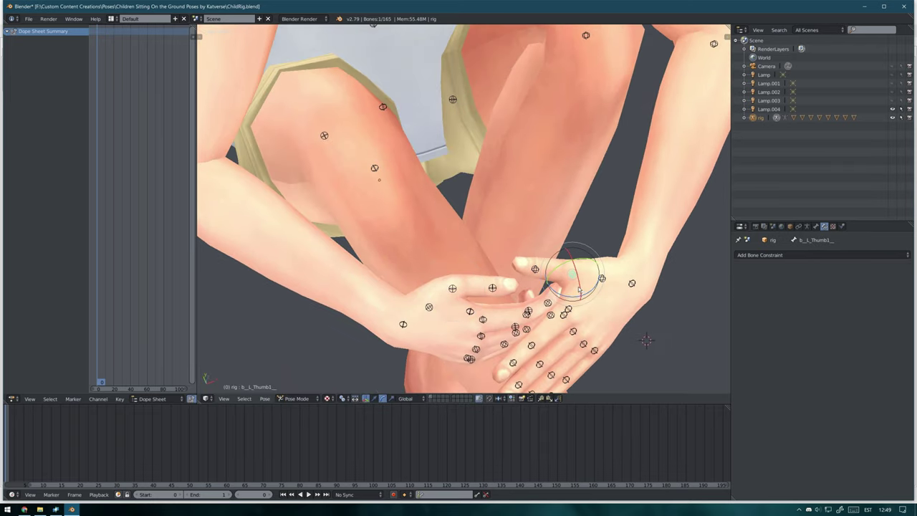
Move the left hand bone to rest against the knee
{"action": "middle_click_drag", "start_coordinate": [579, 288], "coordinate": [491, 130]}
{"action": "left_click", "coordinate": [524, 130]}
{"action": "right_click", "coordinate": [538, 162]}
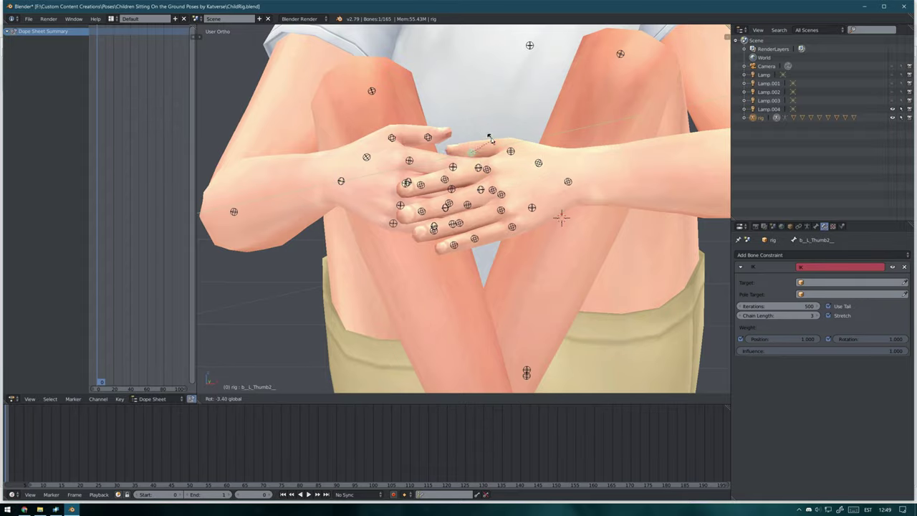
{"action": "mouse_move", "coordinate": [538, 162]}
{"action": "middle_mouse_down"}
{"action": "mouse_move", "coordinate": [502, 215]}
{"action": "mouse_move", "coordinate": [609, 193]}
{"action": "mouse_move", "coordinate": [517, 90]}
{"action": "mouse_move", "coordinate": [612, 297]}
{"action": "middle_mouse_up"}
{"action": "key", "text": "g"}
{"action": "left_click", "coordinate": [615, 192]}
Rotate the left pinky, then undo the change
{"action": "right_click", "coordinate": [613, 298]}
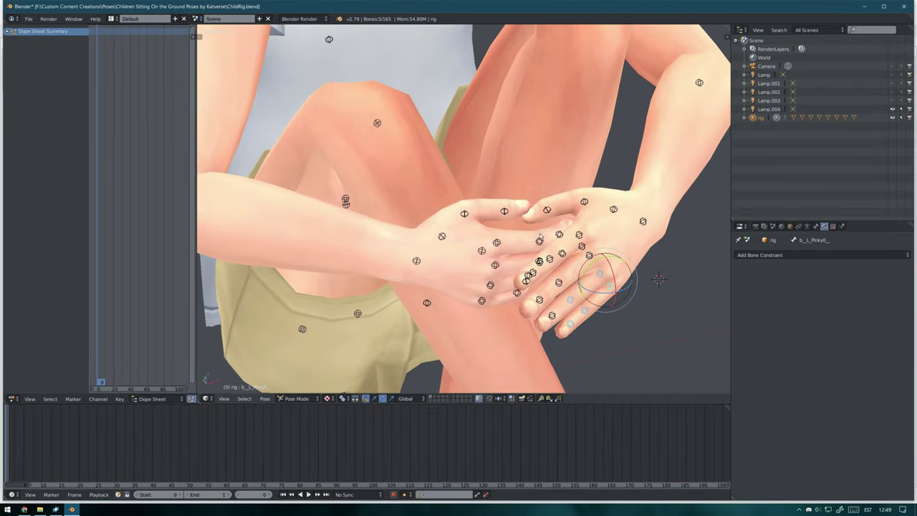
{"action": "middle_click_drag", "start_coordinate": [545, 327], "coordinate": [608, 304]}
{"action": "key", "text": "r"}
{"action": "key", "text": "r"}
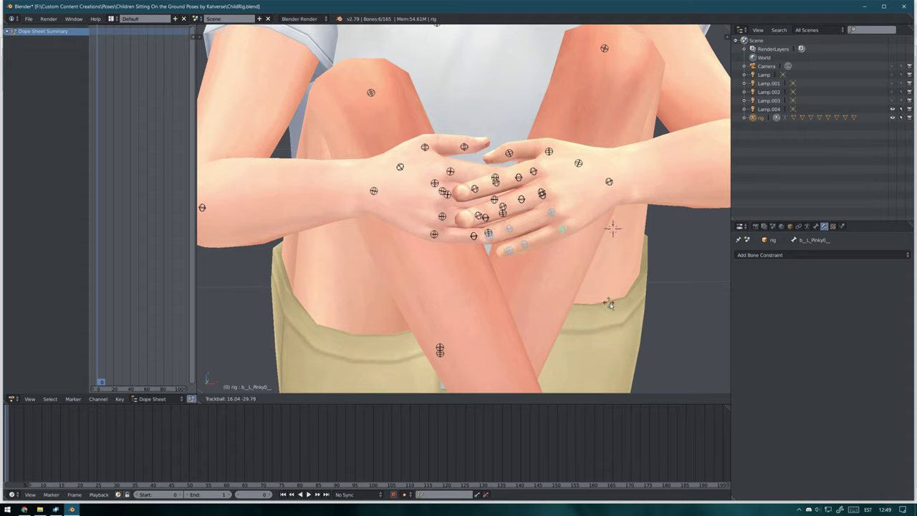
{"action": "left_click", "coordinate": [597, 306]}
{"action": "middle_click_drag", "start_coordinate": [597, 306], "coordinate": [494, 186]}
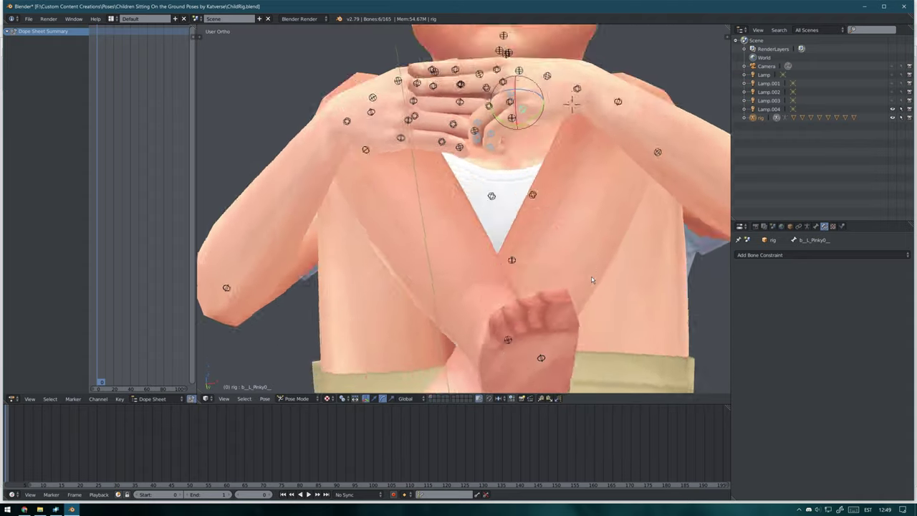
{"action": "key", "text": "ctrl+z"}
{"action": "key", "text": "ctrl+z"}
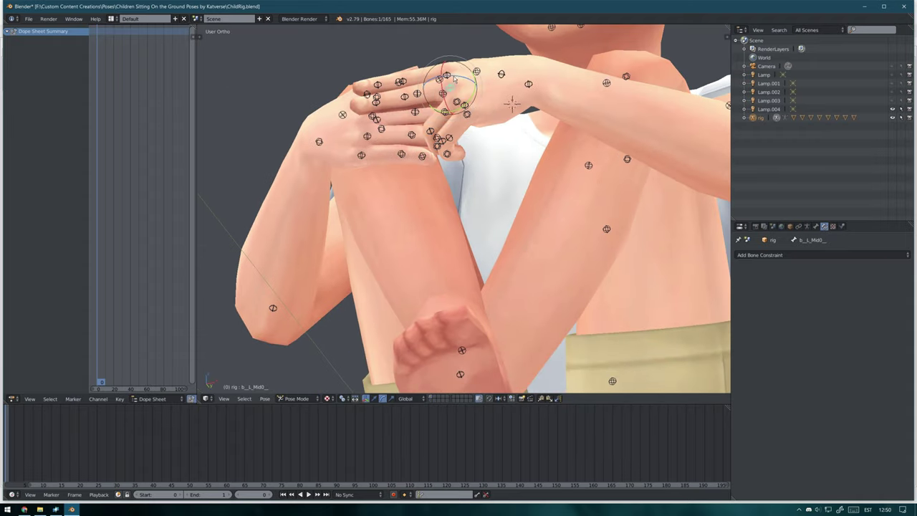
Reposition the left middle finger bones
{"action": "right_click", "coordinate": [403, 93]}
{"action": "key", "text": "shift+i"}
{"action": "middle_click_drag", "start_coordinate": [403, 93], "coordinate": [323, 144]}
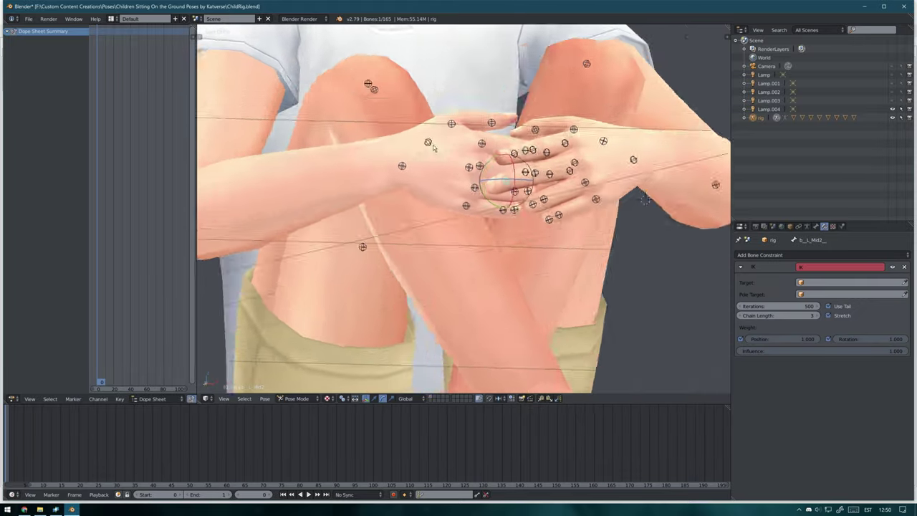
{"action": "left_click", "coordinate": [289, 115]}
{"action": "middle_click_drag", "start_coordinate": [290, 115], "coordinate": [355, 172]}
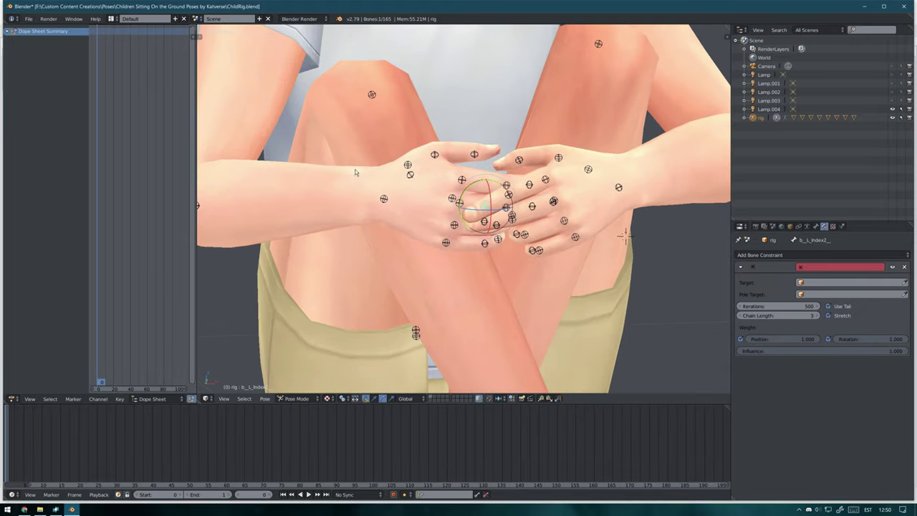
{"action": "middle_click_drag", "start_coordinate": [477, 130], "coordinate": [667, 121]}
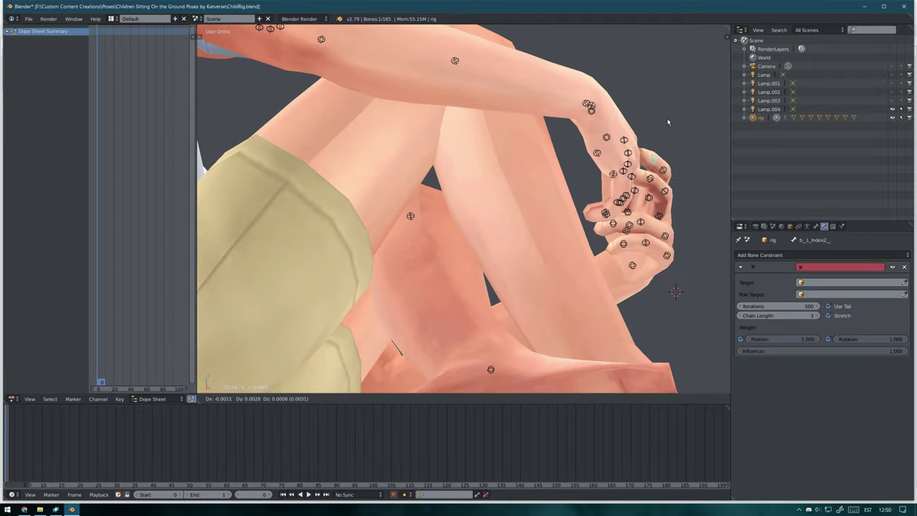
{"action": "left_click", "coordinate": [660, 172]}
{"action": "mouse_move", "coordinate": [660, 172]}
{"action": "middle_mouse_down"}
{"action": "mouse_move", "coordinate": [563, 189]}
{"action": "mouse_move", "coordinate": [572, 213]}
{"action": "mouse_move", "coordinate": [315, 87]}
{"action": "mouse_move", "coordinate": [392, 193]}
{"action": "mouse_move", "coordinate": [625, 132]}
{"action": "mouse_move", "coordinate": [556, 133]}
{"action": "mouse_move", "coordinate": [445, 172]}
{"action": "mouse_move", "coordinate": [343, 157]}
{"action": "mouse_move", "coordinate": [399, 370]}
{"action": "mouse_move", "coordinate": [385, 116]}
{"action": "mouse_move", "coordinate": [384, 208]}
{"action": "mouse_move", "coordinate": [577, 217]}
{"action": "mouse_move", "coordinate": [374, 131]}
{"action": "mouse_move", "coordinate": [570, 172]}
{"action": "mouse_move", "coordinate": [602, 164]}
{"action": "mouse_move", "coordinate": [487, 122]}
{"action": "mouse_move", "coordinate": [526, 110]}
{"action": "mouse_move", "coordinate": [663, 174]}
{"action": "mouse_move", "coordinate": [604, 139]}
{"action": "mouse_move", "coordinate": [524, 210]}
{"action": "mouse_move", "coordinate": [572, 208]}
{"action": "middle_mouse_up"}
Curl the left ring, pinky and middle fingers around the knee
{"action": "right_click", "coordinate": [625, 132]}
{"action": "key", "text": "r"}
{"action": "right_click", "coordinate": [556, 133]}
{"action": "key", "text": "g"}
{"action": "right_click", "coordinate": [386, 117]}
{"action": "right_click", "coordinate": [570, 172]}
{"action": "right_click", "coordinate": [487, 122]}
{"action": "left_click", "coordinate": [568, 119]}
{"action": "right_click", "coordinate": [663, 174]}
Rotate a right pinky finger bone, checking the hand from below
{"action": "key", "text": "KP_1"}
{"action": "scroll", "coordinate": [573, 208], "scroll_direction": "down", "scroll_amount": 1}
{"action": "scroll", "coordinate": [572, 208], "scroll_direction": "down", "scroll_amount": 3}
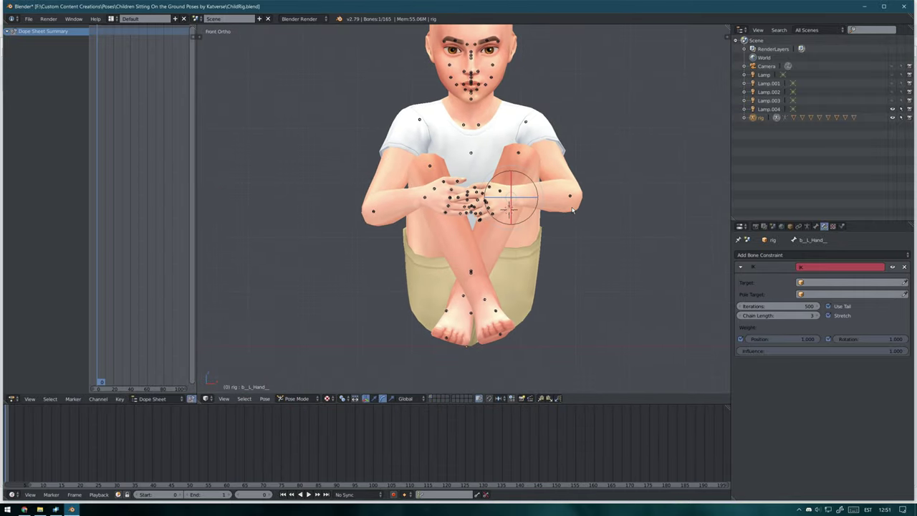
{"action": "scroll", "coordinate": [573, 202], "scroll_direction": "up", "scroll_amount": 4}
{"action": "middle_click_drag", "start_coordinate": [573, 201], "coordinate": [597, 81]}
{"action": "right_click", "coordinate": [597, 80]}
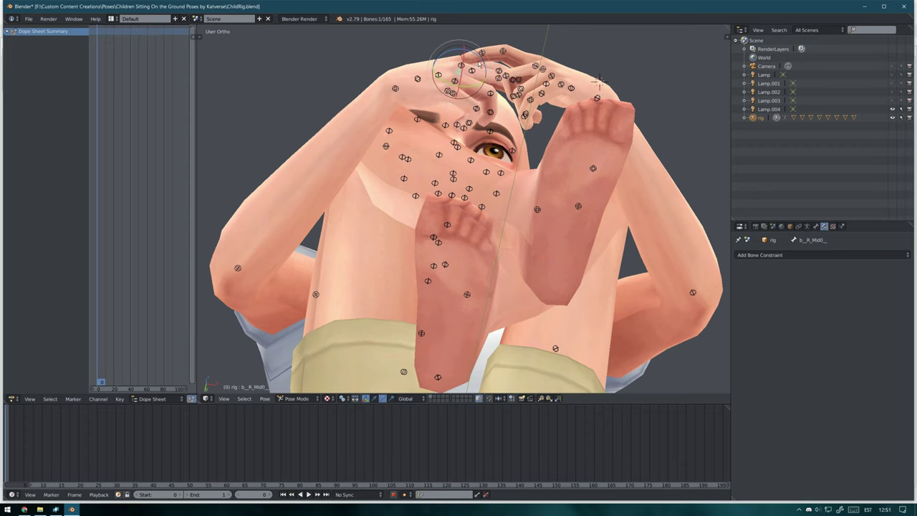
{"action": "left_click", "coordinate": [476, 66]}
Tilt the left toe bone slightly, viewed from the side of the legs
{"action": "key", "text": "KP_1"}
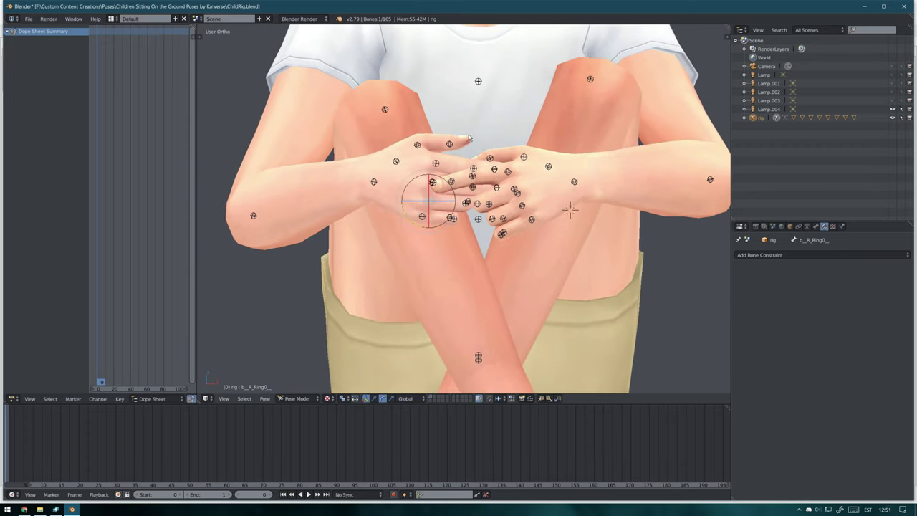
{"action": "scroll", "coordinate": [483, 143], "scroll_direction": "down", "scroll_amount": 5}
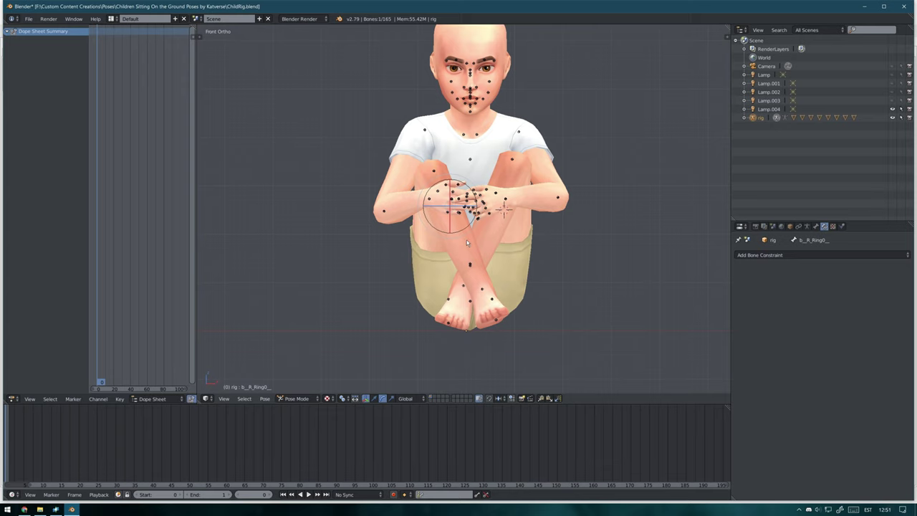
{"action": "middle_click_drag", "start_coordinate": [476, 288], "coordinate": [504, 325]}
{"action": "right_click", "coordinate": [504, 326]}
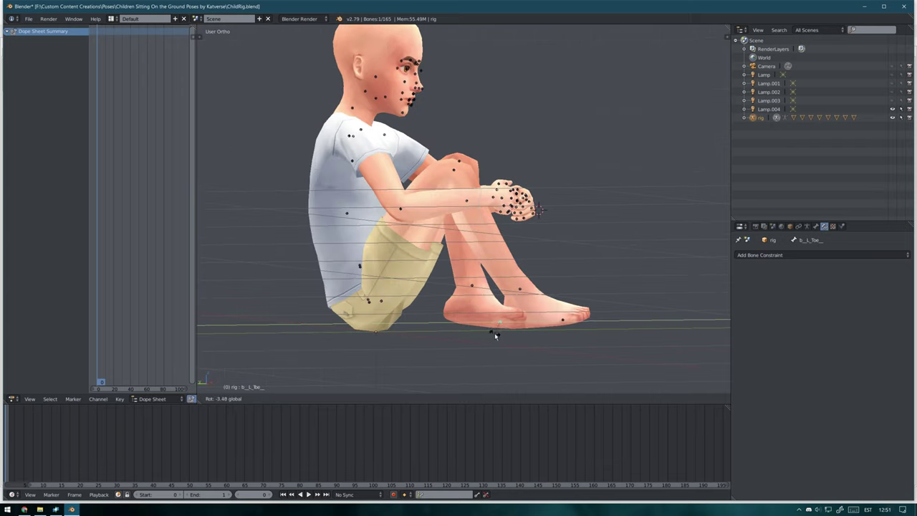
{"action": "left_click", "coordinate": [495, 336]}
Move the right foot bone so the foot rests flat on the floor, checking both side views
{"action": "key", "text": "KP_1"}
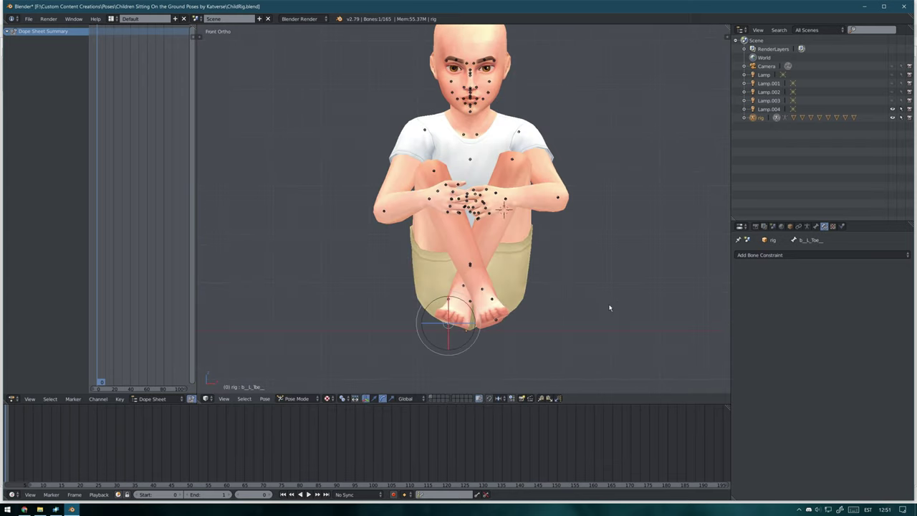
{"action": "key", "text": "KP_3"}
{"action": "right_click", "coordinate": [408, 294]}
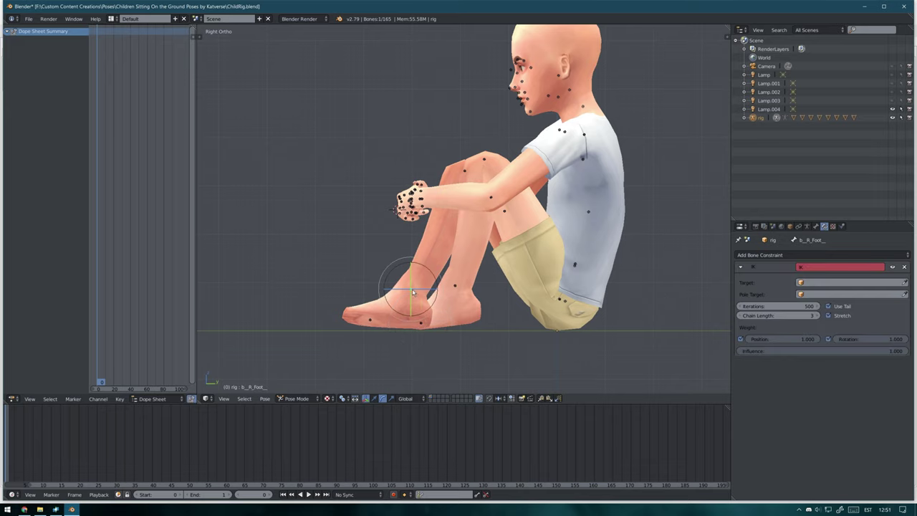
{"action": "key", "text": "g"}
{"action": "key", "text": "ctrl+KP_3"}
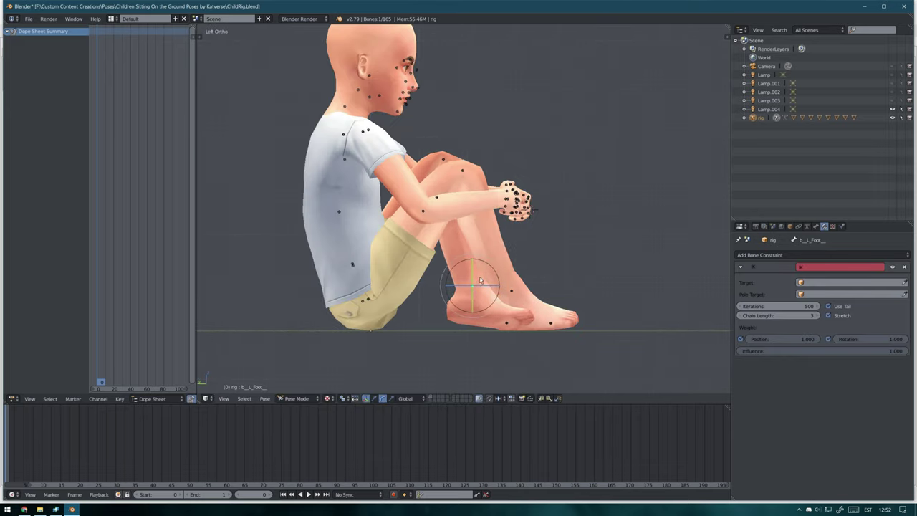
{"action": "mouse_move", "coordinate": [480, 279]}
{"action": "middle_mouse_down"}
{"action": "mouse_move", "coordinate": [489, 333]}
{"action": "mouse_move", "coordinate": [338, 323]}
{"action": "mouse_move", "coordinate": [420, 338]}
{"action": "mouse_move", "coordinate": [424, 308]}
{"action": "middle_mouse_up"}
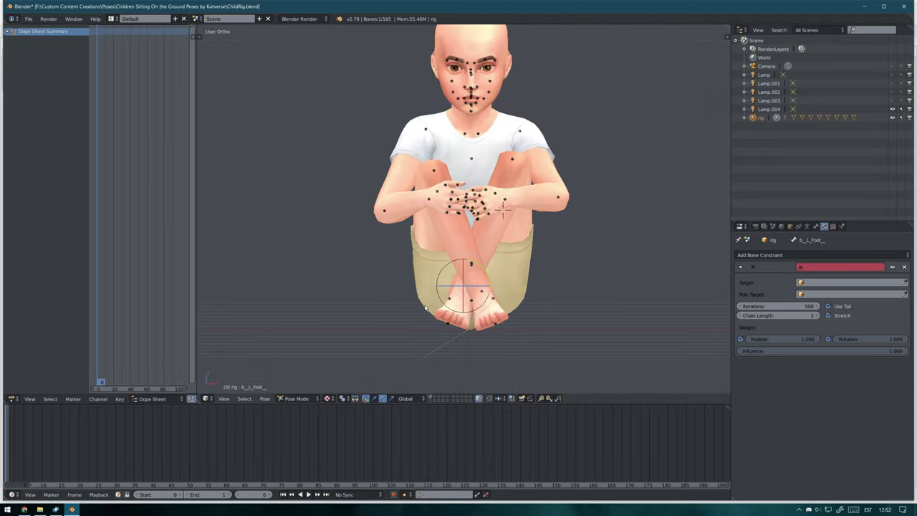
{"action": "key", "text": "KP_1"}
{"action": "scroll", "coordinate": [551, 209], "scroll_direction": "up", "scroll_amount": 2}
Turn the child's head bone around the Z axis
{"action": "scroll", "coordinate": [551, 210], "scroll_direction": "up", "scroll_amount": 3}
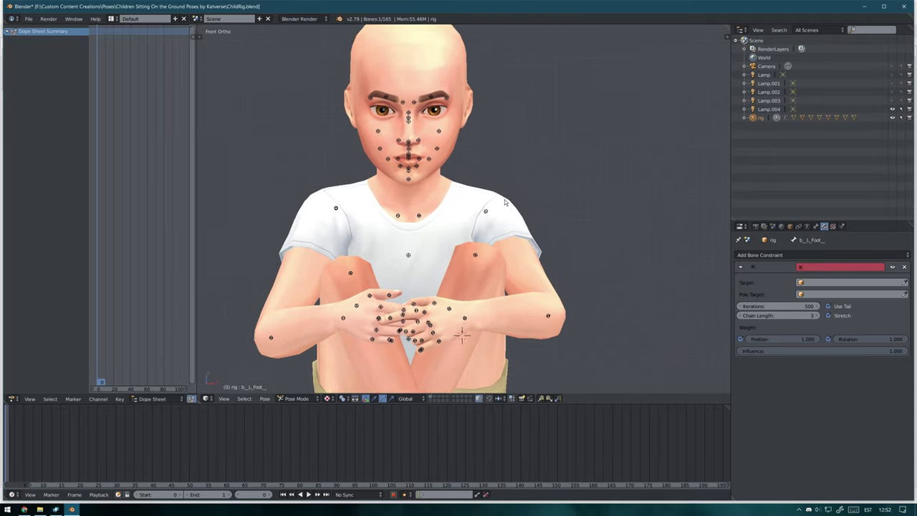
{"action": "mouse_move", "coordinate": [551, 210]}
{"action": "middle_mouse_down"}
{"action": "mouse_move", "coordinate": [609, 233]}
{"action": "mouse_move", "coordinate": [398, 181]}
{"action": "mouse_move", "coordinate": [381, 205]}
{"action": "mouse_move", "coordinate": [538, 199]}
{"action": "mouse_move", "coordinate": [487, 205]}
{"action": "middle_mouse_up"}
{"action": "right_click", "coordinate": [610, 234]}
{"action": "key", "text": "KP_1"}
{"action": "right_click", "coordinate": [424, 191]}
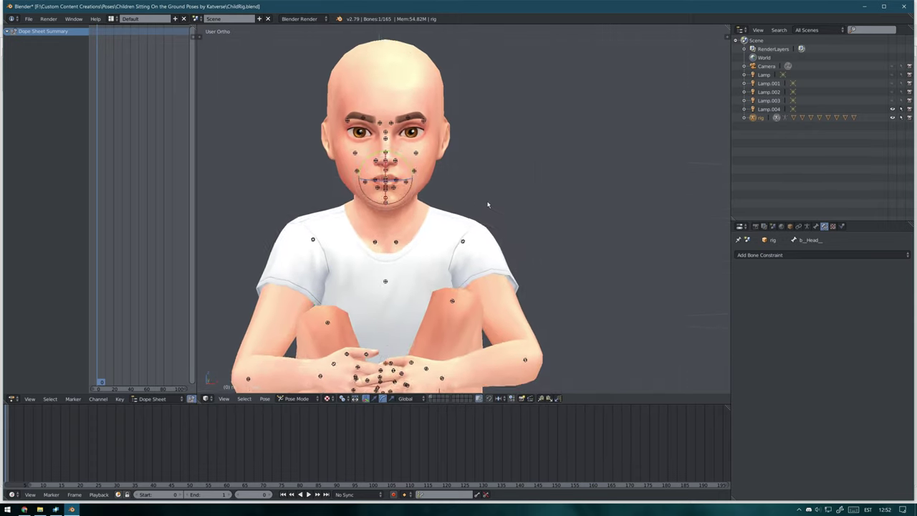
{"action": "scroll", "coordinate": [491, 199], "scroll_direction": "down", "scroll_amount": 3}
{"action": "scroll", "coordinate": [480, 302], "scroll_direction": "up", "scroll_amount": 3}
{"action": "middle_click_drag", "start_coordinate": [480, 301], "coordinate": [387, 181]}
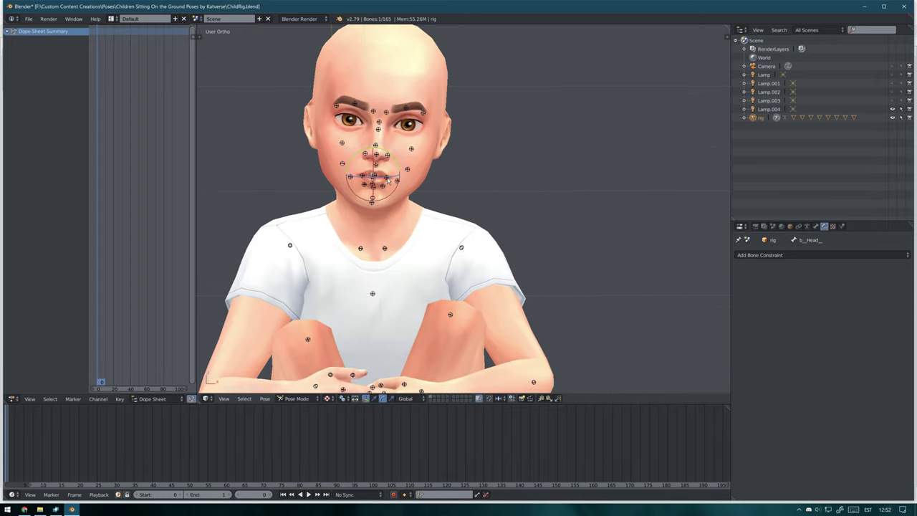
{"action": "key", "text": "r"}
{"action": "key", "text": "z"}
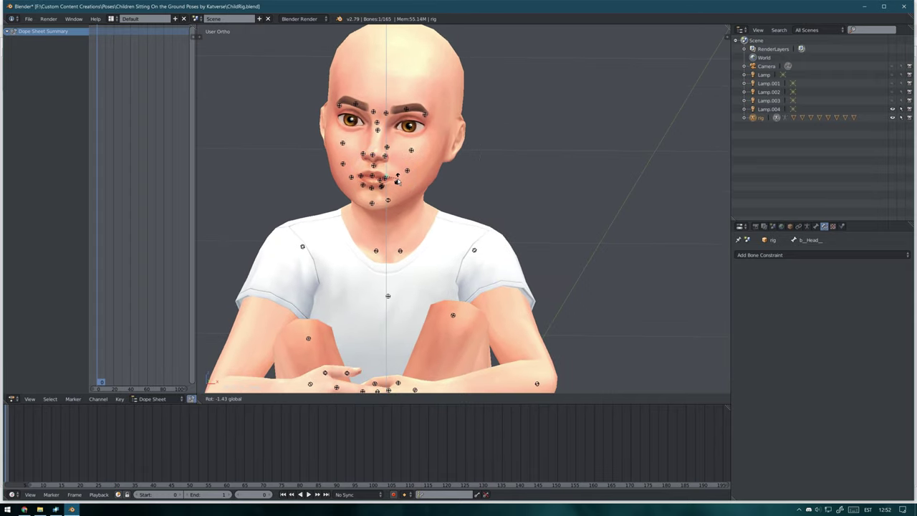
{"action": "left_click", "coordinate": [397, 180]}
Check the head from the side, then search the Outliner for 'eyelid' bones
{"action": "key", "text": "KP_3"}
{"action": "key", "text": "KP_1"}
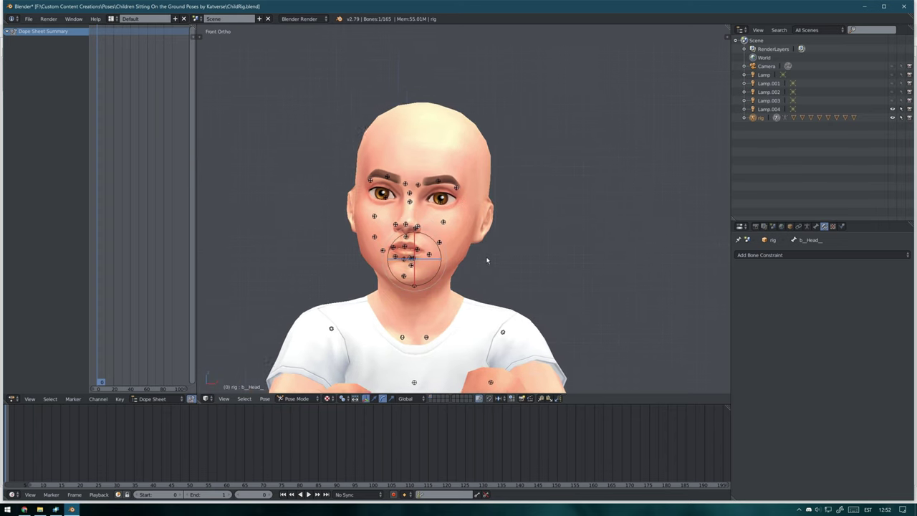
{"action": "scroll", "coordinate": [486, 260], "scroll_direction": "up", "scroll_amount": 1}
{"action": "scroll", "coordinate": [609, 155], "scroll_direction": "up", "scroll_amount": 2}
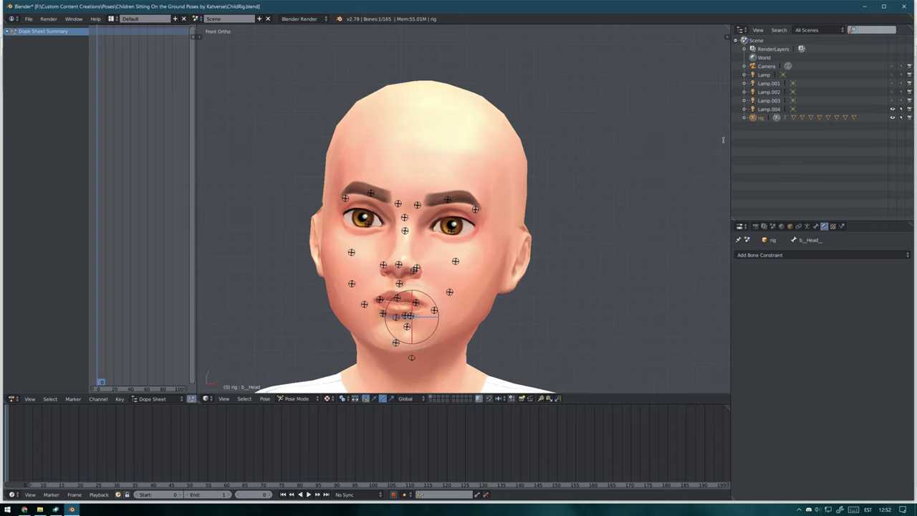
{"action": "type", "text": "eye"}
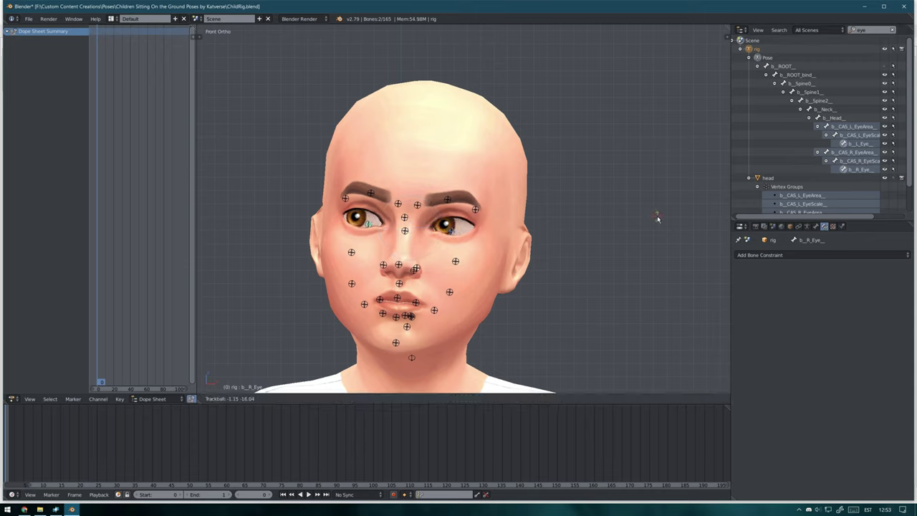
{"action": "type", "text": "lid"}
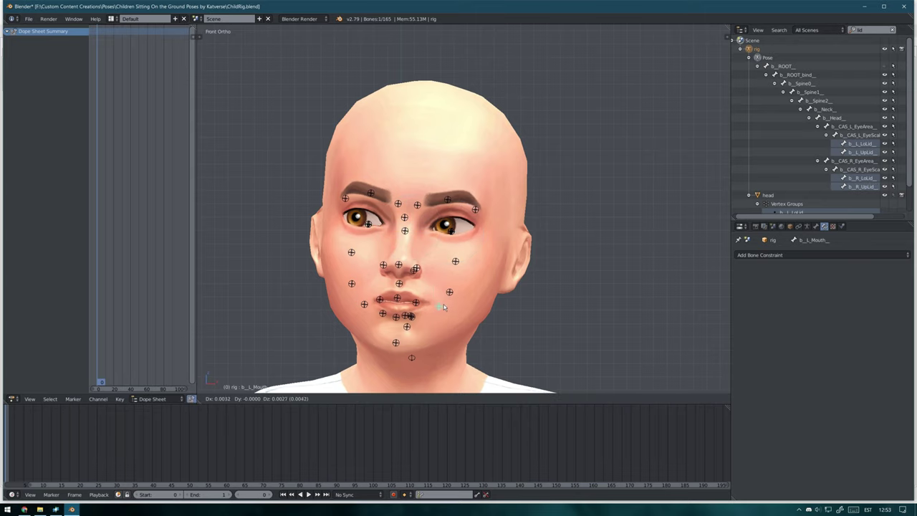
Select the left inner brow bone, inspecting the face from three-quarter, profile and front views
{"action": "middle_click_drag", "start_coordinate": [366, 300], "coordinate": [552, 304]}
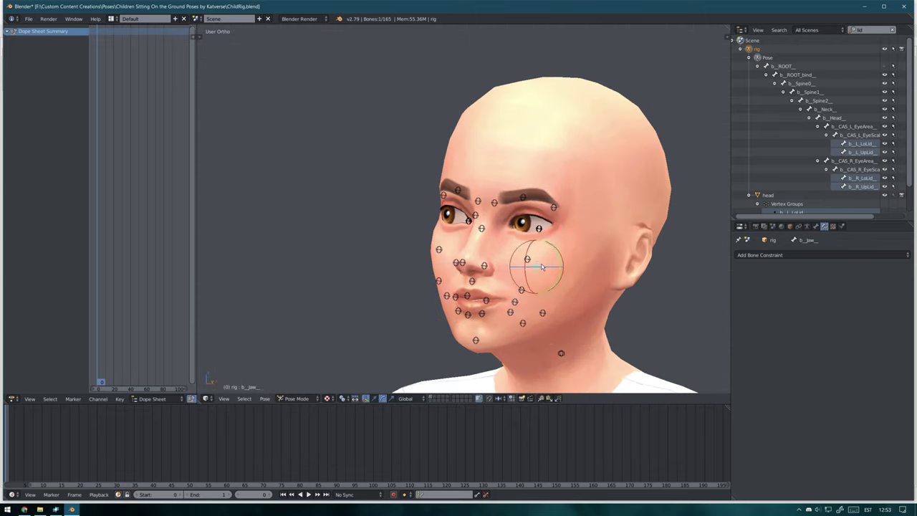
{"action": "middle_click_drag", "start_coordinate": [542, 266], "coordinate": [568, 303]}
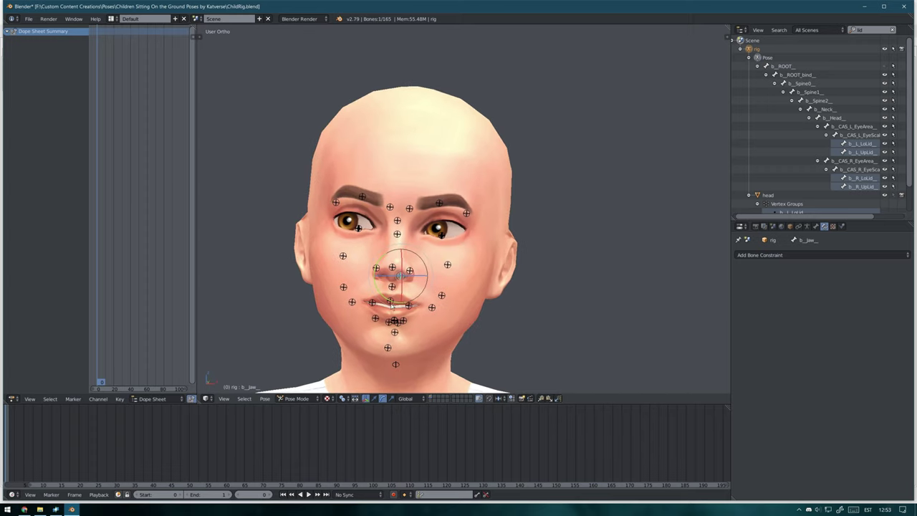
{"action": "middle_click_drag", "start_coordinate": [391, 298], "coordinate": [462, 311]}
{"action": "key", "text": "KP_1"}
{"action": "right_click", "coordinate": [423, 204]}
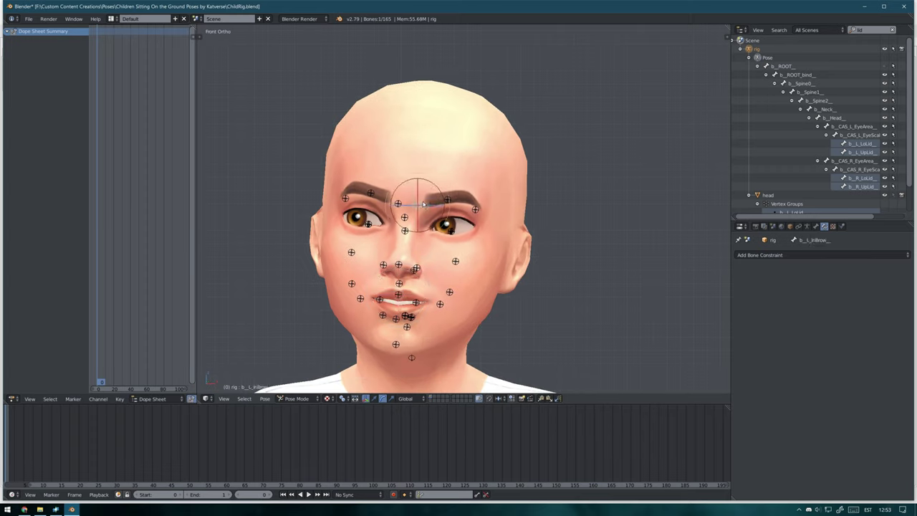
{"action": "scroll", "coordinate": [497, 182], "scroll_direction": "down", "scroll_amount": 5}
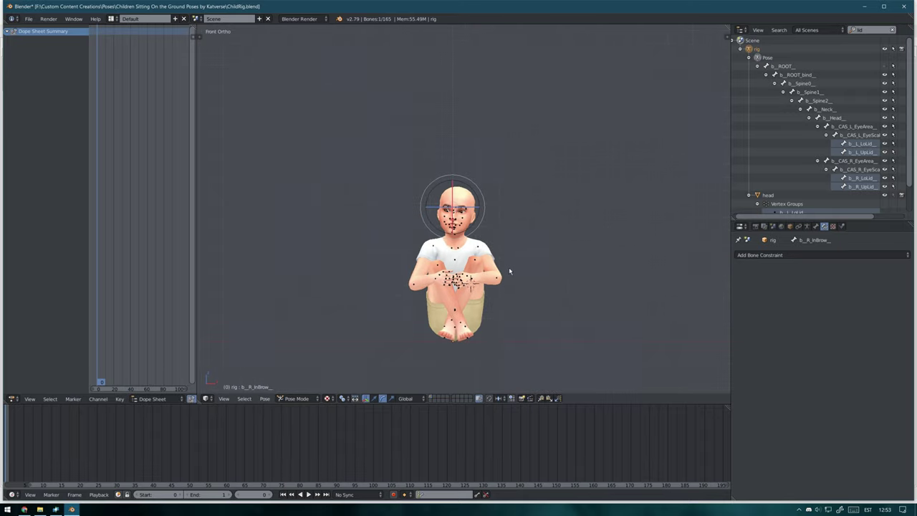
{"action": "mouse_move", "coordinate": [508, 272]}
{"action": "middle_mouse_down"}
{"action": "mouse_move", "coordinate": [532, 282]}
{"action": "mouse_move", "coordinate": [552, 259]}
{"action": "mouse_move", "coordinate": [597, 270]}
{"action": "mouse_move", "coordinate": [569, 207]}
{"action": "middle_mouse_up"}
{"action": "key", "text": "KP_1"}
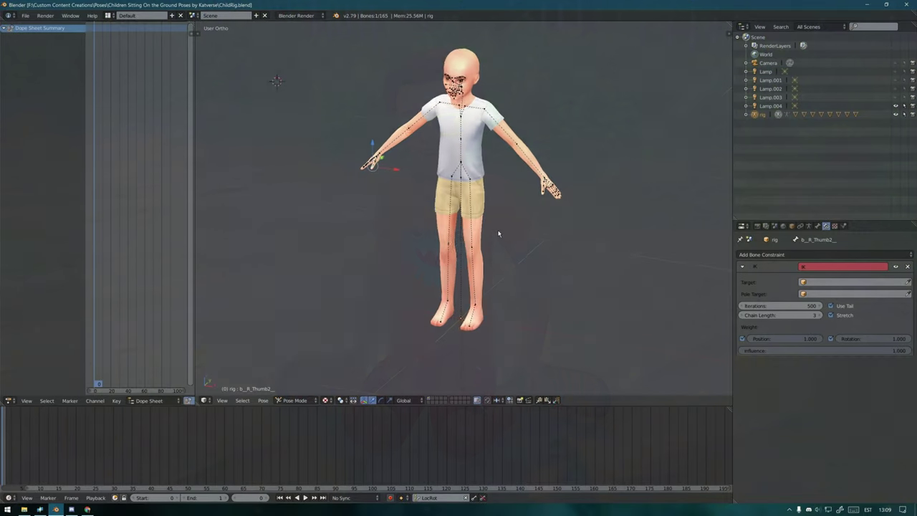
Rotate the left and right thigh bones to raise both thighs forward
{"action": "right_click", "coordinate": [471, 185]}
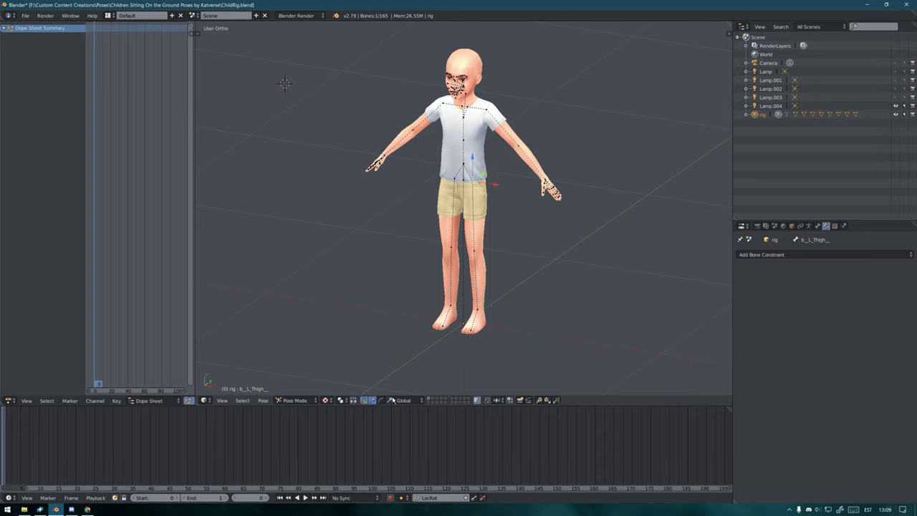
{"action": "key", "text": "r"}
{"action": "left_click", "coordinate": [458, 179]}
{"action": "right_click", "coordinate": [452, 204]}
{"action": "key", "text": "r"}
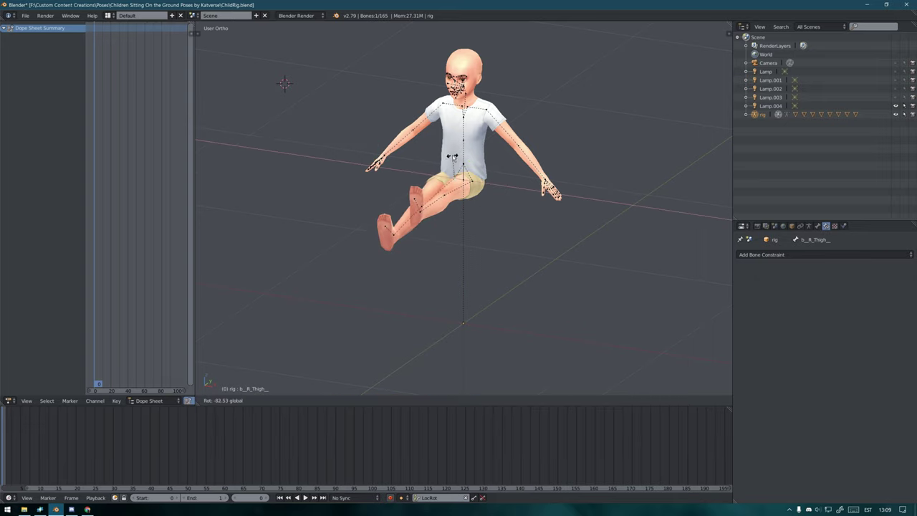
{"action": "left_click", "coordinate": [449, 175]}
Lower the root bone until the body sits on the floor line in right side view
{"action": "middle_click_drag", "start_coordinate": [448, 175], "coordinate": [491, 197]}
{"action": "right_click", "coordinate": [492, 197]}
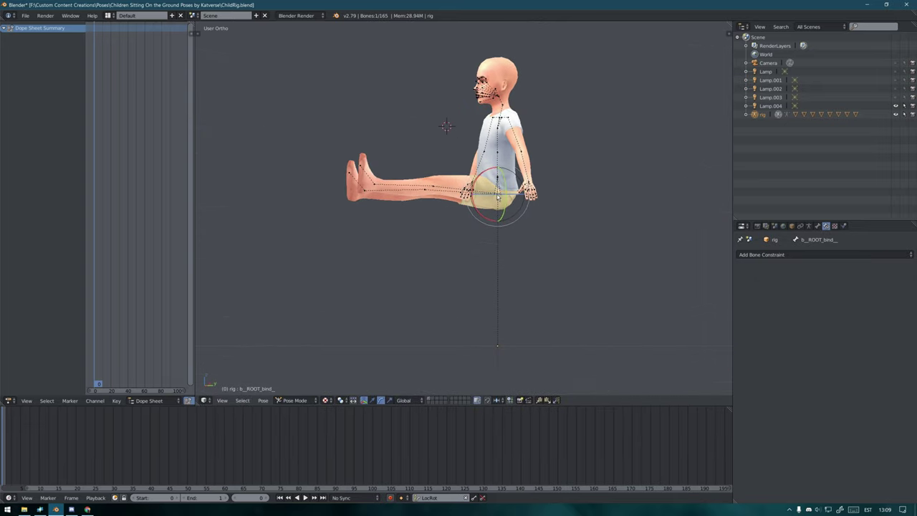
{"action": "key", "text": "g"}
{"action": "key", "text": "KP_3"}
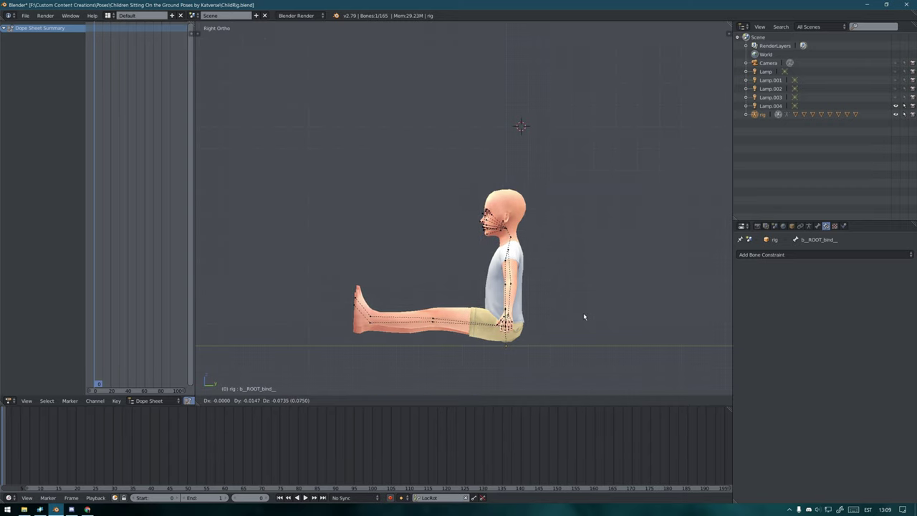
{"action": "right_click", "coordinate": [583, 313]}
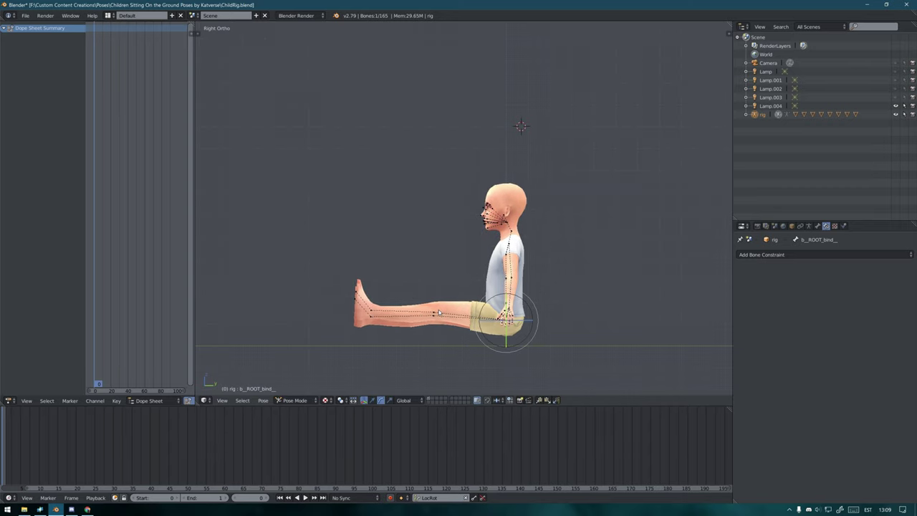
{"action": "mouse_move", "coordinate": [439, 309]}
{"action": "middle_mouse_down"}
{"action": "mouse_move", "coordinate": [475, 266]}
{"action": "mouse_move", "coordinate": [492, 292]}
{"action": "mouse_move", "coordinate": [477, 249]}
{"action": "mouse_move", "coordinate": [444, 334]}
{"action": "mouse_move", "coordinate": [457, 324]}
{"action": "middle_mouse_up"}
{"action": "right_click", "coordinate": [479, 251]}
{"action": "right_click", "coordinate": [444, 333]}
Bend the left calf toward the floor and rotate the left thigh outward
{"action": "key", "text": "r"}
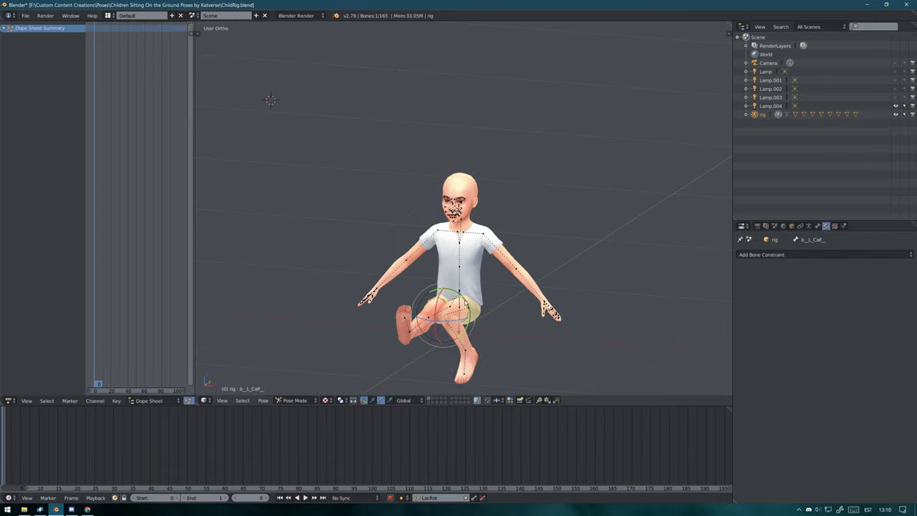
{"action": "key", "text": "r"}
{"action": "left_click", "coordinate": [445, 313]}
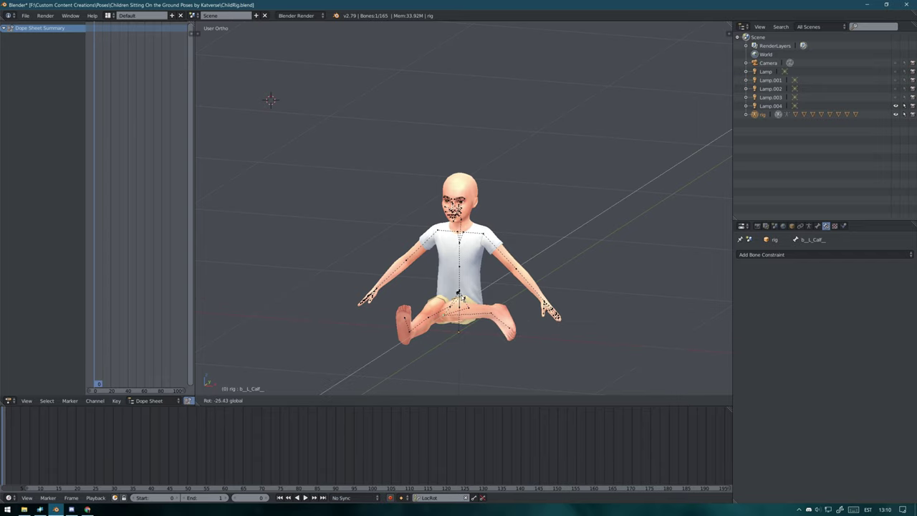
{"action": "left_click", "coordinate": [458, 293]}
{"action": "right_click", "coordinate": [452, 315]}
{"action": "middle_click_drag", "start_coordinate": [452, 315], "coordinate": [470, 255]}
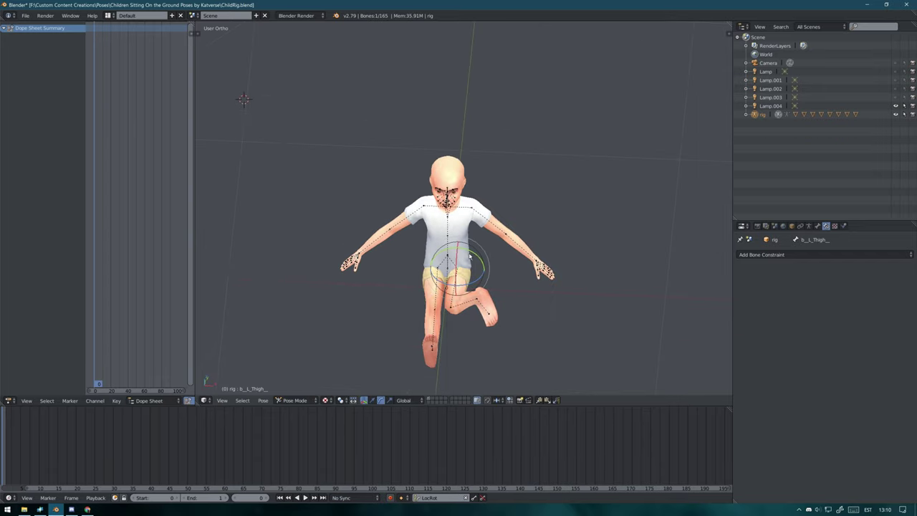
{"action": "key", "text": "r"}
{"action": "left_click", "coordinate": [460, 258]}
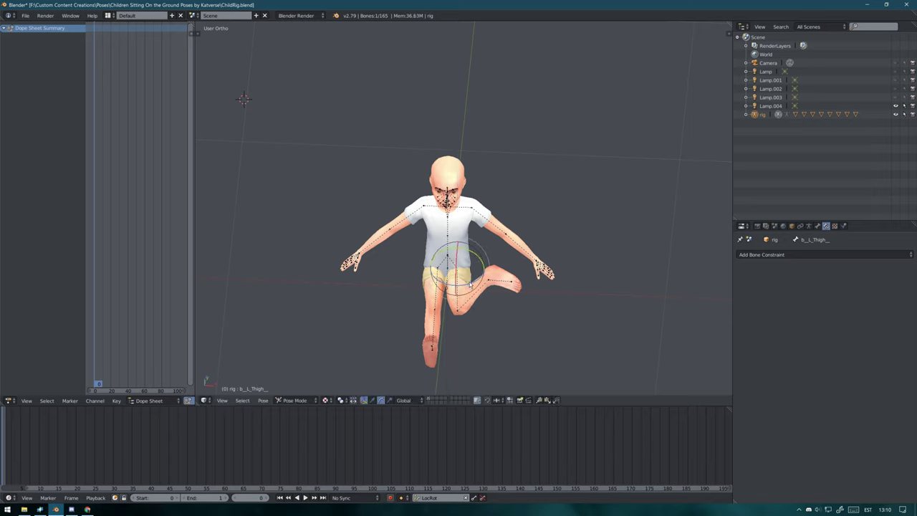
{"action": "key", "text": "KP_3"}
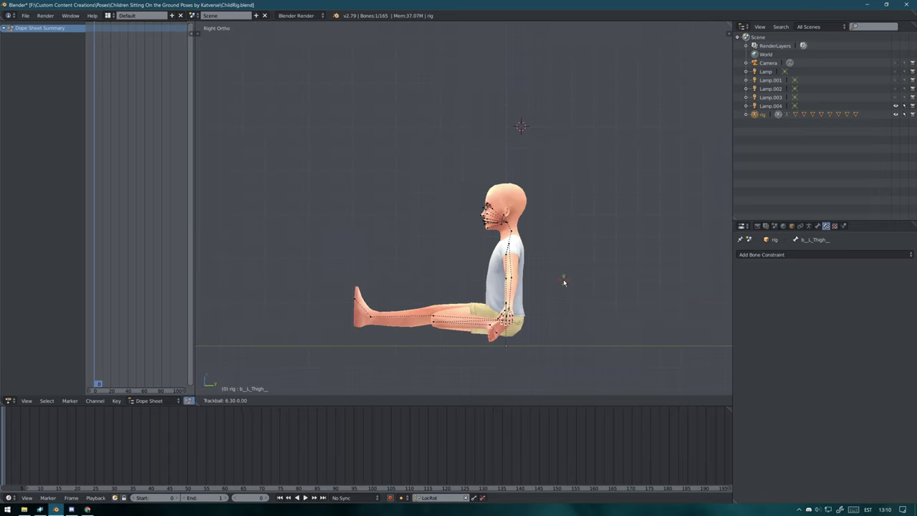
{"action": "left_click", "coordinate": [563, 283]}
{"action": "middle_click_drag", "start_coordinate": [563, 282], "coordinate": [645, 331]}
Rotate the left calf to fold the left foot inward
{"action": "right_click", "coordinate": [460, 306]}
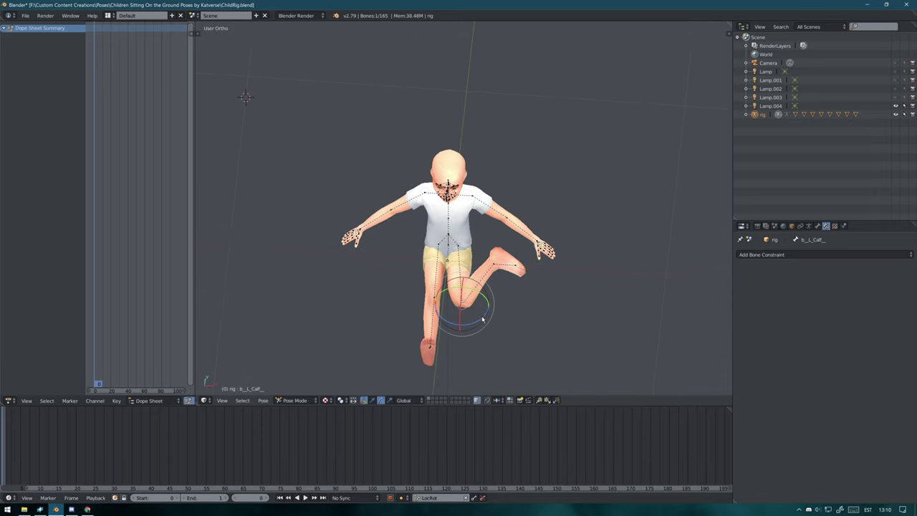
{"action": "left_click_drag", "start_coordinate": [483, 320], "coordinate": [490, 303]}
{"action": "scroll", "coordinate": [537, 153], "scroll_direction": "up", "scroll_amount": 3}
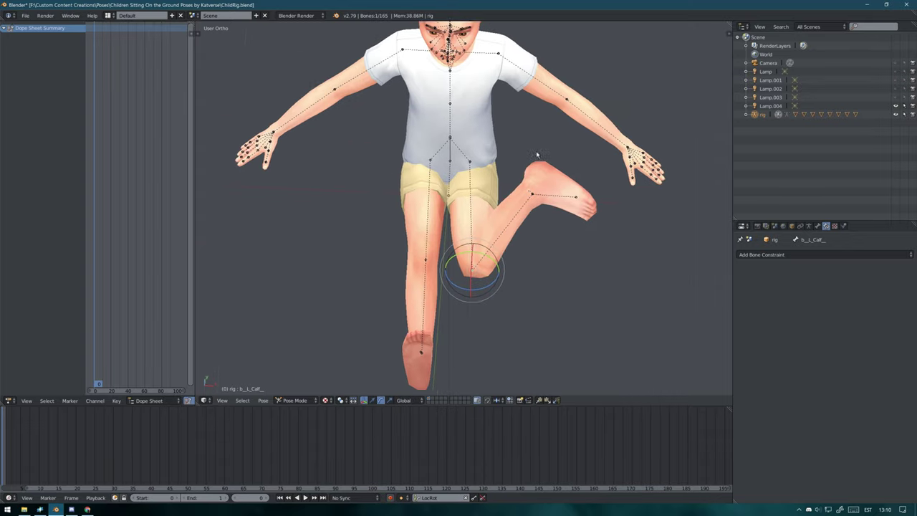
{"action": "scroll", "coordinate": [543, 185], "scroll_direction": "up", "scroll_amount": 3}
{"action": "key", "text": "g"}
{"action": "right_click", "coordinate": [544, 185]}
Bend the right knee by rotating the right calf, then rotate the right thigh outward
{"action": "key", "text": "ctrl+KP_3"}
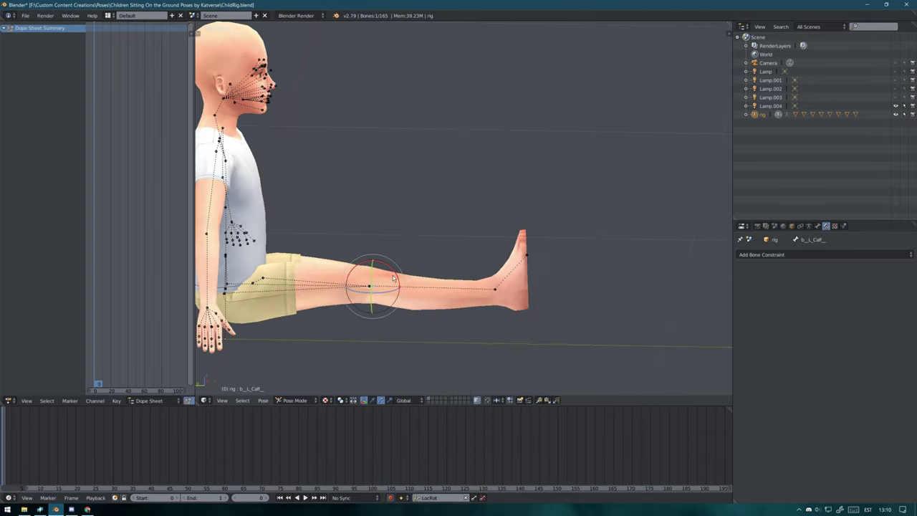
{"action": "left_click_drag", "start_coordinate": [368, 313], "coordinate": [365, 314]}
{"action": "left_click", "coordinate": [366, 314]}
{"action": "middle_click_drag", "start_coordinate": [365, 313], "coordinate": [458, 215]}
{"action": "right_click", "coordinate": [385, 222]}
{"action": "key", "text": "r"}
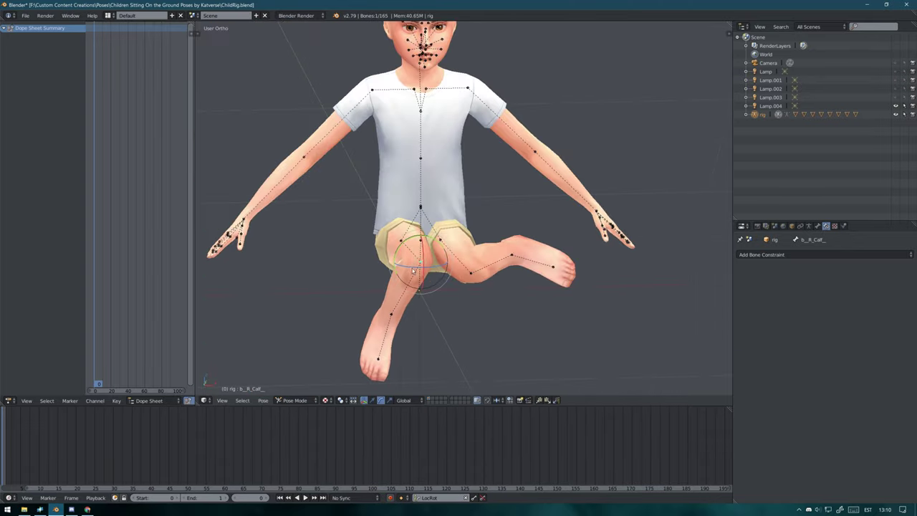
{"action": "left_click", "coordinate": [447, 318]}
{"action": "key", "text": "KP_1"}
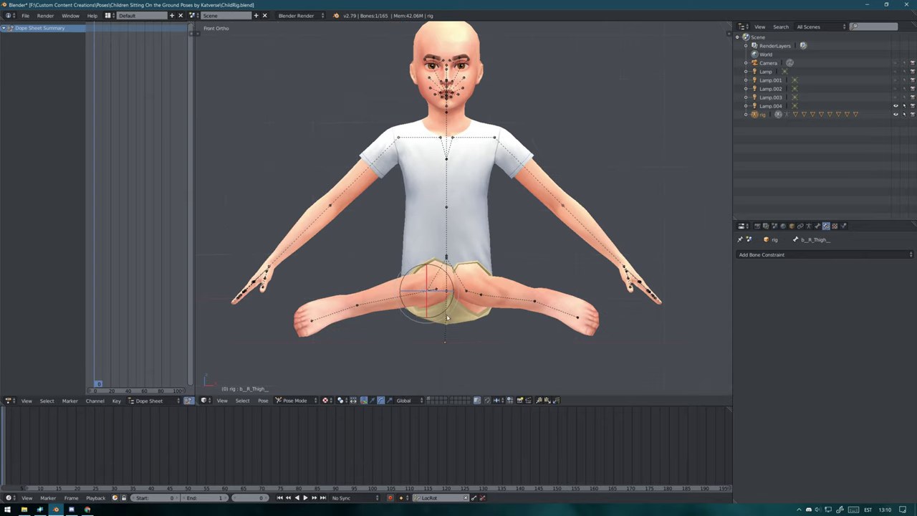
Move the root bone to reposition the hips, checking from the side and behind
{"action": "key", "text": "ctrl+KP_3"}
{"action": "middle_click_drag", "start_coordinate": [535, 325], "coordinate": [523, 290]}
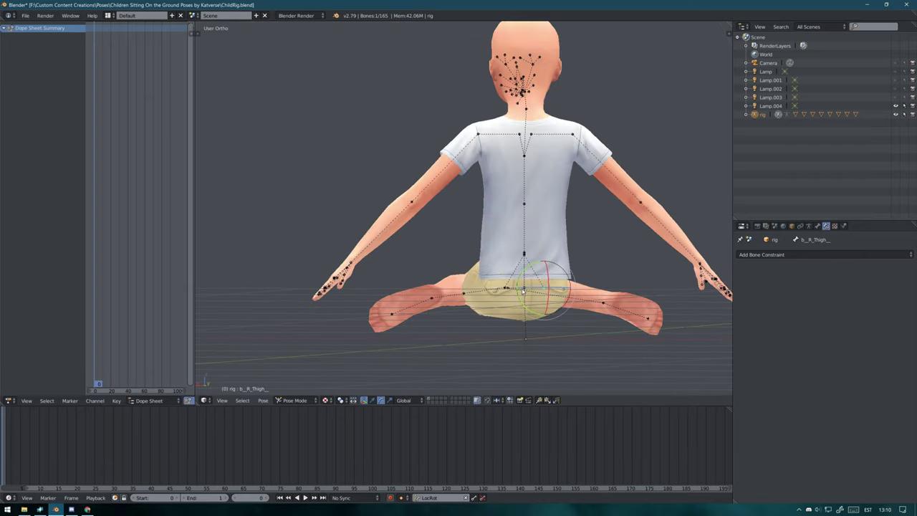
{"action": "key", "text": "KP_1"}
{"action": "key", "text": "g"}
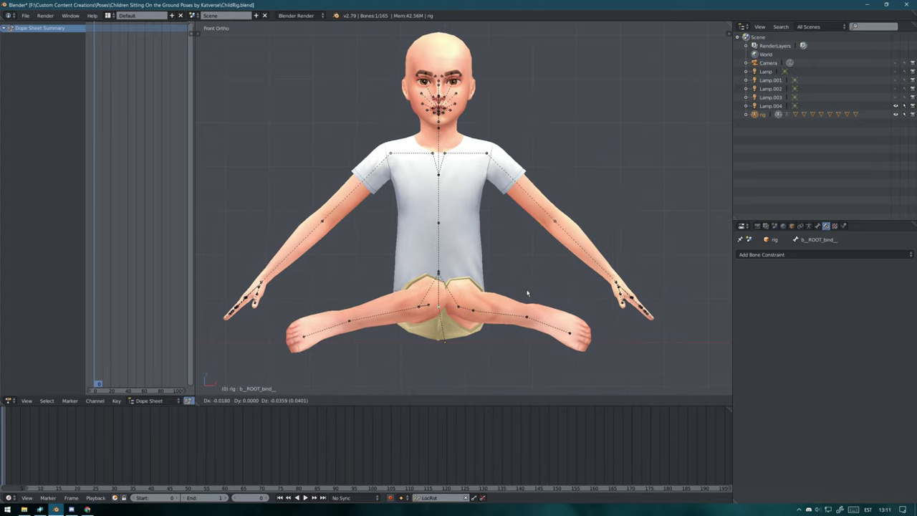
{"action": "left_click", "coordinate": [531, 278]}
{"action": "middle_click_drag", "start_coordinate": [531, 278], "coordinate": [534, 317]}
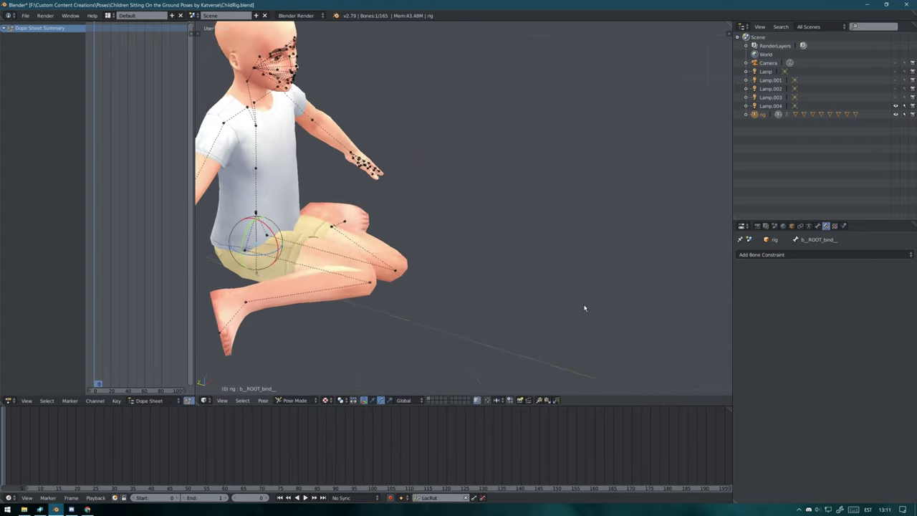
Select the right foot bone and check the folded legs from below and the front
{"action": "right_click", "coordinate": [502, 159]}
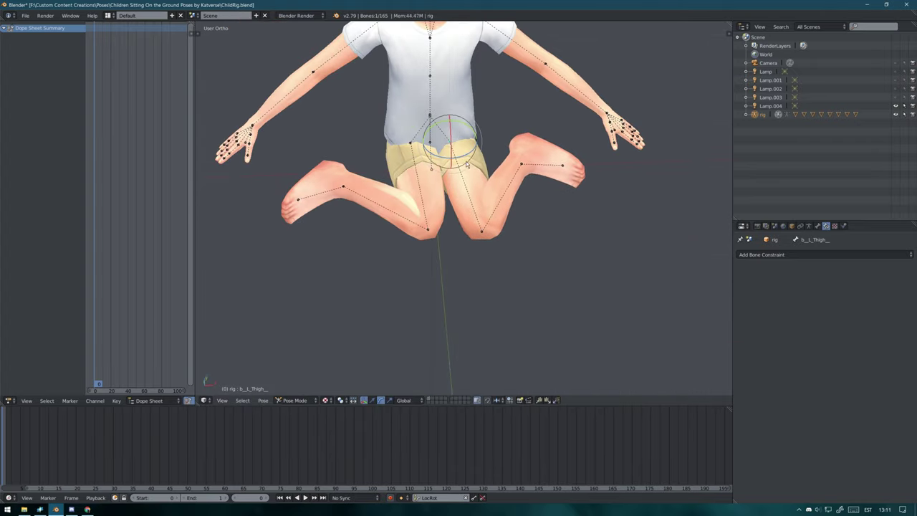
{"action": "key", "text": "KP_1"}
{"action": "middle_click_drag", "start_coordinate": [421, 305], "coordinate": [415, 194]}
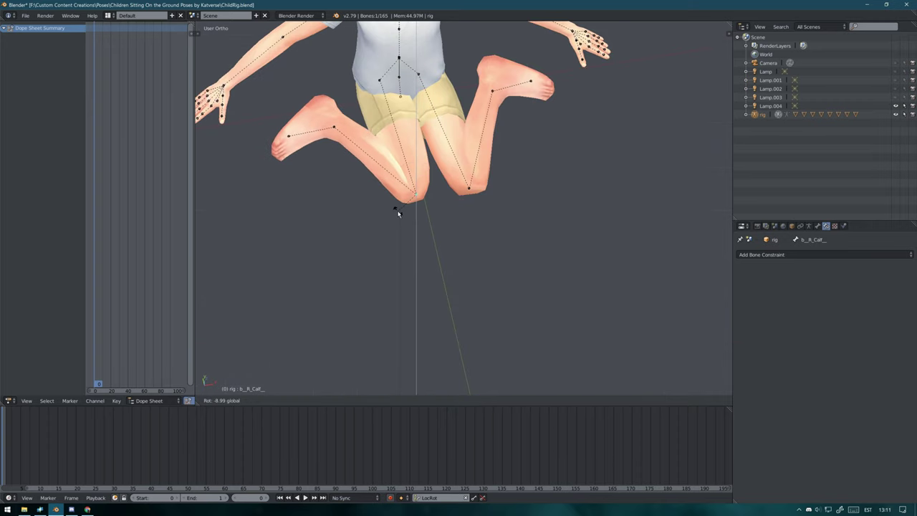
{"action": "key", "text": "KP_1"}
{"action": "right_click", "coordinate": [374, 324]}
{"action": "key", "text": "shift+i"}
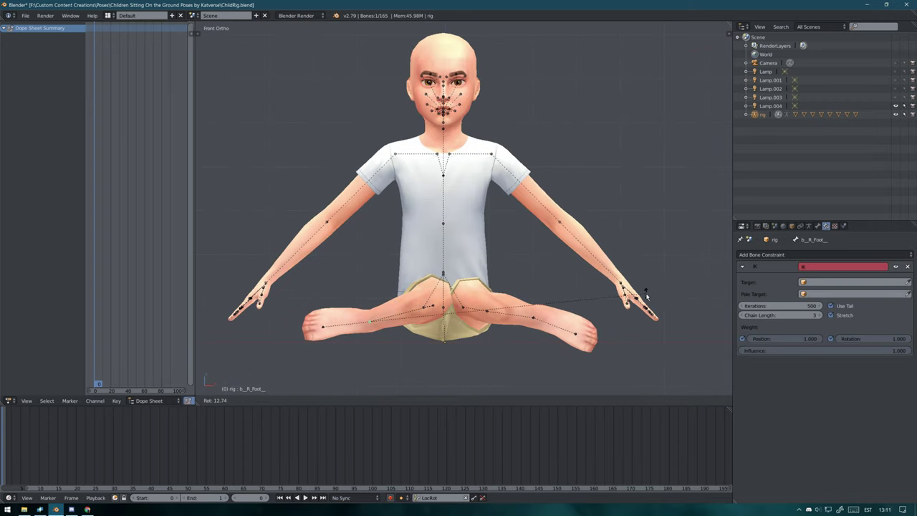
{"action": "middle_click_drag", "start_coordinate": [535, 321], "coordinate": [519, 244]}
{"action": "key", "text": "alt+i"}
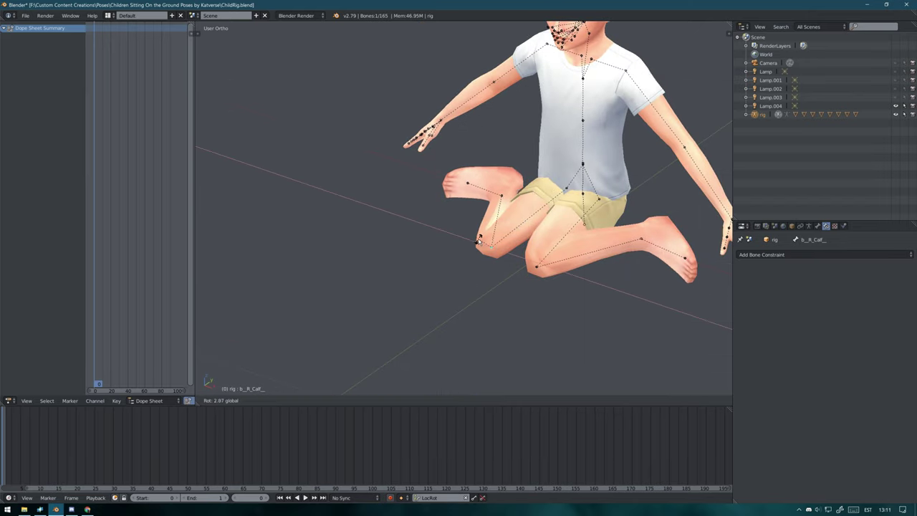
Nudge and rotate the calf bone, then undo the last rotation
{"action": "right_click", "coordinate": [518, 238]}
{"action": "key", "text": "KP_1"}
{"action": "key", "text": "g"}
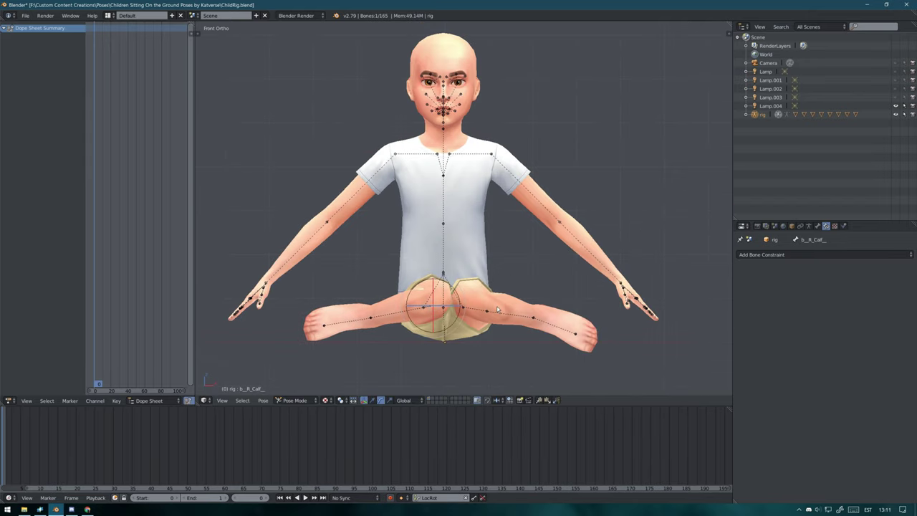
{"action": "key", "text": "r"}
{"action": "key", "text": "r"}
{"action": "key", "text": "ctrl+z"}
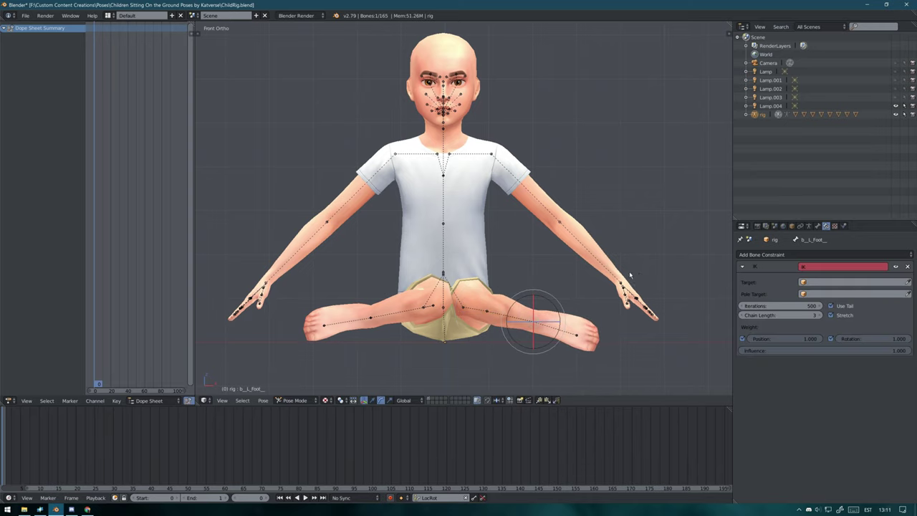
Select the right calf and foot bones and review the crossed legs from above, side and below
{"action": "right_click", "coordinate": [435, 307]}
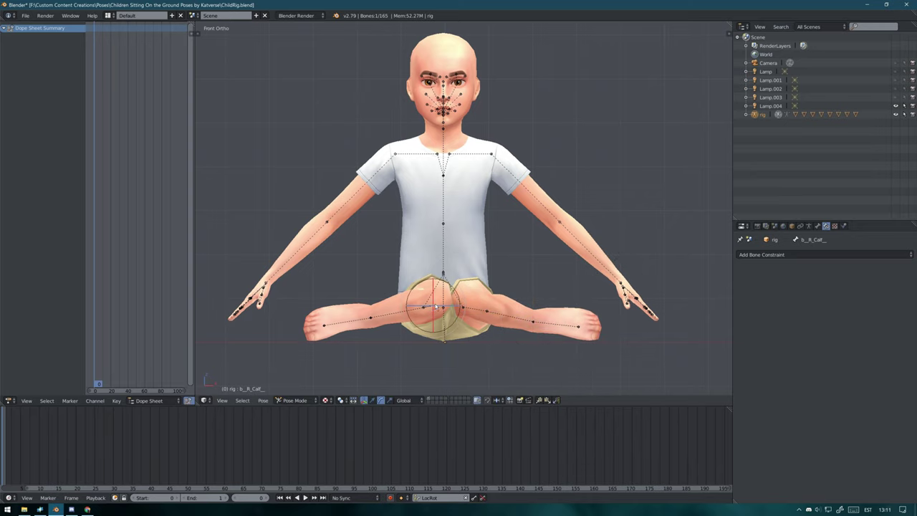
{"action": "middle_click_drag", "start_coordinate": [521, 267], "coordinate": [426, 211]}
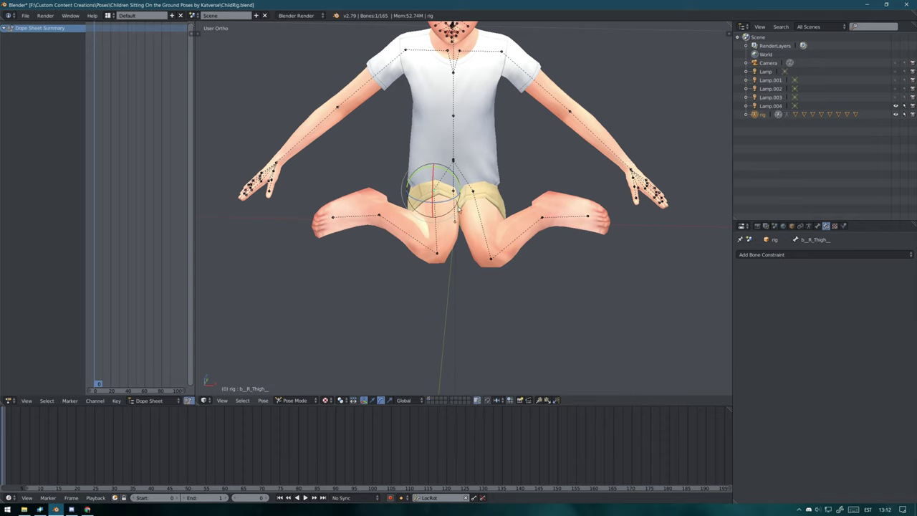
{"action": "key", "text": "KP_1"}
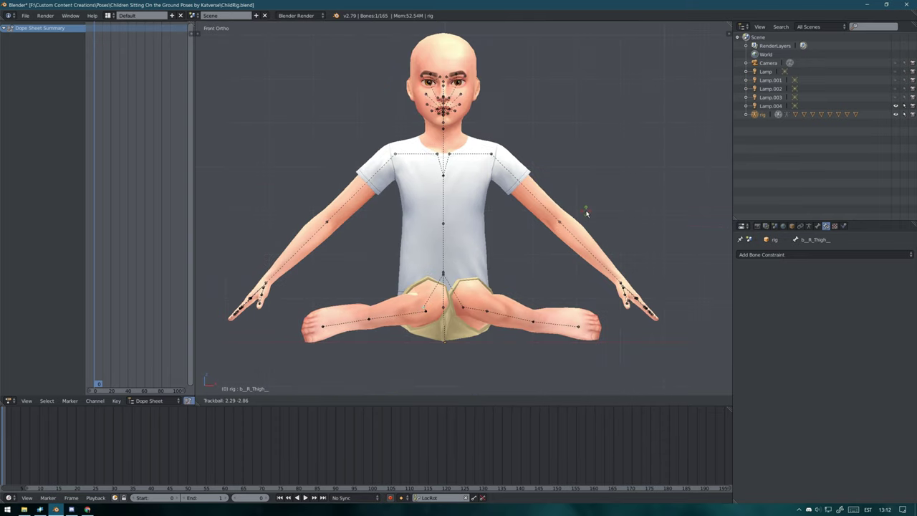
{"action": "right_click", "coordinate": [369, 320]}
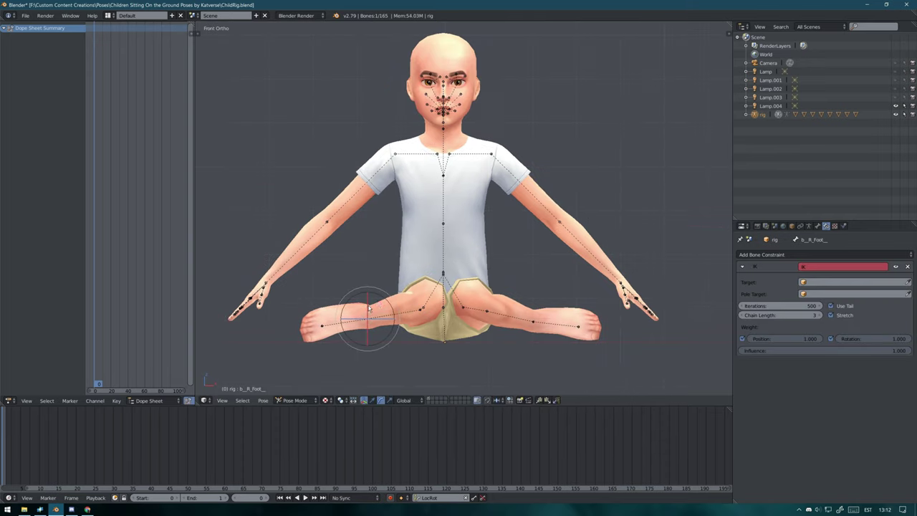
{"action": "middle_click_drag", "start_coordinate": [369, 308], "coordinate": [440, 305]}
{"action": "key", "text": "KP_1"}
{"action": "mouse_move", "coordinate": [593, 242]}
{"action": "middle_mouse_down"}
{"action": "mouse_move", "coordinate": [579, 268]}
{"action": "mouse_move", "coordinate": [486, 228]}
{"action": "middle_mouse_up"}
{"action": "key", "text": "bracketleft"}
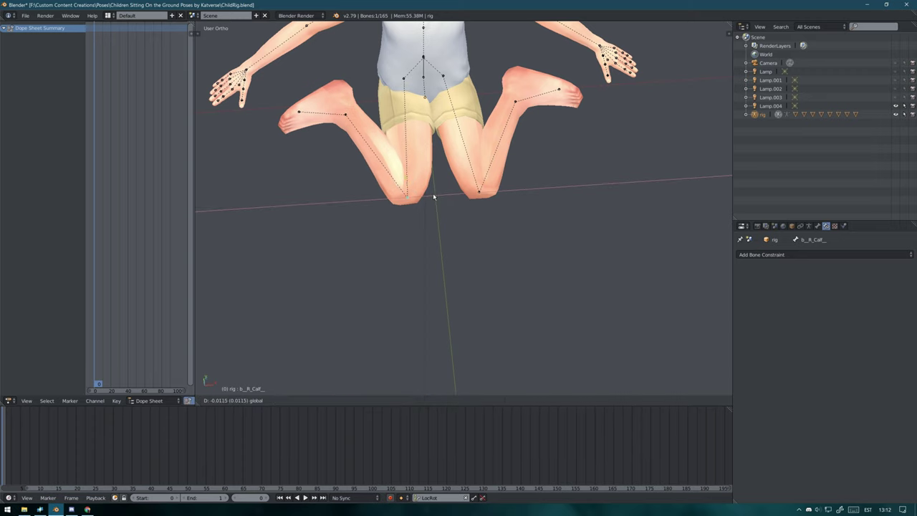
{"action": "key", "text": "KP_1"}
{"action": "mouse_move", "coordinate": [440, 195]}
{"action": "middle_mouse_down"}
{"action": "mouse_move", "coordinate": [351, 222]}
{"action": "mouse_move", "coordinate": [361, 285]}
{"action": "middle_mouse_up"}
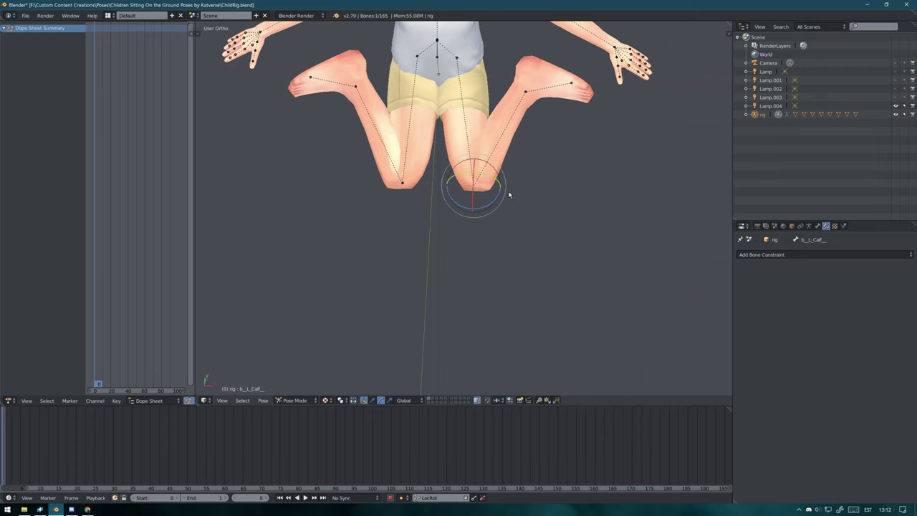
{"action": "key", "text": "KP_1"}
Keyframe the right hand bone and move it down onto the crossed foot
{"action": "right_click", "coordinate": [251, 301]}
{"action": "key", "text": "shift+i"}
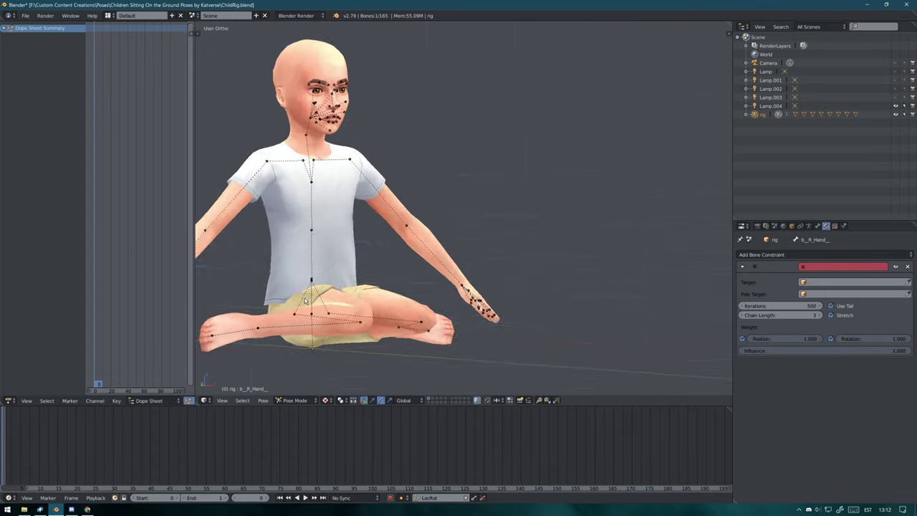
{"action": "middle_click_drag", "start_coordinate": [251, 301], "coordinate": [327, 344]}
{"action": "key", "text": "g"}
{"action": "left_click", "coordinate": [444, 308]}
{"action": "mouse_move", "coordinate": [444, 308]}
{"action": "middle_mouse_down"}
{"action": "mouse_move", "coordinate": [374, 289]}
{"action": "mouse_move", "coordinate": [384, 288]}
{"action": "mouse_move", "coordinate": [346, 223]}
{"action": "mouse_move", "coordinate": [525, 211]}
{"action": "middle_mouse_up"}
{"action": "scroll", "coordinate": [351, 228], "scroll_direction": "up", "scroll_amount": 5}
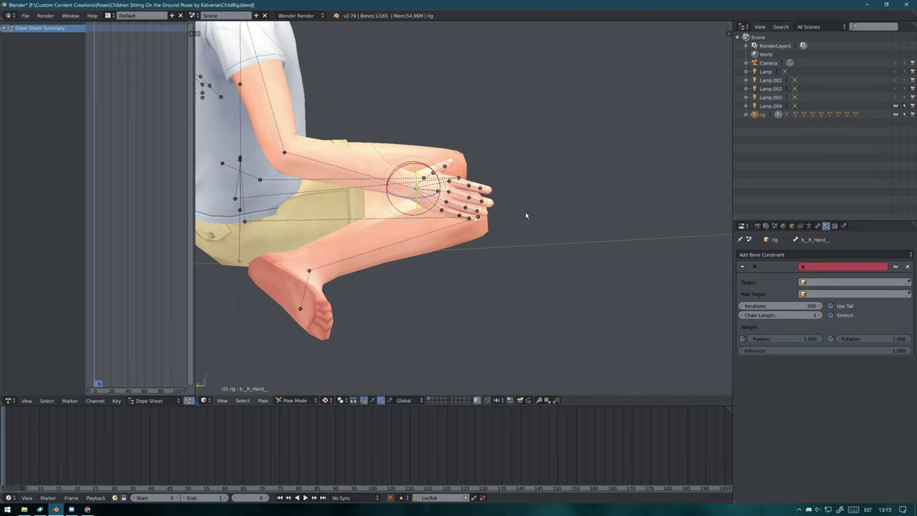
Expand the viewport display options in the sidebar, then hide the sidebar again
{"action": "key", "text": "n"}
{"action": "left_click", "coordinate": [657, 240]}
{"action": "key", "text": "n"}
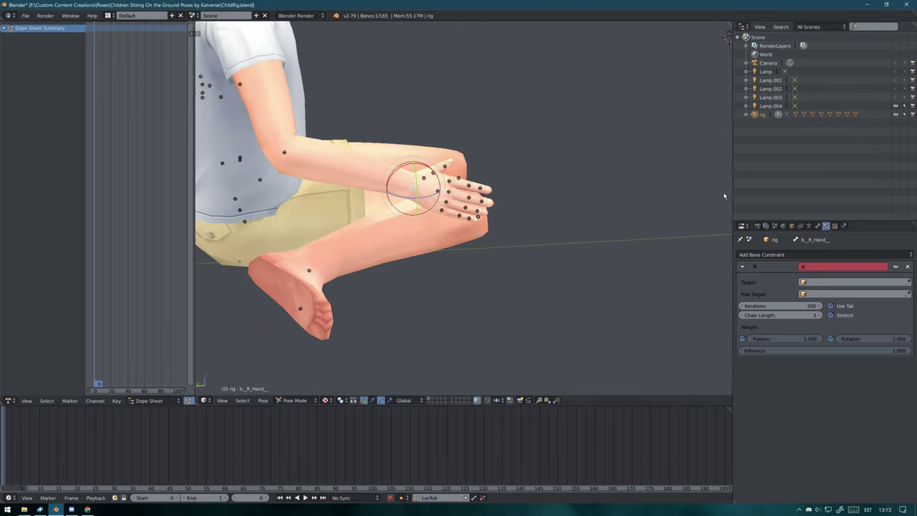
{"action": "mouse_move", "coordinate": [601, 243]}
{"action": "middle_mouse_down"}
{"action": "mouse_move", "coordinate": [483, 305]}
{"action": "mouse_move", "coordinate": [487, 319]}
{"action": "mouse_move", "coordinate": [380, 356]}
{"action": "mouse_move", "coordinate": [516, 332]}
{"action": "middle_mouse_up"}
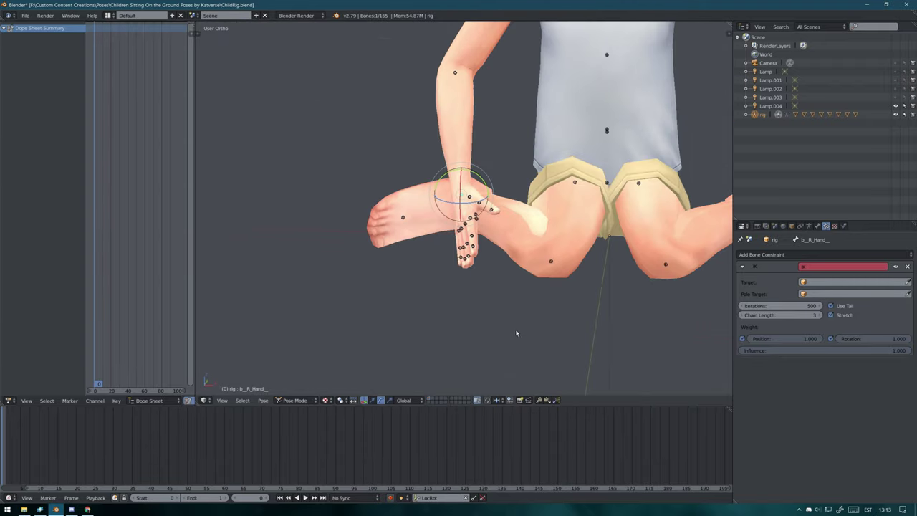
Rotate the right forearm bone down toward the foot
{"action": "key", "text": "g"}
{"action": "key", "text": "Escape"}
{"action": "middle_click_drag", "start_coordinate": [456, 356], "coordinate": [522, 352]}
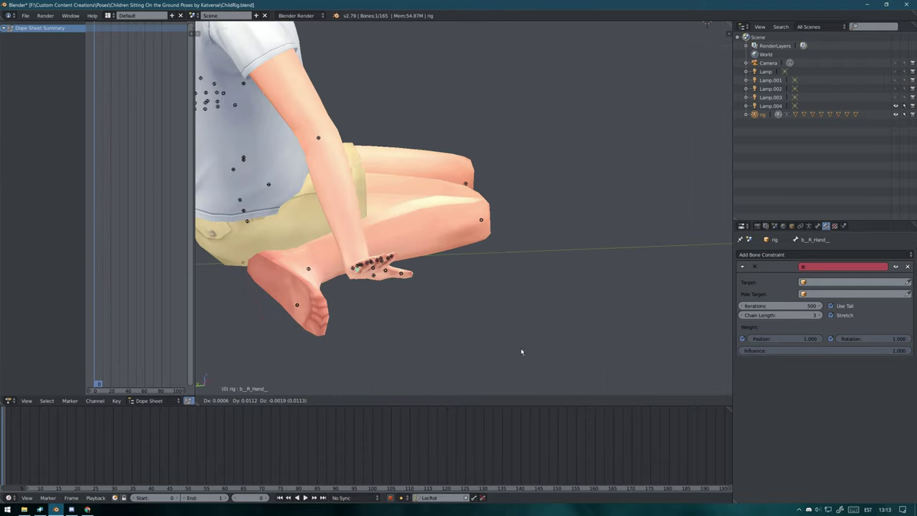
{"action": "right_click", "coordinate": [454, 375]}
{"action": "mouse_move", "coordinate": [454, 374]}
{"action": "middle_mouse_down"}
{"action": "mouse_move", "coordinate": [448, 116]}
{"action": "mouse_move", "coordinate": [353, 98]}
{"action": "middle_mouse_up"}
Keyframe the right hand and rotate the right clavicle to lower the arm
{"action": "right_click", "coordinate": [276, 240]}
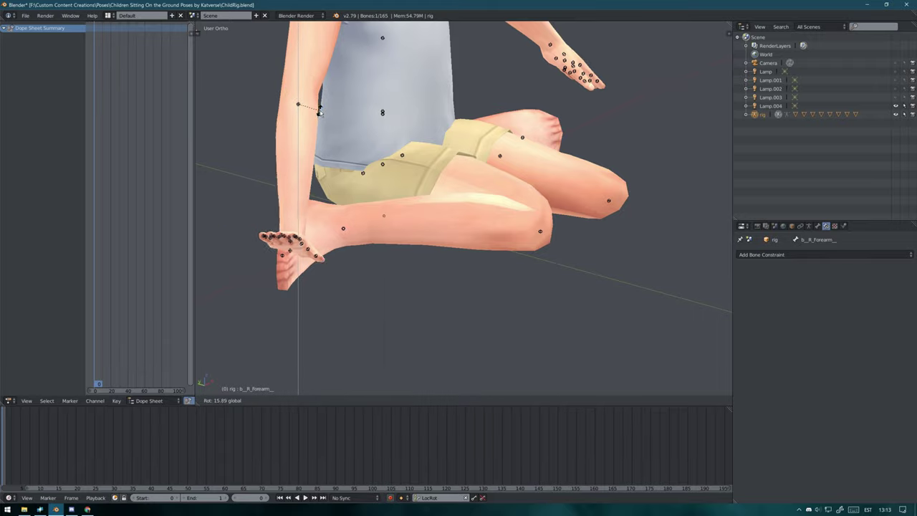
{"action": "middle_click_drag", "start_coordinate": [276, 240], "coordinate": [424, 194]}
{"action": "key", "text": "shift+i"}
{"action": "mouse_move", "coordinate": [427, 234]}
{"action": "middle_mouse_down"}
{"action": "mouse_move", "coordinate": [468, 270]}
{"action": "mouse_move", "coordinate": [606, 274]}
{"action": "mouse_move", "coordinate": [512, 287]}
{"action": "mouse_move", "coordinate": [384, 284]}
{"action": "mouse_move", "coordinate": [420, 316]}
{"action": "mouse_move", "coordinate": [491, 313]}
{"action": "mouse_move", "coordinate": [522, 63]}
{"action": "middle_mouse_up"}
{"action": "right_click", "coordinate": [521, 59]}
{"action": "left_click_drag", "start_coordinate": [521, 56], "coordinate": [532, 46]}
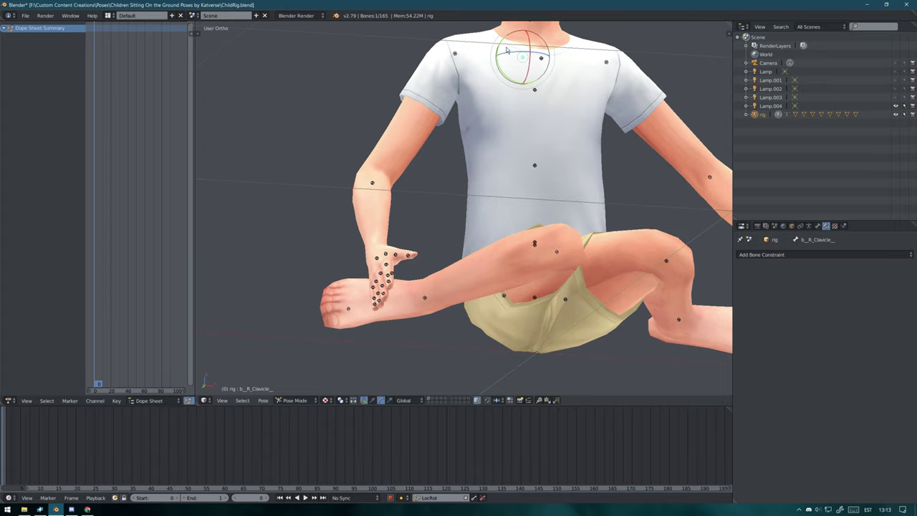
Rotate the right upper arm bone down toward the legs
{"action": "mouse_move", "coordinate": [532, 46]}
{"action": "middle_mouse_down"}
{"action": "mouse_move", "coordinate": [571, 86]}
{"action": "mouse_move", "coordinate": [549, 103]}
{"action": "middle_mouse_up"}
{"action": "scroll", "coordinate": [575, 99], "scroll_direction": "up", "scroll_amount": 3}
{"action": "scroll", "coordinate": [548, 101], "scroll_direction": "up", "scroll_amount": 2}
{"action": "right_click", "coordinate": [541, 96]}
{"action": "key", "text": "r"}
{"action": "left_click", "coordinate": [545, 100]}
{"action": "scroll", "coordinate": [351, 195], "scroll_direction": "up", "scroll_amount": 2}
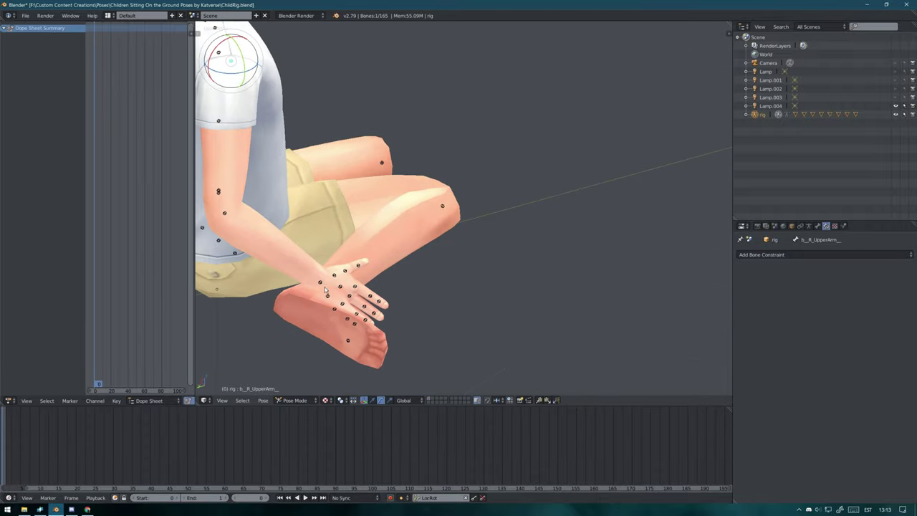
Move the right hand control bone lower onto the ankle, then select the pinky base bone
{"action": "right_click", "coordinate": [358, 297]}
{"action": "mouse_move", "coordinate": [358, 297]}
{"action": "middle_mouse_down"}
{"action": "mouse_move", "coordinate": [244, 221]}
{"action": "mouse_move", "coordinate": [475, 190]}
{"action": "mouse_move", "coordinate": [584, 150]}
{"action": "middle_mouse_up"}
{"action": "key", "text": "g"}
{"action": "left_click", "coordinate": [387, 189]}
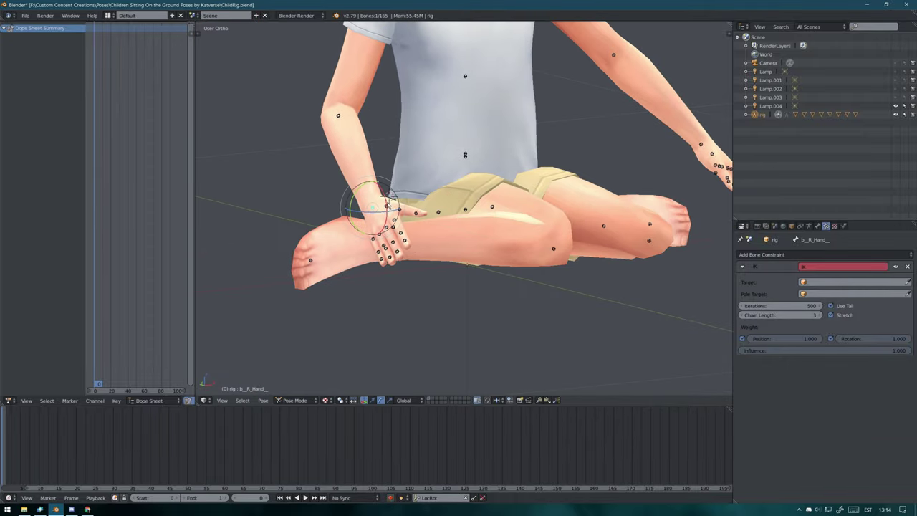
{"action": "middle_click_drag", "start_coordinate": [388, 204], "coordinate": [444, 219]}
{"action": "scroll", "coordinate": [418, 160], "scroll_direction": "up", "scroll_amount": 5}
{"action": "middle_click_drag", "start_coordinate": [389, 162], "coordinate": [414, 204]}
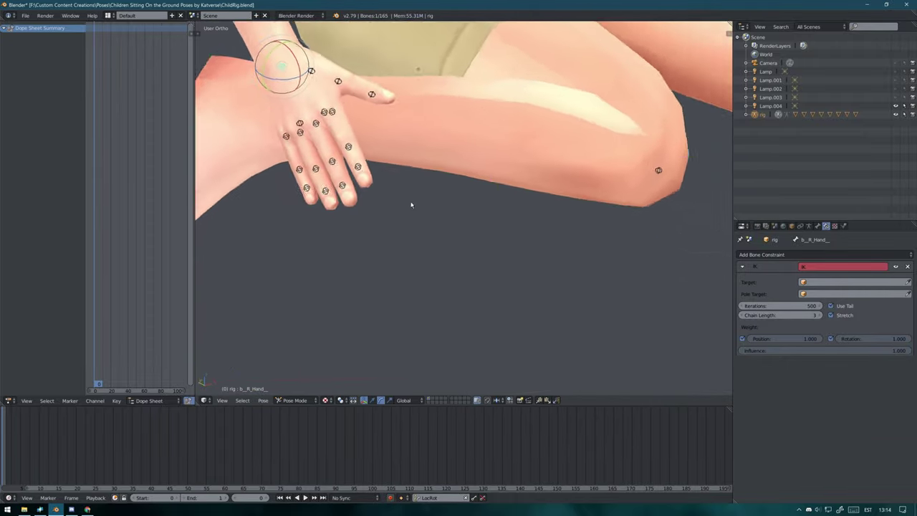
{"action": "right_click", "coordinate": [261, 147]}
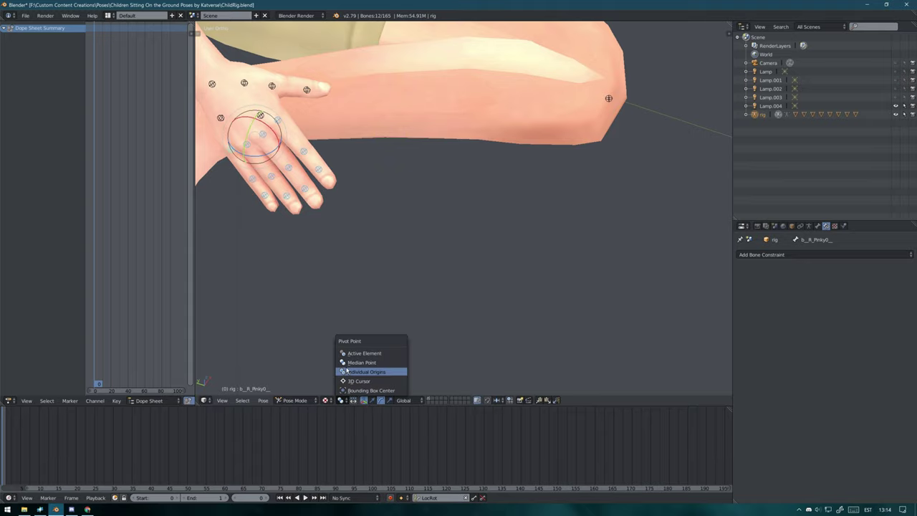
Keyframe the right hand bone and rotate it to rest on the shin
{"action": "middle_click_drag", "start_coordinate": [315, 297], "coordinate": [350, 229]}
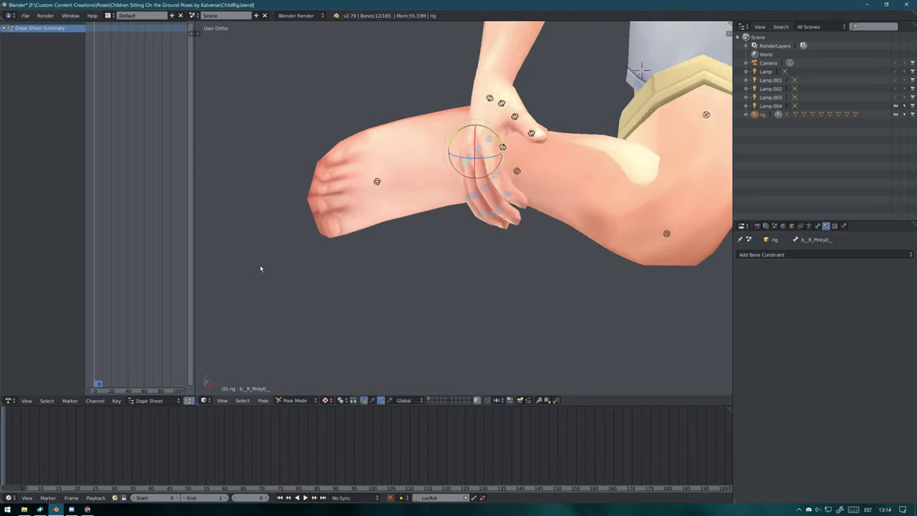
{"action": "key", "text": "KP_1"}
{"action": "scroll", "coordinate": [445, 309], "scroll_direction": "down", "scroll_amount": 3}
{"action": "scroll", "coordinate": [445, 309], "scroll_direction": "up", "scroll_amount": 2}
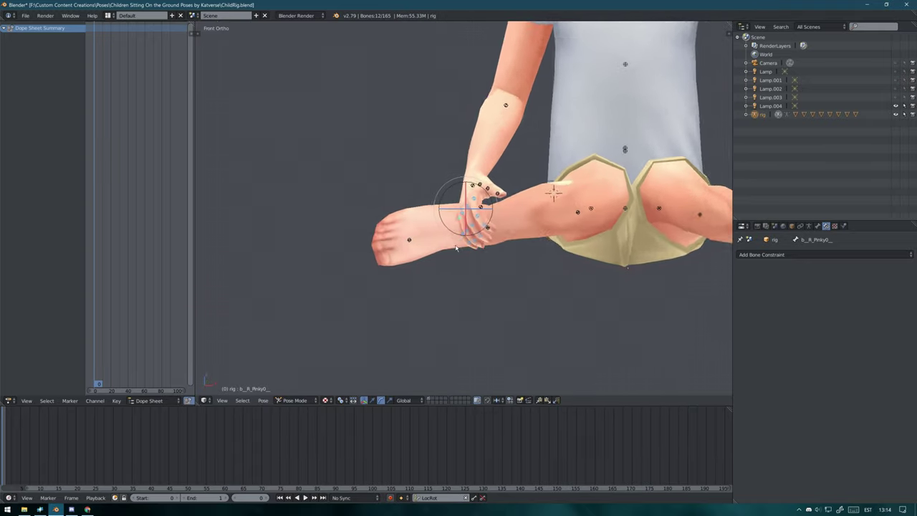
{"action": "mouse_move", "coordinate": [446, 309]}
{"action": "middle_mouse_down"}
{"action": "mouse_move", "coordinate": [552, 193]}
{"action": "mouse_move", "coordinate": [174, 186]}
{"action": "middle_mouse_up"}
{"action": "right_click", "coordinate": [256, 205]}
{"action": "key", "text": "shift+i"}
{"action": "key", "text": "r"}
{"action": "key", "text": "r"}
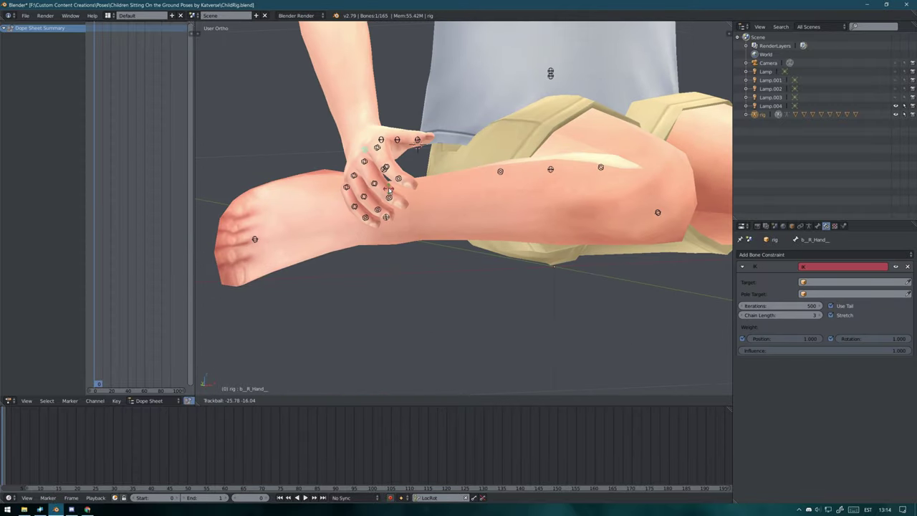
{"action": "left_click", "coordinate": [414, 146]}
{"action": "mouse_move", "coordinate": [414, 147]}
{"action": "middle_mouse_down"}
{"action": "mouse_move", "coordinate": [490, 166]}
{"action": "mouse_move", "coordinate": [475, 163]}
{"action": "mouse_move", "coordinate": [458, 97]}
{"action": "mouse_move", "coordinate": [470, 119]}
{"action": "mouse_move", "coordinate": [500, 76]}
{"action": "mouse_move", "coordinate": [432, 66]}
{"action": "mouse_move", "coordinate": [550, 263]}
{"action": "middle_mouse_up"}
Rotate the right thumb tip around Z and turn the hand to fit the ankle
{"action": "right_click", "coordinate": [457, 93]}
{"action": "key", "text": "r"}
{"action": "key", "text": "z"}
{"action": "right_click", "coordinate": [470, 119]}
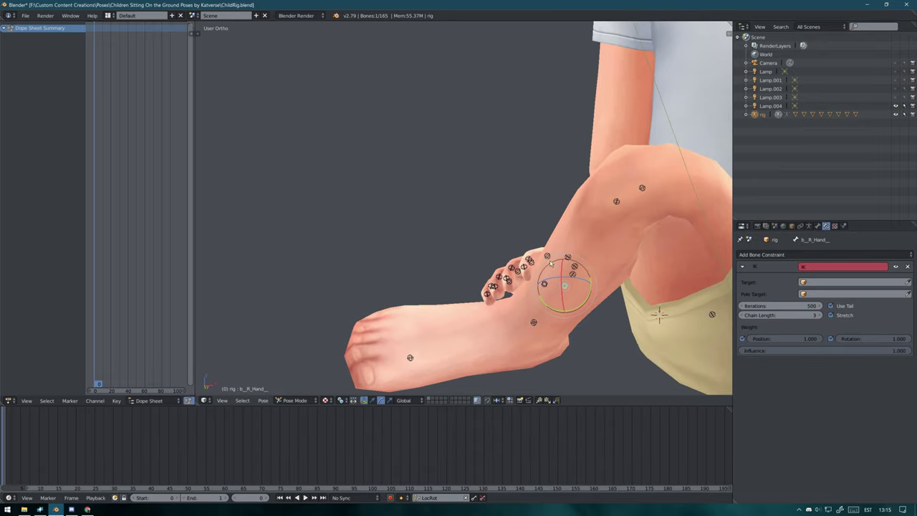
{"action": "key", "text": "r"}
{"action": "left_click", "coordinate": [592, 289]}
{"action": "mouse_move", "coordinate": [591, 289]}
{"action": "middle_mouse_down"}
{"action": "mouse_move", "coordinate": [539, 233]}
{"action": "mouse_move", "coordinate": [515, 224]}
{"action": "middle_mouse_up"}
Move the right pinky tip bone down onto the leg
{"action": "right_click", "coordinate": [535, 274]}
{"action": "key", "text": "g"}
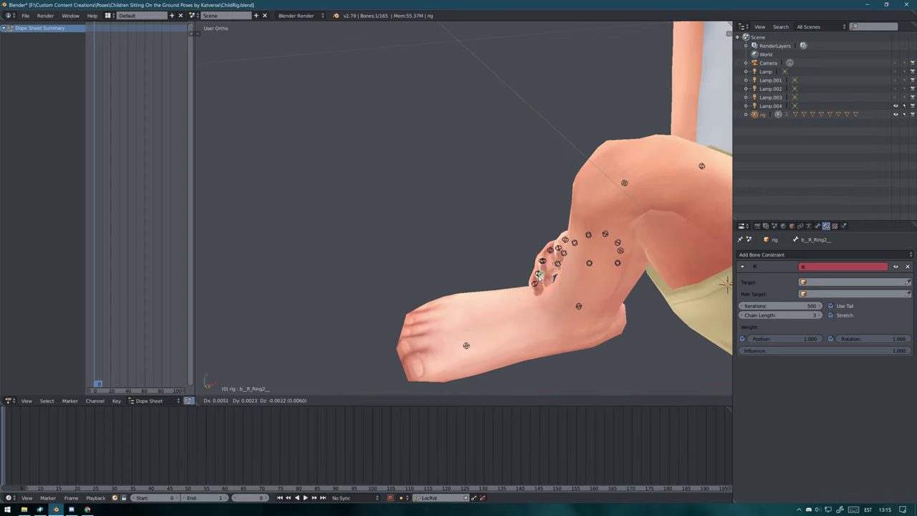
{"action": "mouse_move", "coordinate": [553, 245]}
{"action": "middle_mouse_down"}
{"action": "mouse_move", "coordinate": [600, 266]}
{"action": "mouse_move", "coordinate": [576, 297]}
{"action": "mouse_move", "coordinate": [597, 267]}
{"action": "mouse_move", "coordinate": [454, 303]}
{"action": "mouse_move", "coordinate": [470, 336]}
{"action": "mouse_move", "coordinate": [542, 204]}
{"action": "mouse_move", "coordinate": [566, 239]}
{"action": "mouse_move", "coordinate": [577, 233]}
{"action": "mouse_move", "coordinate": [577, 179]}
{"action": "mouse_move", "coordinate": [567, 181]}
{"action": "mouse_move", "coordinate": [595, 154]}
{"action": "mouse_move", "coordinate": [606, 168]}
{"action": "mouse_move", "coordinate": [511, 210]}
{"action": "mouse_move", "coordinate": [367, 244]}
{"action": "mouse_move", "coordinate": [386, 292]}
{"action": "mouse_move", "coordinate": [458, 309]}
{"action": "mouse_move", "coordinate": [409, 253]}
{"action": "mouse_move", "coordinate": [326, 313]}
{"action": "mouse_move", "coordinate": [297, 82]}
{"action": "mouse_move", "coordinate": [377, 80]}
{"action": "mouse_move", "coordinate": [350, 86]}
{"action": "mouse_move", "coordinate": [555, 147]}
{"action": "middle_mouse_up"}
{"action": "left_click", "coordinate": [575, 298]}
Adjust the three spine bones, keyframe the right hand and rotate the right forearm
{"action": "right_click", "coordinate": [573, 224]}
{"action": "right_click", "coordinate": [577, 179]}
{"action": "right_click", "coordinate": [595, 154]}
{"action": "right_click", "coordinate": [461, 308]}
{"action": "key", "text": "shift+i"}
{"action": "right_click", "coordinate": [296, 82]}
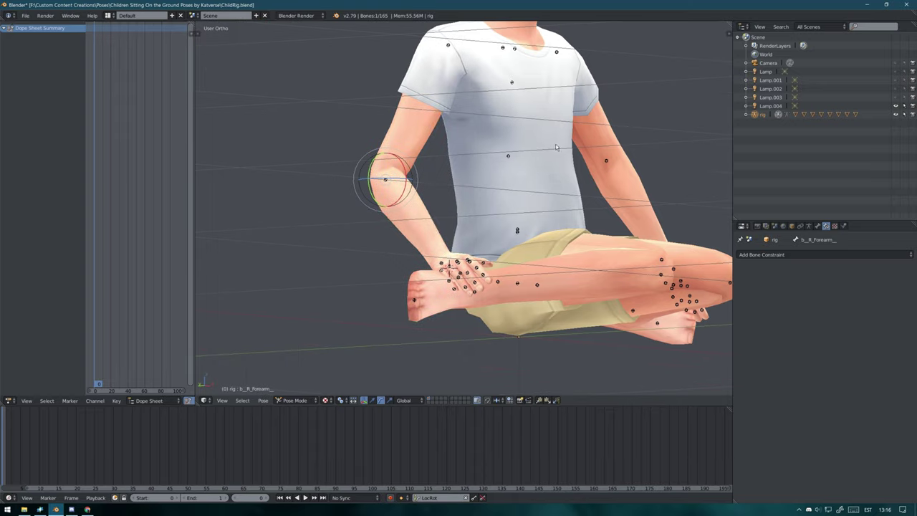
{"action": "left_click", "coordinate": [474, 188]}
Curl the right pinky around the ankle by rotating its base and moving its tip
{"action": "scroll", "coordinate": [508, 216], "scroll_direction": "up", "scroll_amount": 4}
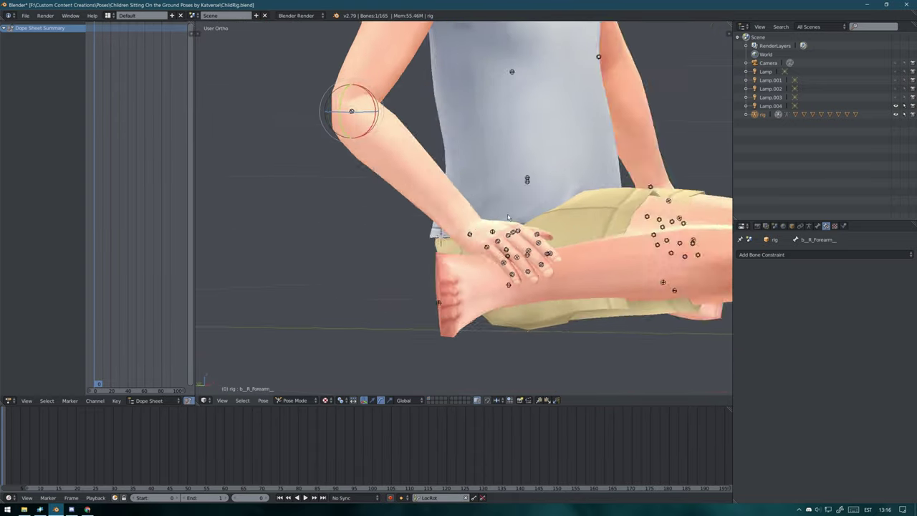
{"action": "right_click", "coordinate": [508, 216]}
{"action": "mouse_move", "coordinate": [508, 217]}
{"action": "middle_mouse_down"}
{"action": "mouse_move", "coordinate": [488, 280]}
{"action": "mouse_move", "coordinate": [463, 200]}
{"action": "middle_mouse_up"}
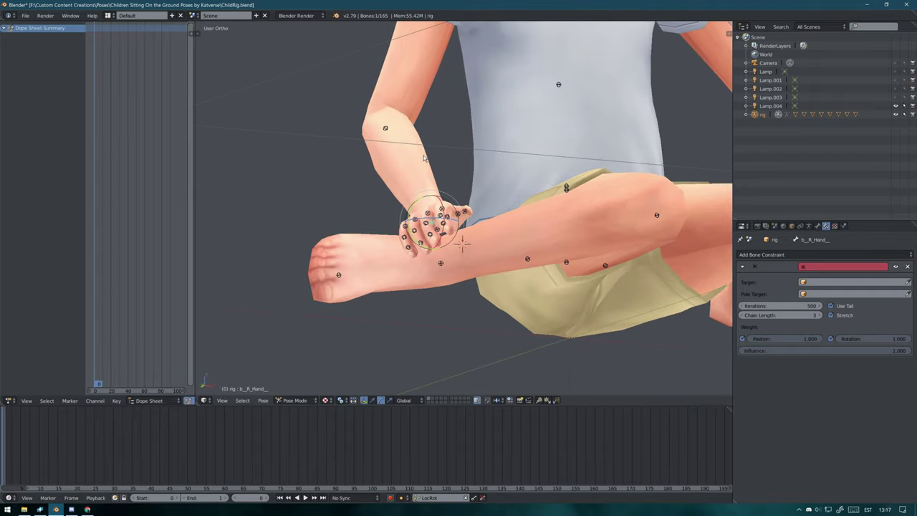
{"action": "mouse_move", "coordinate": [424, 157]}
{"action": "middle_mouse_down"}
{"action": "mouse_move", "coordinate": [520, 216]}
{"action": "mouse_move", "coordinate": [451, 194]}
{"action": "mouse_move", "coordinate": [500, 170]}
{"action": "mouse_move", "coordinate": [470, 119]}
{"action": "mouse_move", "coordinate": [398, 129]}
{"action": "middle_mouse_up"}
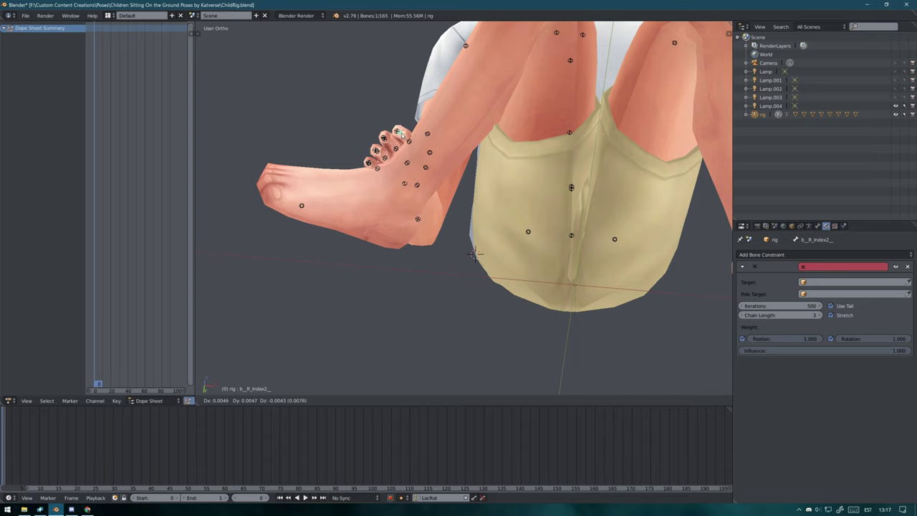
{"action": "mouse_move", "coordinate": [366, 162]}
{"action": "middle_mouse_down"}
{"action": "mouse_move", "coordinate": [503, 236]}
{"action": "mouse_move", "coordinate": [430, 163]}
{"action": "middle_mouse_up"}
{"action": "right_click", "coordinate": [502, 237]}
{"action": "left_click", "coordinate": [520, 220]}
{"action": "right_click", "coordinate": [412, 144]}
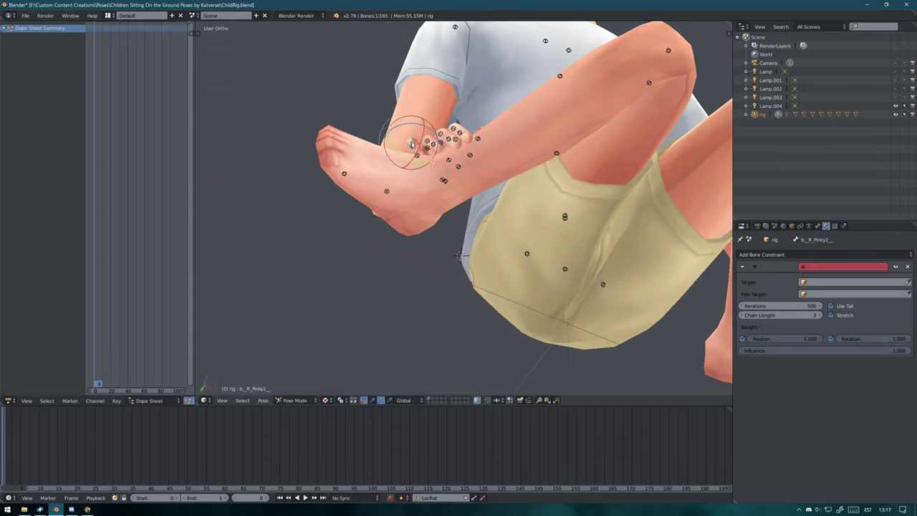
{"action": "left_click", "coordinate": [418, 149]}
{"action": "scroll", "coordinate": [413, 203], "scroll_direction": "down", "scroll_amount": 4}
{"action": "mouse_move", "coordinate": [413, 203]}
{"action": "middle_mouse_down"}
{"action": "mouse_move", "coordinate": [389, 203]}
{"action": "mouse_move", "coordinate": [543, 266]}
{"action": "mouse_move", "coordinate": [532, 331]}
{"action": "middle_mouse_up"}
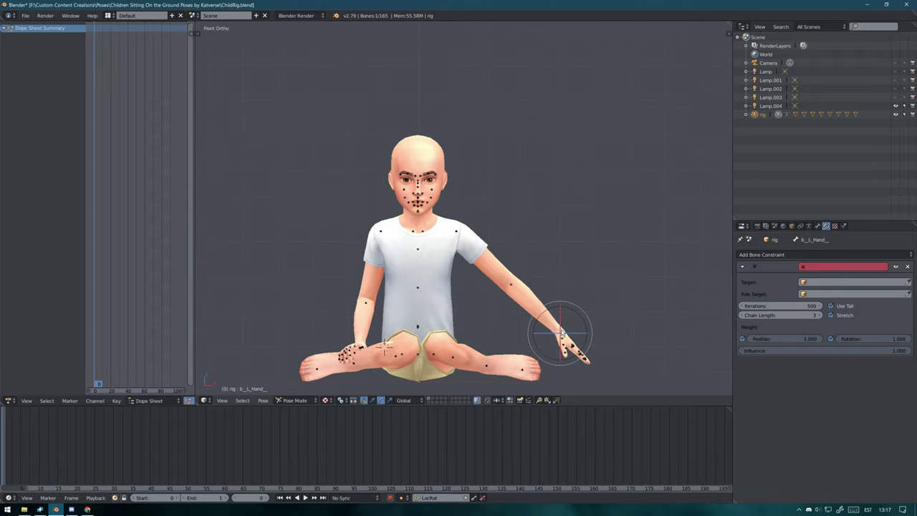
Place the left hand control bone onto the left knee
{"action": "right_click", "coordinate": [428, 235]}
{"action": "mouse_move", "coordinate": [428, 235]}
{"action": "middle_mouse_down"}
{"action": "mouse_move", "coordinate": [473, 240]}
{"action": "mouse_move", "coordinate": [466, 354]}
{"action": "mouse_move", "coordinate": [598, 290]}
{"action": "middle_mouse_up"}
{"action": "right_click", "coordinate": [507, 222]}
{"action": "right_click", "coordinate": [475, 216]}
{"action": "right_click", "coordinate": [466, 354]}
{"action": "scroll", "coordinate": [545, 315], "scroll_direction": "up", "scroll_amount": 5}
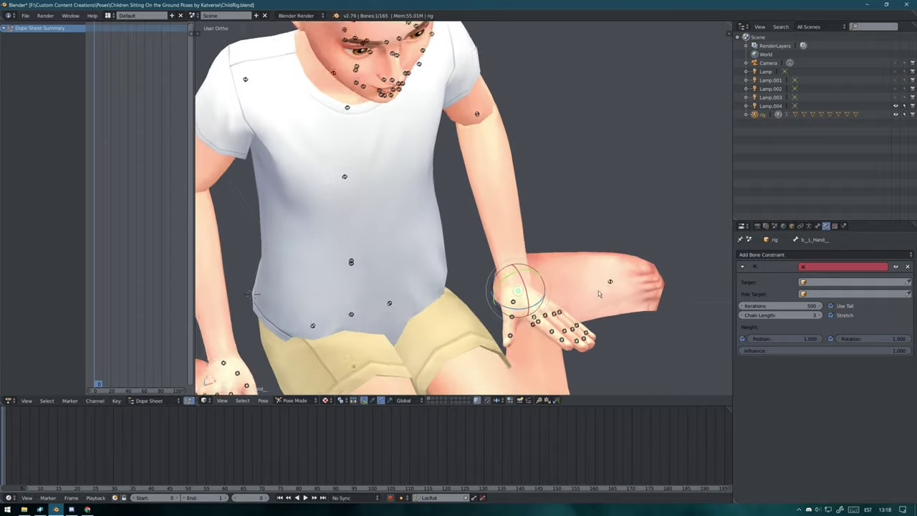
{"action": "scroll", "coordinate": [583, 255], "scroll_direction": "down", "scroll_amount": 3}
{"action": "middle_click_drag", "start_coordinate": [588, 250], "coordinate": [350, 321]}
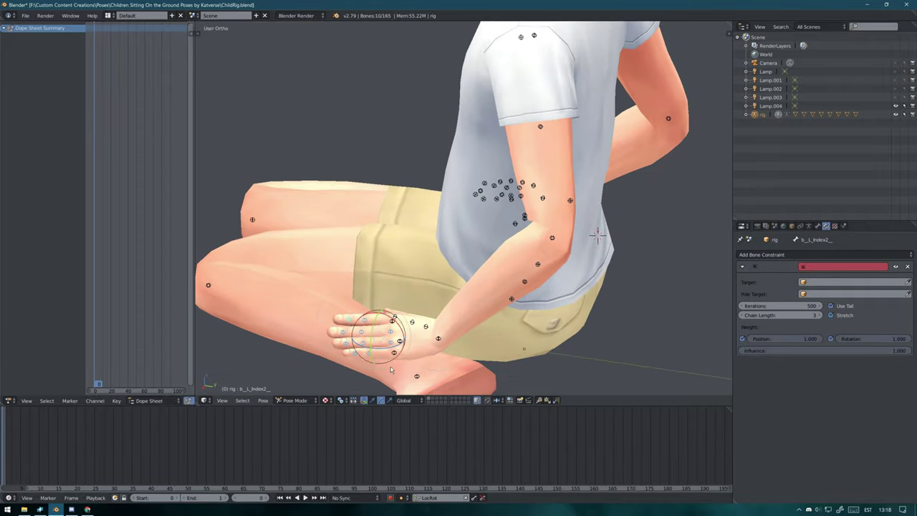
{"action": "middle_click_drag", "start_coordinate": [399, 334], "coordinate": [393, 306]}
Bend the base bones of the left index finger and pinky down onto the leg
{"action": "right_click", "coordinate": [393, 306]}
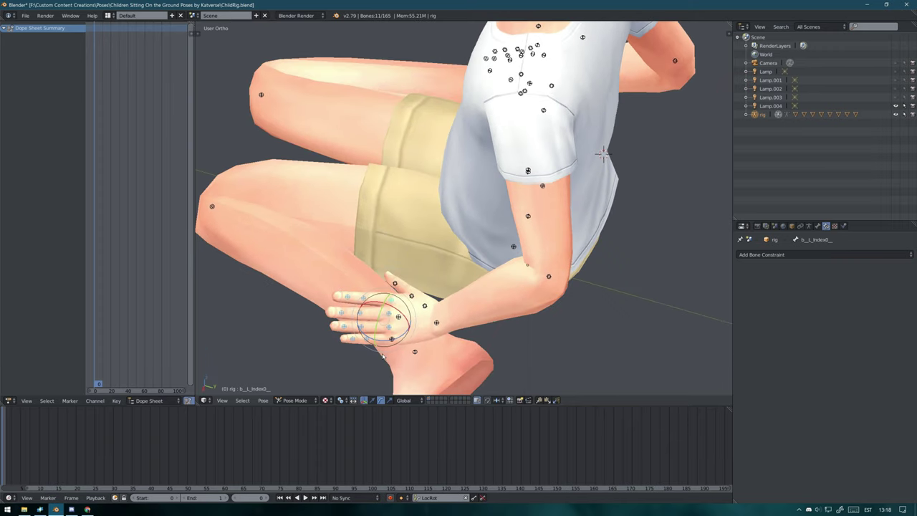
{"action": "left_click", "coordinate": [438, 308]}
{"action": "middle_click_drag", "start_coordinate": [437, 308], "coordinate": [552, 346]}
{"action": "right_click", "coordinate": [552, 345]}
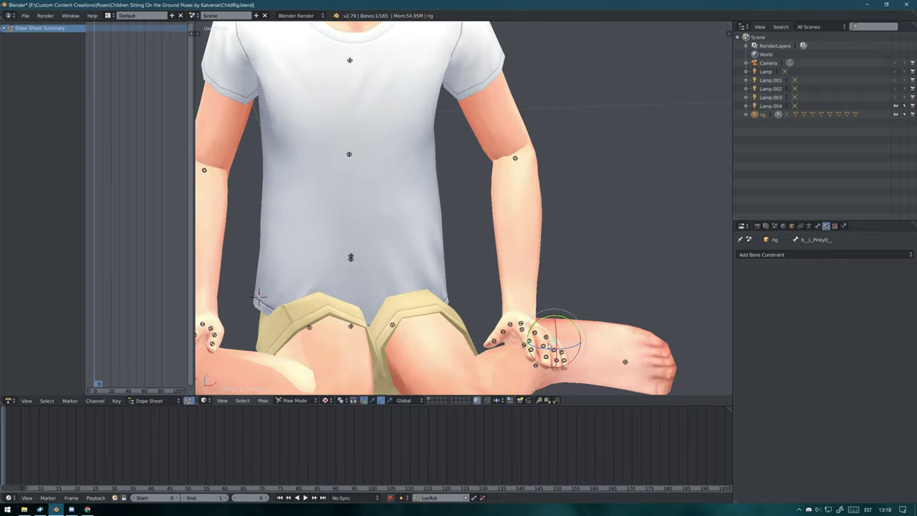
{"action": "middle_click_drag", "start_coordinate": [560, 356], "coordinate": [528, 355]}
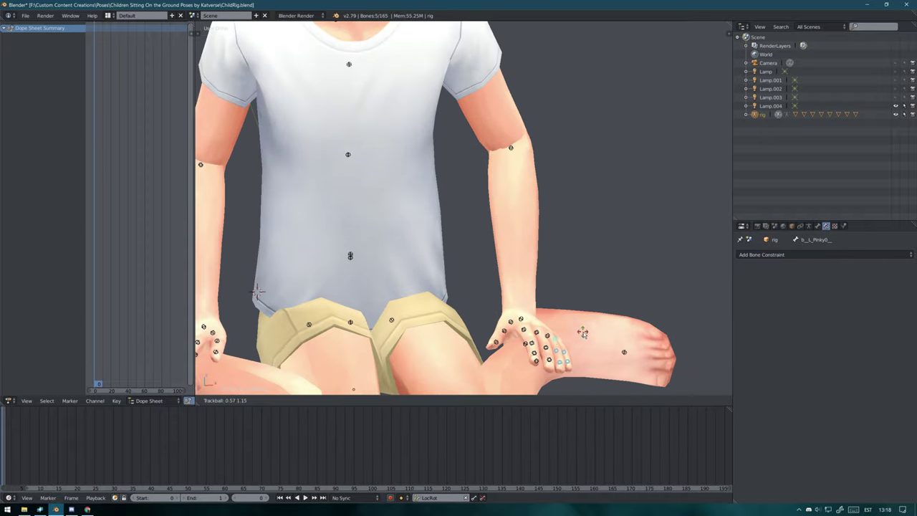
{"action": "left_click", "coordinate": [585, 356]}
{"action": "middle_click_drag", "start_coordinate": [585, 357], "coordinate": [514, 344]}
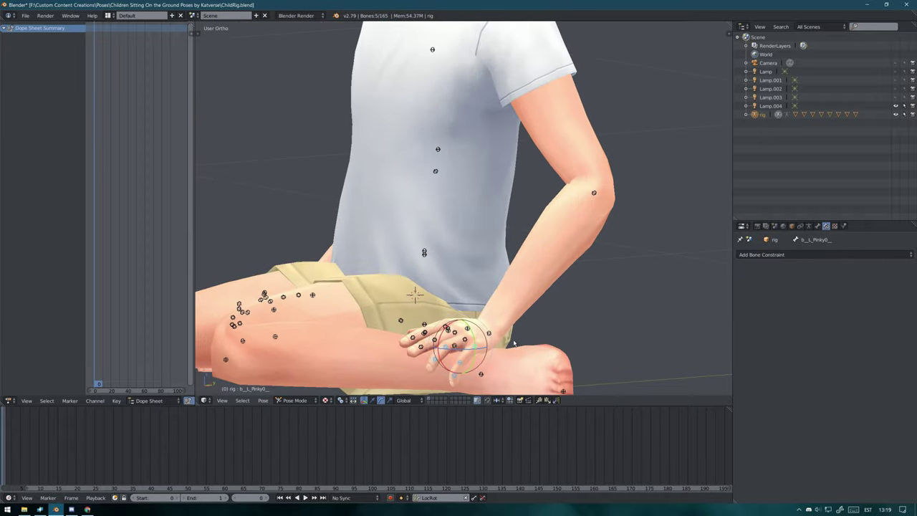
Reposition the left ring fingertip and rotate the left thumb to rest on the leg
{"action": "right_click_drag", "start_coordinate": [443, 353], "coordinate": [437, 367]}
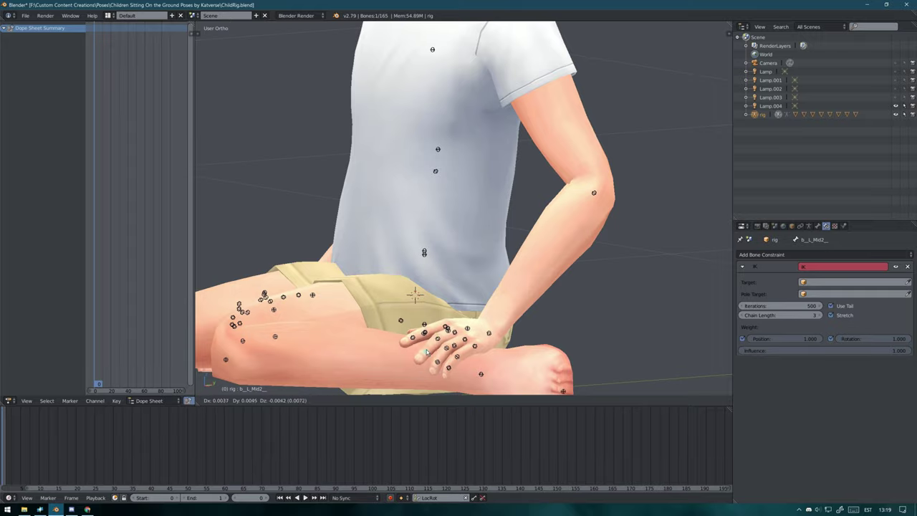
{"action": "left_click", "coordinate": [425, 352]}
{"action": "mouse_move", "coordinate": [426, 353]}
{"action": "middle_mouse_down"}
{"action": "mouse_move", "coordinate": [482, 241]}
{"action": "mouse_move", "coordinate": [537, 288]}
{"action": "mouse_move", "coordinate": [521, 337]}
{"action": "mouse_move", "coordinate": [528, 281]}
{"action": "mouse_move", "coordinate": [525, 324]}
{"action": "mouse_move", "coordinate": [494, 317]}
{"action": "mouse_move", "coordinate": [503, 317]}
{"action": "middle_mouse_up"}
{"action": "right_click", "coordinate": [482, 242]}
{"action": "right_click", "coordinate": [525, 324]}
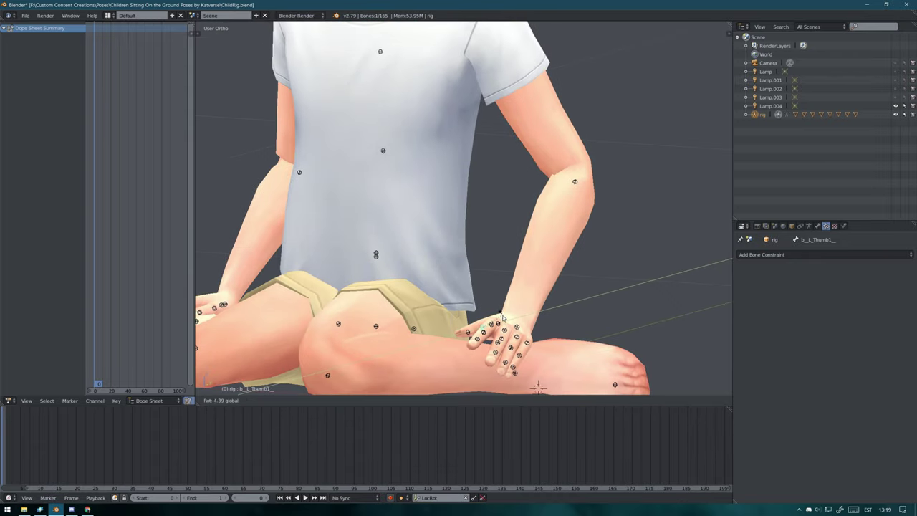
{"action": "left_click", "coordinate": [476, 309]}
{"action": "key", "text": "KP_1"}
Turn the neck and head bones slightly, then view the face from a three-quarter front angle
{"action": "scroll", "coordinate": [526, 249], "scroll_direction": "down", "scroll_amount": 4}
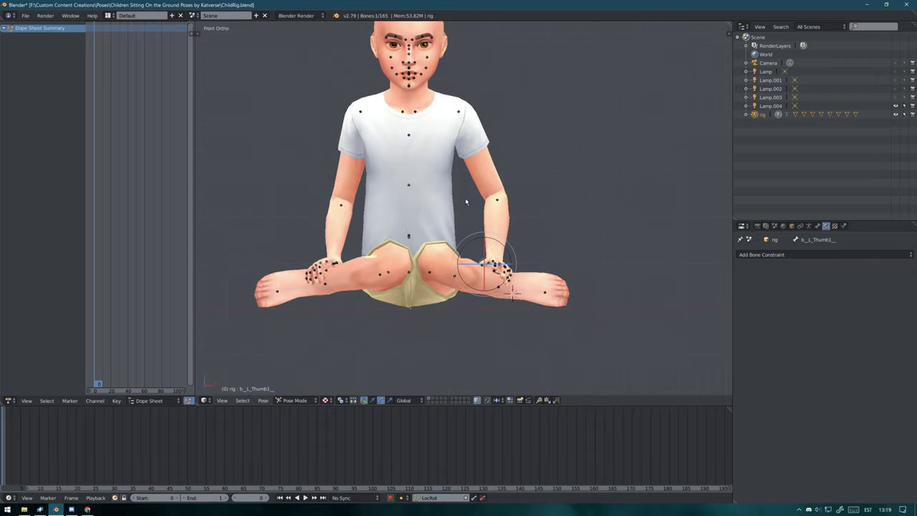
{"action": "scroll", "coordinate": [470, 217], "scroll_direction": "up", "scroll_amount": 4}
{"action": "middle_click_drag", "start_coordinate": [470, 218], "coordinate": [471, 200]}
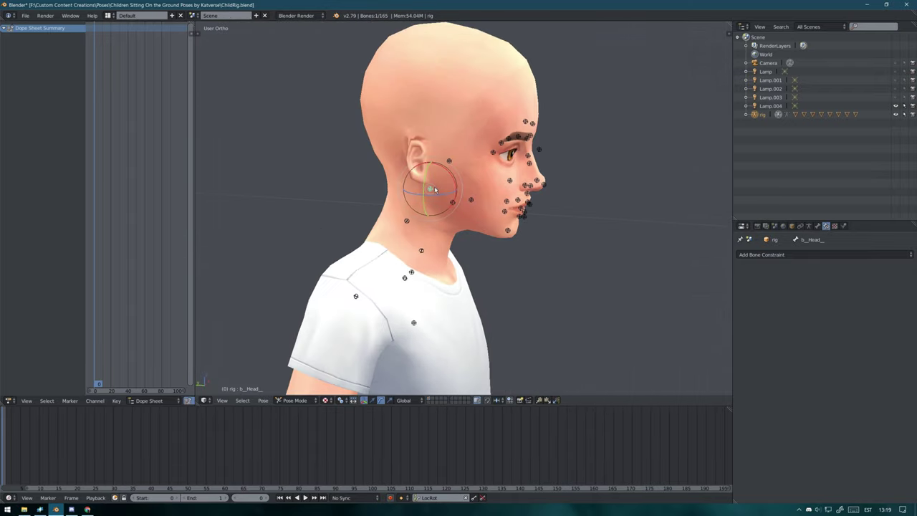
{"action": "left_click", "coordinate": [434, 208]}
{"action": "right_click", "coordinate": [457, 202]}
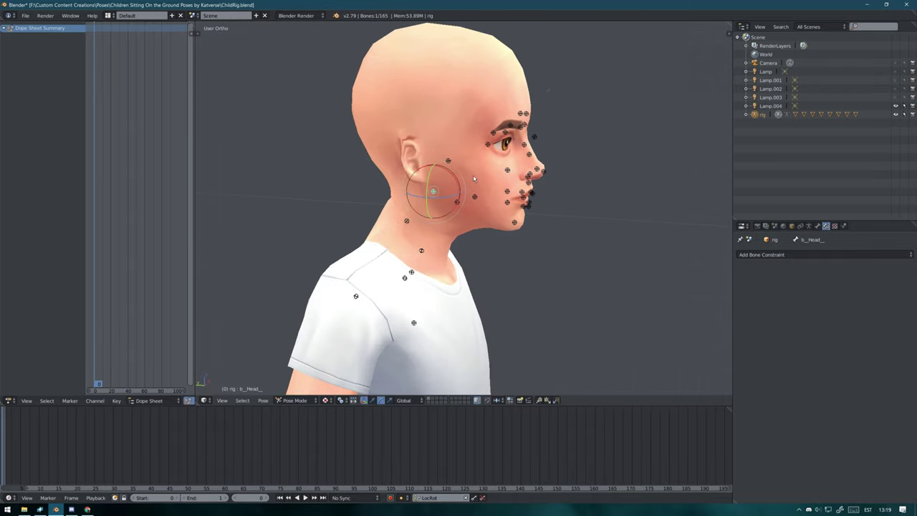
{"action": "left_click", "coordinate": [493, 197]}
{"action": "mouse_move", "coordinate": [493, 196]}
{"action": "middle_mouse_down"}
{"action": "mouse_move", "coordinate": [374, 181]}
{"action": "mouse_move", "coordinate": [549, 246]}
{"action": "middle_mouse_up"}
{"action": "scroll", "coordinate": [549, 247], "scroll_direction": "up", "scroll_amount": 2}
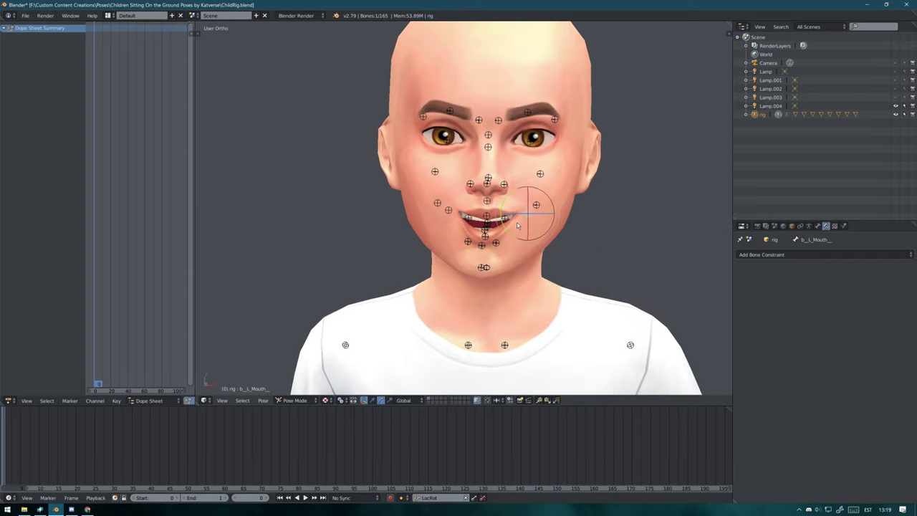
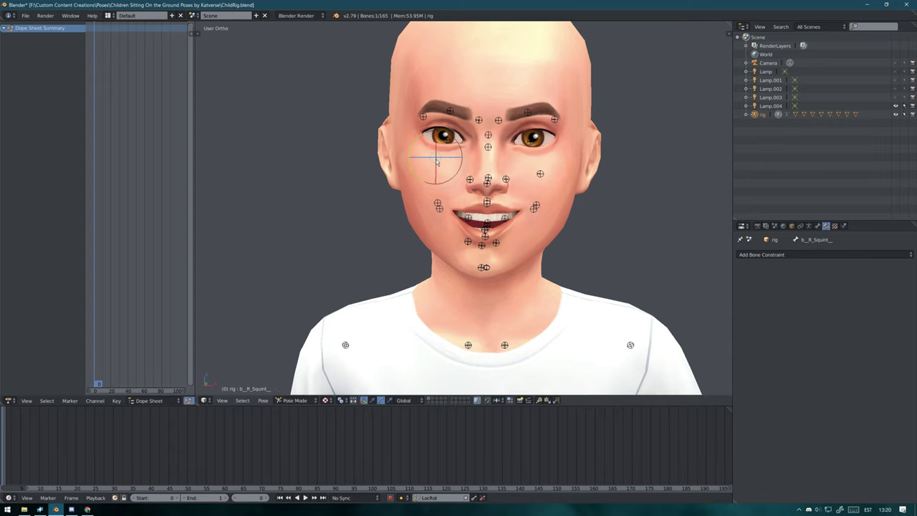
Confirm the lip bone position, then check the lower lip and jaw bones from the side and front views
{"action": "left_click", "coordinate": [477, 115]}
{"action": "middle_click_drag", "start_coordinate": [476, 115], "coordinate": [492, 163]}
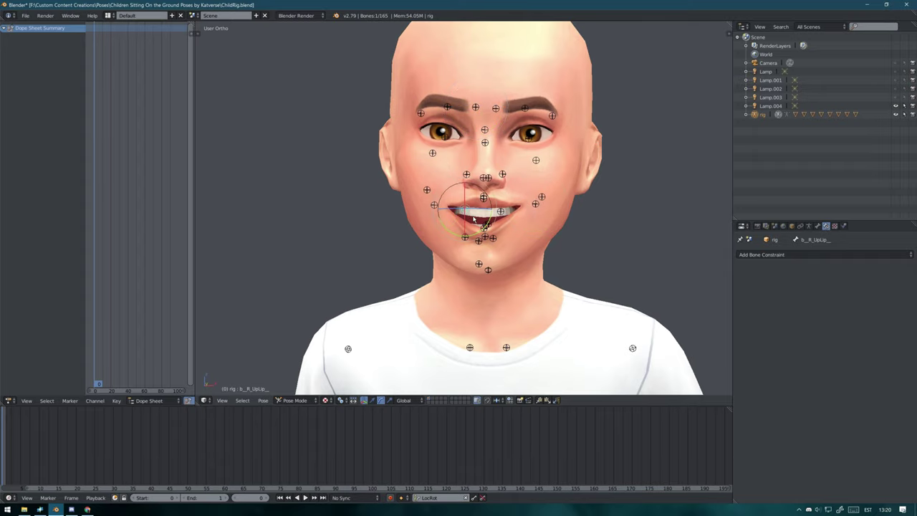
{"action": "right_click", "coordinate": [473, 218]}
{"action": "key", "text": "KP_3"}
{"action": "key", "text": "KP_1"}
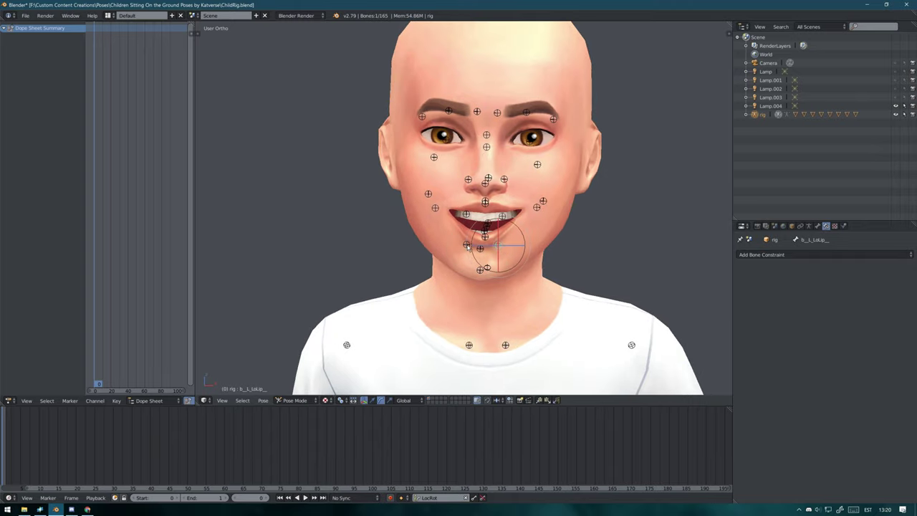
{"action": "right_click", "coordinate": [467, 246]}
{"action": "middle_click_drag", "start_coordinate": [467, 245], "coordinate": [490, 184]}
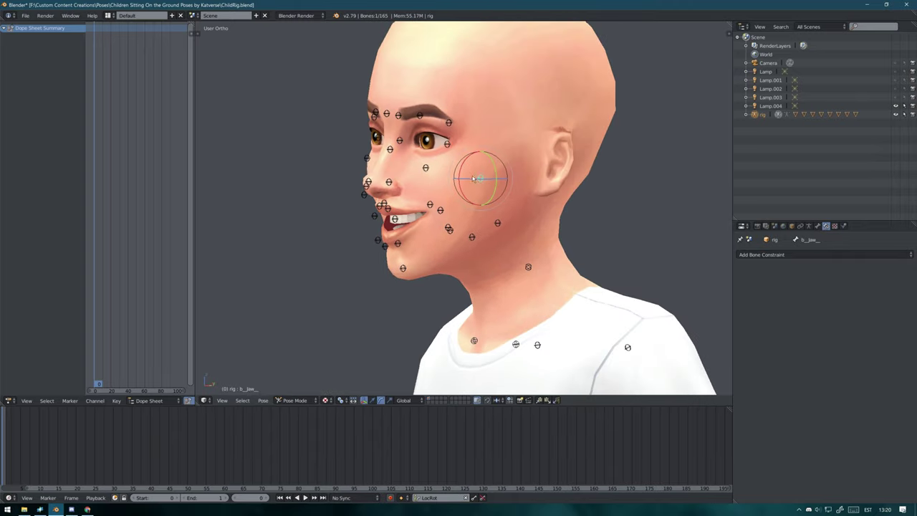
Rotate the tilted head bone back upright
{"action": "right_click", "coordinate": [472, 178]}
{"action": "key", "text": "KP_3"}
{"action": "key", "text": "KP_1"}
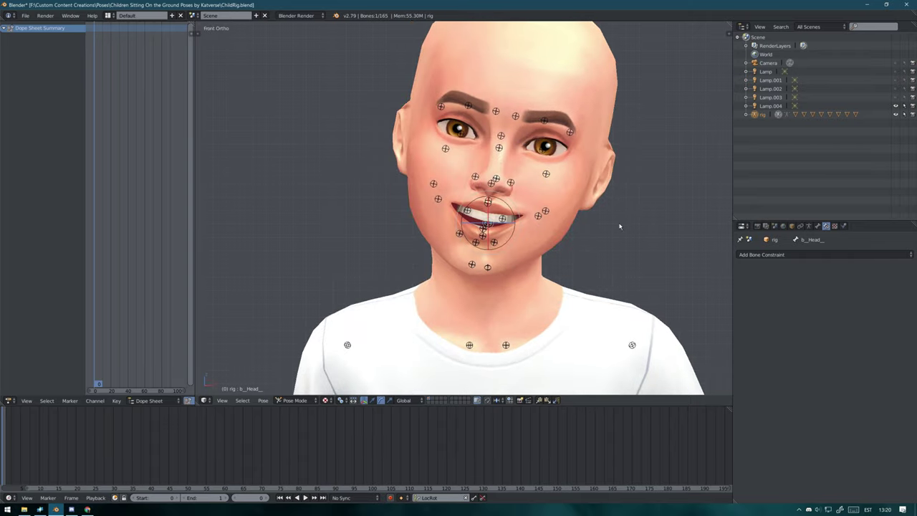
{"action": "key", "text": "r"}
{"action": "left_click", "coordinate": [583, 190]}
{"action": "scroll", "coordinate": [577, 270], "scroll_direction": "down", "scroll_amount": 1}
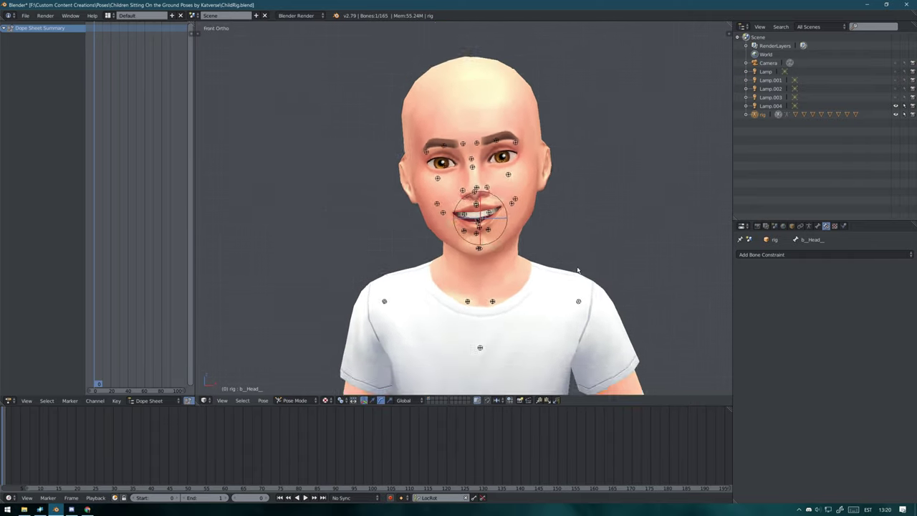
{"action": "scroll", "coordinate": [577, 270], "scroll_direction": "down", "scroll_amount": 5}
{"action": "scroll", "coordinate": [544, 285], "scroll_direction": "up", "scroll_amount": 4}
{"action": "scroll", "coordinate": [526, 141], "scroll_direction": "up", "scroll_amount": 1}
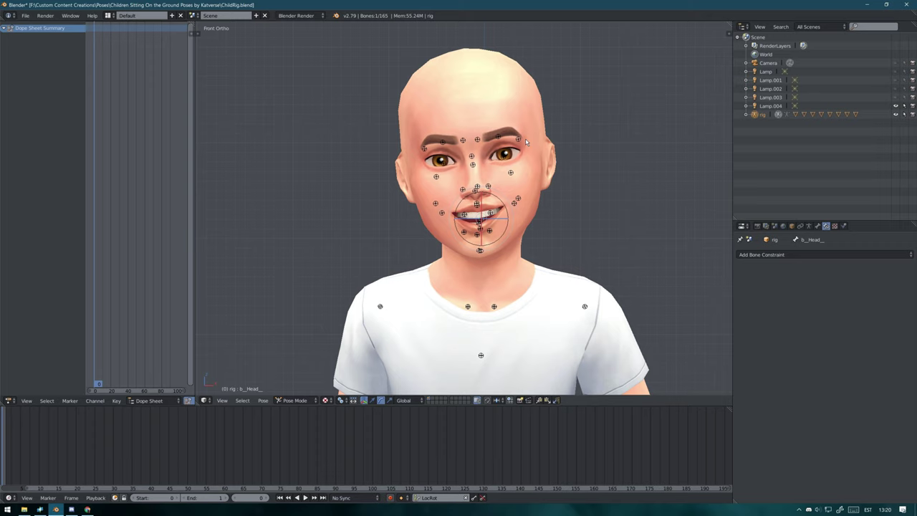
{"action": "scroll", "coordinate": [525, 142], "scroll_direction": "down", "scroll_amount": 5}
Confirm the leg bone rotation on the seated child
{"action": "scroll", "coordinate": [549, 236], "scroll_direction": "up", "scroll_amount": 4}
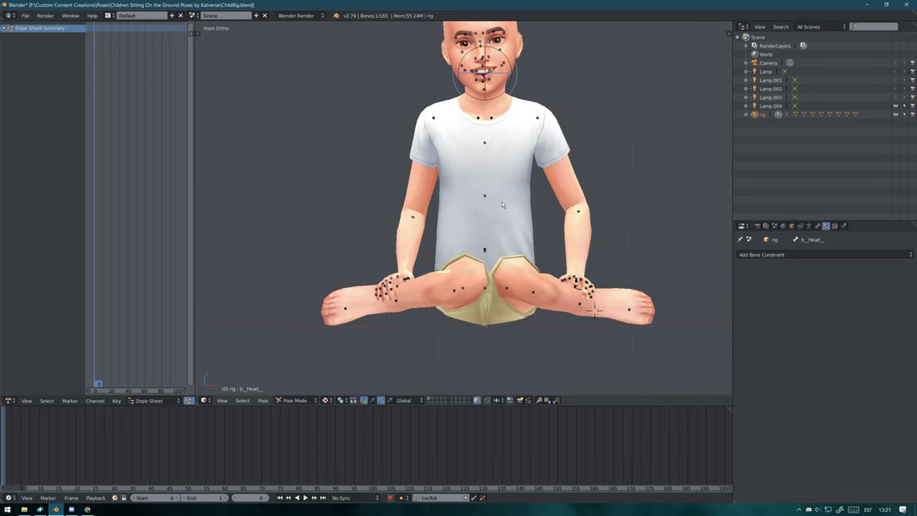
{"action": "middle_click_drag", "start_coordinate": [501, 205], "coordinate": [364, 338]}
{"action": "left_click", "coordinate": [417, 299]}
{"action": "key", "text": "KP_1"}
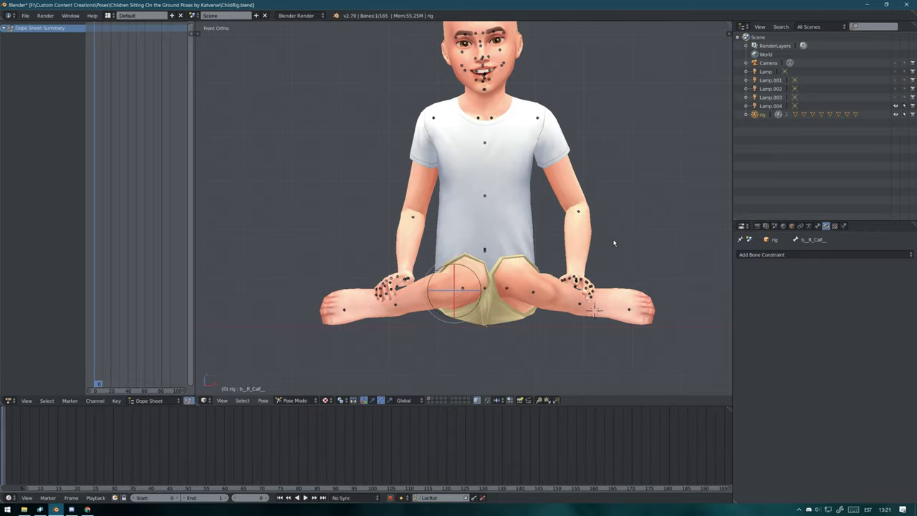
{"action": "mouse_move", "coordinate": [614, 243]}
{"action": "middle_mouse_down"}
{"action": "mouse_move", "coordinate": [360, 312]}
{"action": "mouse_move", "coordinate": [444, 309]}
{"action": "mouse_move", "coordinate": [304, 151]}
{"action": "mouse_move", "coordinate": [199, 185]}
{"action": "middle_mouse_up"}
{"action": "scroll", "coordinate": [361, 312], "scroll_direction": "up", "scroll_amount": 5}
Move a finger bone into place on the hand resting on the knee
{"action": "right_click", "coordinate": [303, 137]}
{"action": "key", "text": "g"}
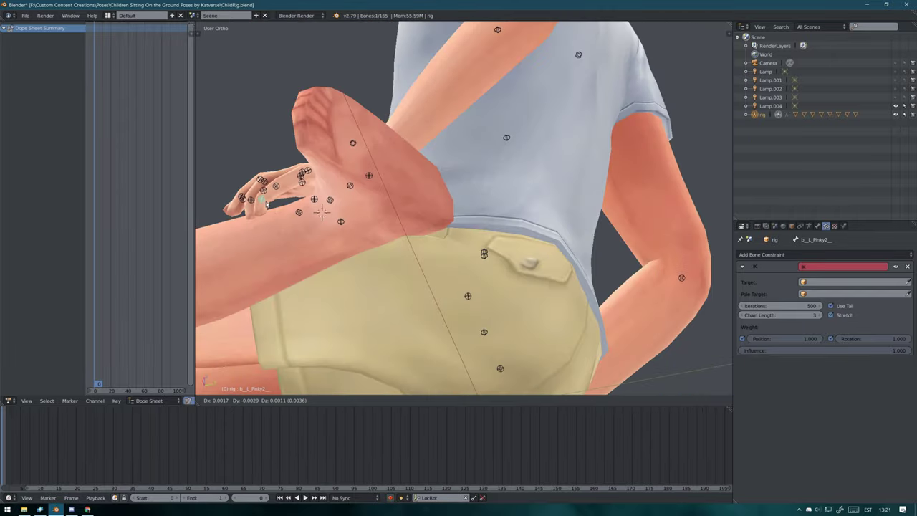
{"action": "mouse_move", "coordinate": [277, 205]}
{"action": "middle_mouse_down"}
{"action": "mouse_move", "coordinate": [606, 334]}
{"action": "mouse_move", "coordinate": [447, 280]}
{"action": "mouse_move", "coordinate": [549, 266]}
{"action": "mouse_move", "coordinate": [496, 246]}
{"action": "mouse_move", "coordinate": [492, 268]}
{"action": "mouse_move", "coordinate": [517, 267]}
{"action": "mouse_move", "coordinate": [442, 336]}
{"action": "middle_mouse_up"}
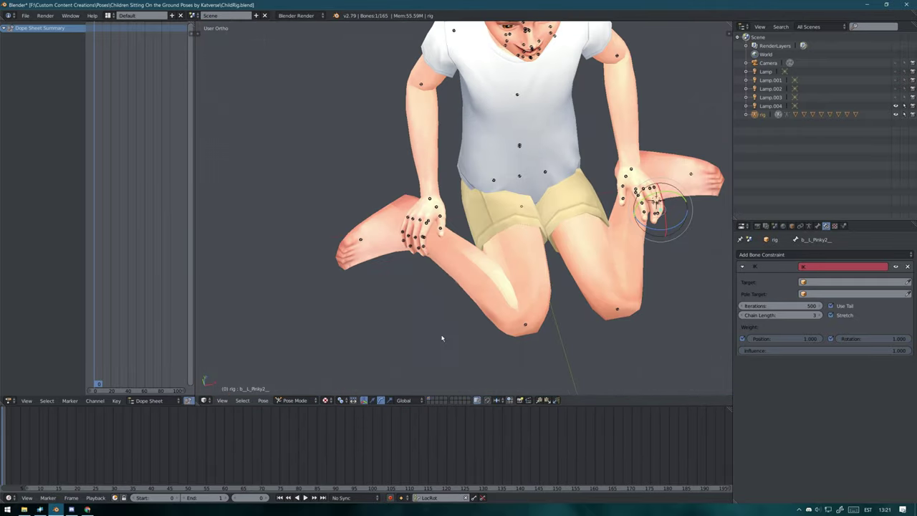
Rotate the right toe bone about Z, then keyframe LocRot for the whole pose
{"action": "right_click", "coordinate": [369, 247]}
{"action": "key", "text": "r"}
{"action": "key", "text": "z"}
{"action": "left_click", "coordinate": [379, 256]}
{"action": "right_click", "coordinate": [696, 175]}
{"action": "key", "text": "KP_1"}
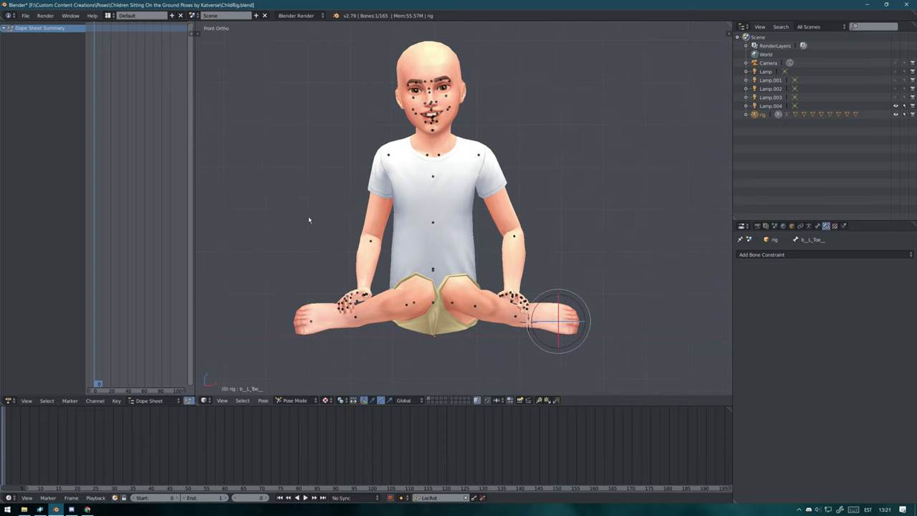
{"action": "key", "text": "i"}
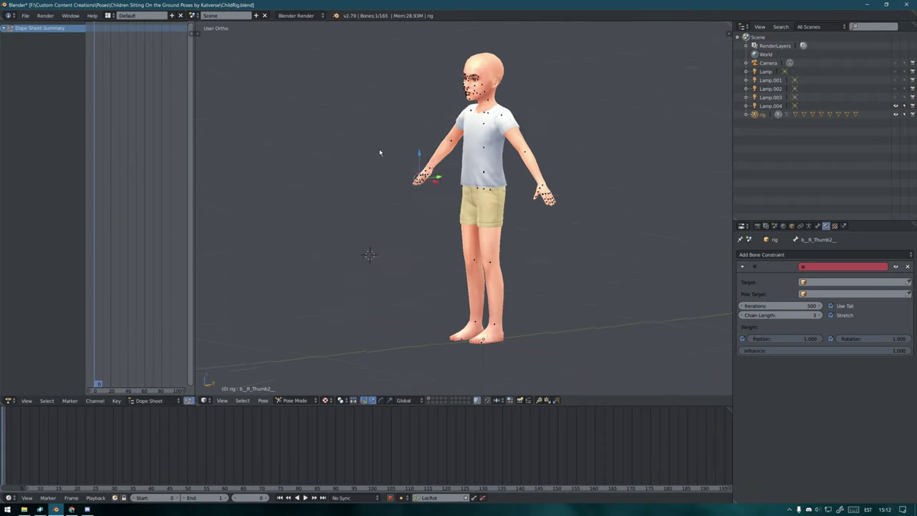
Raise the right thigh with an X-axis rotation
{"action": "right_click", "coordinate": [462, 185]}
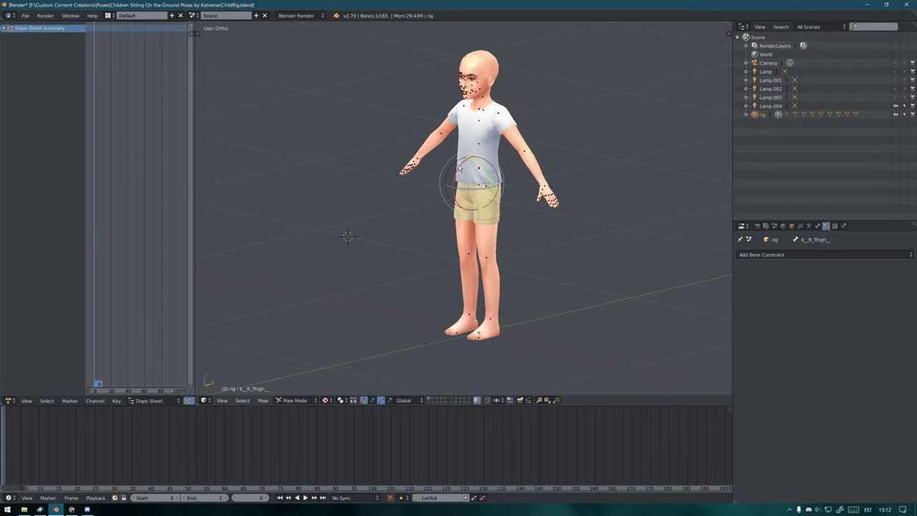
{"action": "key", "text": "r"}
{"action": "key", "text": "r"}
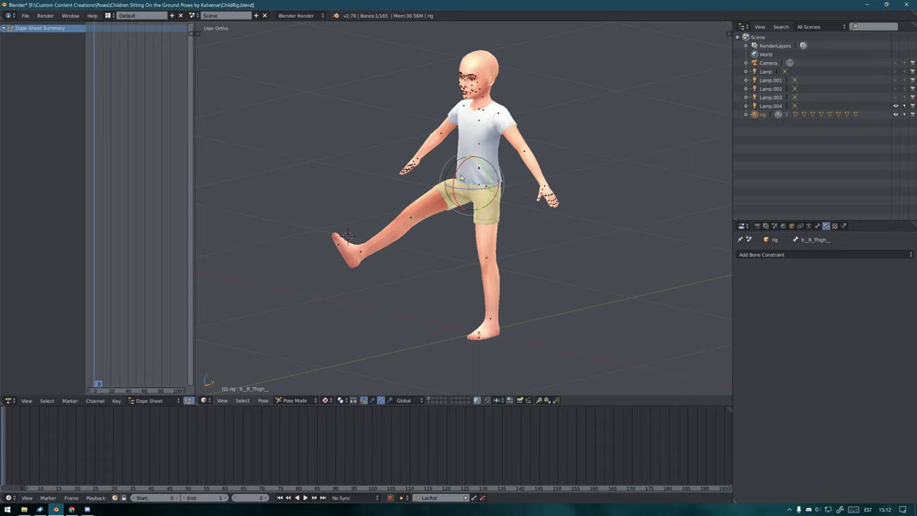
{"action": "key", "text": "x"}
{"action": "left_click", "coordinate": [405, 192]}
Bend the right calf at the knee and swing the right leg across the body
{"action": "key", "text": "r"}
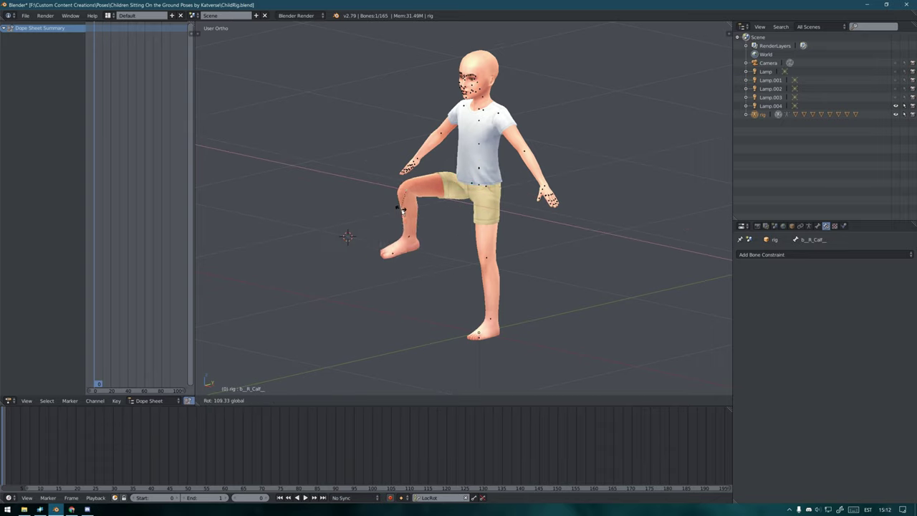
{"action": "left_click", "coordinate": [399, 203]}
{"action": "middle_click_drag", "start_coordinate": [399, 202], "coordinate": [398, 206]}
{"action": "key", "text": "r"}
{"action": "key", "text": "z"}
{"action": "key", "text": "y"}
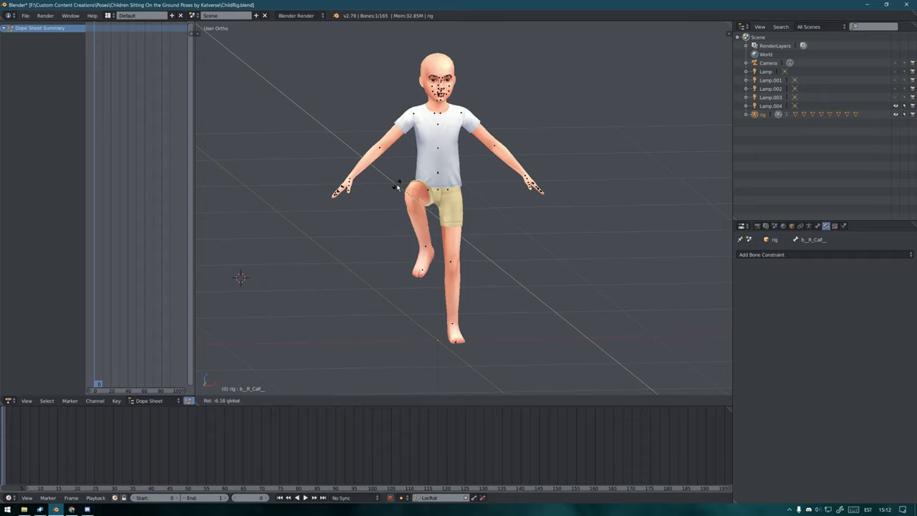
{"action": "left_click", "coordinate": [426, 187]}
{"action": "left_click_drag", "start_coordinate": [415, 169], "coordinate": [413, 193]}
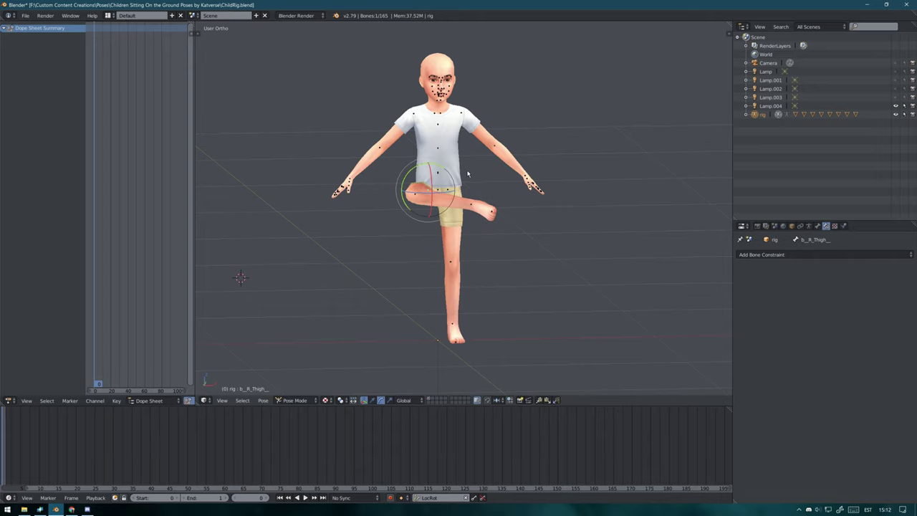
{"action": "left_click", "coordinate": [456, 165]}
{"action": "mouse_move", "coordinate": [455, 166]}
{"action": "middle_mouse_down"}
{"action": "mouse_move", "coordinate": [399, 205]}
{"action": "mouse_move", "coordinate": [487, 182]}
{"action": "middle_mouse_up"}
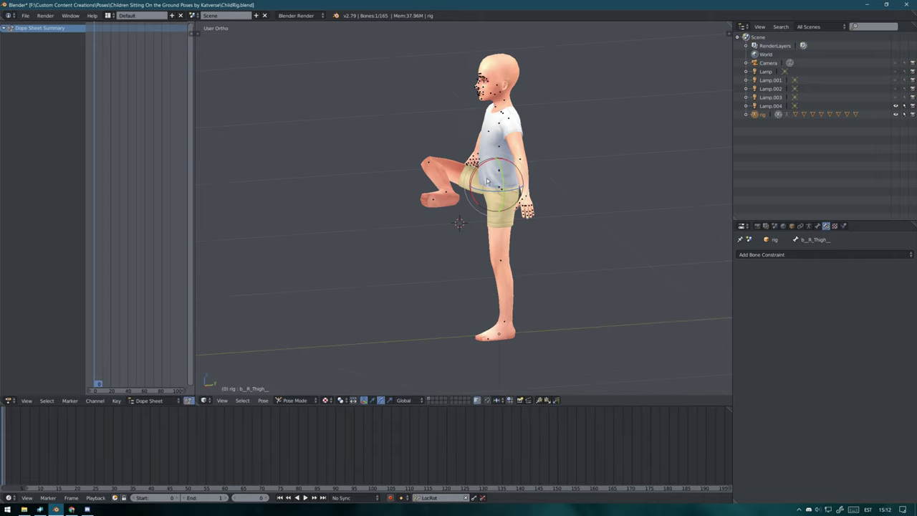
Swing the left leg forward and rotate the left calf on its X axis
{"action": "left_click_drag", "start_coordinate": [503, 193], "coordinate": [419, 181]}
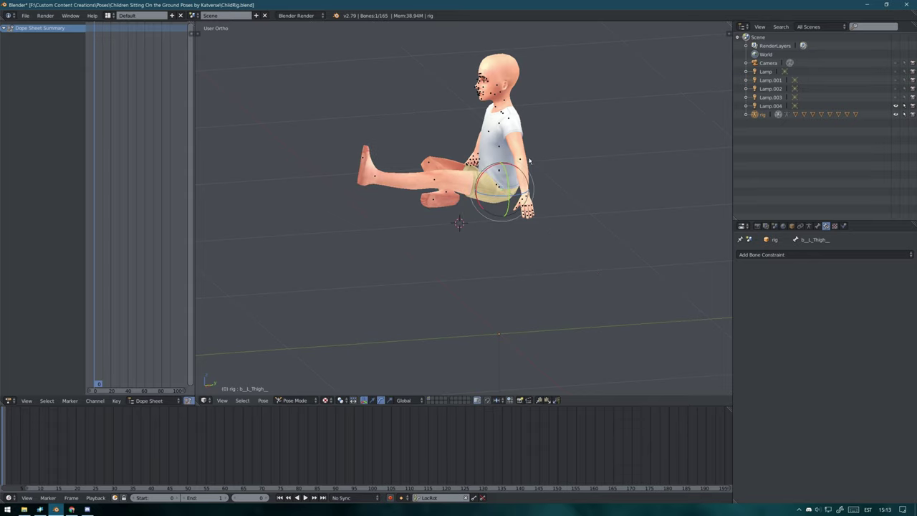
{"action": "right_click", "coordinate": [416, 180]}
{"action": "key", "text": "r"}
{"action": "key", "text": "x"}
Tilt the upper body by rotating the lower spine bone on X
{"action": "right_click", "coordinate": [499, 188]}
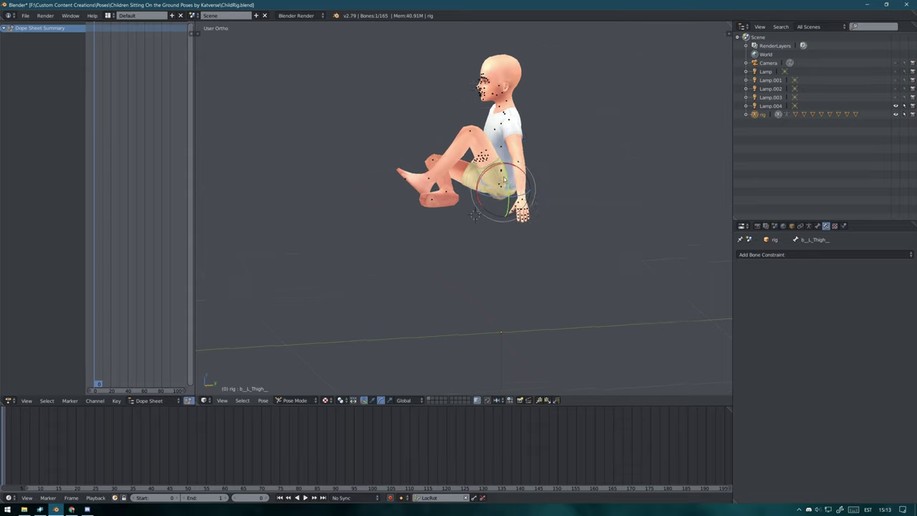
{"action": "middle_click_drag", "start_coordinate": [499, 188], "coordinate": [529, 186]}
{"action": "right_click", "coordinate": [527, 179]}
{"action": "key", "text": "r"}
{"action": "key", "text": "x"}
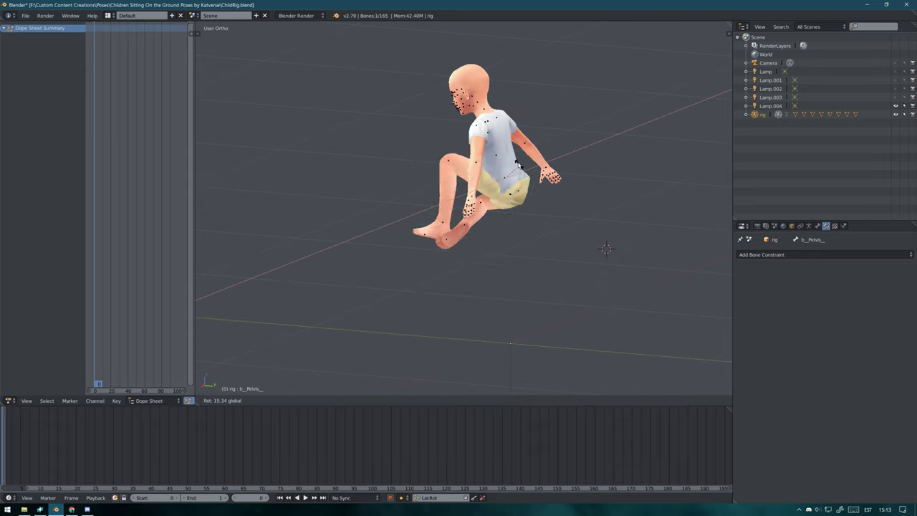
{"action": "left_click", "coordinate": [525, 166]}
Drag the whole body down toward the ground
{"action": "right_click", "coordinate": [558, 196]}
{"action": "mouse_move", "coordinate": [559, 196]}
{"action": "middle_mouse_down"}
{"action": "mouse_move", "coordinate": [631, 156]}
{"action": "mouse_move", "coordinate": [563, 178]}
{"action": "middle_mouse_up"}
{"action": "right_click", "coordinate": [511, 178]}
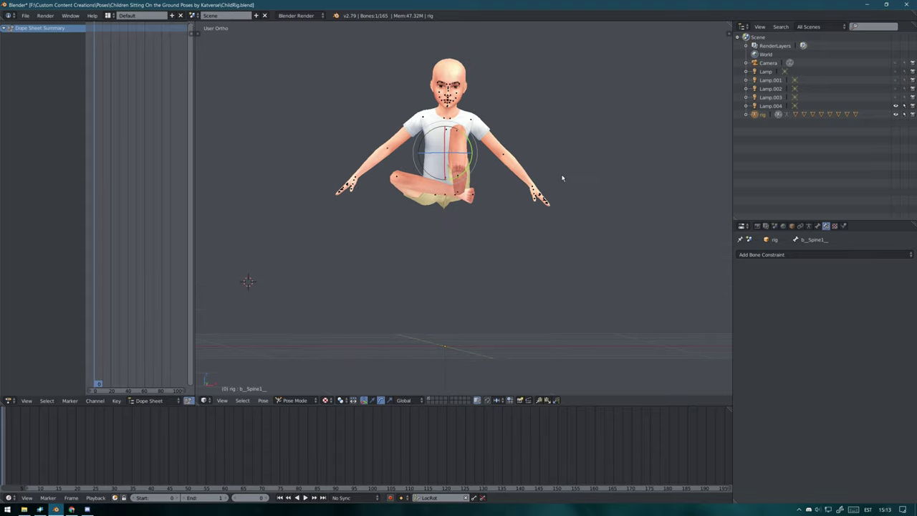
{"action": "right_click_drag", "start_coordinate": [444, 195], "coordinate": [447, 330]}
Confirm the lowered body height and rotate the right foot
{"action": "left_click", "coordinate": [449, 335]}
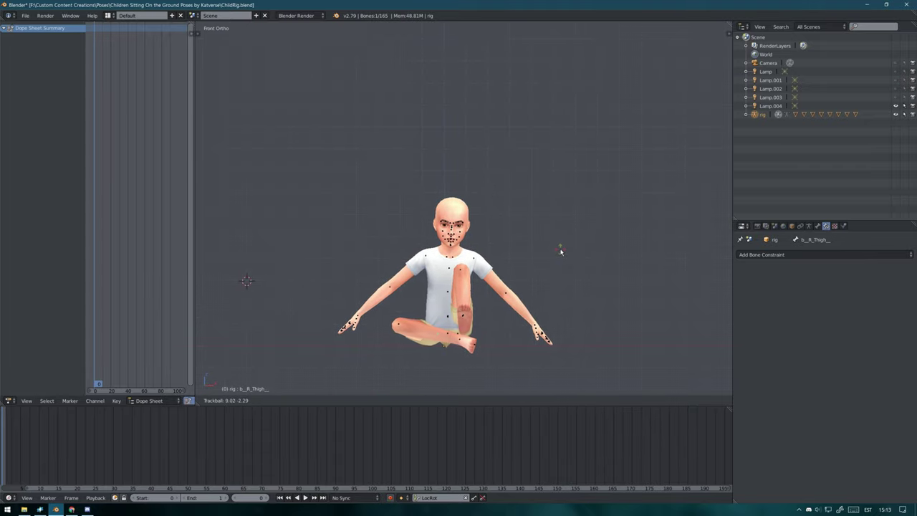
{"action": "right_click", "coordinate": [469, 344]}
{"action": "key", "text": "r"}
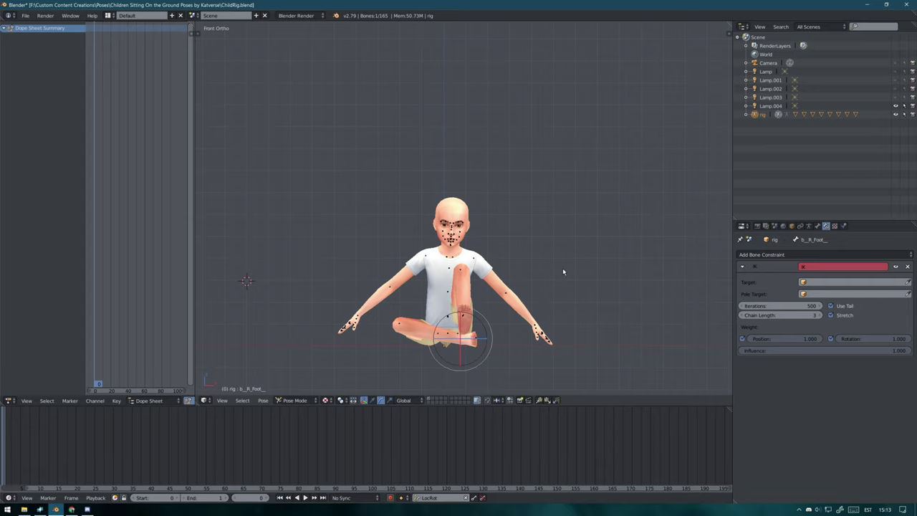
{"action": "scroll", "coordinate": [554, 271], "scroll_direction": "up", "scroll_amount": 5}
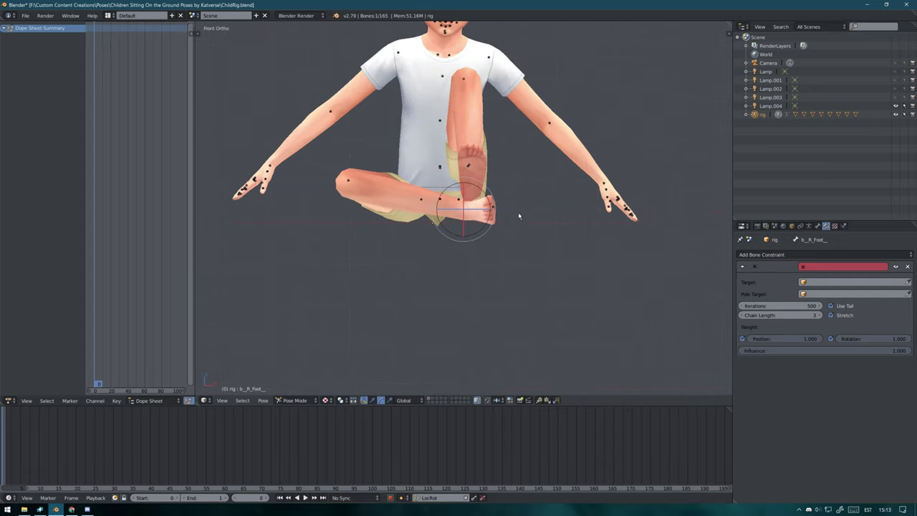
{"action": "middle_click_drag", "start_coordinate": [384, 251], "coordinate": [424, 244]}
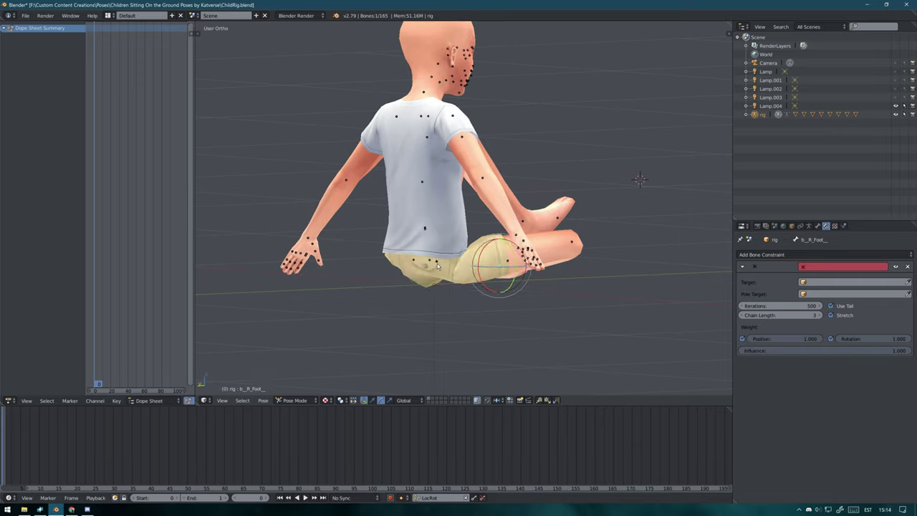
Rotate the right thigh, first normally and then freely, to tuck the crossed leg
{"action": "right_click", "coordinate": [423, 244]}
{"action": "key", "text": "r"}
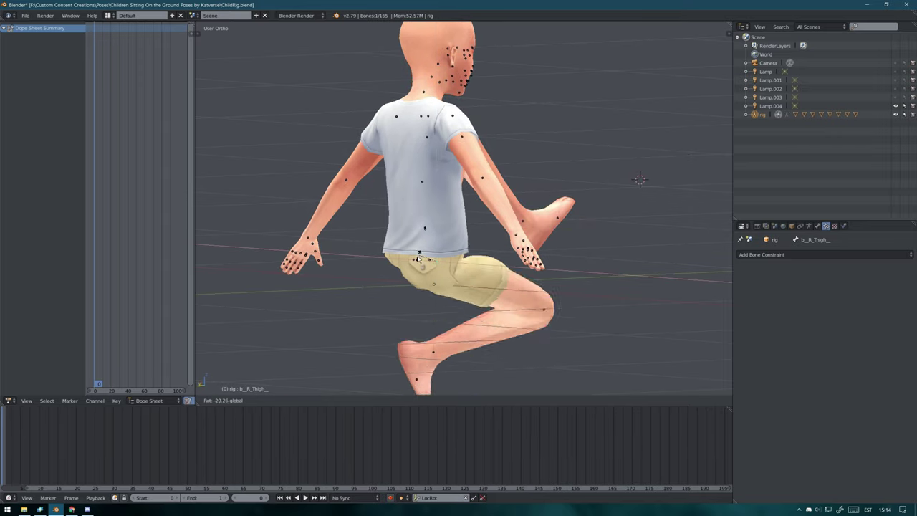
{"action": "left_click", "coordinate": [411, 276]}
{"action": "key", "text": "KP_1"}
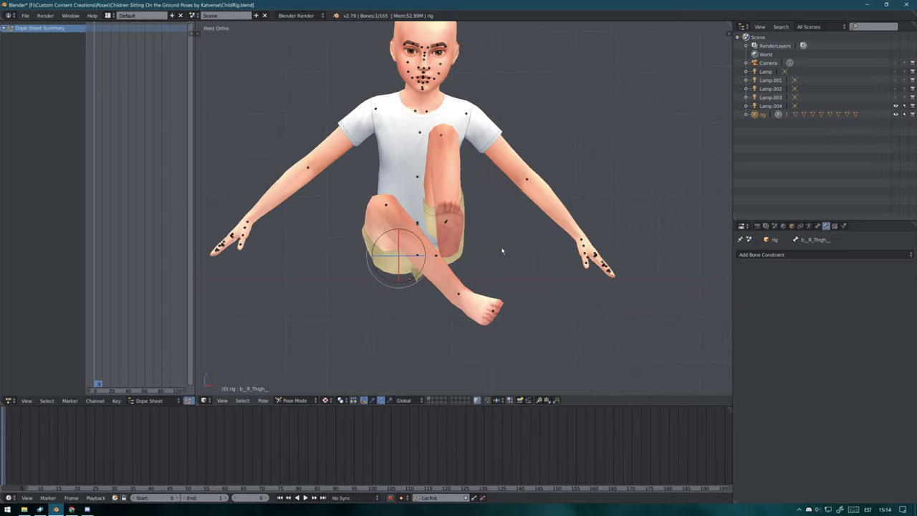
{"action": "key", "text": "r"}
{"action": "key", "text": "r"}
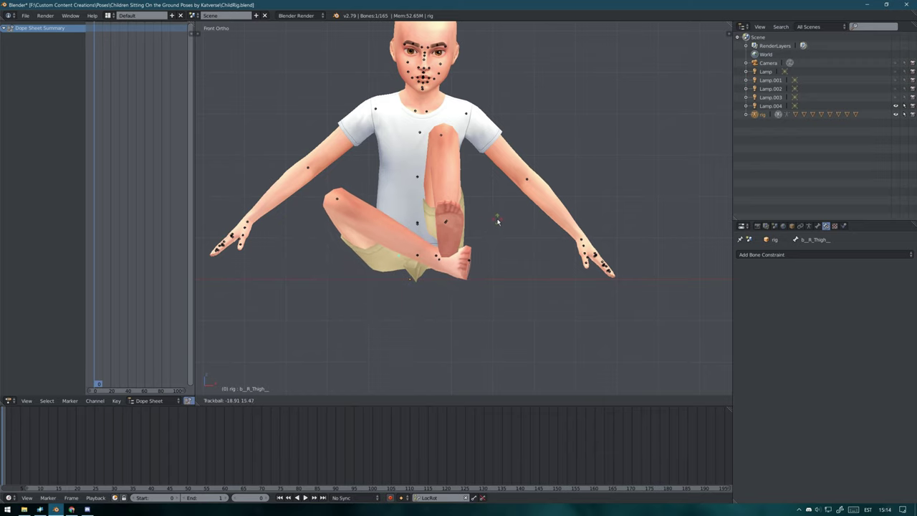
{"action": "left_click", "coordinate": [495, 228]}
{"action": "middle_click_drag", "start_coordinate": [496, 228], "coordinate": [422, 188]}
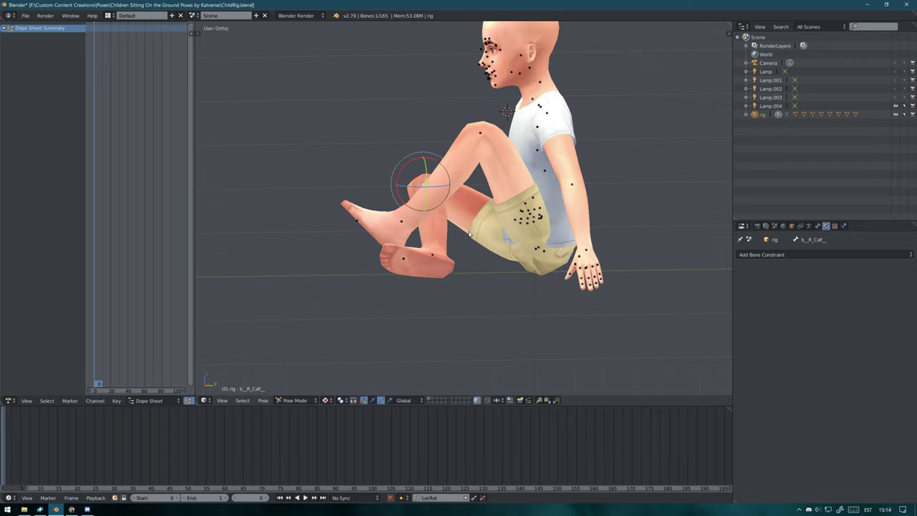
Rotate the right calf, switching from free to single-axis rotation
{"action": "key", "text": "KP_1"}
{"action": "key", "text": "r"}
{"action": "key", "text": "r"}
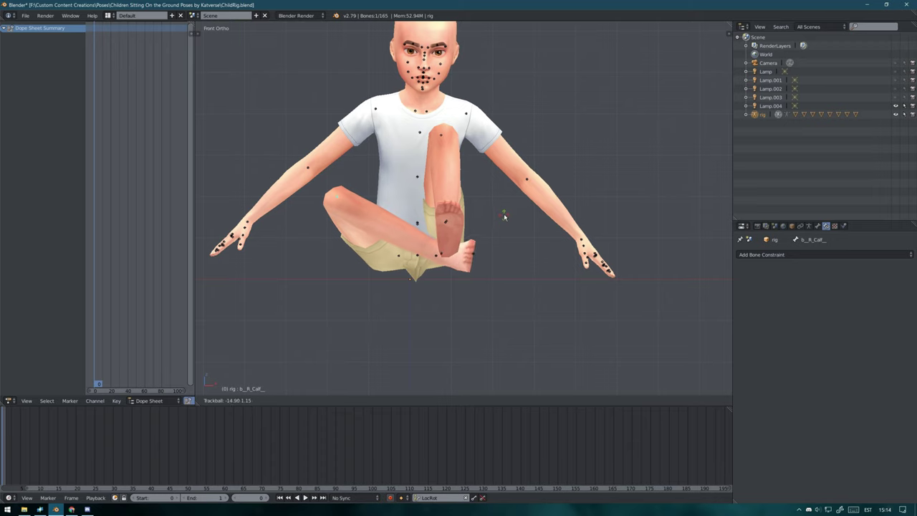
{"action": "key", "text": "r"}
{"action": "key", "text": "KP_3"}
Move the left foot control down onto the floor
{"action": "right_click", "coordinate": [416, 251]}
{"action": "key", "text": "g"}
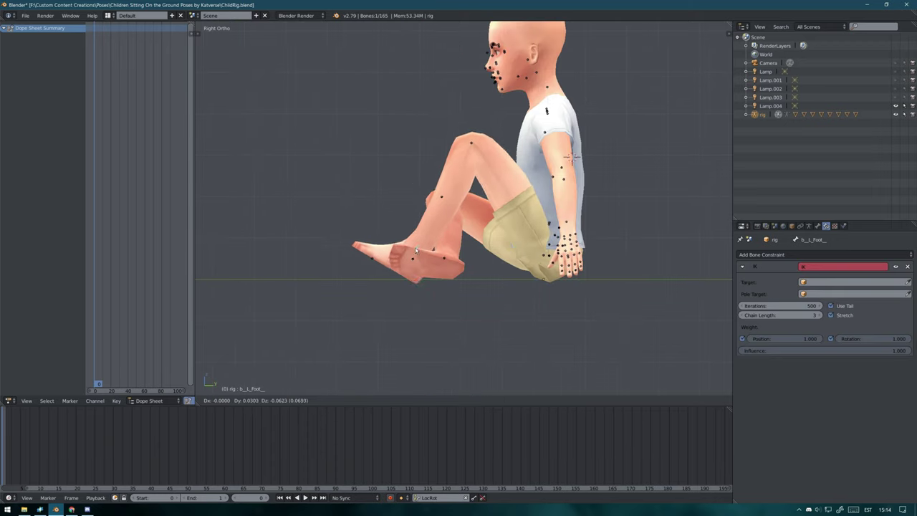
{"action": "key", "text": "g"}
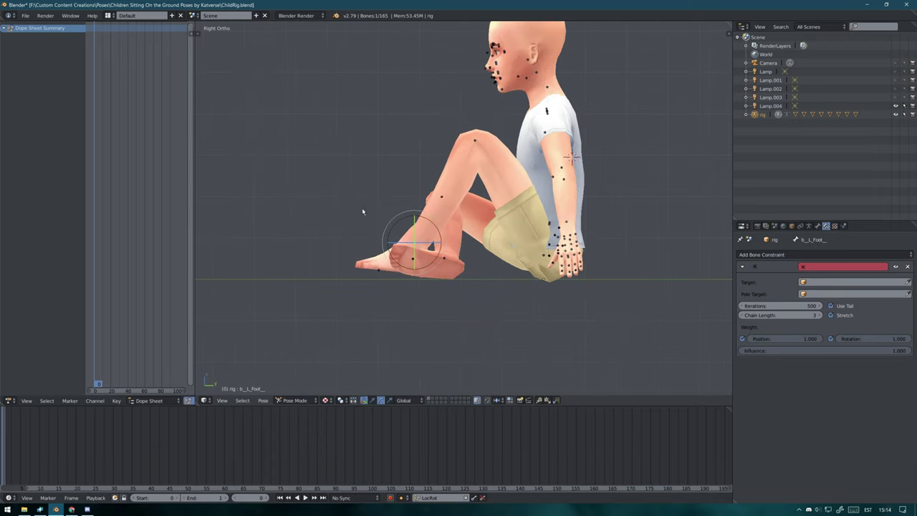
{"action": "middle_click_drag", "start_coordinate": [363, 211], "coordinate": [356, 269]}
{"action": "right_click", "coordinate": [416, 179]}
{"action": "mouse_move", "coordinate": [416, 179]}
{"action": "middle_mouse_down"}
{"action": "mouse_move", "coordinate": [456, 152]}
{"action": "mouse_move", "coordinate": [429, 247]}
{"action": "middle_mouse_up"}
Turn the rig around its root bone and tilt the upper torso forward
{"action": "right_click", "coordinate": [430, 247]}
{"action": "key", "text": "r"}
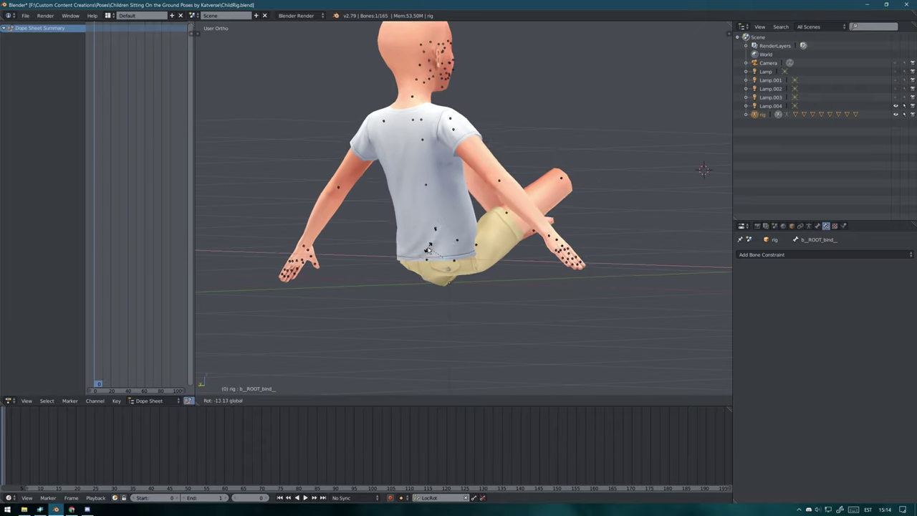
{"action": "left_click", "coordinate": [437, 243]}
{"action": "right_click", "coordinate": [441, 240]}
{"action": "key", "text": "KP_3"}
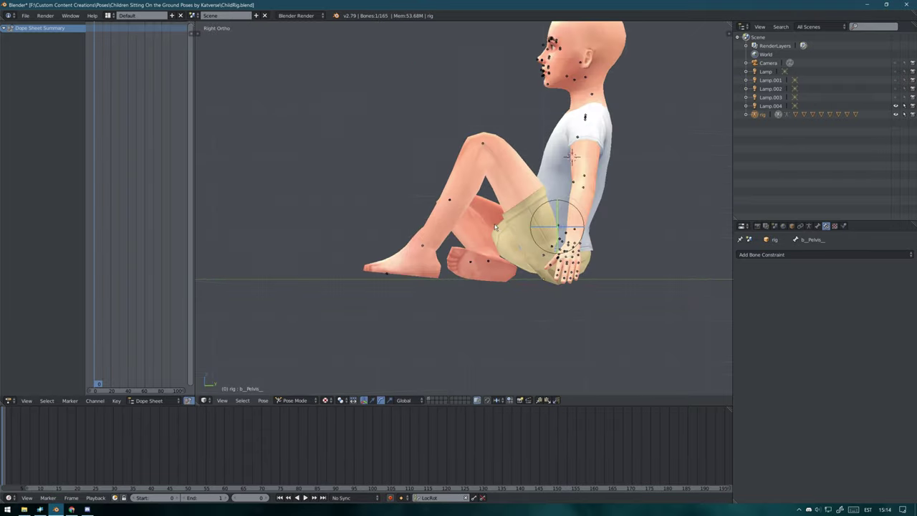
{"action": "key", "text": "r"}
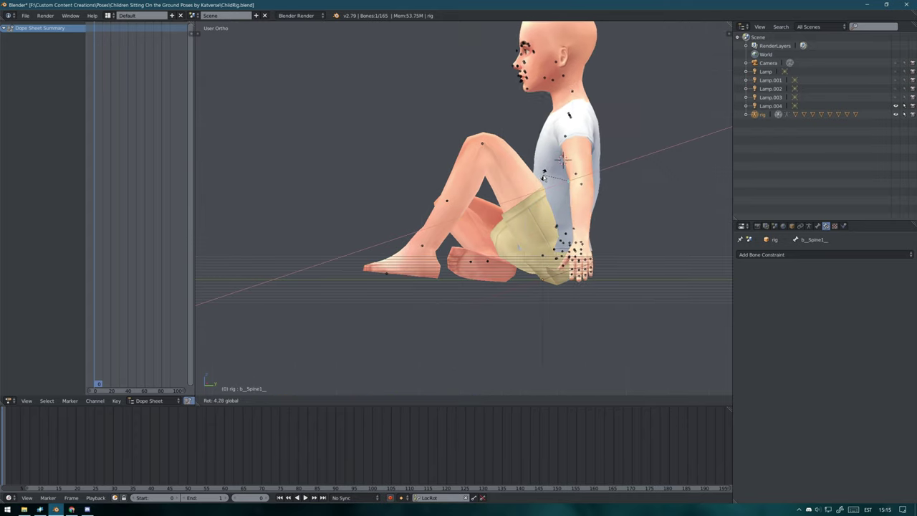
{"action": "left_click", "coordinate": [479, 216]}
Move the left foot control closer to the body
{"action": "right_click", "coordinate": [495, 218]}
{"action": "right_click", "coordinate": [421, 248]}
{"action": "key", "text": "g"}
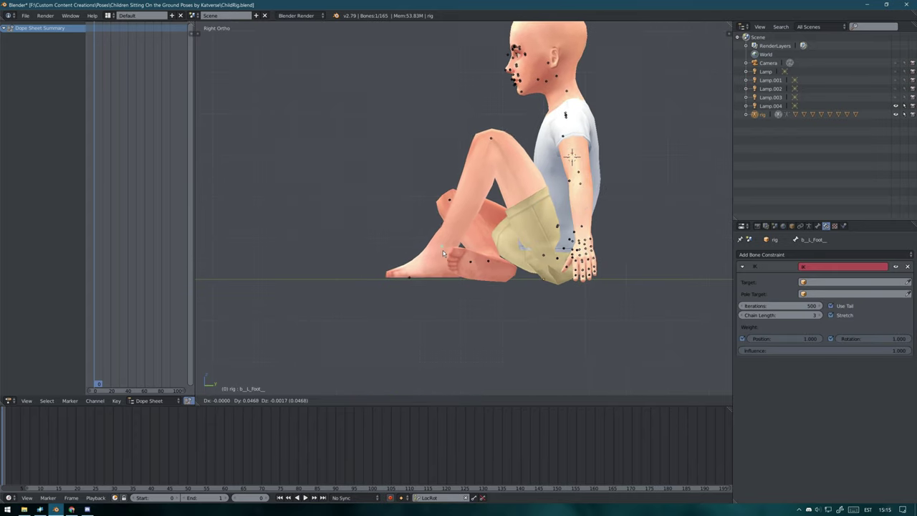
{"action": "right_click", "coordinate": [402, 264]}
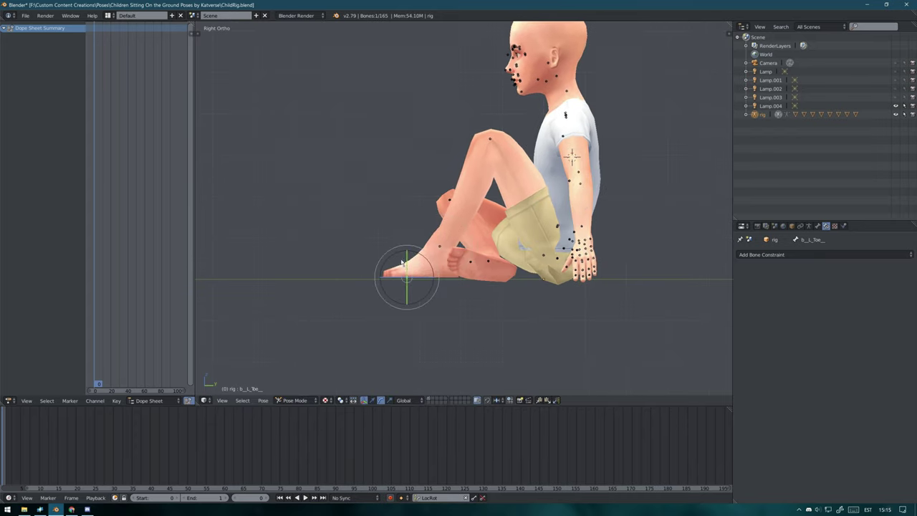
{"action": "right_click", "coordinate": [436, 247]}
{"action": "mouse_move", "coordinate": [458, 265]}
{"action": "middle_mouse_down"}
{"action": "mouse_move", "coordinate": [645, 309]}
{"action": "mouse_move", "coordinate": [657, 323]}
{"action": "mouse_move", "coordinate": [584, 272]}
{"action": "middle_mouse_up"}
{"action": "key", "text": "KP_1"}
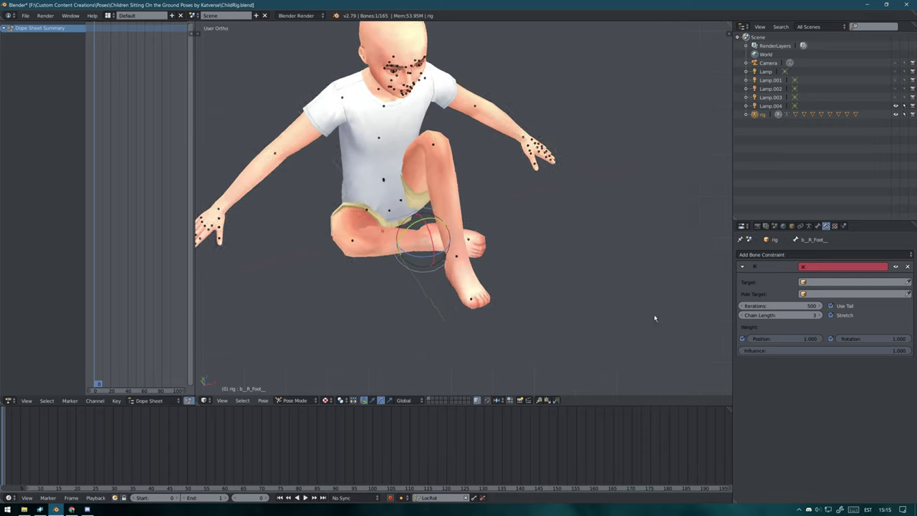
Swing the crossed right thigh outward with a trackball rotation
{"action": "middle_click_drag", "start_coordinate": [614, 304], "coordinate": [373, 259]}
{"action": "right_click", "coordinate": [373, 259]}
{"action": "key", "text": "KP_1"}
{"action": "key", "text": "r"}
{"action": "key", "text": "r"}
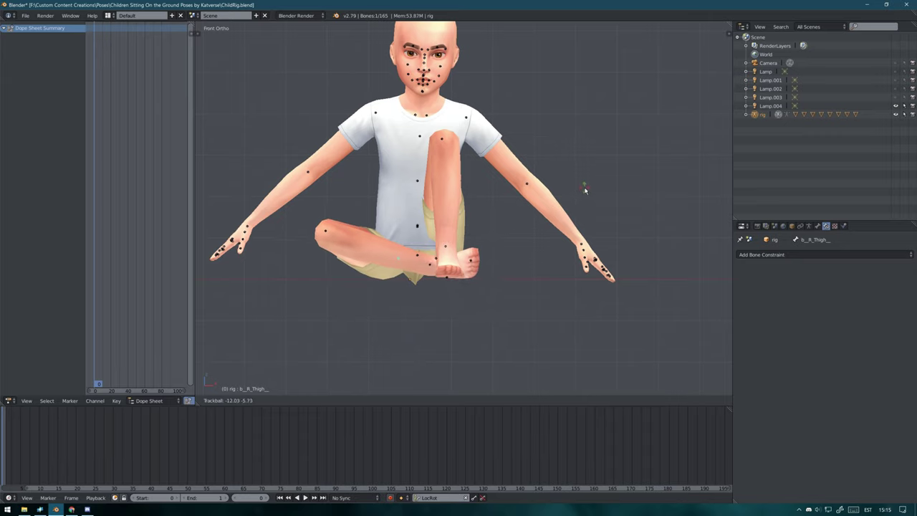
{"action": "key", "text": "r"}
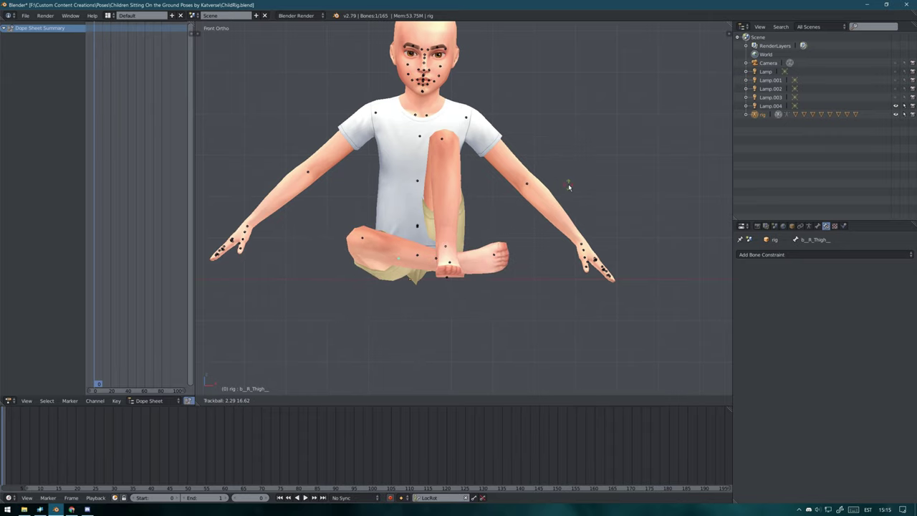
{"action": "left_click", "coordinate": [568, 188]}
{"action": "key", "text": "KP_3"}
{"action": "key", "text": "ctrl+KP_1"}
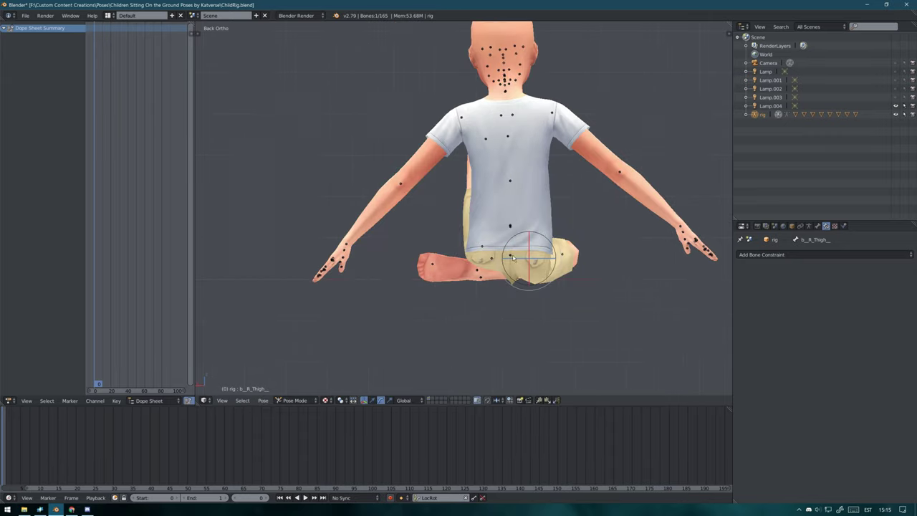
Move the root bone to reposition the whole rig
{"action": "right_click", "coordinate": [511, 254]}
{"action": "key", "text": "g"}
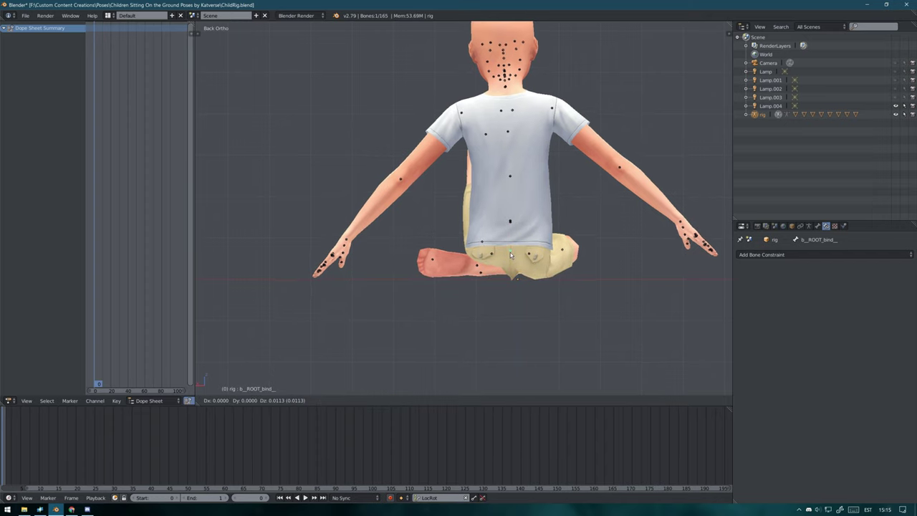
{"action": "left_click", "coordinate": [527, 253]}
{"action": "key", "text": "KP_1"}
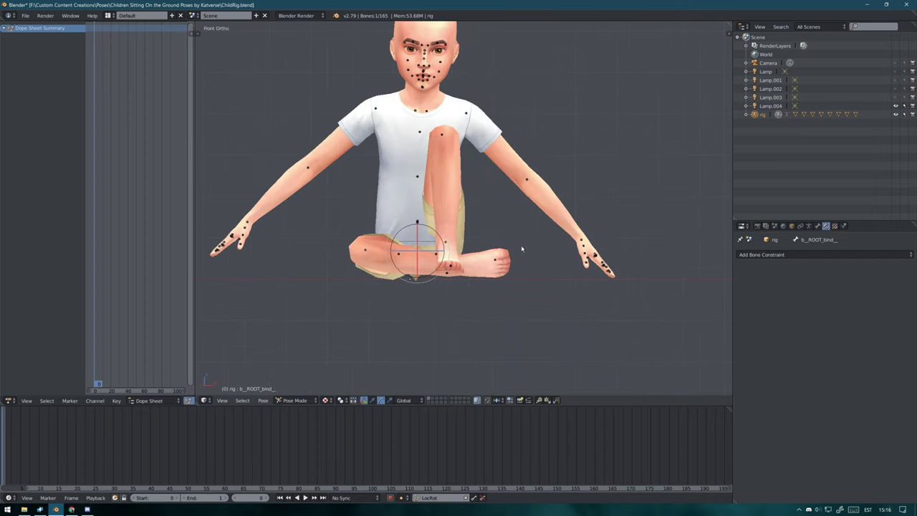
{"action": "middle_click_drag", "start_coordinate": [520, 249], "coordinate": [614, 260]}
{"action": "middle_click_drag", "start_coordinate": [360, 191], "coordinate": [406, 224]}
Tilt the pelvis, then add an IK constraint with chain length 3 to the left foot
{"action": "right_click", "coordinate": [409, 227]}
{"action": "key", "text": "KP_1"}
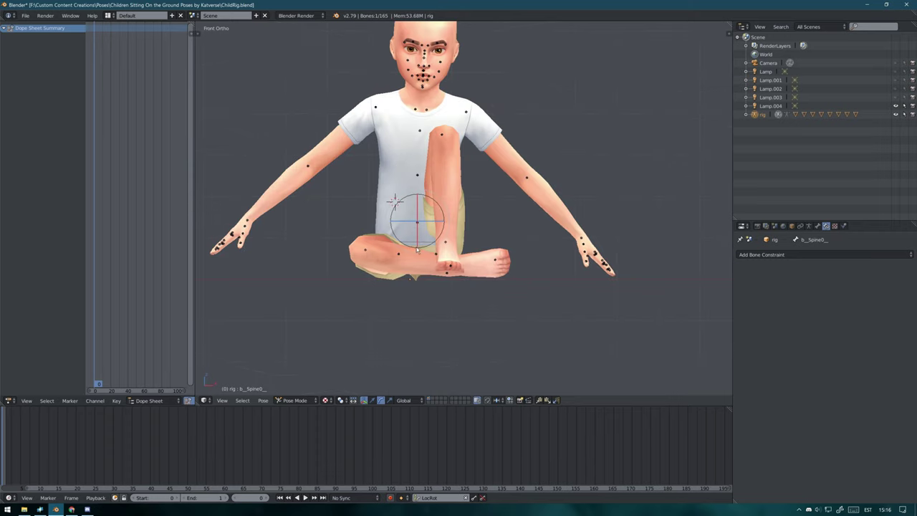
{"action": "right_click", "coordinate": [417, 249]}
{"action": "key", "text": "KP_3"}
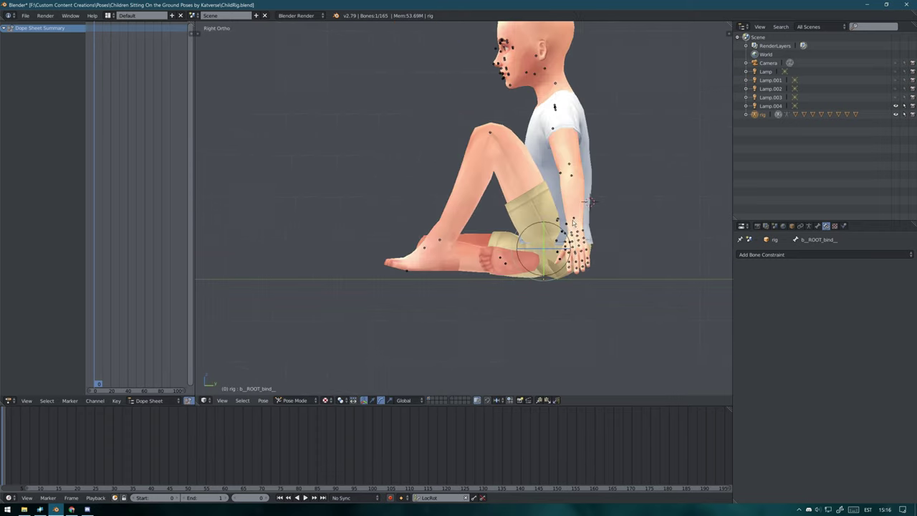
{"action": "middle_click_drag", "start_coordinate": [401, 229], "coordinate": [358, 211]}
{"action": "right_click", "coordinate": [368, 215]}
{"action": "key", "text": "KP_3"}
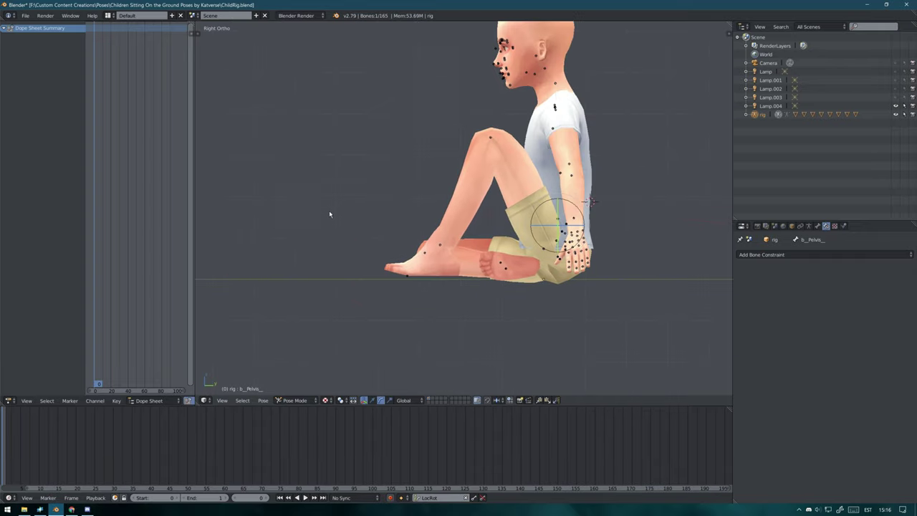
{"action": "key", "text": "r"}
{"action": "left_click", "coordinate": [325, 210]}
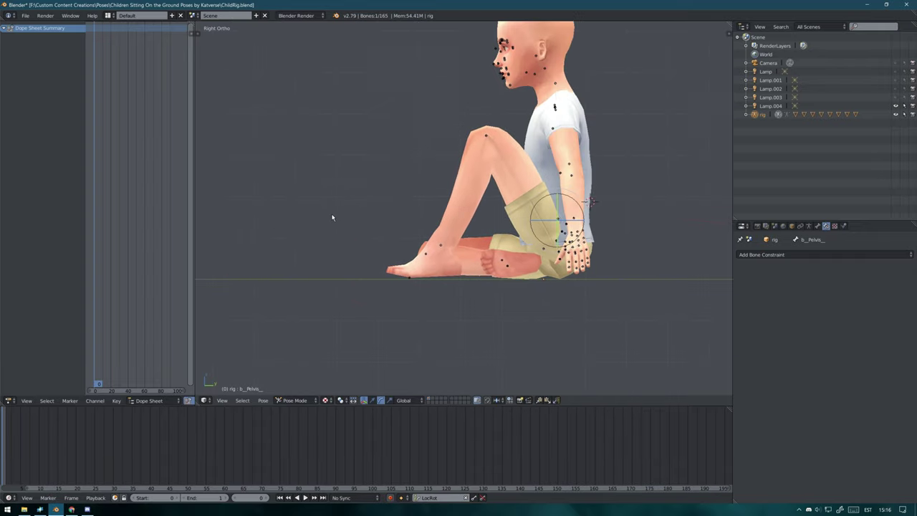
{"action": "right_click", "coordinate": [443, 243]}
{"action": "key", "text": "shift+i"}
Slide the left foot forward along the floor and reframe the child from the front
{"action": "key", "text": "g"}
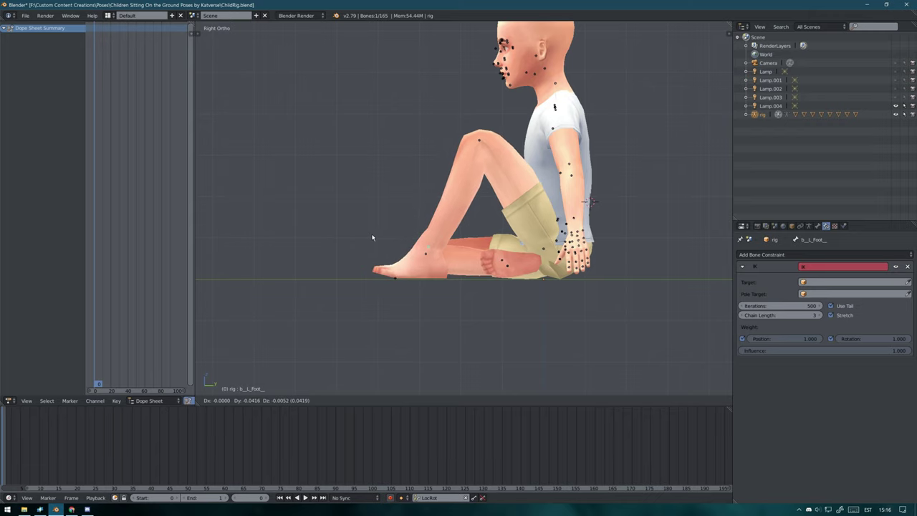
{"action": "key", "text": "KP_1"}
{"action": "right_click", "coordinate": [488, 216]}
{"action": "mouse_move", "coordinate": [495, 261]}
{"action": "middle_mouse_down"}
{"action": "mouse_move", "coordinate": [488, 216]}
{"action": "mouse_move", "coordinate": [425, 99]}
{"action": "mouse_move", "coordinate": [430, 82]}
{"action": "mouse_move", "coordinate": [388, 91]}
{"action": "mouse_move", "coordinate": [501, 143]}
{"action": "middle_mouse_up"}
{"action": "right_click", "coordinate": [430, 81]}
Add an IK constraint to the left hand control, then rotate and lower it slightly
{"action": "right_click", "coordinate": [652, 260]}
{"action": "key", "text": "shift+i"}
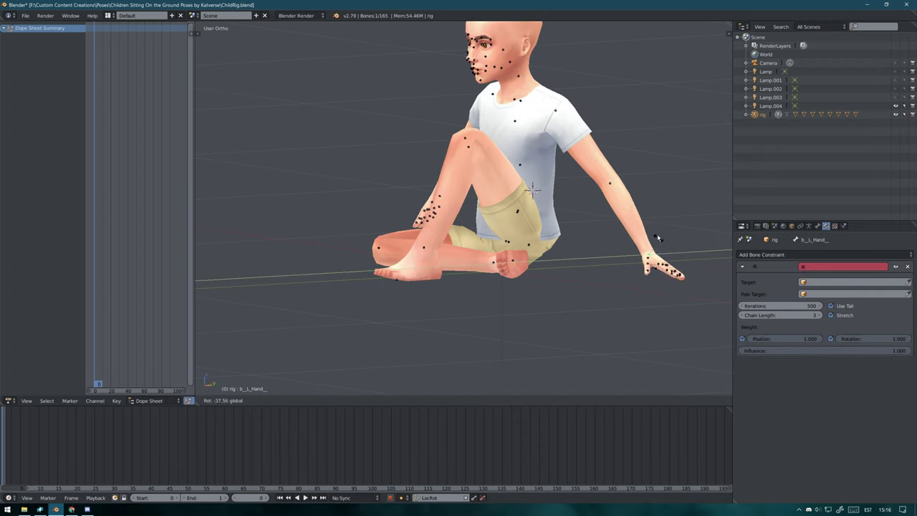
{"action": "key", "text": "r"}
{"action": "left_click", "coordinate": [632, 250]}
{"action": "key", "text": "KP_1"}
{"action": "key", "text": "g"}
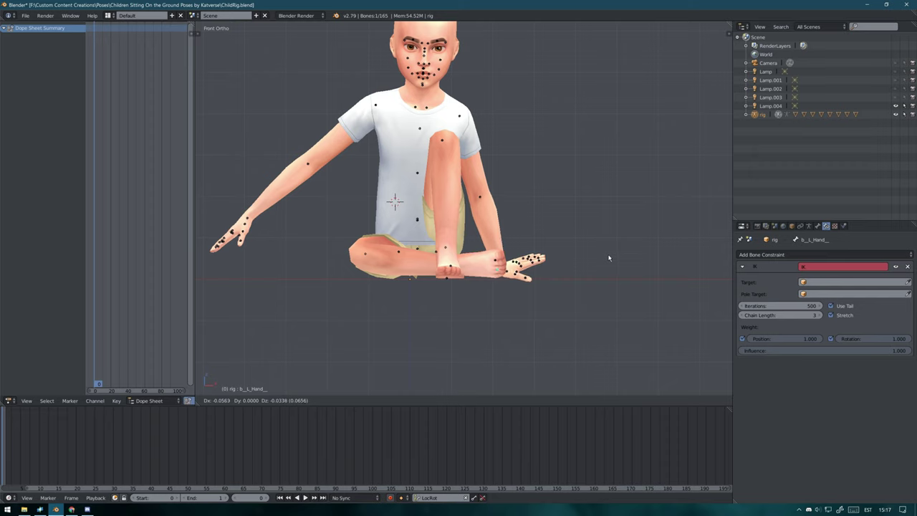
{"action": "key", "text": "g"}
{"action": "left_click", "coordinate": [573, 248]}
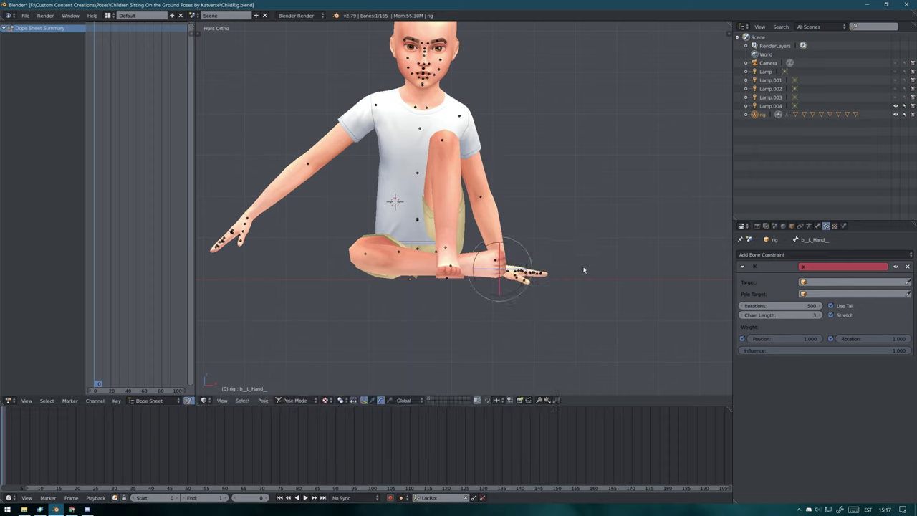
Raise the left hand onto the top of the raised knee, then select the left upper arm
{"action": "key", "text": "g"}
{"action": "left_click", "coordinate": [574, 215]}
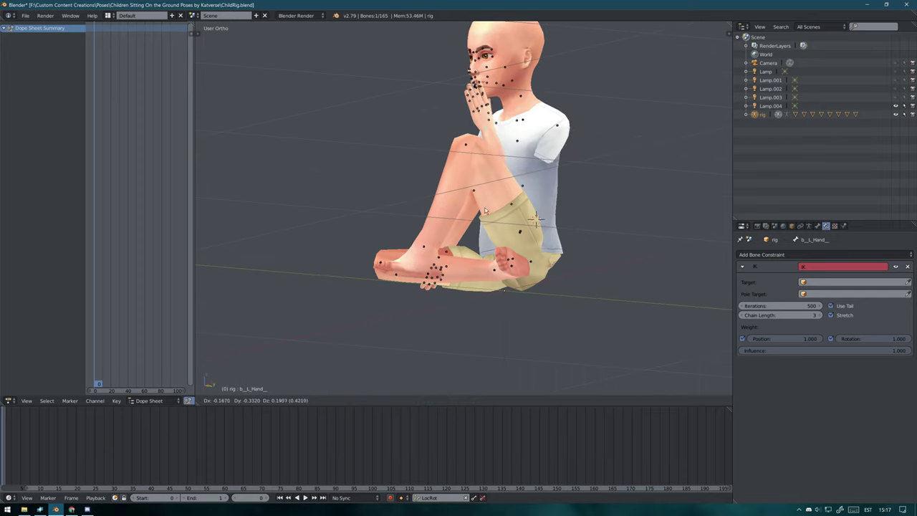
{"action": "middle_click_drag", "start_coordinate": [573, 215], "coordinate": [552, 114]}
{"action": "key", "text": "g"}
{"action": "left_click", "coordinate": [563, 114]}
{"action": "key", "text": "g"}
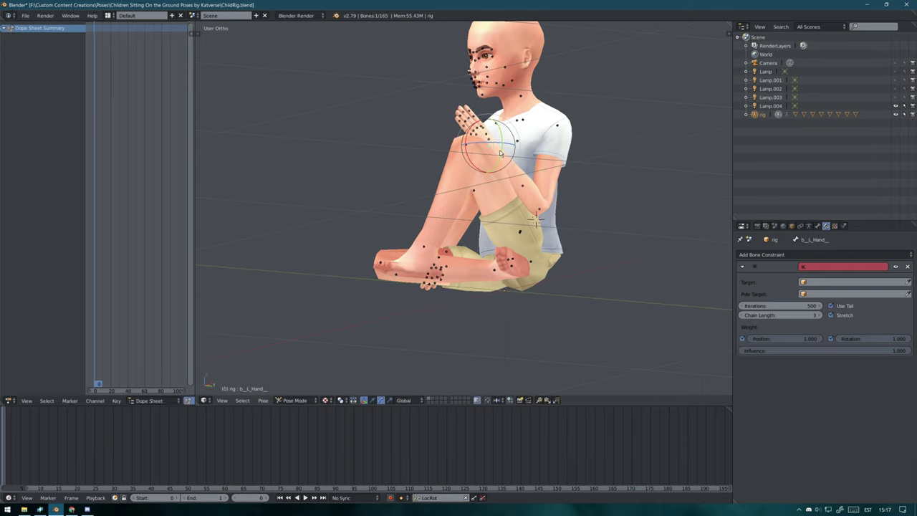
{"action": "middle_click_drag", "start_coordinate": [501, 154], "coordinate": [586, 175]}
{"action": "mouse_move", "coordinate": [470, 125]}
{"action": "middle_mouse_down"}
{"action": "mouse_move", "coordinate": [451, 108]}
{"action": "mouse_move", "coordinate": [564, 105]}
{"action": "middle_mouse_up"}
{"action": "right_click", "coordinate": [443, 95]}
{"action": "right_click", "coordinate": [467, 89]}
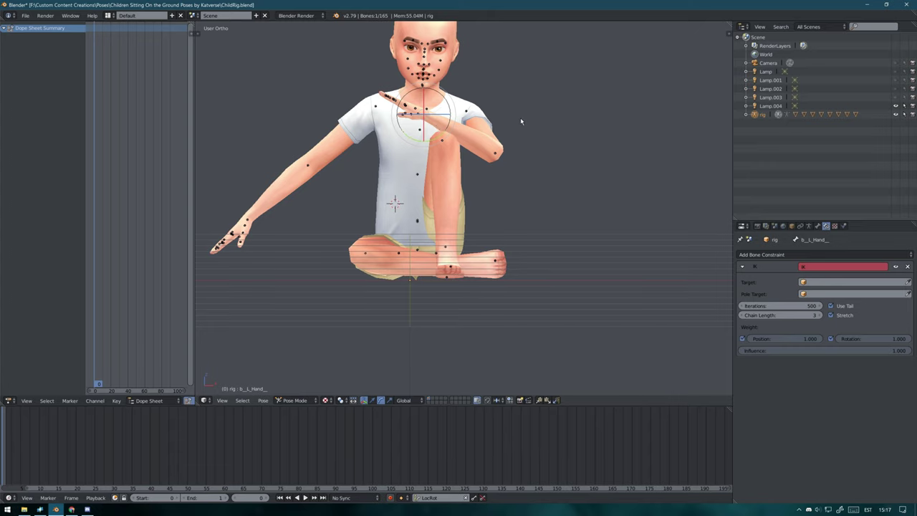
{"action": "middle_click_drag", "start_coordinate": [521, 121], "coordinate": [375, 263]}
Cancel the left thigh rotation and turn the pelvis around the vertical Z axis
{"action": "right_click", "coordinate": [375, 263]}
{"action": "key", "text": "r"}
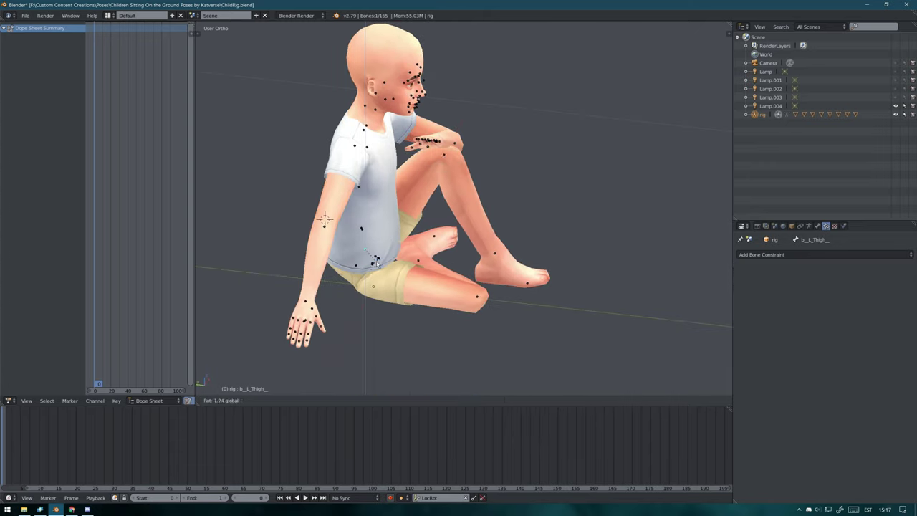
{"action": "right_click", "coordinate": [370, 253]}
{"action": "right_click", "coordinate": [384, 267]}
{"action": "key", "text": "r"}
{"action": "key", "text": "z"}
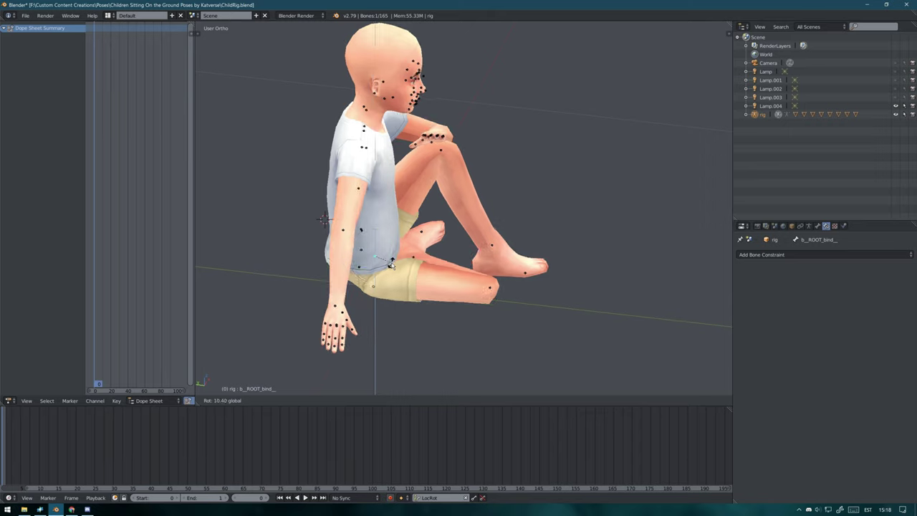
{"action": "left_click", "coordinate": [392, 231]}
{"action": "key", "text": "KP_1"}
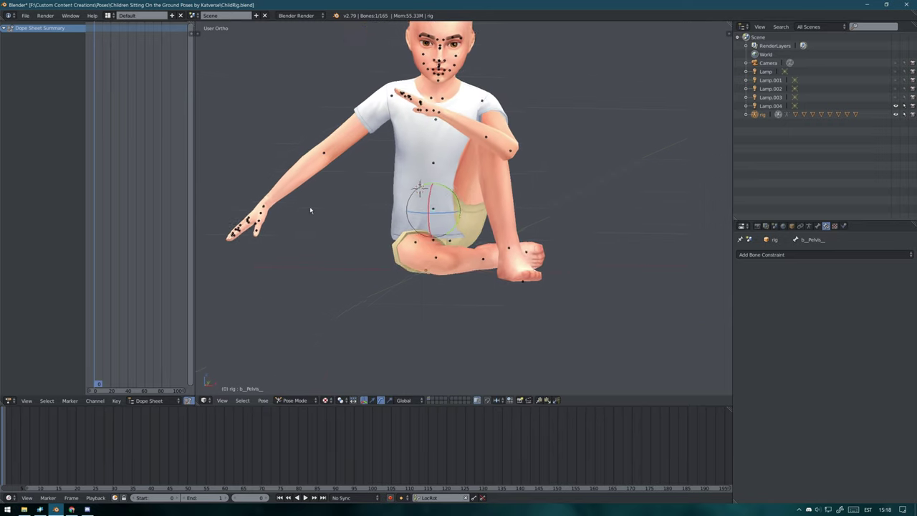
{"action": "middle_click_drag", "start_coordinate": [395, 239], "coordinate": [404, 291]}
Rotate the right thigh and bend the right calf so the leg folds inward
{"action": "right_click", "coordinate": [373, 173]}
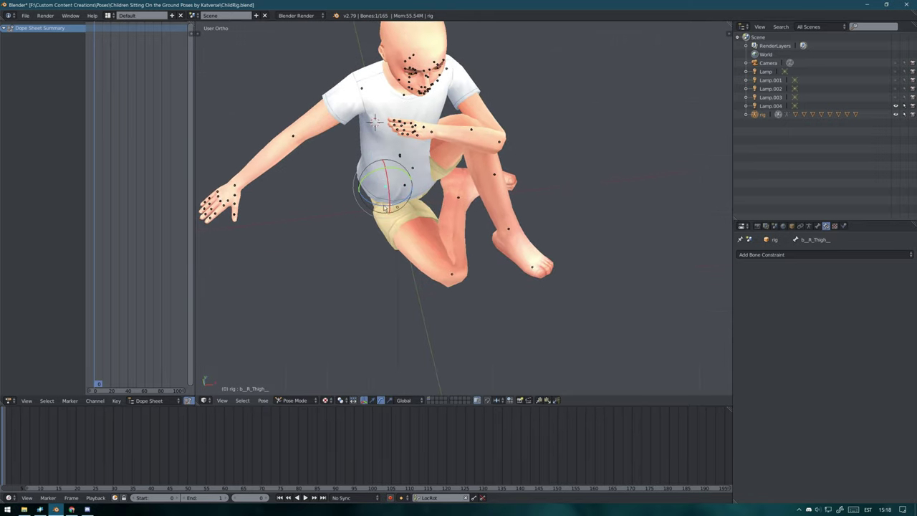
{"action": "key", "text": "r"}
{"action": "left_click", "coordinate": [373, 172]}
{"action": "key", "text": "KP_1"}
{"action": "key", "text": "KP_3"}
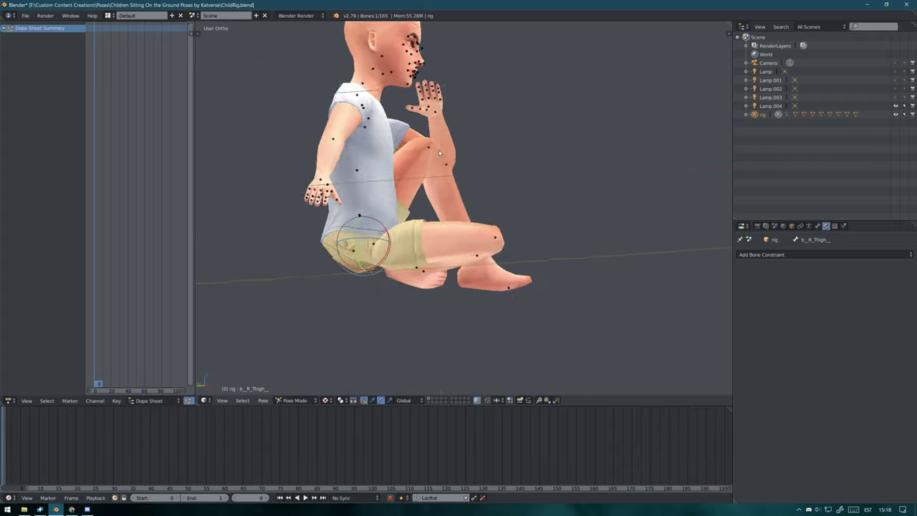
{"action": "key", "text": "KP_1"}
{"action": "middle_click_drag", "start_coordinate": [423, 218], "coordinate": [484, 165]}
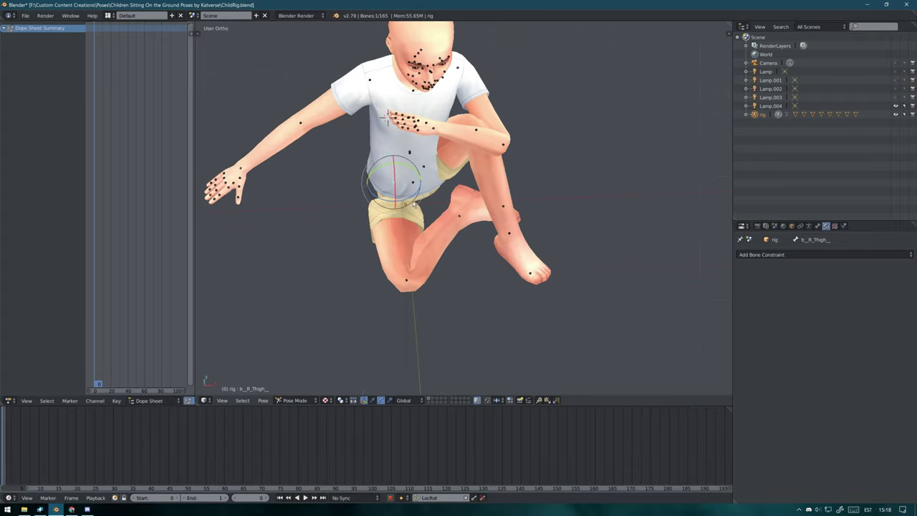
{"action": "mouse_move", "coordinate": [360, 256]}
{"action": "middle_mouse_down"}
{"action": "mouse_move", "coordinate": [401, 275]}
{"action": "mouse_move", "coordinate": [419, 228]}
{"action": "mouse_move", "coordinate": [419, 287]}
{"action": "middle_mouse_up"}
{"action": "right_click", "coordinate": [437, 283]}
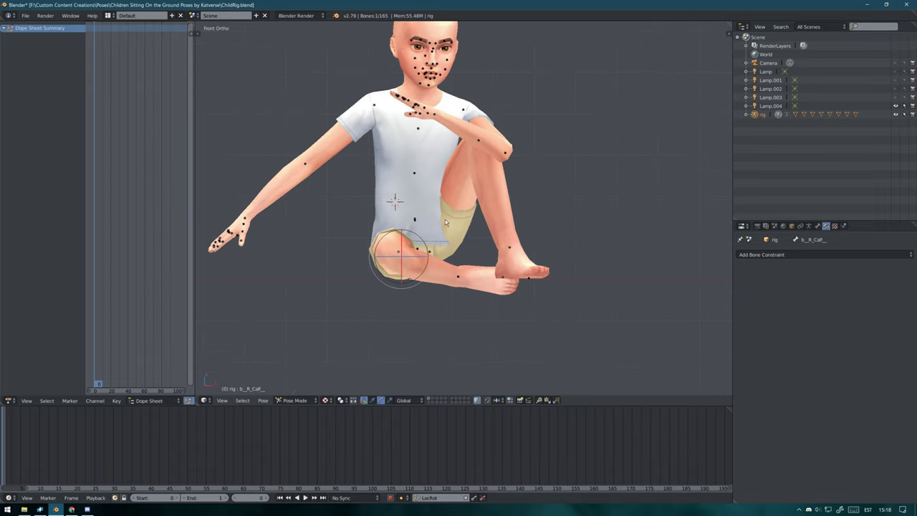
{"action": "left_click_drag", "start_coordinate": [415, 269], "coordinate": [378, 279]}
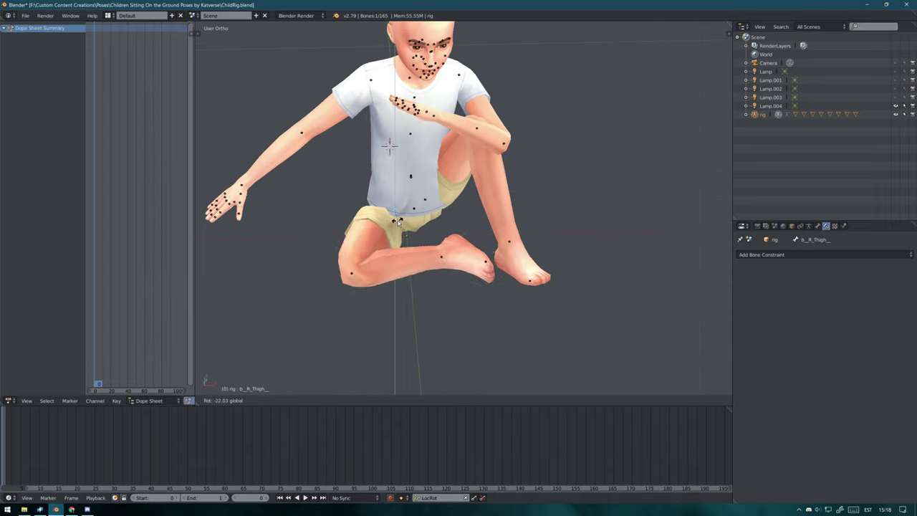
{"action": "key", "text": "KP_1"}
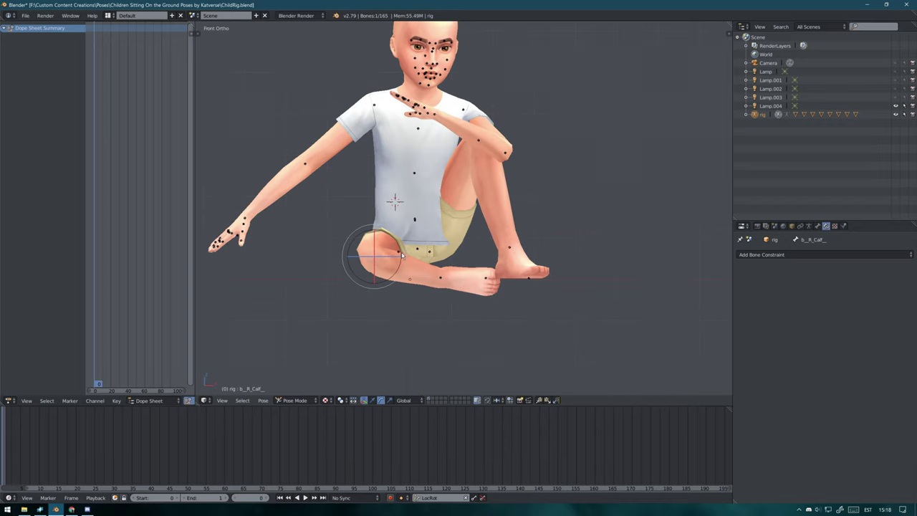
{"action": "mouse_move", "coordinate": [413, 244]}
{"action": "left_mouse_down"}
{"action": "mouse_move", "coordinate": [608, 182]}
{"action": "mouse_move", "coordinate": [595, 184]}
{"action": "left_mouse_up"}
{"action": "middle_click_drag", "start_coordinate": [596, 184], "coordinate": [635, 242]}
Add an IK constraint to the right foot bone and rotate the foot
{"action": "right_click", "coordinate": [449, 247]}
{"action": "key", "text": "shift+i"}
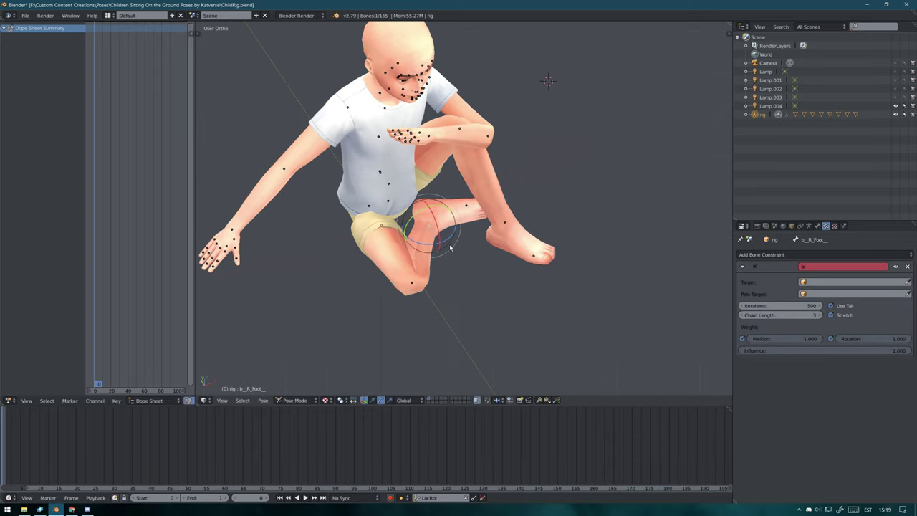
{"action": "middle_click_drag", "start_coordinate": [449, 247], "coordinate": [431, 197]}
{"action": "key", "text": "r"}
{"action": "left_click", "coordinate": [446, 239]}
{"action": "middle_click_drag", "start_coordinate": [446, 238], "coordinate": [460, 266]}
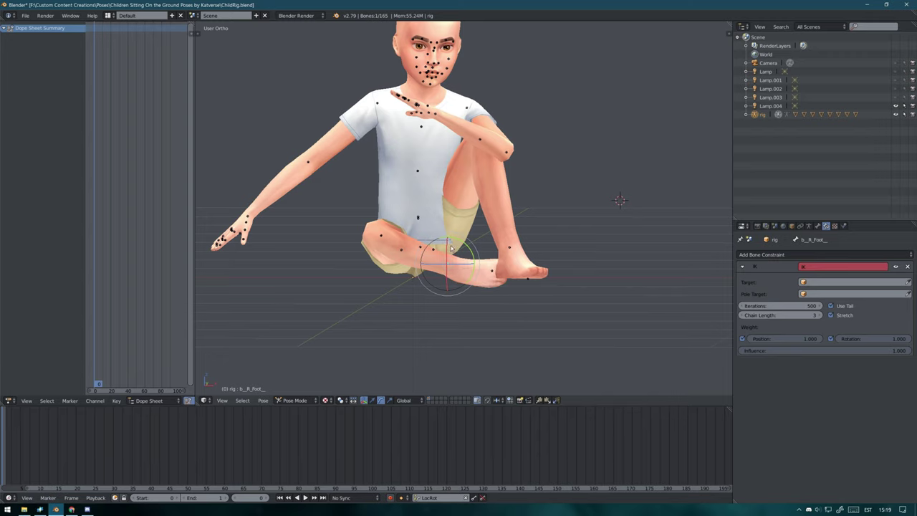
{"action": "mouse_move", "coordinate": [460, 247]}
{"action": "middle_mouse_down"}
{"action": "mouse_move", "coordinate": [444, 240]}
{"action": "mouse_move", "coordinate": [451, 232]}
{"action": "middle_mouse_up"}
Try rotating the lower spine, then check the chest and right thigh from the front
{"action": "right_click", "coordinate": [443, 238]}
{"action": "key", "text": "KP_1"}
{"action": "key", "text": "r"}
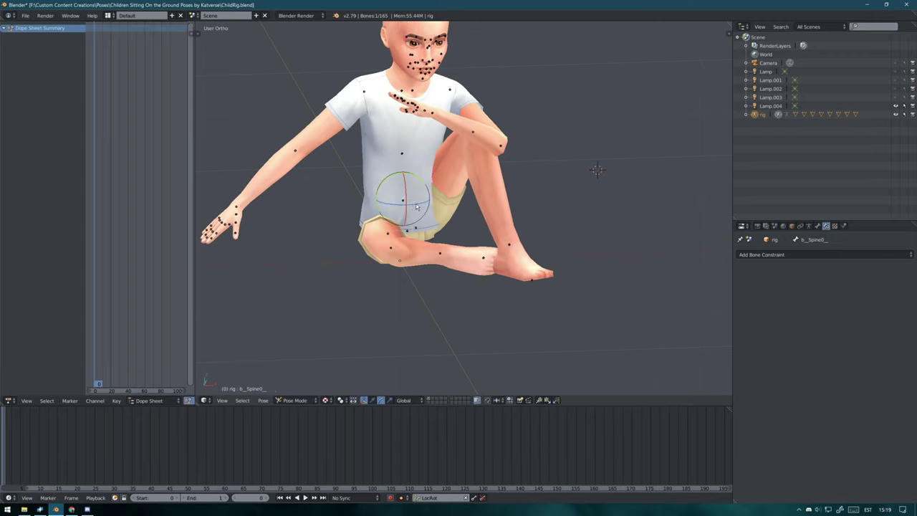
{"action": "right_click", "coordinate": [430, 168]}
{"action": "middle_click_drag", "start_coordinate": [430, 168], "coordinate": [429, 219]}
{"action": "key", "text": "KP_1"}
{"action": "right_click", "coordinate": [428, 219]}
{"action": "key", "text": "KP_1"}
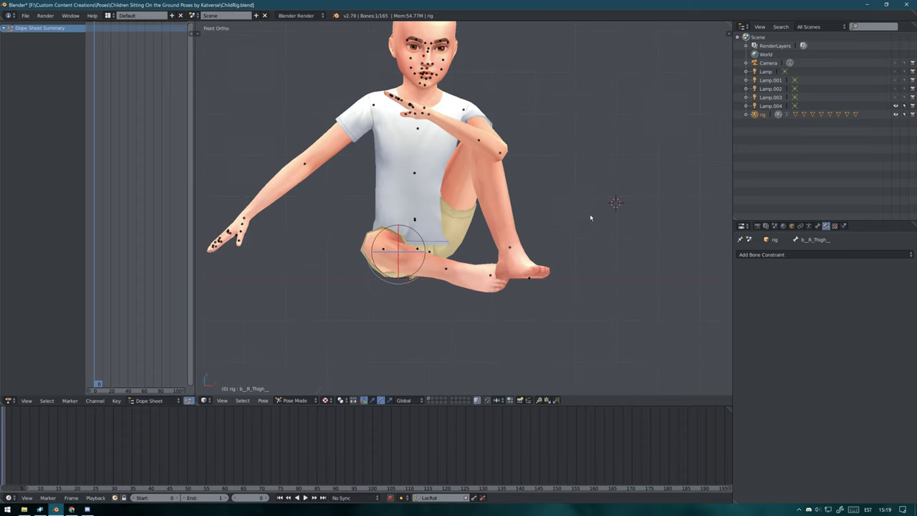
{"action": "middle_click_drag", "start_coordinate": [576, 184], "coordinate": [566, 215]}
Move the right calf and right foot bone down so the crossed leg sits near the floor
{"action": "right_click", "coordinate": [393, 288]}
{"action": "key", "text": "g"}
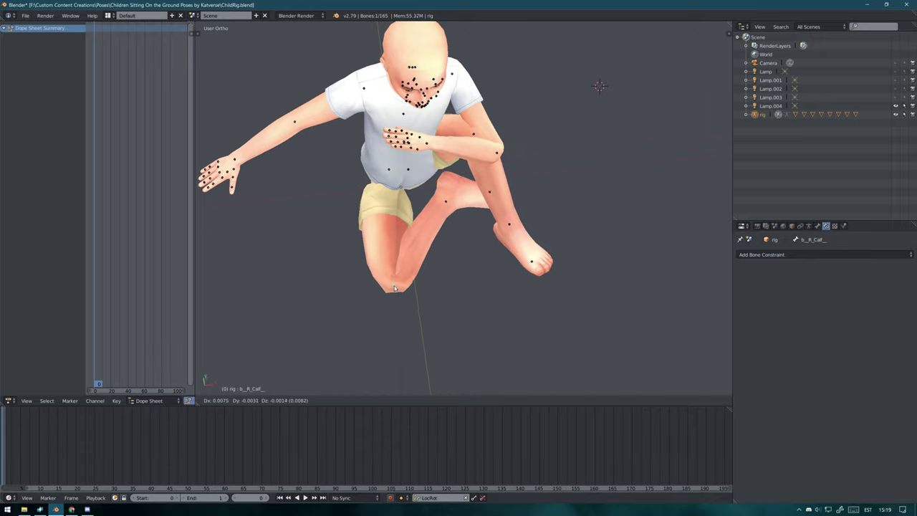
{"action": "key", "text": "KP_1"}
{"action": "middle_click_drag", "start_coordinate": [472, 269], "coordinate": [503, 304]}
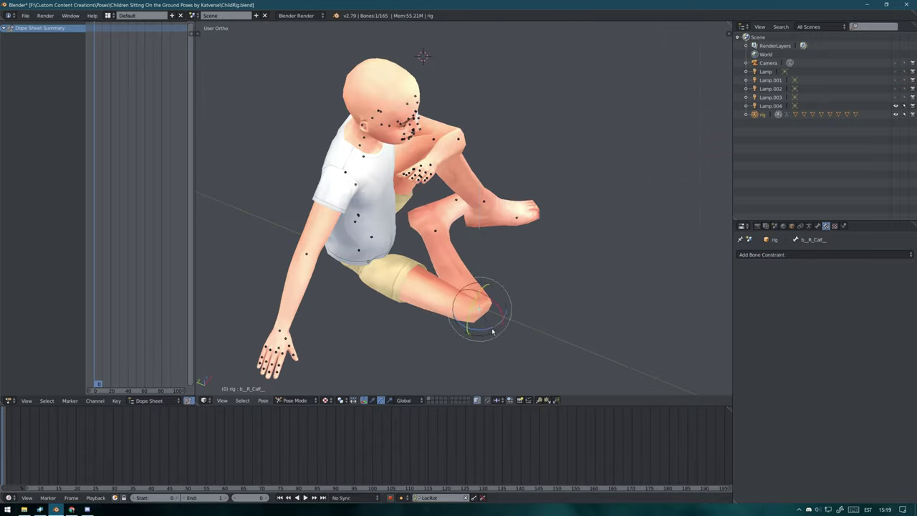
{"action": "key", "text": "KP_1"}
{"action": "right_click", "coordinate": [477, 256]}
{"action": "key", "text": "g"}
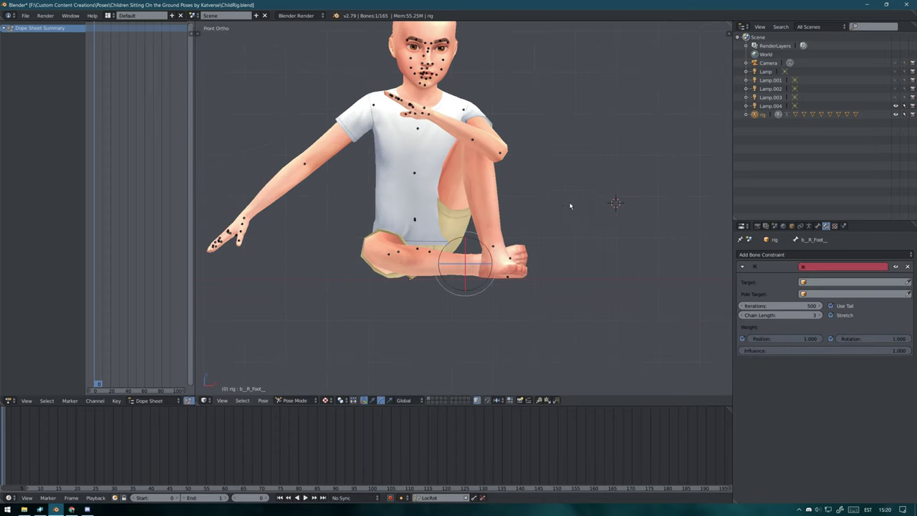
{"action": "middle_click_drag", "start_coordinate": [553, 218], "coordinate": [556, 243]}
Rotate the lower spine, then the pelvis, around the Z axis
{"action": "right_click", "coordinate": [376, 204]}
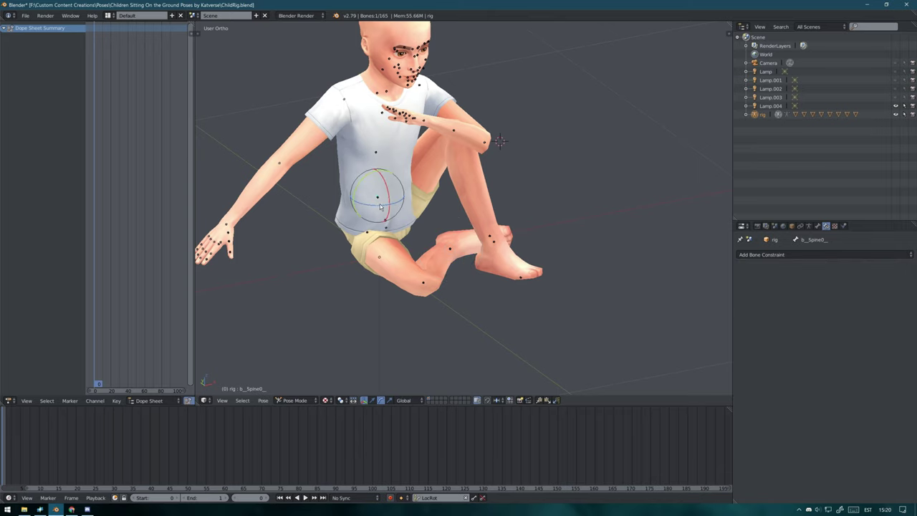
{"action": "key", "text": "r"}
{"action": "key", "text": "z"}
{"action": "left_click", "coordinate": [381, 208]}
{"action": "middle_click_drag", "start_coordinate": [381, 207], "coordinate": [394, 186]}
{"action": "right_click", "coordinate": [428, 214]}
{"action": "key", "text": "r"}
{"action": "key", "text": "z"}
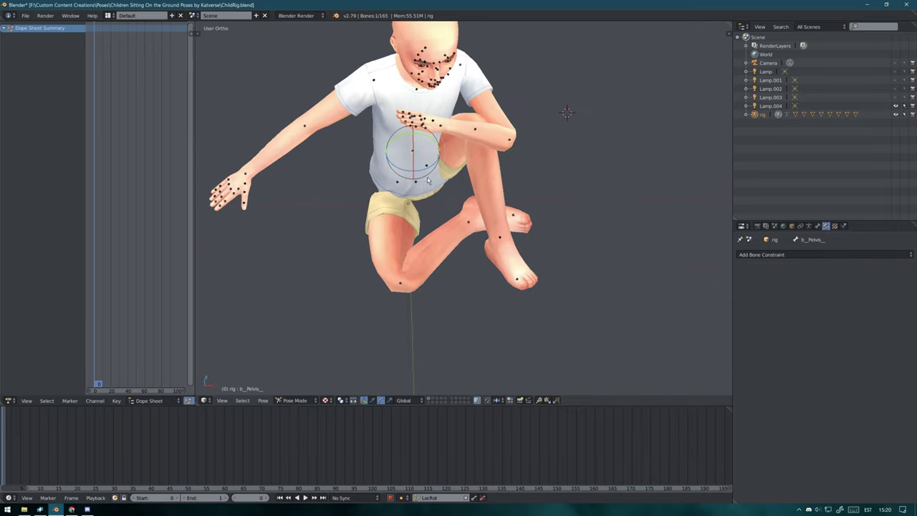
{"action": "left_click", "coordinate": [418, 147]}
{"action": "middle_click_drag", "start_coordinate": [419, 147], "coordinate": [505, 210]}
Tilt the pelvis upright on the X axis, undoing an unwanted spine rotation
{"action": "key", "text": "r"}
{"action": "key", "text": "x"}
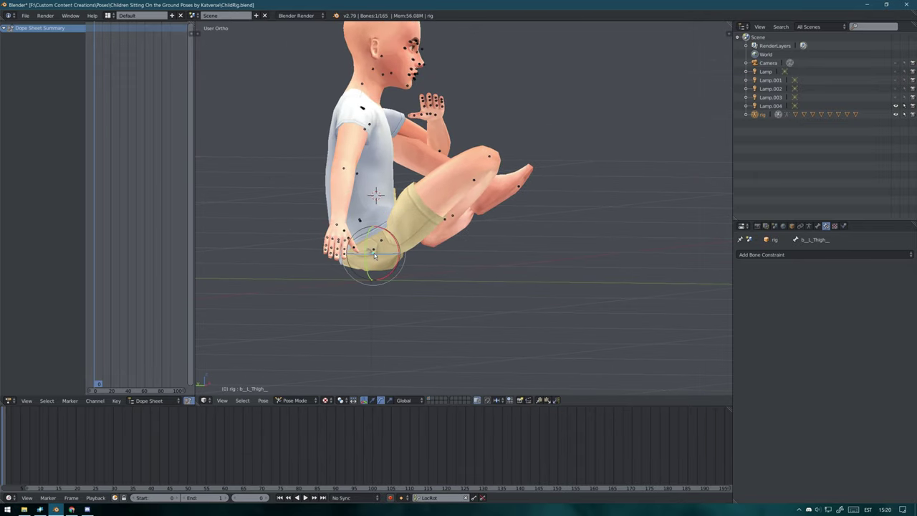
{"action": "key", "text": "ctrl+z"}
{"action": "middle_click_drag", "start_coordinate": [400, 259], "coordinate": [458, 256]}
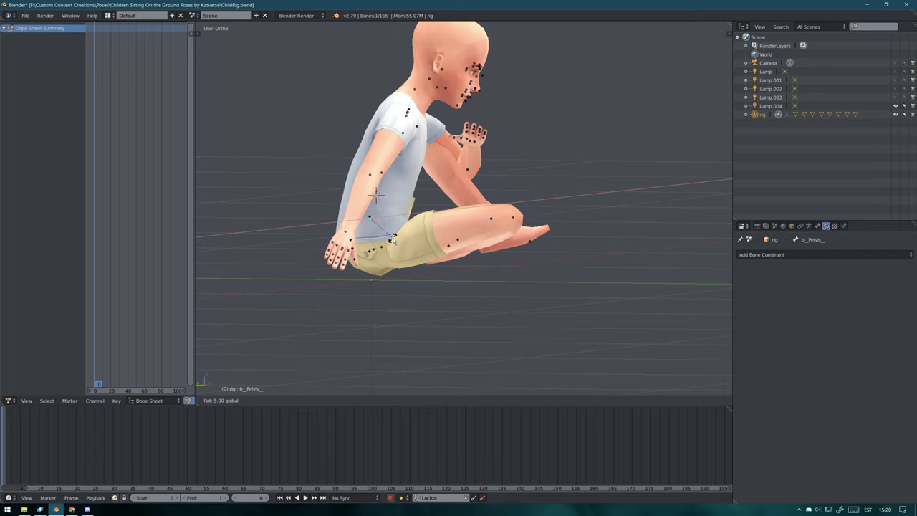
{"action": "key", "text": "KP_3"}
{"action": "key", "text": "r"}
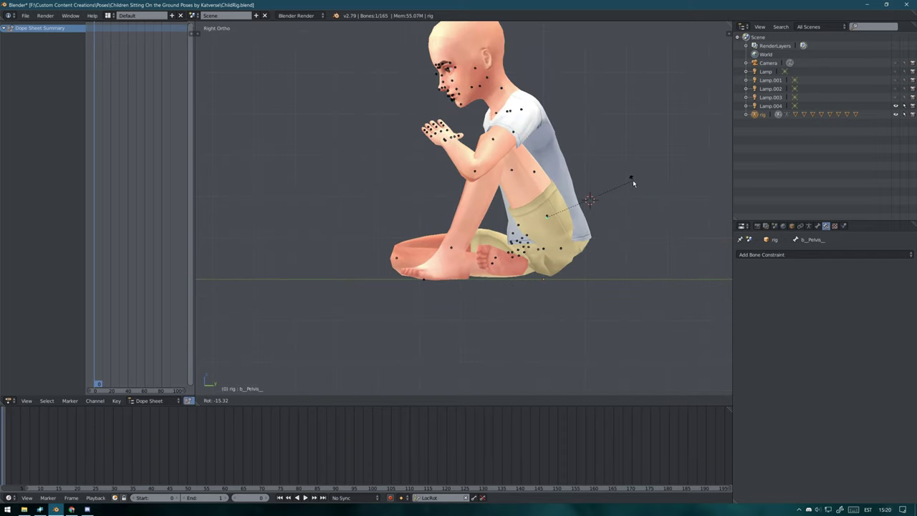
{"action": "key", "text": "r"}
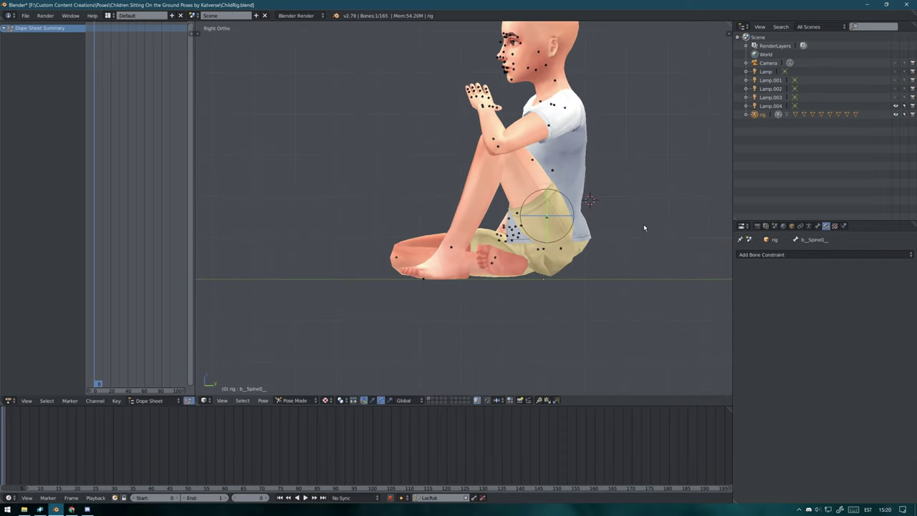
{"action": "key", "text": "ctrl+z"}
Undo another change, cancel a stray body rotation, and reselect the lower spine
{"action": "mouse_move", "coordinate": [644, 233]}
{"action": "middle_mouse_down"}
{"action": "mouse_move", "coordinate": [570, 275]}
{"action": "mouse_move", "coordinate": [359, 250]}
{"action": "middle_mouse_up"}
{"action": "key", "text": "ctrl+z"}
{"action": "key", "text": "ctrl+z"}
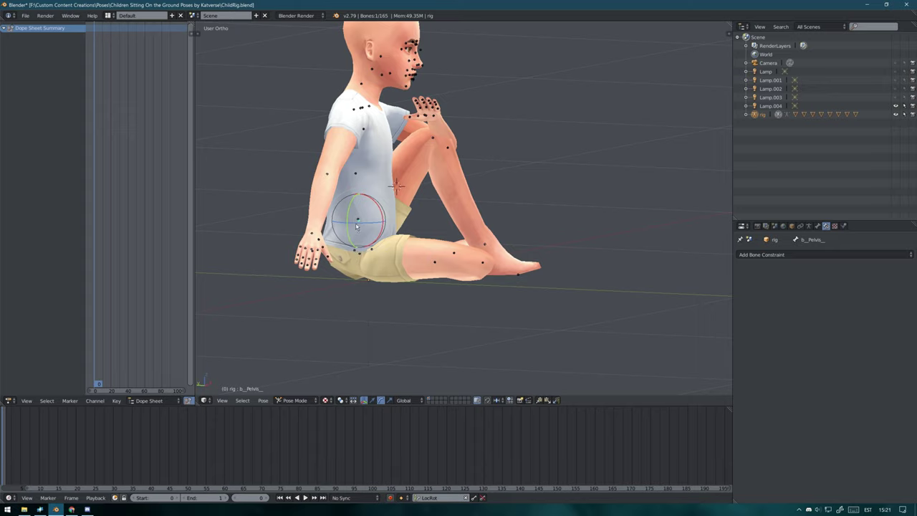
{"action": "key", "text": "r"}
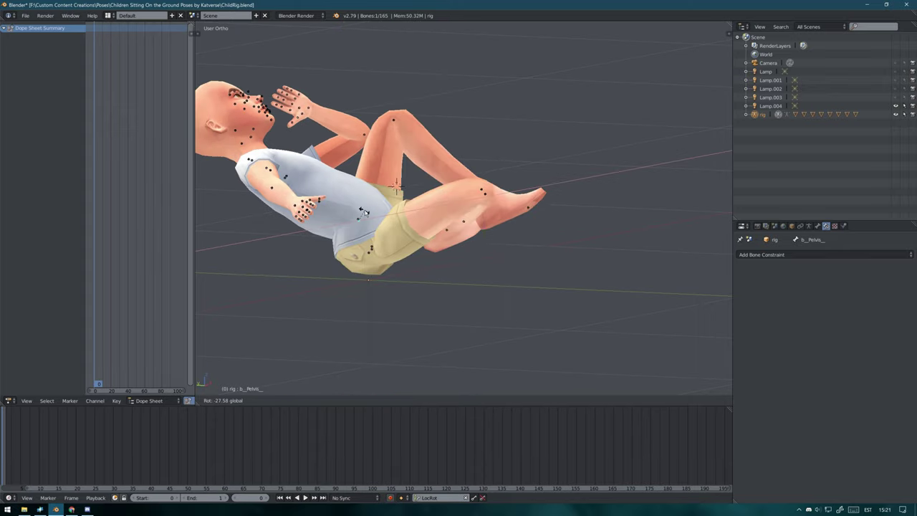
{"action": "key", "text": "Escape"}
{"action": "right_click", "coordinate": [364, 212]}
{"action": "key", "text": "KP_1"}
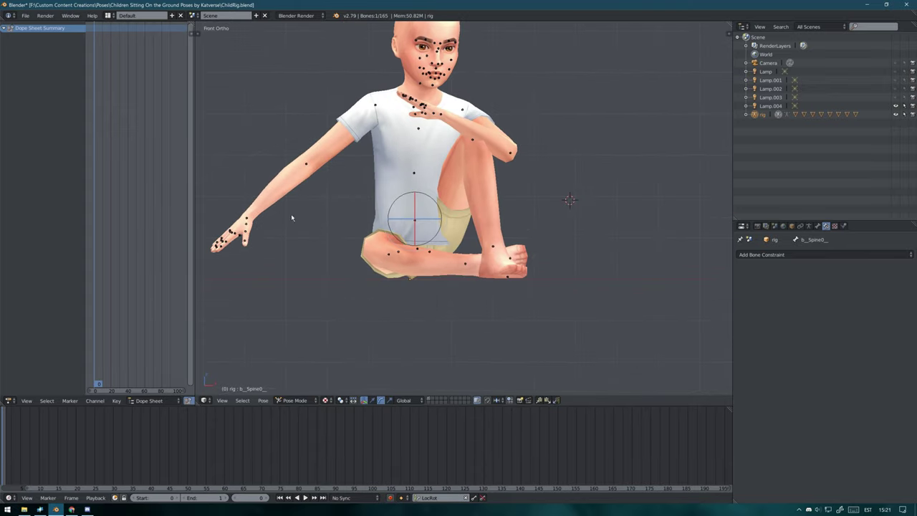
Select the left hand bone and move the left hand
{"action": "mouse_move", "coordinate": [291, 217]}
{"action": "middle_mouse_down"}
{"action": "mouse_move", "coordinate": [514, 162]}
{"action": "mouse_move", "coordinate": [476, 136]}
{"action": "middle_mouse_up"}
{"action": "right_click", "coordinate": [511, 160]}
{"action": "right_click", "coordinate": [476, 136]}
{"action": "right_click", "coordinate": [477, 133]}
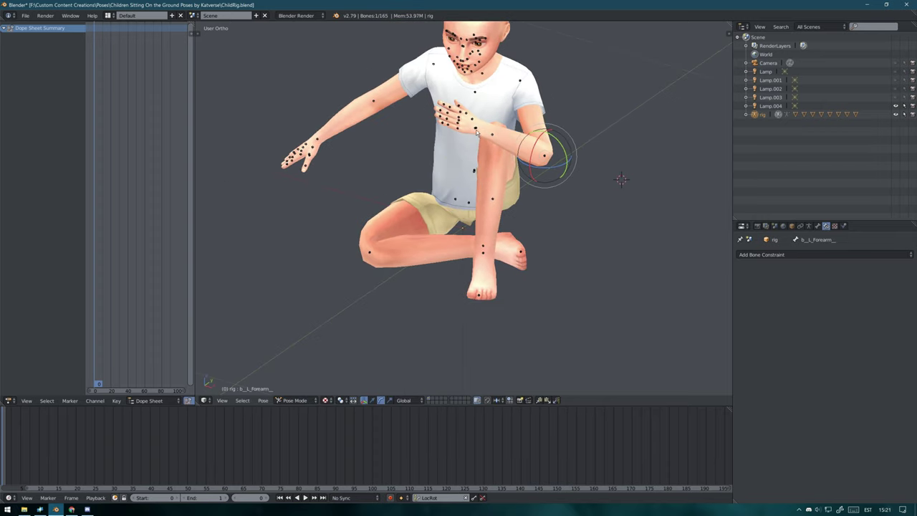
{"action": "right_click", "coordinate": [476, 132]}
{"action": "key", "text": "g"}
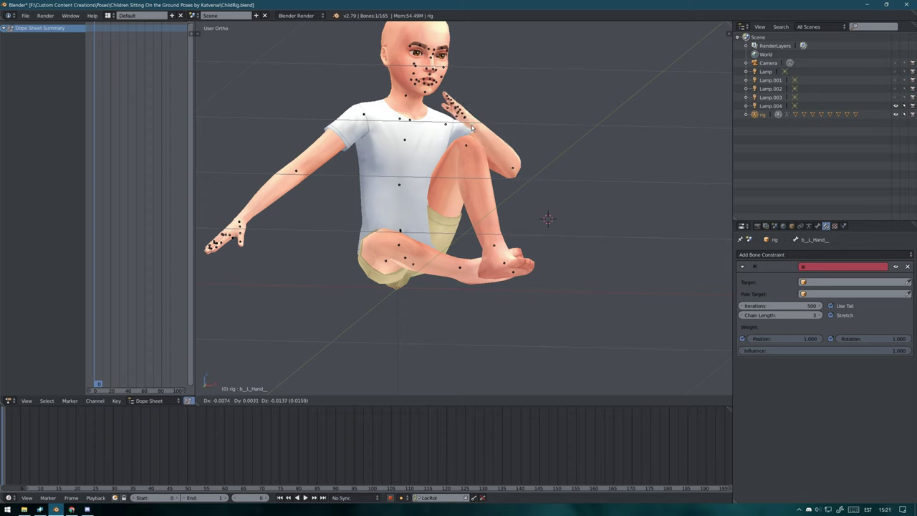
Rotate the left upper arm around the Z axis
{"action": "middle_click_drag", "start_coordinate": [520, 155], "coordinate": [494, 108]}
{"action": "right_click", "coordinate": [494, 108]}
{"action": "key", "text": "r"}
{"action": "key", "text": "z"}
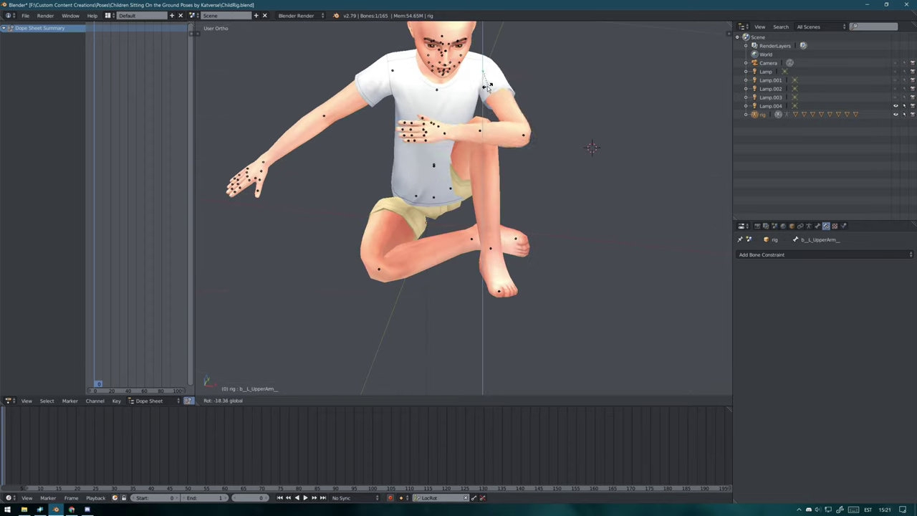
{"action": "right_click", "coordinate": [445, 134]}
{"action": "key", "text": "KP_1"}
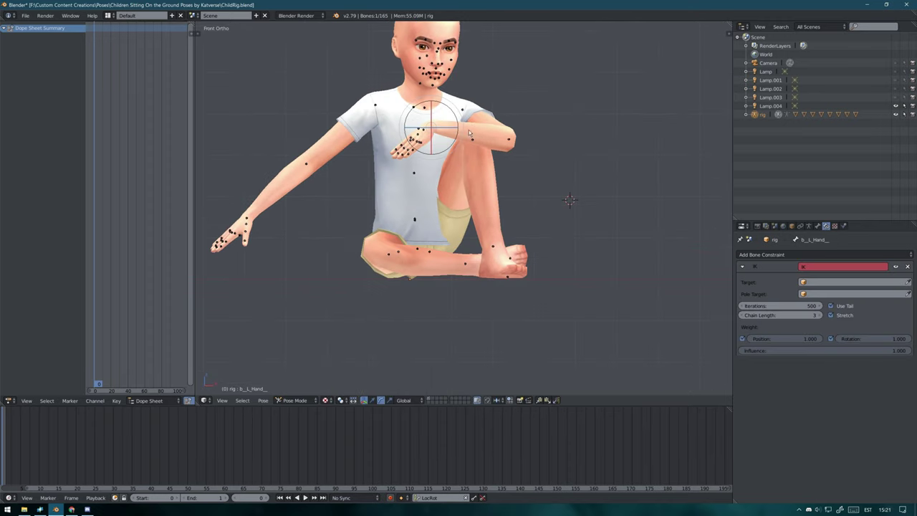
Move the right hand down to the floor and select the right collarbone
{"action": "right_click", "coordinate": [242, 223]}
{"action": "key", "text": "g"}
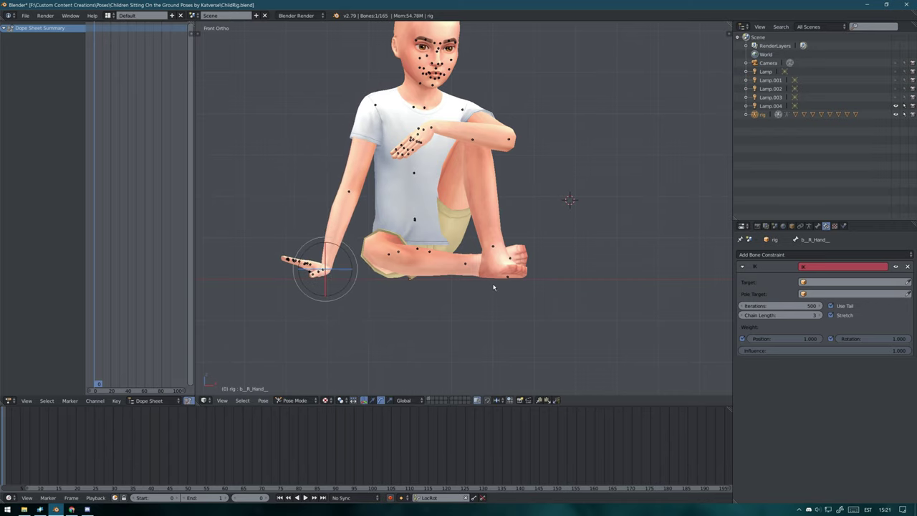
{"action": "mouse_move", "coordinate": [493, 288]}
{"action": "middle_mouse_down"}
{"action": "mouse_move", "coordinate": [371, 126]}
{"action": "mouse_move", "coordinate": [379, 136]}
{"action": "middle_mouse_up"}
{"action": "right_click", "coordinate": [371, 127]}
{"action": "scroll", "coordinate": [500, 261], "scroll_direction": "up", "scroll_amount": 3}
{"action": "scroll", "coordinate": [500, 260], "scroll_direction": "up", "scroll_amount": 2}
Select the neck and head bones and zoom in on the face from the front
{"action": "right_click", "coordinate": [500, 260]}
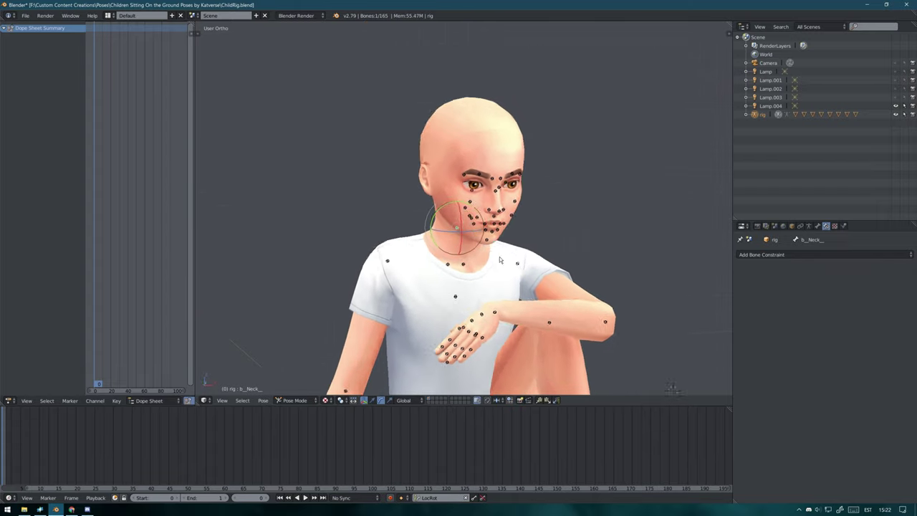
{"action": "middle_click_drag", "start_coordinate": [500, 260], "coordinate": [450, 208]}
{"action": "right_click", "coordinate": [450, 208]}
{"action": "key", "text": "KP_1"}
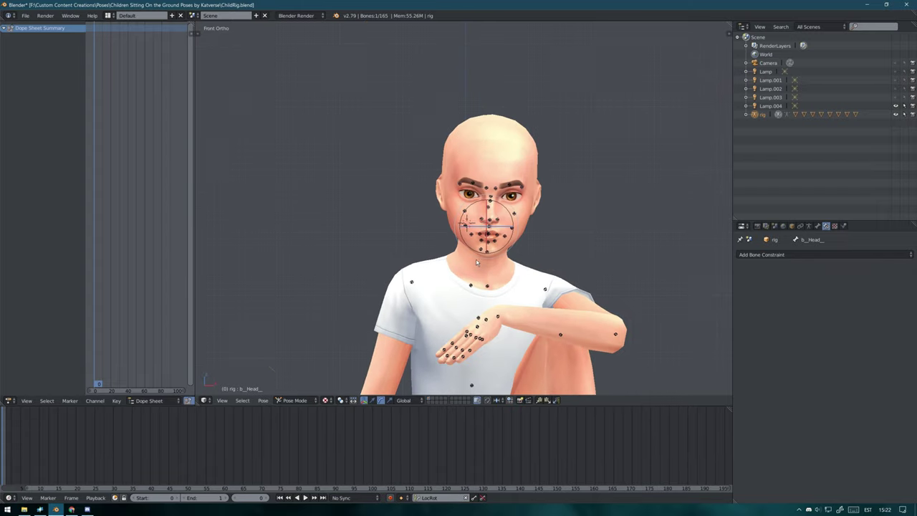
{"action": "scroll", "coordinate": [490, 213], "scroll_direction": "up", "scroll_amount": 2}
{"action": "middle_click_drag", "start_coordinate": [490, 214], "coordinate": [502, 258]}
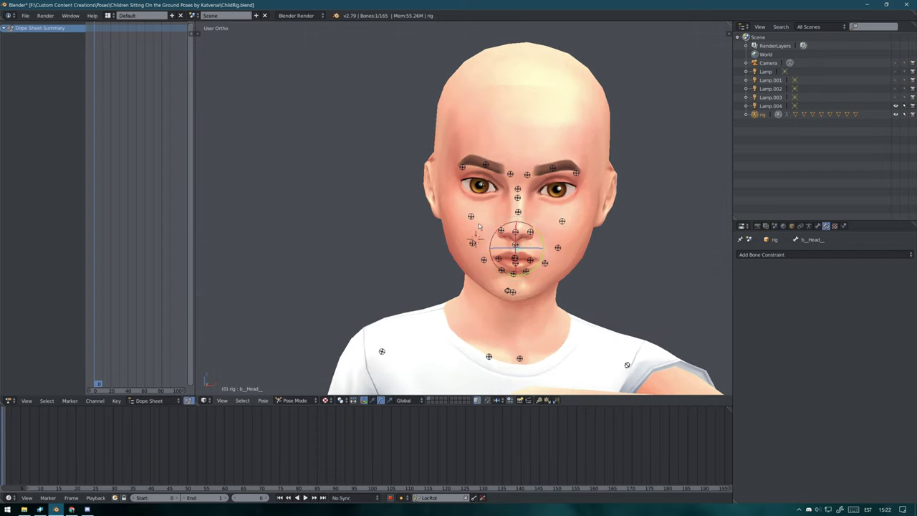
{"action": "scroll", "coordinate": [517, 314], "scroll_direction": "up", "scroll_amount": 1}
Turn the neck slightly and select the head bone from a side profile
{"action": "right_click", "coordinate": [516, 314]}
{"action": "middle_click_drag", "start_coordinate": [516, 314], "coordinate": [670, 228]}
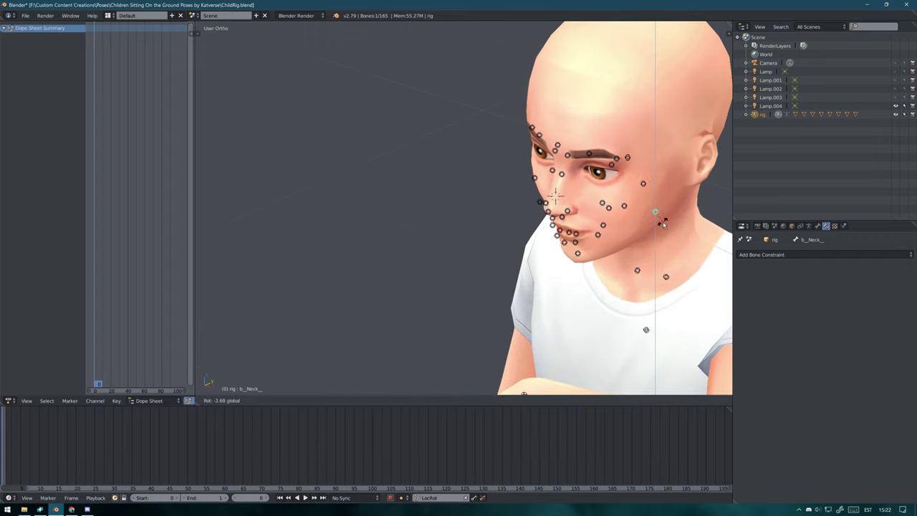
{"action": "key", "text": "KP_1"}
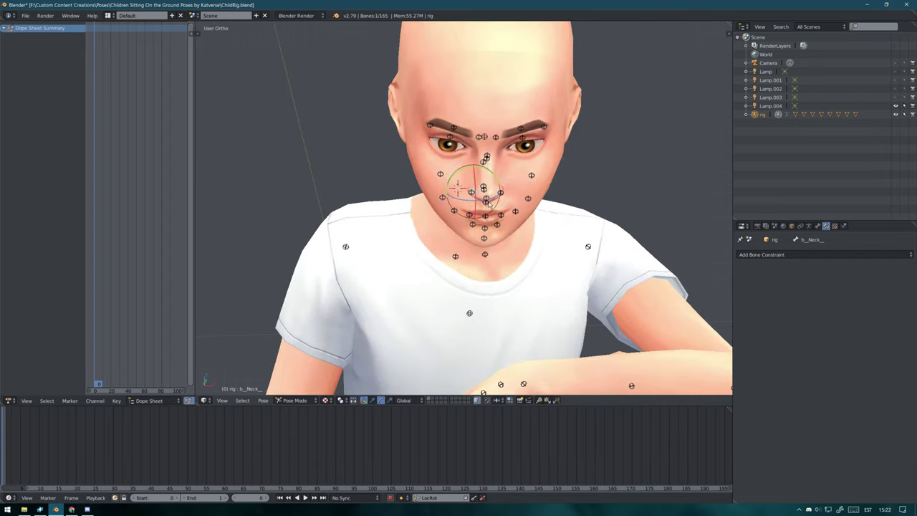
{"action": "middle_click_drag", "start_coordinate": [512, 287], "coordinate": [574, 232]}
{"action": "right_click", "coordinate": [246, 246]}
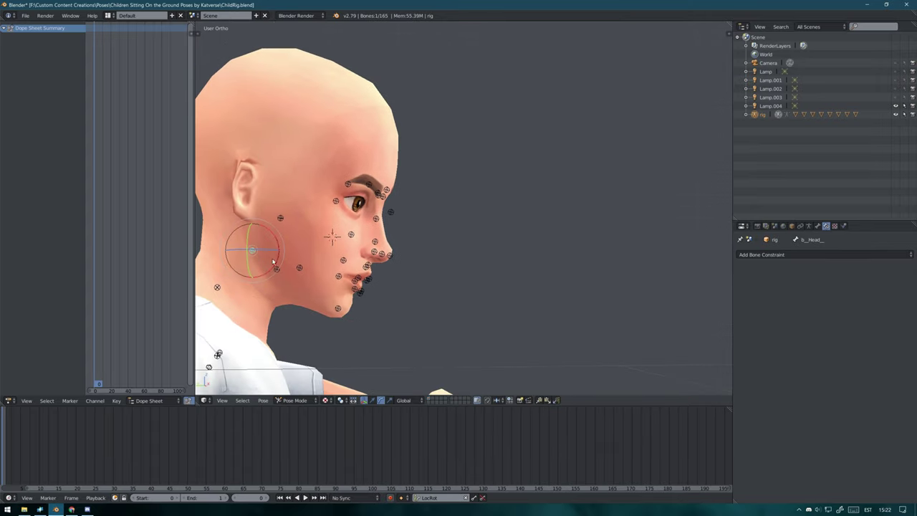
{"action": "key", "text": "KP_1"}
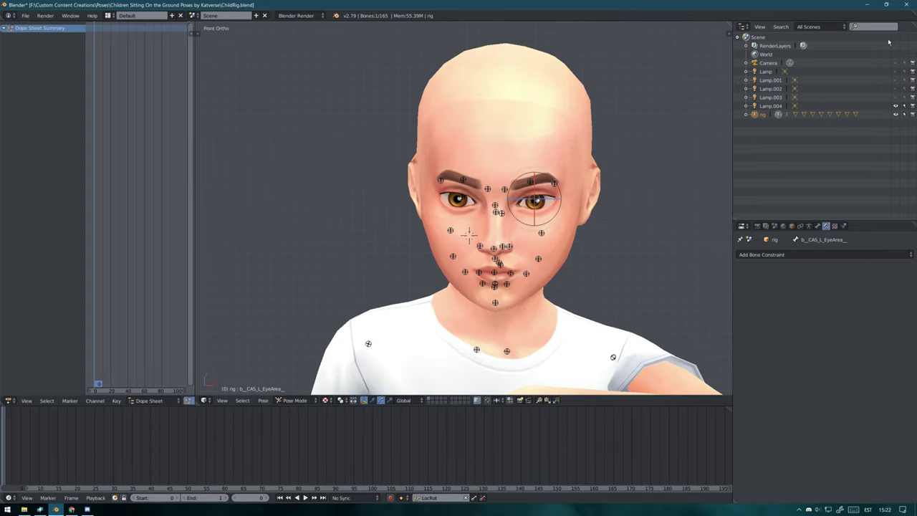
Search the Outliner for 'eye' bones and freely trackball-rotate an eye bone
{"action": "type", "text": "eyre"}
{"action": "key", "text": "BackSpace"}
{"action": "key", "text": "BackSpace"}
{"action": "type", "text": "e"}
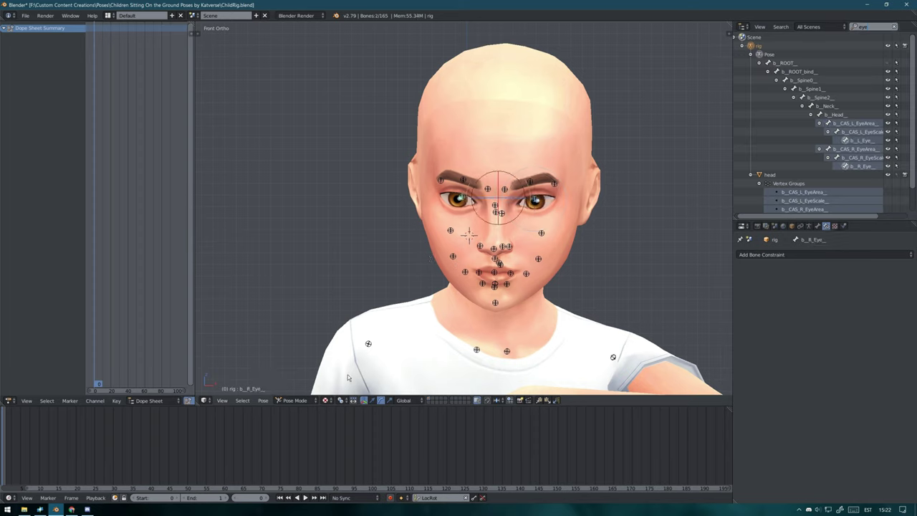
{"action": "key", "text": "r"}
{"action": "key", "text": "r"}
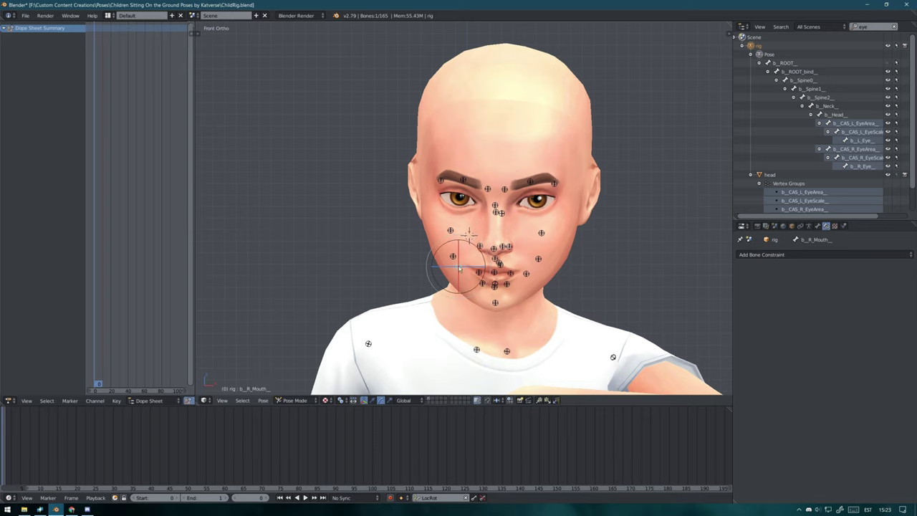
{"action": "scroll", "coordinate": [452, 232], "scroll_direction": "down", "scroll_amount": 4}
Curl the selected left-hand fingers inward
{"action": "middle_click_drag", "start_coordinate": [452, 231], "coordinate": [526, 193]}
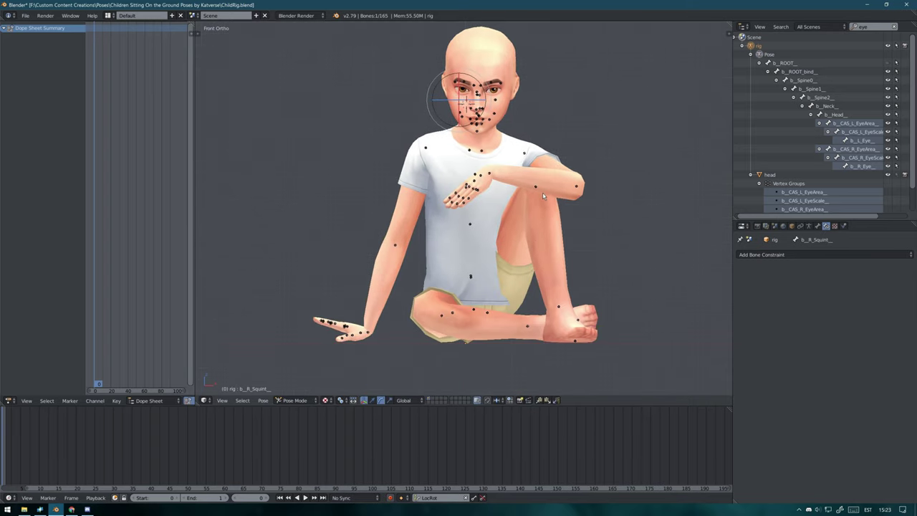
{"action": "scroll", "coordinate": [527, 193], "scroll_direction": "up", "scroll_amount": 1}
{"action": "scroll", "coordinate": [516, 183], "scroll_direction": "up", "scroll_amount": 3}
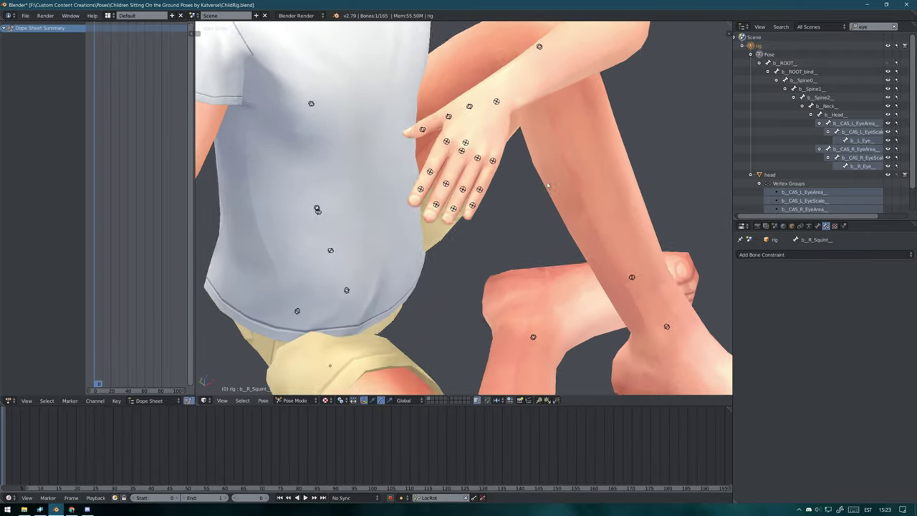
{"action": "scroll", "coordinate": [501, 174], "scroll_direction": "up", "scroll_amount": 1}
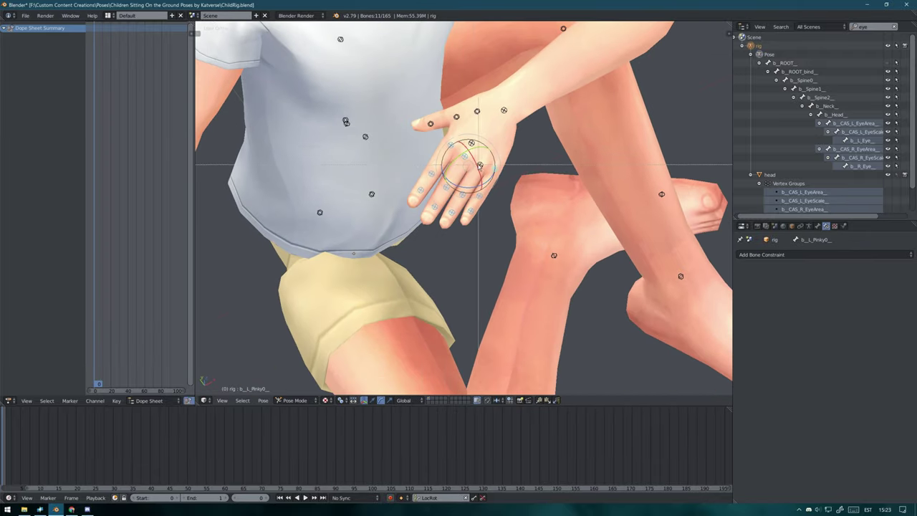
{"action": "key", "text": "r"}
{"action": "key", "text": "r"}
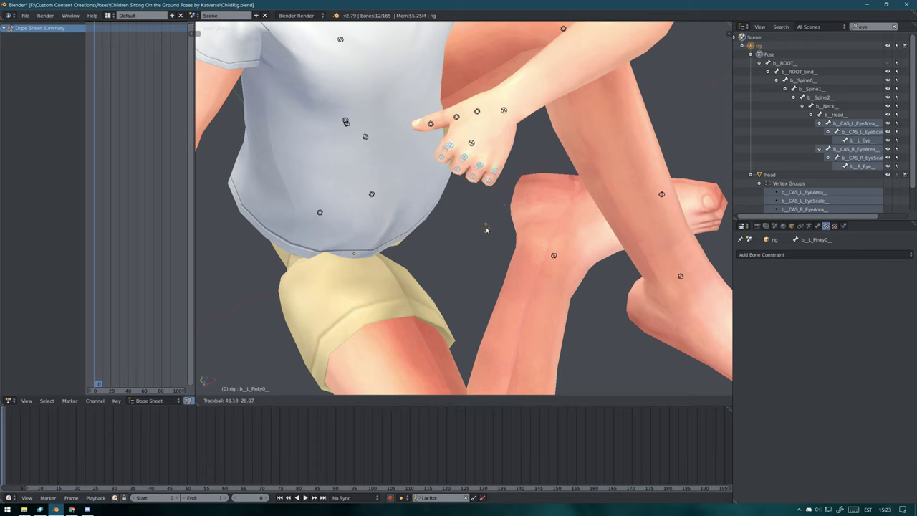
{"action": "left_click", "coordinate": [486, 229]}
{"action": "mouse_move", "coordinate": [486, 229]}
{"action": "middle_mouse_down"}
{"action": "mouse_move", "coordinate": [514, 188]}
{"action": "mouse_move", "coordinate": [610, 197]}
{"action": "mouse_move", "coordinate": [343, 211]}
{"action": "mouse_move", "coordinate": [471, 164]}
{"action": "mouse_move", "coordinate": [437, 129]}
{"action": "mouse_move", "coordinate": [519, 197]}
{"action": "middle_mouse_up"}
Adjust the left pinky, index and thumb bones so the fingers wrap inward
{"action": "right_click", "coordinate": [514, 188]}
{"action": "right_click", "coordinate": [397, 205]}
{"action": "left_click", "coordinate": [397, 203]}
{"action": "right_click", "coordinate": [437, 129]}
{"action": "key", "text": "r"}
{"action": "left_click", "coordinate": [439, 127]}
{"action": "right_click", "coordinate": [459, 149]}
{"action": "right_click", "coordinate": [519, 197]}
{"action": "key", "text": "shift+i"}
Rotate the left upper arm around Z to drape the forearm over the raised knee
{"action": "key", "text": "KP_1"}
{"action": "scroll", "coordinate": [548, 199], "scroll_direction": "down", "scroll_amount": 2}
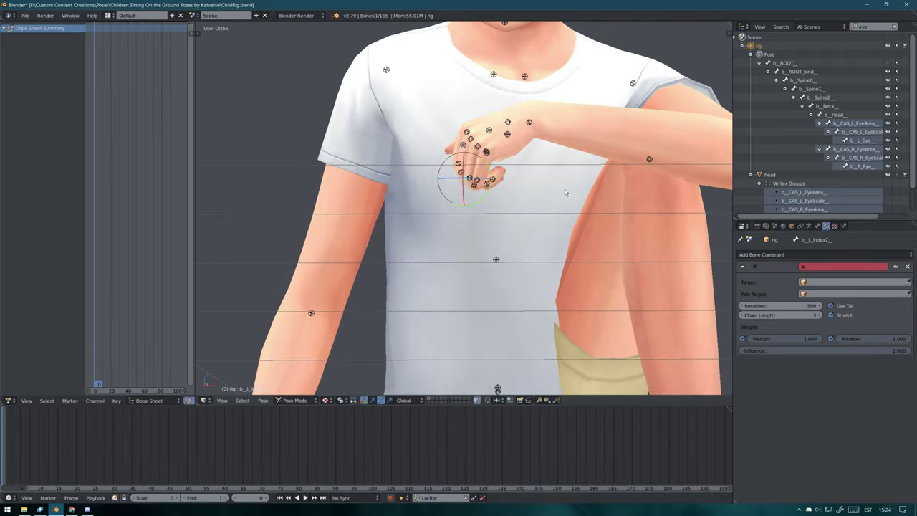
{"action": "scroll", "coordinate": [548, 199], "scroll_direction": "down", "scroll_amount": 2}
{"action": "mouse_move", "coordinate": [548, 199]}
{"action": "middle_mouse_down"}
{"action": "mouse_move", "coordinate": [466, 200]}
{"action": "mouse_move", "coordinate": [424, 141]}
{"action": "mouse_move", "coordinate": [395, 124]}
{"action": "mouse_move", "coordinate": [494, 140]}
{"action": "mouse_move", "coordinate": [462, 93]}
{"action": "mouse_move", "coordinate": [423, 90]}
{"action": "mouse_move", "coordinate": [414, 120]}
{"action": "mouse_move", "coordinate": [574, 169]}
{"action": "middle_mouse_up"}
{"action": "right_click", "coordinate": [466, 201]}
{"action": "right_click", "coordinate": [407, 146]}
{"action": "right_click", "coordinate": [494, 140]}
{"action": "key", "text": "r"}
{"action": "key", "text": "z"}
{"action": "left_click", "coordinate": [466, 87]}
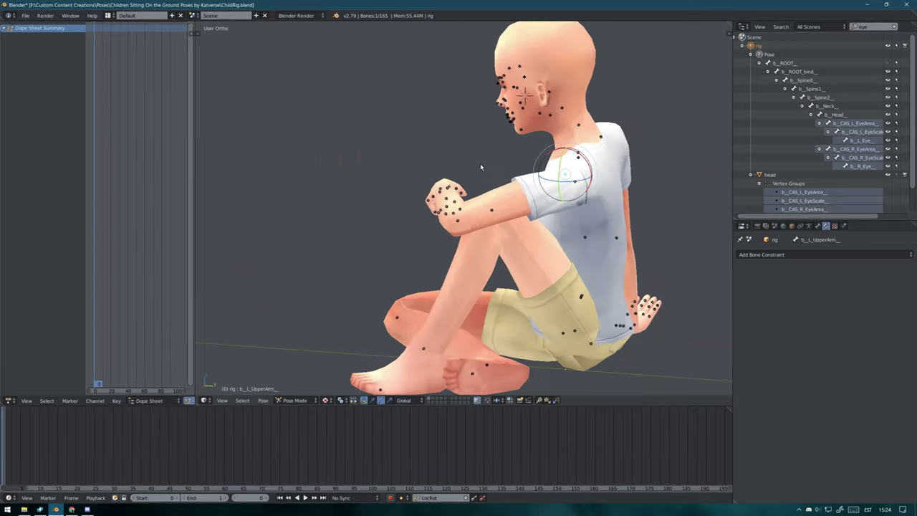
Check the left arm pose from several angles and select the head and neck bones
{"action": "right_click", "coordinate": [566, 216]}
{"action": "mouse_move", "coordinate": [566, 217]}
{"action": "middle_mouse_down"}
{"action": "mouse_move", "coordinate": [563, 254]}
{"action": "mouse_move", "coordinate": [515, 217]}
{"action": "middle_mouse_up"}
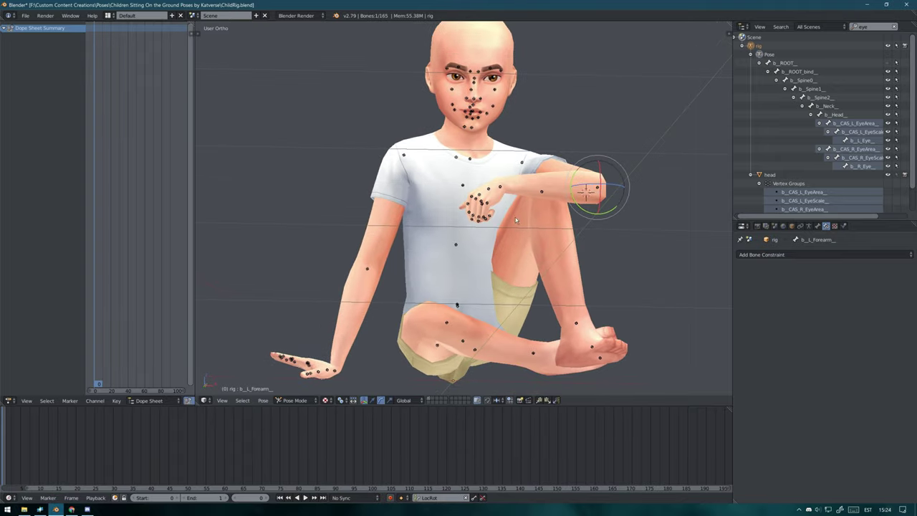
{"action": "mouse_move", "coordinate": [600, 196]}
{"action": "middle_mouse_down"}
{"action": "mouse_move", "coordinate": [537, 134]}
{"action": "mouse_move", "coordinate": [452, 183]}
{"action": "middle_mouse_up"}
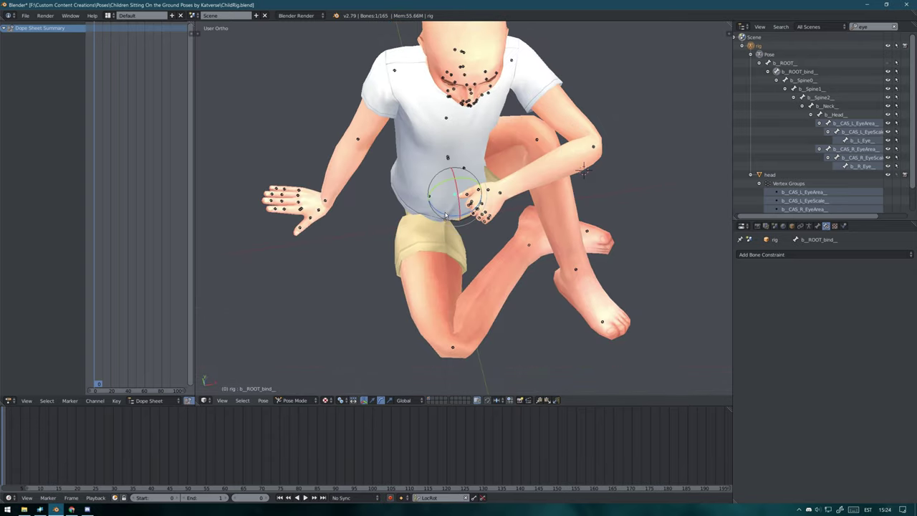
{"action": "middle_click_drag", "start_coordinate": [444, 214], "coordinate": [473, 219]}
{"action": "key", "text": "KP_1"}
{"action": "mouse_move", "coordinate": [463, 124]}
{"action": "middle_mouse_down"}
{"action": "mouse_move", "coordinate": [413, 69]}
{"action": "mouse_move", "coordinate": [494, 168]}
{"action": "middle_mouse_up"}
{"action": "right_click", "coordinate": [412, 69]}
{"action": "right_click", "coordinate": [495, 168]}
{"action": "right_click", "coordinate": [494, 168]}
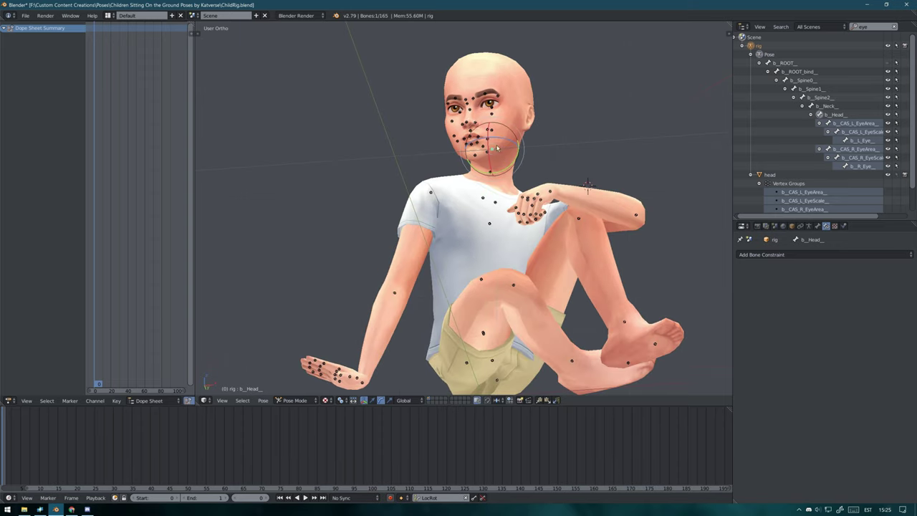
{"action": "key", "text": "KP_1"}
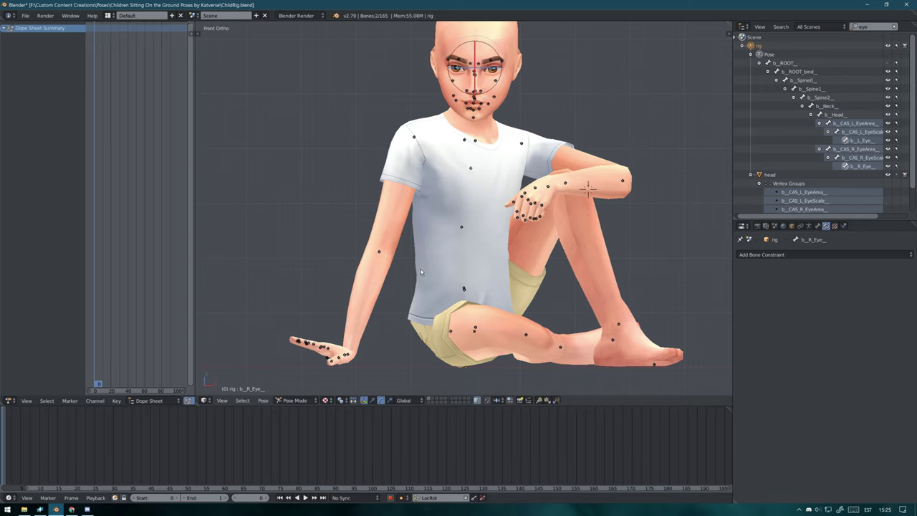
Select the right forearm and inspect the palm of the right hand
{"action": "scroll", "coordinate": [421, 272], "scroll_direction": "up", "scroll_amount": 2}
{"action": "scroll", "coordinate": [421, 273], "scroll_direction": "up", "scroll_amount": 3}
{"action": "scroll", "coordinate": [421, 272], "scroll_direction": "up", "scroll_amount": 2}
{"action": "middle_click_drag", "start_coordinate": [494, 230], "coordinate": [529, 198]}
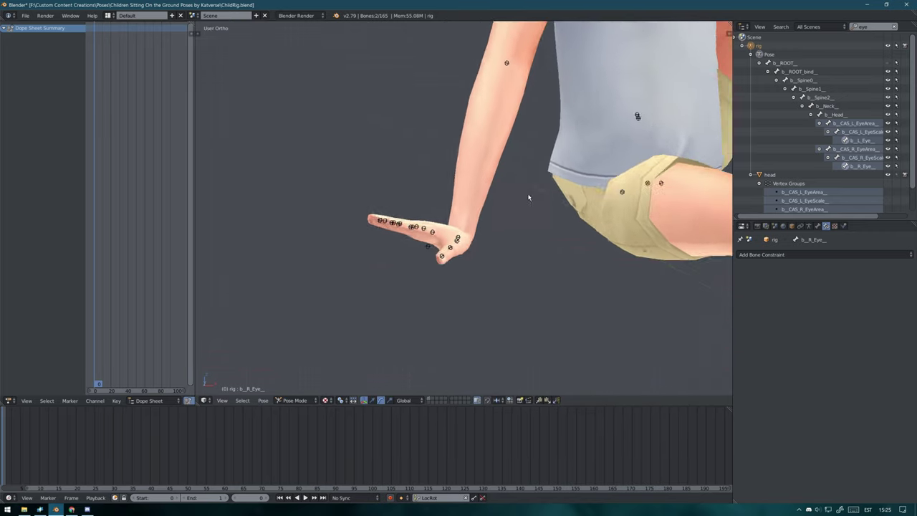
{"action": "key", "text": "KP_1"}
{"action": "right_click", "coordinate": [394, 136]}
{"action": "scroll", "coordinate": [470, 226], "scroll_direction": "up", "scroll_amount": 2}
{"action": "scroll", "coordinate": [469, 226], "scroll_direction": "up", "scroll_amount": 2}
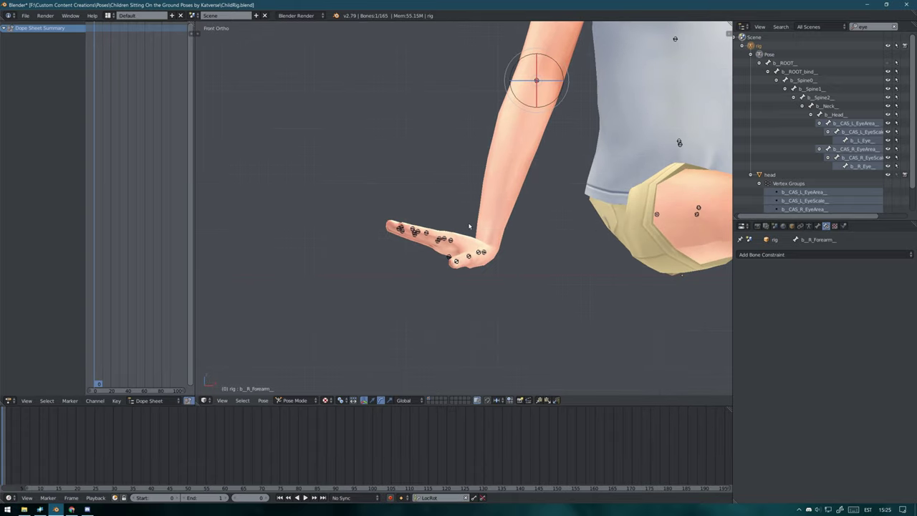
{"action": "mouse_move", "coordinate": [469, 226]}
{"action": "middle_mouse_down"}
{"action": "mouse_move", "coordinate": [481, 301]}
{"action": "mouse_move", "coordinate": [462, 120]}
{"action": "middle_mouse_up"}
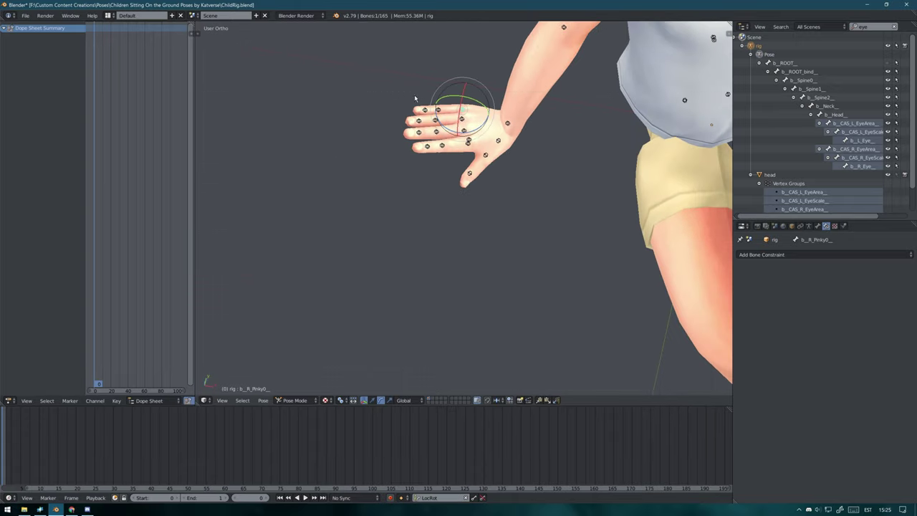
{"action": "key", "text": "KP_1"}
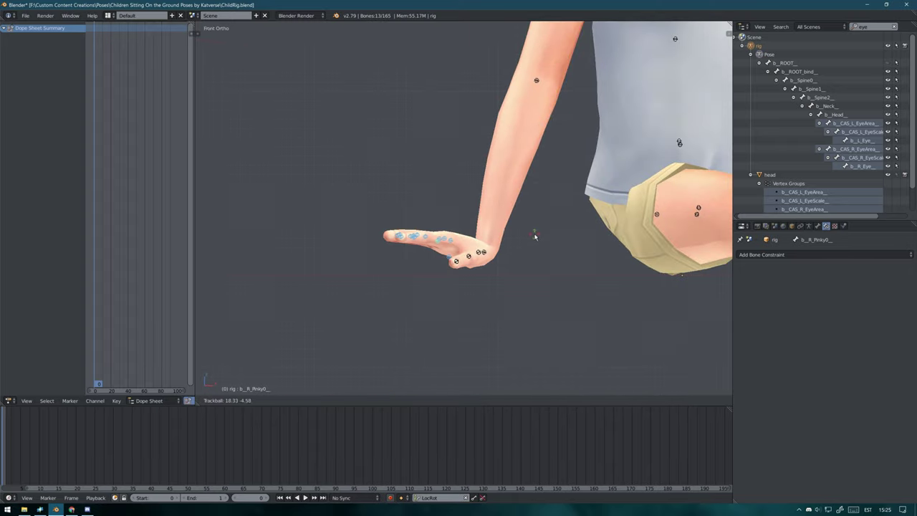
Rotate the right hand and nudge it slightly down and left on the ground
{"action": "right_click", "coordinate": [485, 258]}
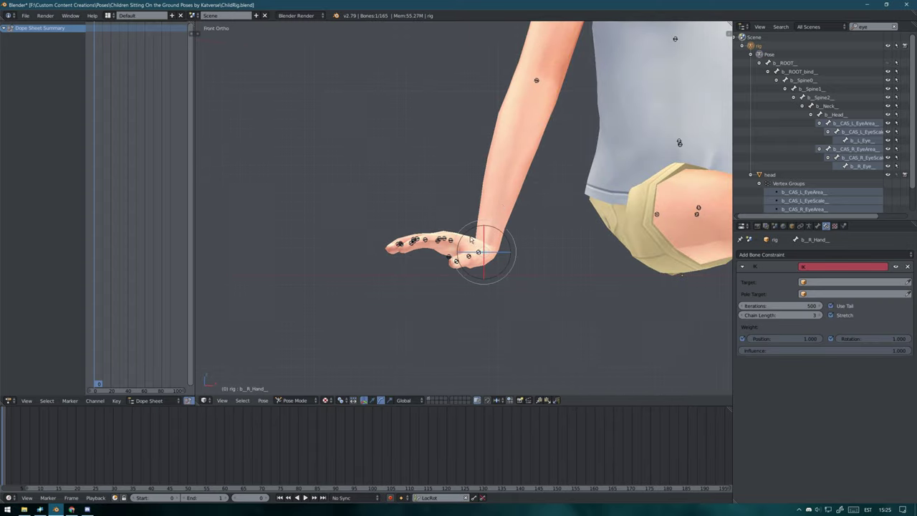
{"action": "key", "text": "r"}
{"action": "middle_click_drag", "start_coordinate": [550, 234], "coordinate": [624, 315]}
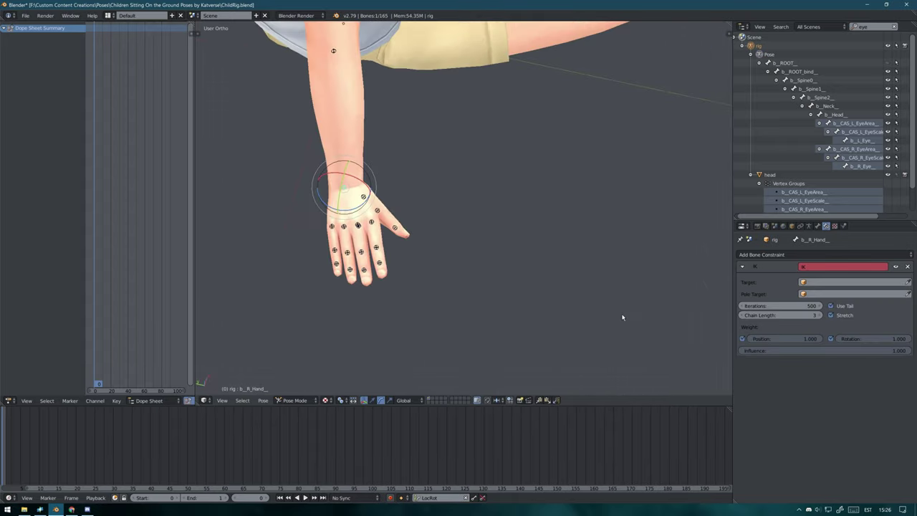
{"action": "right_click", "coordinate": [393, 235]}
{"action": "key", "text": "KP_1"}
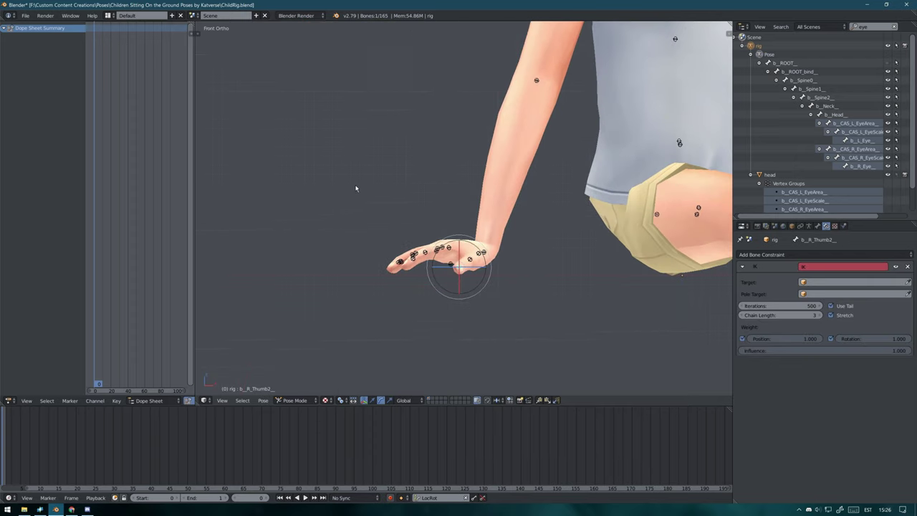
{"action": "key", "text": "g"}
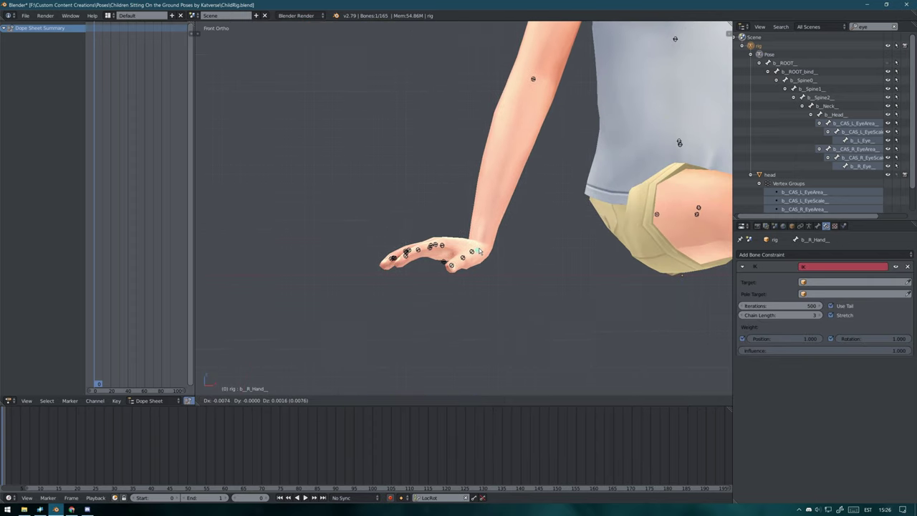
{"action": "left_click", "coordinate": [480, 238]}
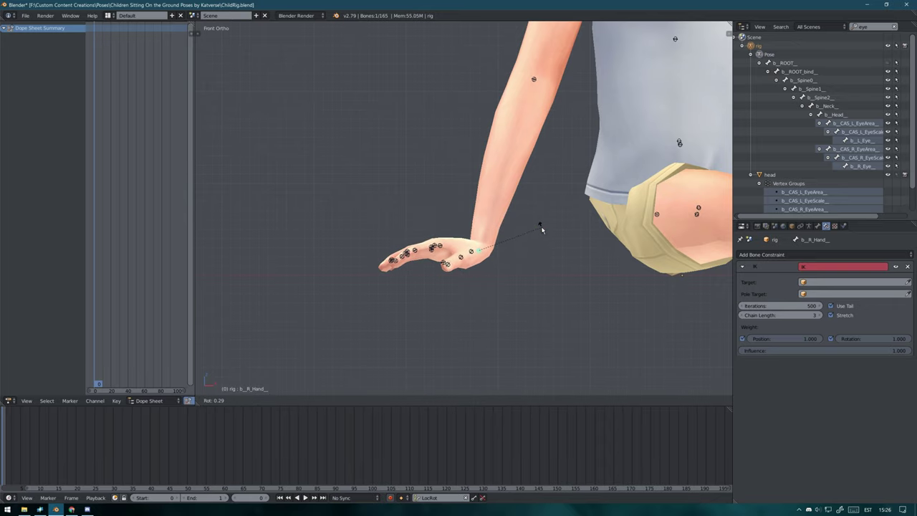
Turn the right hand around the vertical axis so it rests naturally on the ground
{"action": "key", "text": "r"}
{"action": "key", "text": "r"}
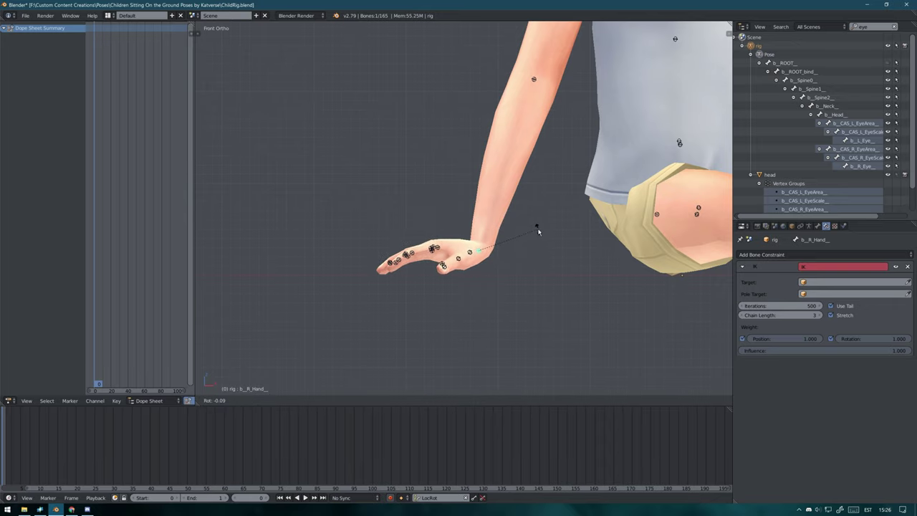
{"action": "scroll", "coordinate": [522, 195], "scroll_direction": "down", "scroll_amount": 5}
{"action": "mouse_move", "coordinate": [502, 260]}
{"action": "middle_mouse_down"}
{"action": "mouse_move", "coordinate": [600, 363]}
{"action": "mouse_move", "coordinate": [419, 127]}
{"action": "middle_mouse_up"}
{"action": "right_click", "coordinate": [420, 127]}
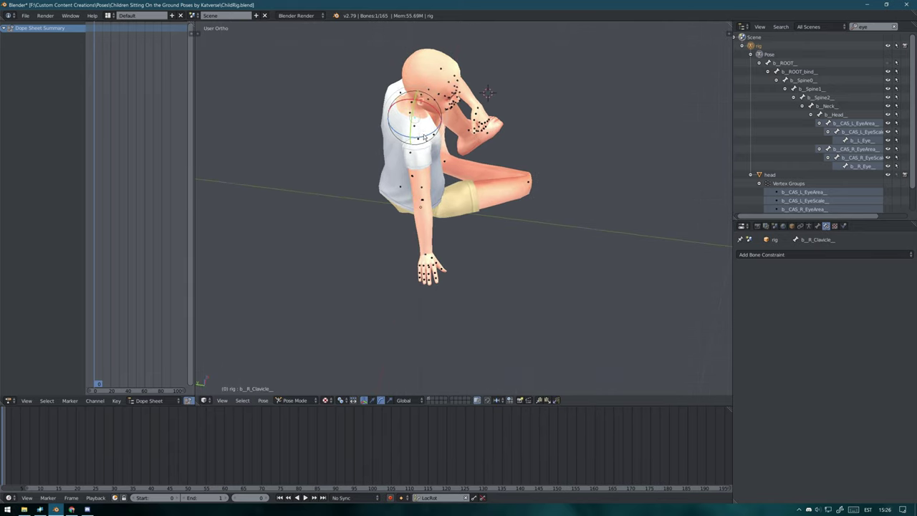
{"action": "key", "text": "r"}
{"action": "key", "text": "z"}
{"action": "key", "text": "Escape"}
{"action": "key", "text": "KP_1"}
{"action": "middle_click_drag", "start_coordinate": [435, 143], "coordinate": [465, 262]}
{"action": "right_click", "coordinate": [465, 262]}
{"action": "key", "text": "r"}
{"action": "key", "text": "z"}
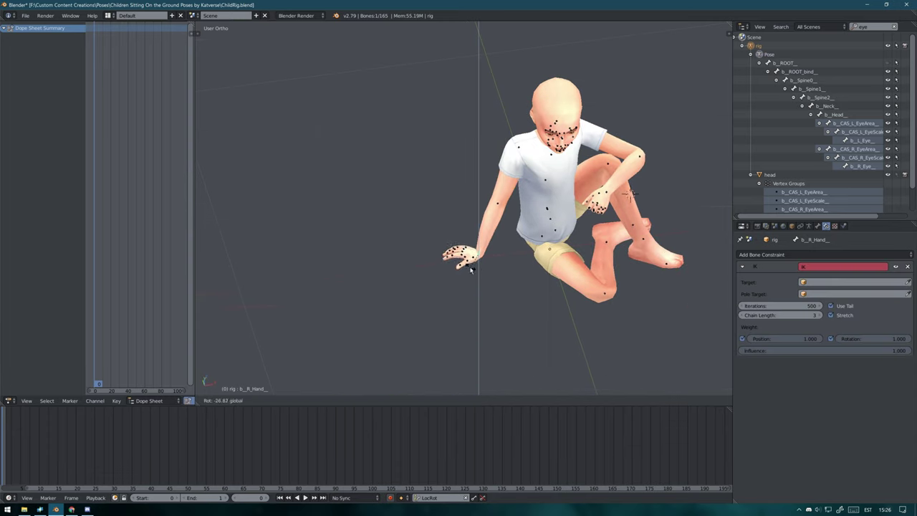
{"action": "key", "text": "Escape"}
{"action": "key", "text": "KP_1"}
Try adjusting the right index fingertip bone, then undo the change
{"action": "scroll", "coordinate": [495, 258], "scroll_direction": "up", "scroll_amount": 6}
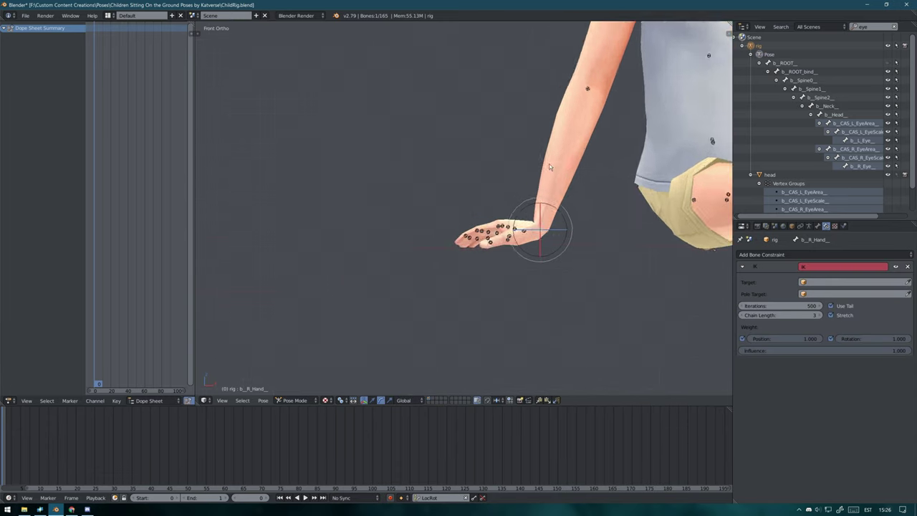
{"action": "right_click", "coordinate": [498, 250]}
{"action": "right_click", "coordinate": [499, 252]}
{"action": "key", "text": "shift+i"}
{"action": "left_click", "coordinate": [516, 211]}
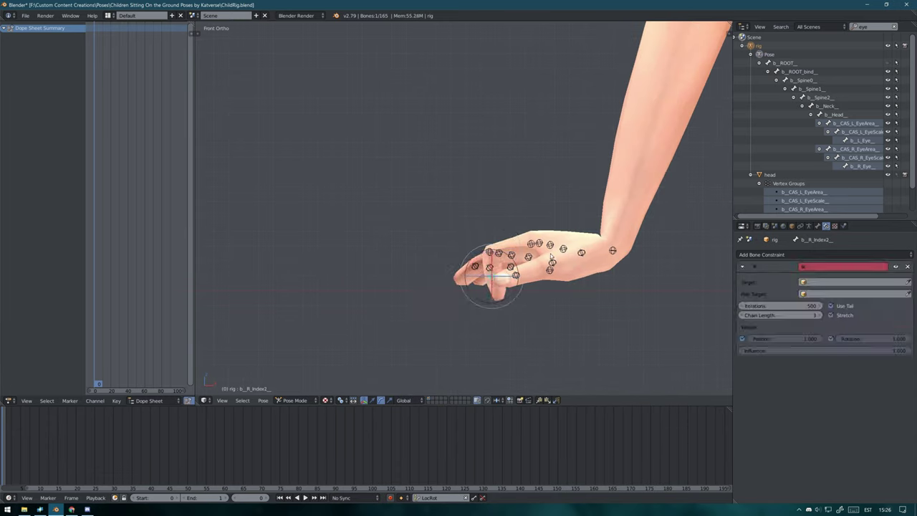
{"action": "key", "text": "g"}
{"action": "key", "text": "Escape"}
{"action": "key", "text": "ctrl+z"}
Bend the right index finger from its base and middle bones
{"action": "right_click", "coordinate": [537, 244]}
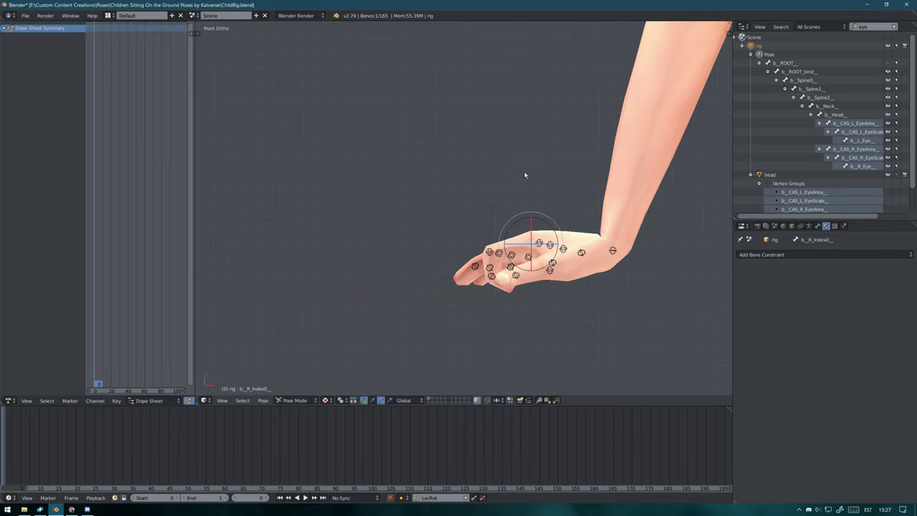
{"action": "left_click", "coordinate": [510, 189]}
{"action": "key", "text": "c"}
{"action": "left_click", "coordinate": [542, 270]}
{"action": "key", "text": "r"}
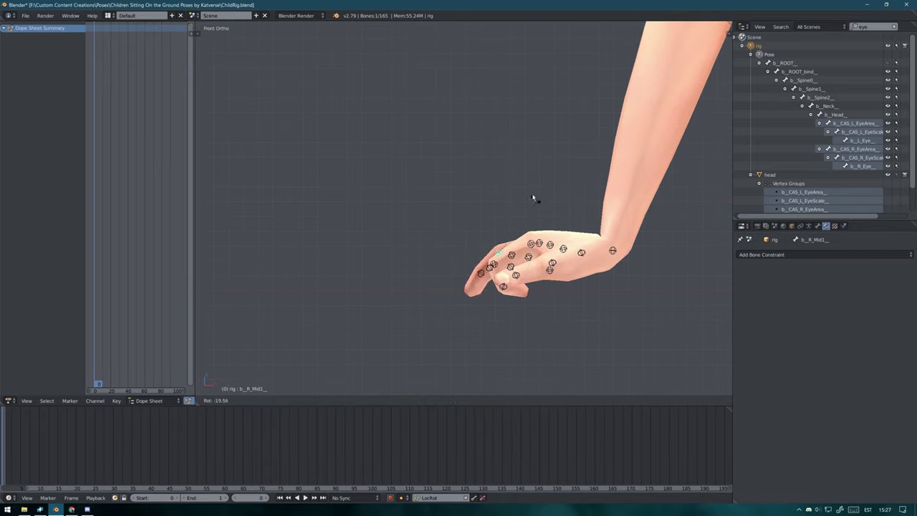
{"action": "key", "text": "ctrl+z"}
{"action": "key", "text": "ctrl+z"}
{"action": "key", "text": "ctrl+z"}
{"action": "key", "text": "ctrl+z"}
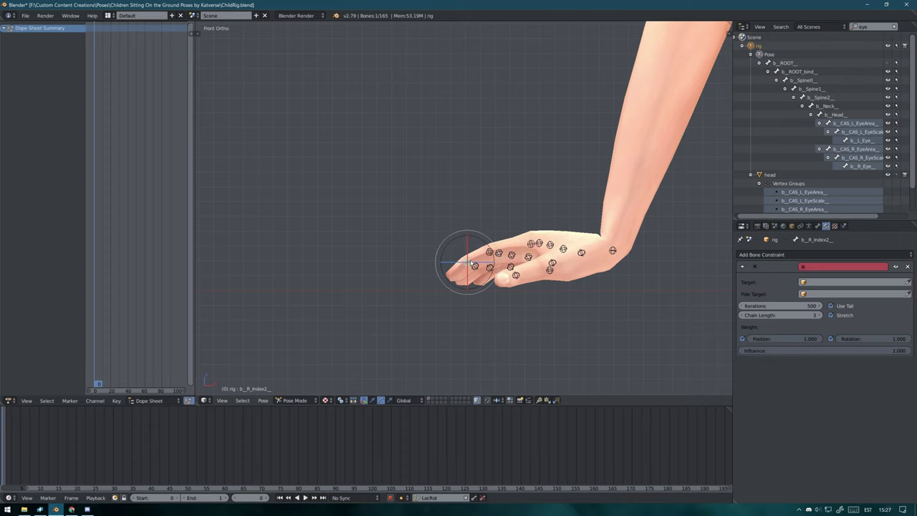
{"action": "key", "text": "r"}
{"action": "key", "text": "Escape"}
{"action": "key", "text": "ctrl+z"}
{"action": "key", "text": "r"}
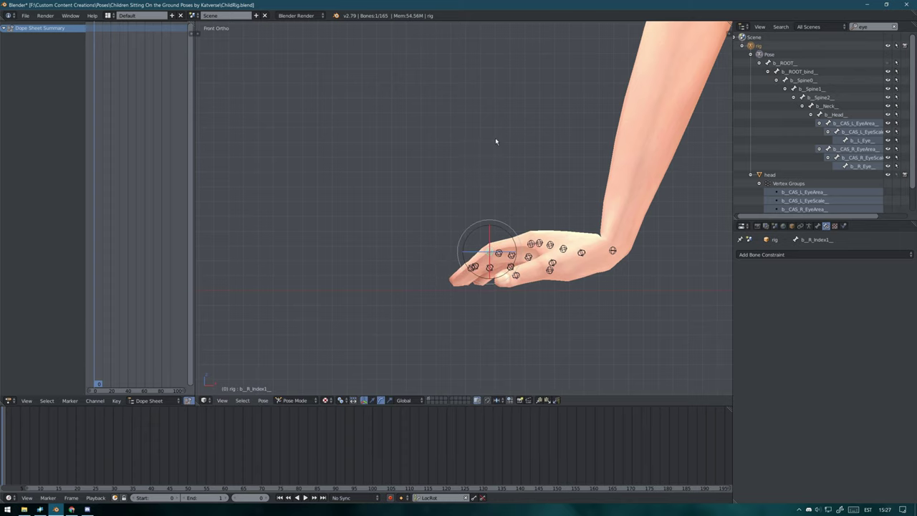
Move the left foot and check the whole pose from the sides
{"action": "scroll", "coordinate": [495, 142], "scroll_direction": "down", "scroll_amount": 5}
{"action": "left_click_drag", "start_coordinate": [563, 251], "coordinate": [420, 306], "text": "shift"}
{"action": "scroll", "coordinate": [421, 306], "scroll_direction": "up", "scroll_amount": 4}
{"action": "scroll", "coordinate": [382, 121], "scroll_direction": "up", "scroll_amount": 3}
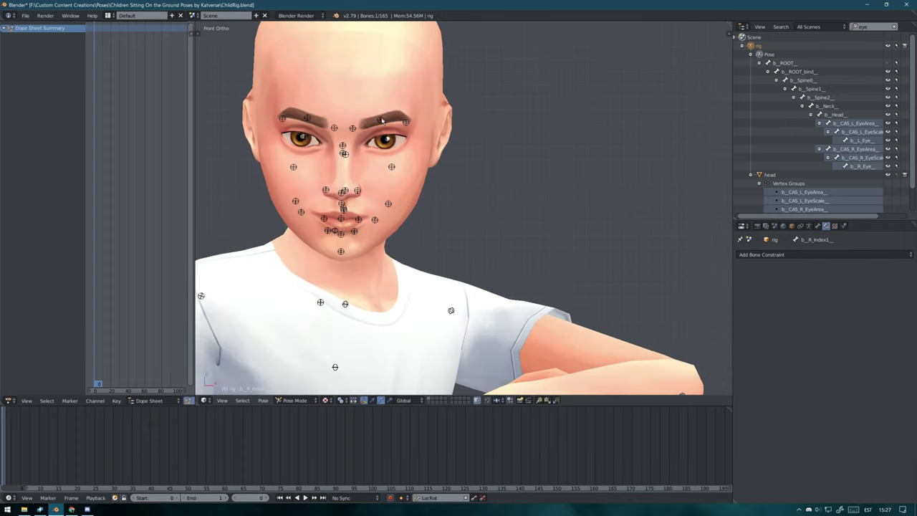
{"action": "scroll", "coordinate": [455, 148], "scroll_direction": "down", "scroll_amount": 5}
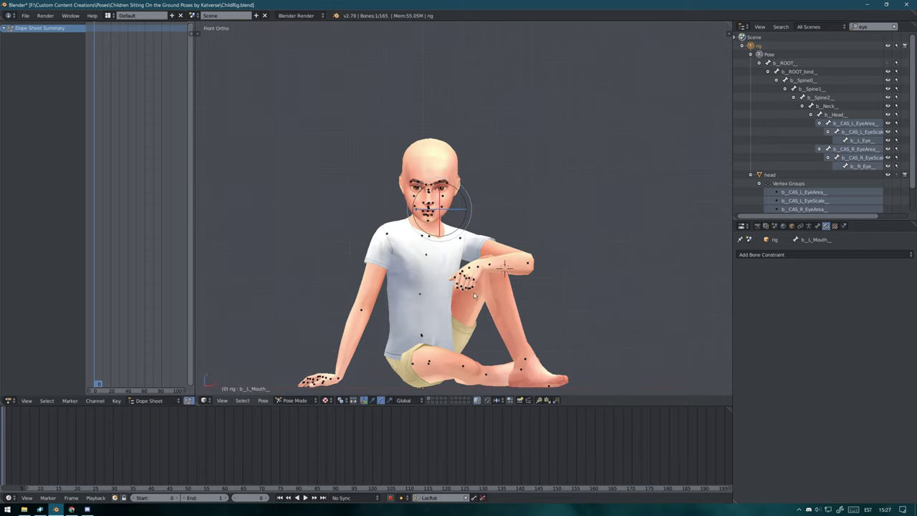
{"action": "middle_click_drag", "start_coordinate": [512, 322], "coordinate": [515, 261], "text": "shift"}
{"action": "right_click", "coordinate": [534, 292]}
{"action": "key", "text": "g"}
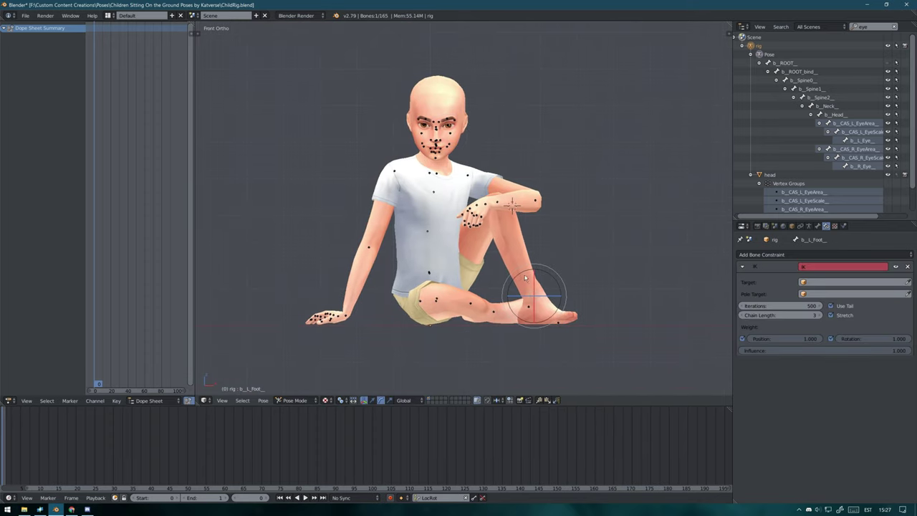
{"action": "mouse_move", "coordinate": [524, 275]}
{"action": "middle_mouse_down"}
{"action": "mouse_move", "coordinate": [525, 250]}
{"action": "mouse_move", "coordinate": [434, 192]}
{"action": "middle_mouse_up"}
{"action": "key", "text": "KP_1"}
{"action": "key", "text": "KP_1"}
Keyframe location and rotation, then tilt the whole rig backward from the root bone
{"action": "left_click", "coordinate": [301, 182]}
{"action": "key", "text": "i"}
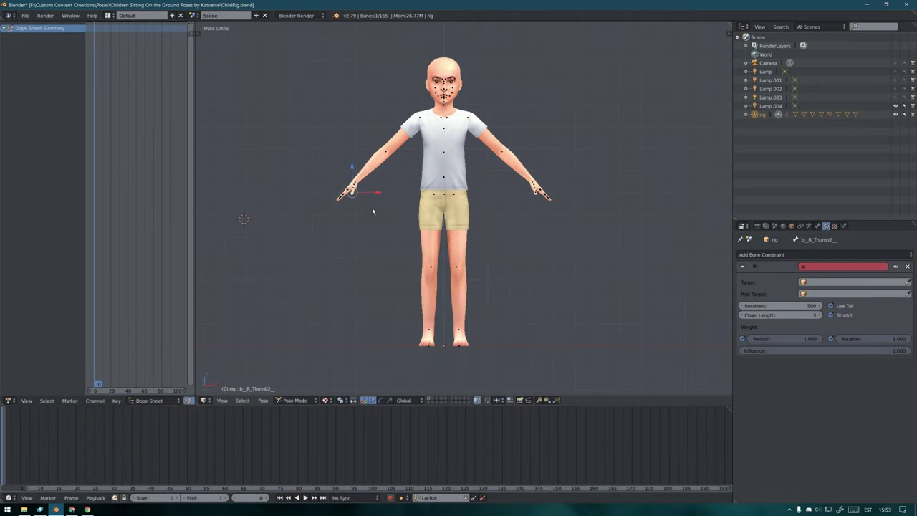
{"action": "mouse_move", "coordinate": [372, 207]}
{"action": "middle_mouse_down"}
{"action": "mouse_move", "coordinate": [323, 219]}
{"action": "mouse_move", "coordinate": [358, 215]}
{"action": "middle_mouse_up"}
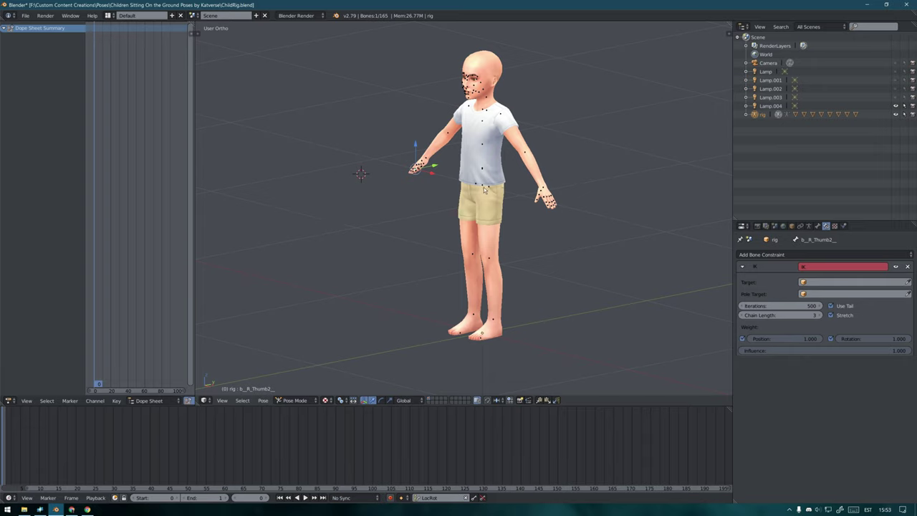
{"action": "right_click", "coordinate": [487, 187]}
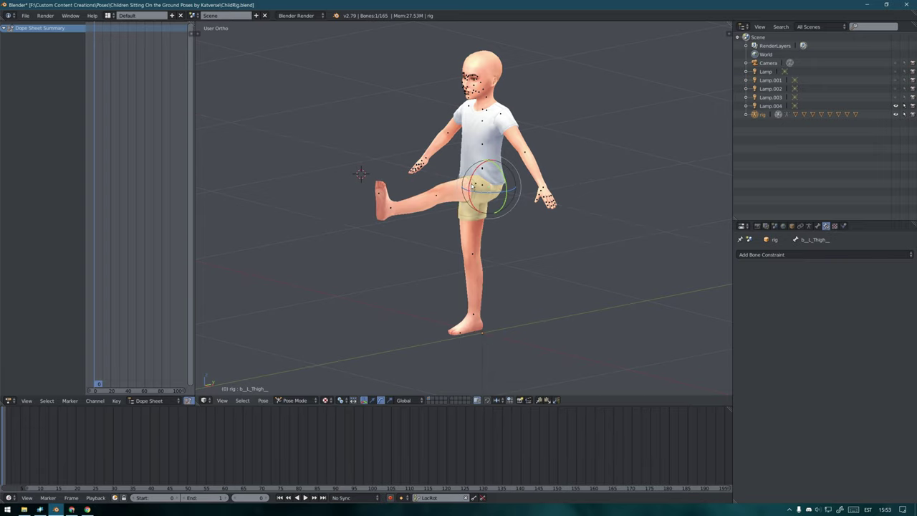
{"action": "right_click", "coordinate": [468, 175]}
{"action": "key", "text": "r"}
{"action": "left_click", "coordinate": [473, 173]}
Rotate the pelvis and spine bones so the torso sits upright, checked from the side
{"action": "right_click", "coordinate": [482, 172]}
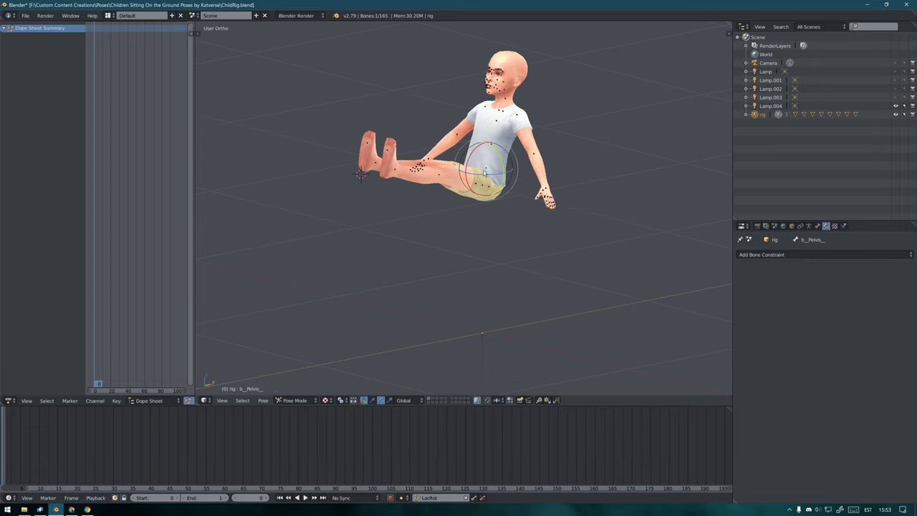
{"action": "key", "text": "r"}
{"action": "left_click", "coordinate": [482, 169]}
{"action": "key", "text": "KP_3"}
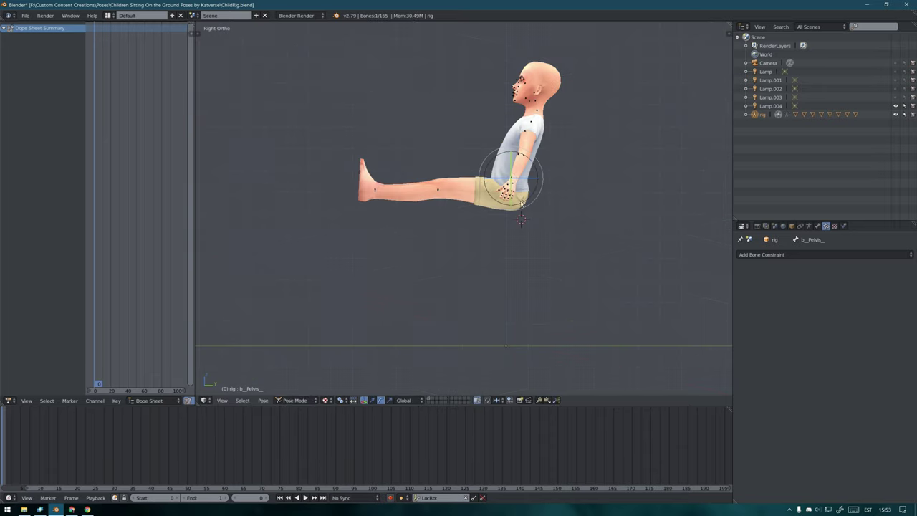
{"action": "right_click", "coordinate": [491, 162]}
{"action": "key", "text": "r"}
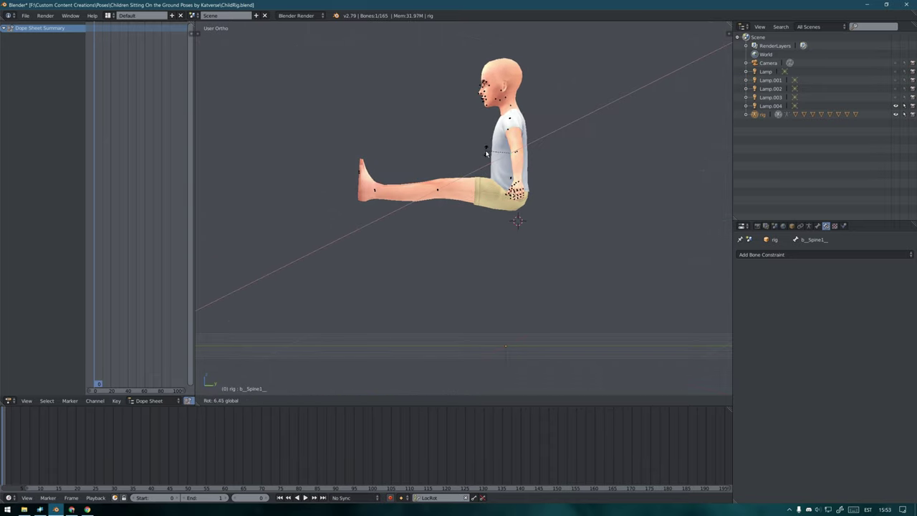
{"action": "left_click", "coordinate": [510, 182]}
{"action": "key", "text": "r"}
{"action": "left_click", "coordinate": [502, 177]}
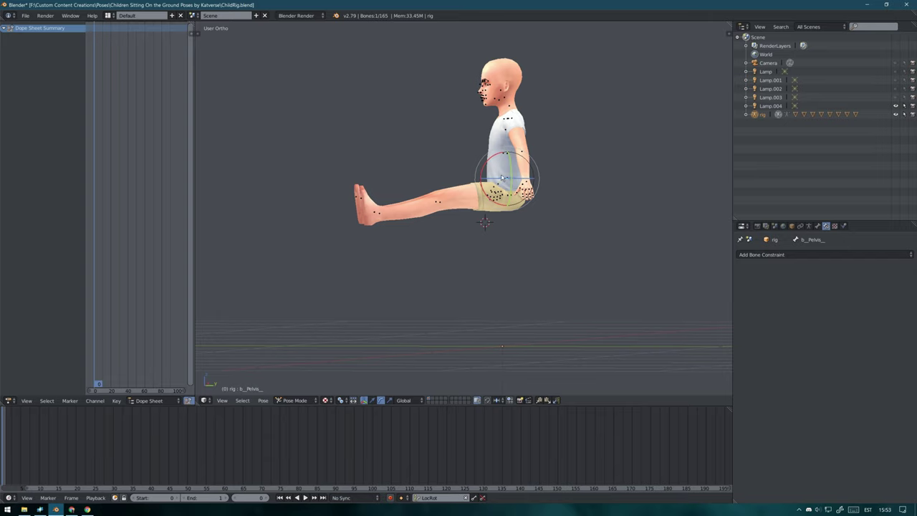
{"action": "key", "text": "r"}
{"action": "key", "text": "x"}
{"action": "left_click", "coordinate": [495, 159]}
{"action": "key", "text": "KP_3"}
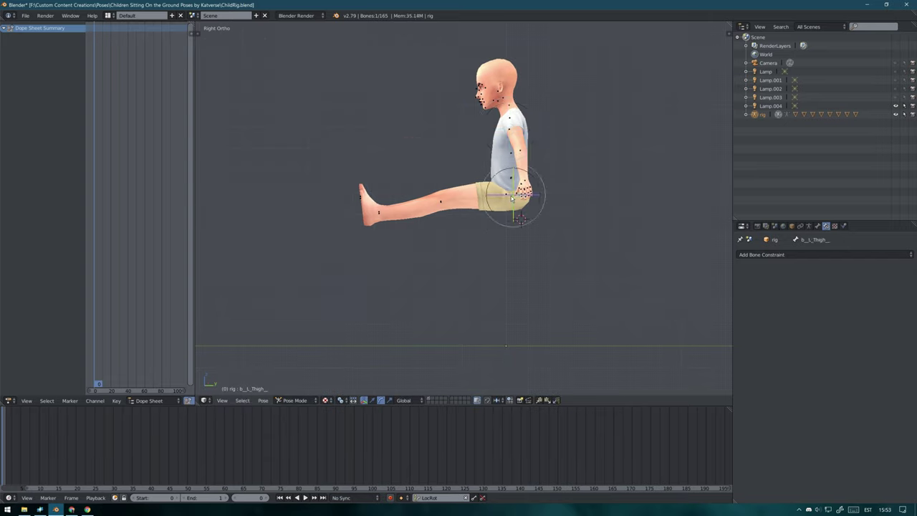
Lower the root onto the ground, lean the figure back and angle the thighs
{"action": "right_click", "coordinate": [511, 198]}
{"action": "key", "text": "g"}
{"action": "left_click", "coordinate": [637, 301]}
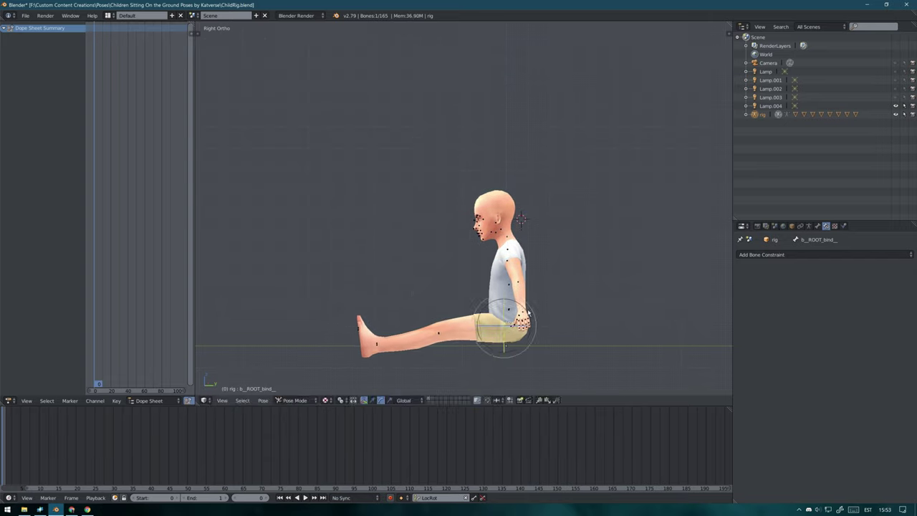
{"action": "key", "text": "r"}
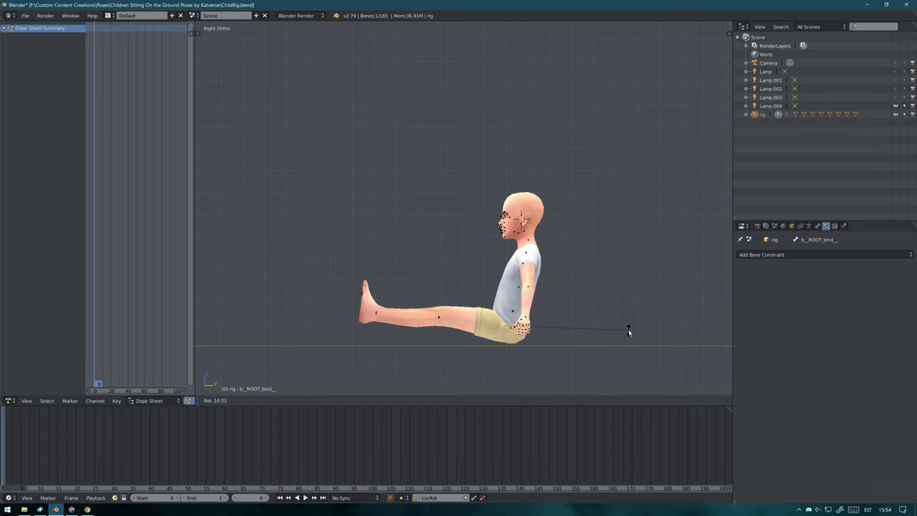
{"action": "left_click", "coordinate": [623, 315]}
{"action": "key", "text": "r"}
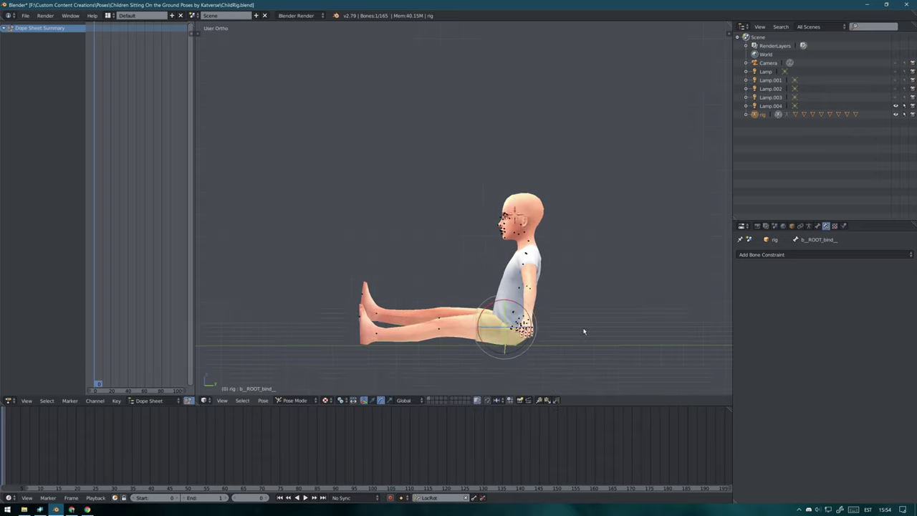
{"action": "key", "text": "ctrl+KP_3"}
{"action": "key", "text": "r"}
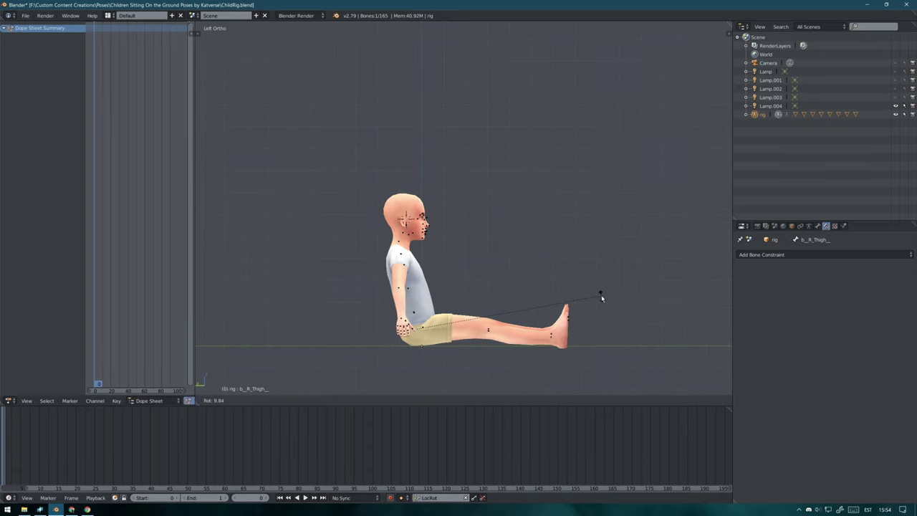
{"action": "key", "text": "r"}
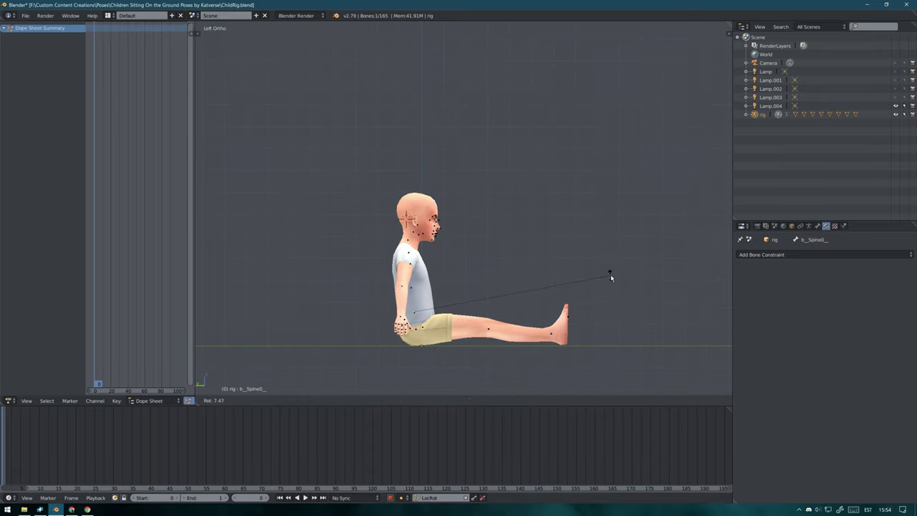
{"action": "left_click", "coordinate": [574, 299]}
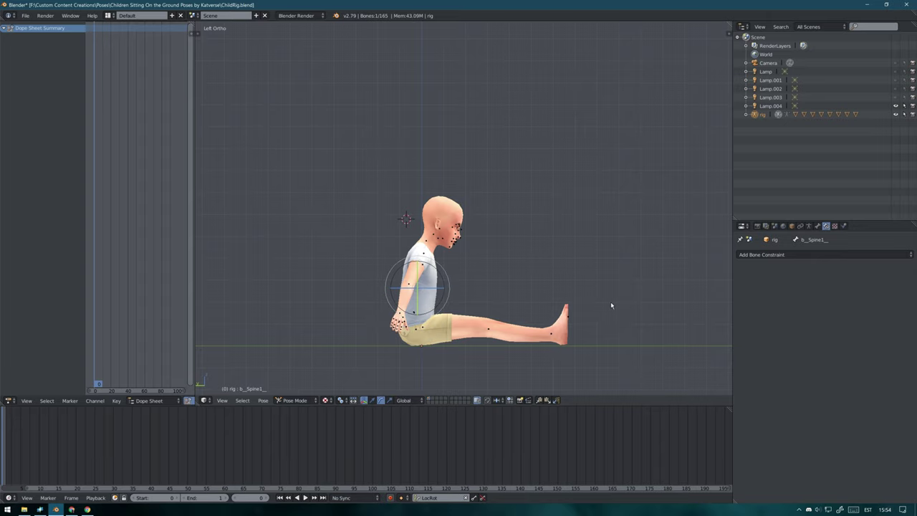
Straighten the upper spine and swing the right thigh outward to spread the legs
{"action": "right_click", "coordinate": [431, 268]}
{"action": "middle_click_drag", "start_coordinate": [431, 268], "coordinate": [437, 273]}
{"action": "key", "text": "r"}
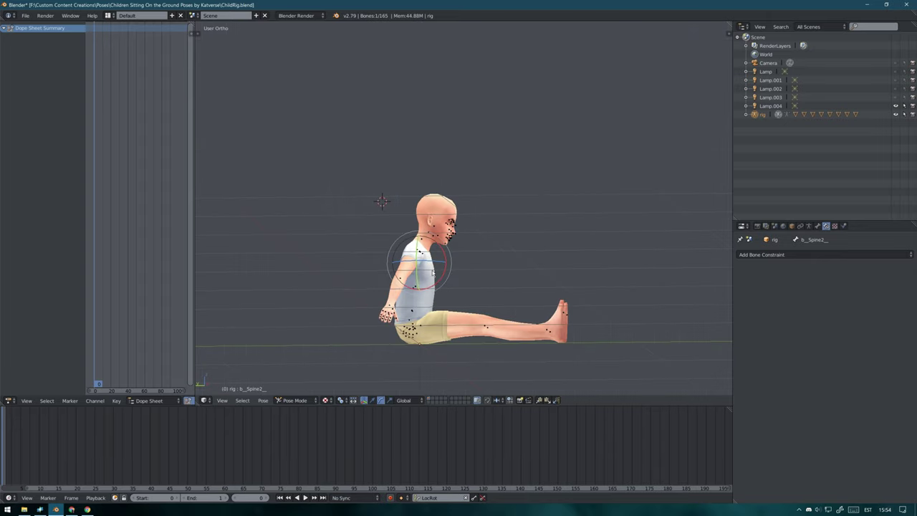
{"action": "left_click", "coordinate": [442, 275]}
{"action": "right_click", "coordinate": [429, 242]}
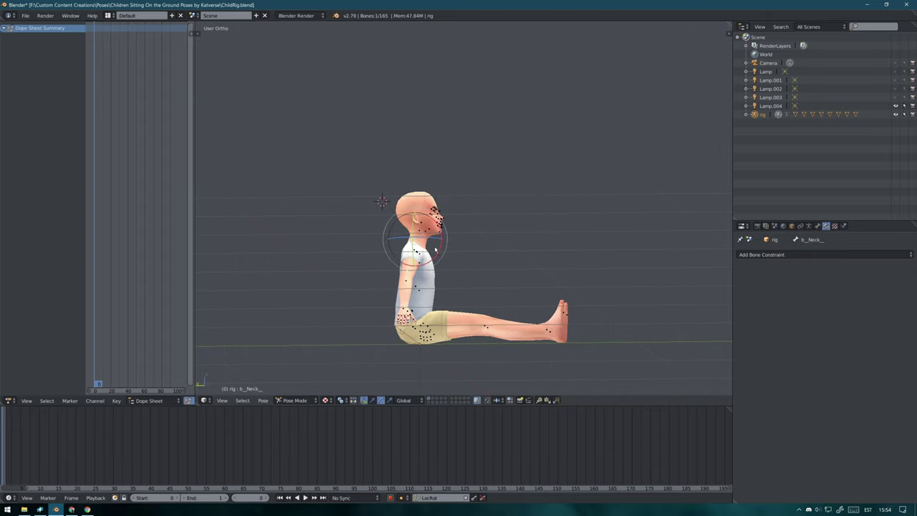
{"action": "mouse_move", "coordinate": [463, 268]}
{"action": "middle_mouse_down"}
{"action": "mouse_move", "coordinate": [429, 272]}
{"action": "mouse_move", "coordinate": [445, 278]}
{"action": "mouse_move", "coordinate": [447, 204]}
{"action": "middle_mouse_up"}
{"action": "right_click", "coordinate": [415, 272]}
{"action": "key", "text": "r"}
{"action": "left_click", "coordinate": [405, 273]}
From the front view, trackball-rotate the thighs to spread the legs further apart
{"action": "key", "text": "KP_1"}
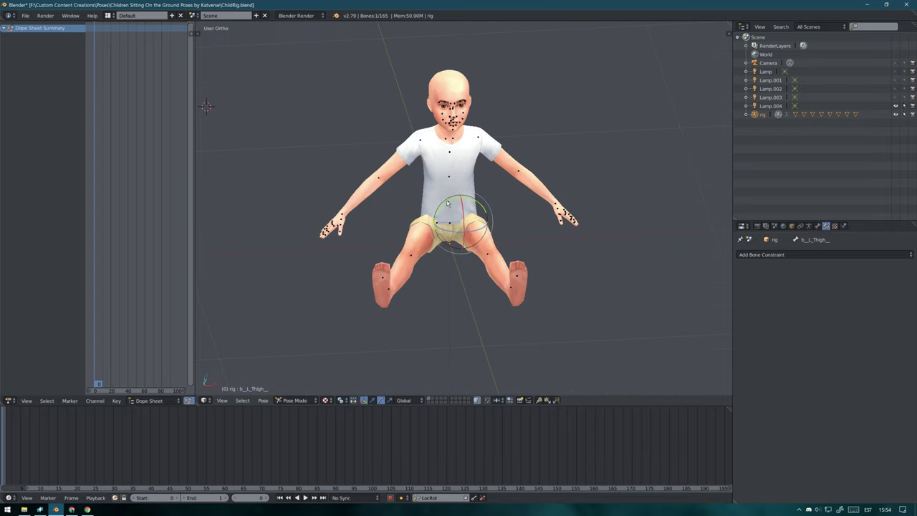
{"action": "key", "text": "KP_1"}
{"action": "key", "text": "r"}
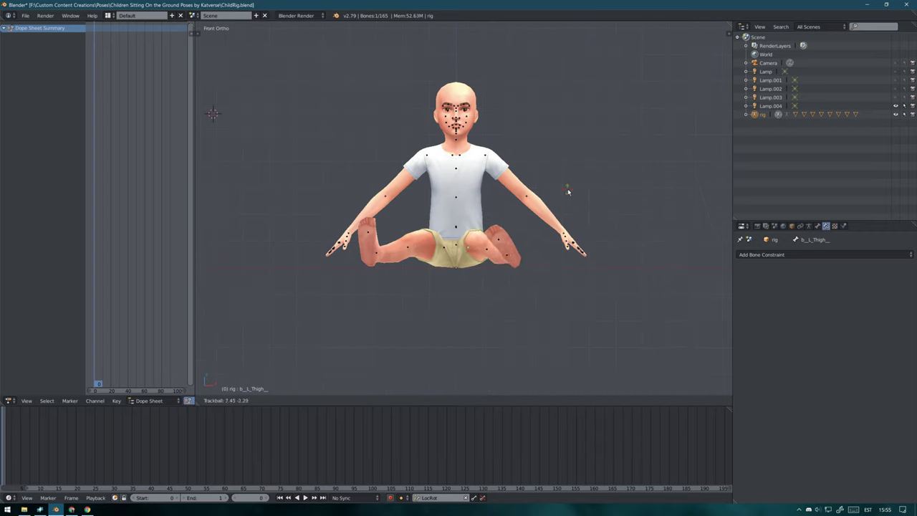
{"action": "key", "text": "r"}
{"action": "key", "text": "r"}
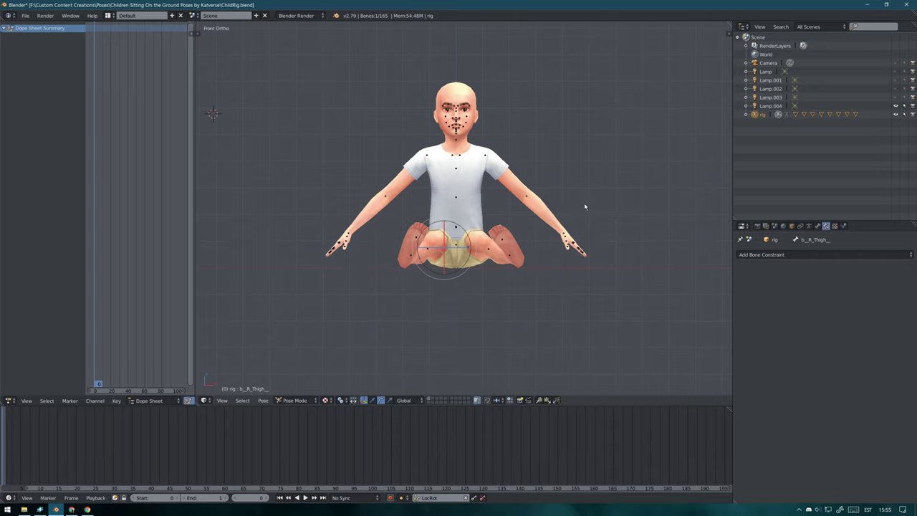
{"action": "mouse_move", "coordinate": [584, 207]}
{"action": "middle_mouse_down"}
{"action": "mouse_move", "coordinate": [589, 241]}
{"action": "mouse_move", "coordinate": [619, 220]}
{"action": "mouse_move", "coordinate": [574, 317]}
{"action": "mouse_move", "coordinate": [584, 324]}
{"action": "middle_mouse_up"}
Angle the left toe bone, then select the neck and head bones
{"action": "right_click", "coordinate": [589, 241]}
{"action": "left_click", "coordinate": [576, 306]}
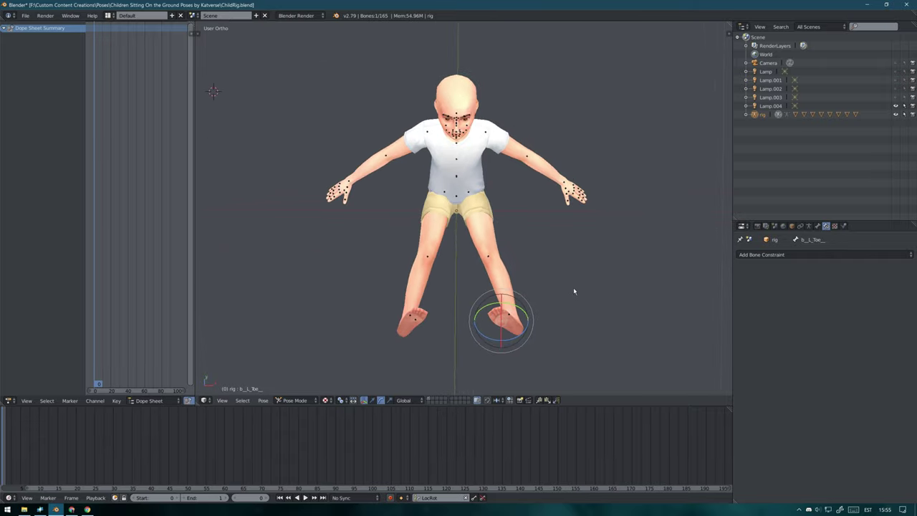
{"action": "middle_click_drag", "start_coordinate": [584, 324], "coordinate": [613, 294]}
{"action": "right_click", "coordinate": [425, 128]}
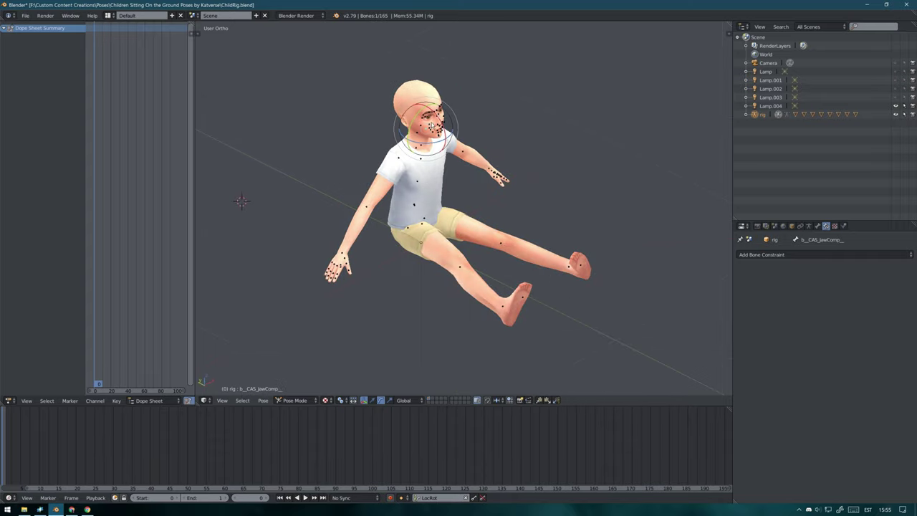
{"action": "middle_click_drag", "start_coordinate": [426, 127], "coordinate": [415, 126]}
{"action": "right_click", "coordinate": [416, 125]}
{"action": "key", "text": "KP_1"}
Tilt the right toe bone by rotating it about the X axis
{"action": "mouse_move", "coordinate": [459, 167]}
{"action": "middle_mouse_down"}
{"action": "mouse_move", "coordinate": [452, 120]}
{"action": "mouse_move", "coordinate": [492, 371]}
{"action": "middle_mouse_up"}
{"action": "right_click", "coordinate": [493, 371]}
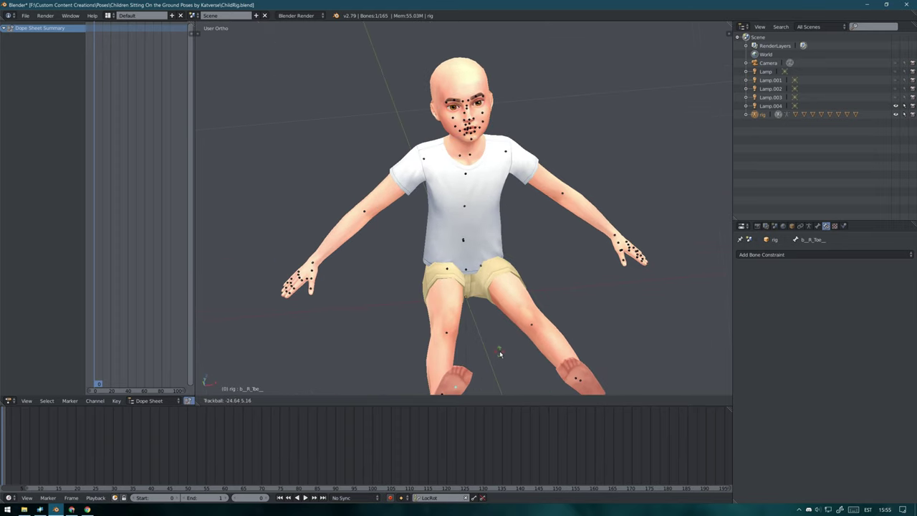
{"action": "left_click", "coordinate": [495, 348]}
{"action": "middle_click_drag", "start_coordinate": [496, 348], "coordinate": [689, 314]}
{"action": "key", "text": "r"}
{"action": "key", "text": "x"}
{"action": "key", "text": "Escape"}
{"action": "key", "text": "r"}
{"action": "key", "text": "x"}
{"action": "left_click", "coordinate": [646, 287]}
{"action": "key", "text": "KP_1"}
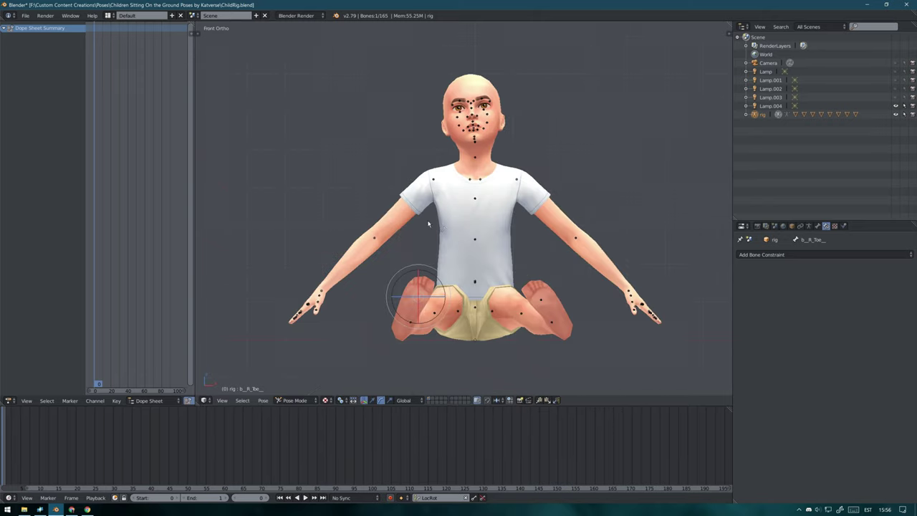
{"action": "middle_click_drag", "start_coordinate": [429, 225], "coordinate": [529, 254]}
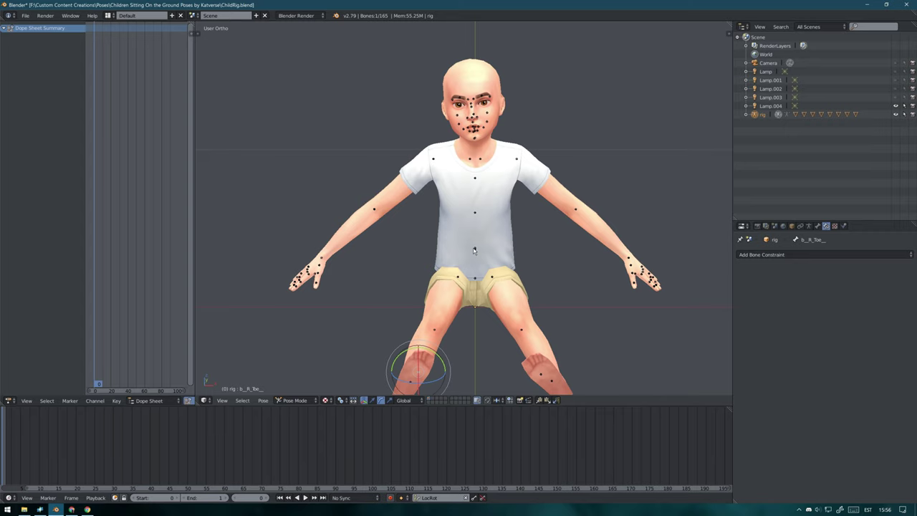
{"action": "middle_click_drag", "start_coordinate": [473, 250], "coordinate": [516, 265]}
Rotate the right upper arm about Y and clear the clavicle and upper-arm rotations with Alt+R
{"action": "right_click", "coordinate": [391, 180]}
{"action": "key", "text": "r"}
{"action": "key", "text": "y"}
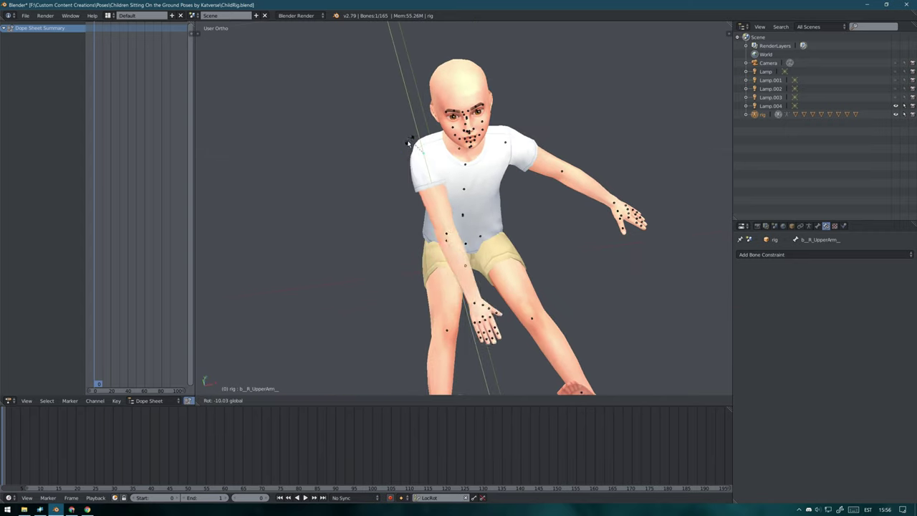
{"action": "left_click", "coordinate": [408, 142]}
{"action": "middle_click_drag", "start_coordinate": [412, 146], "coordinate": [466, 165]}
{"action": "right_click", "coordinate": [469, 167]}
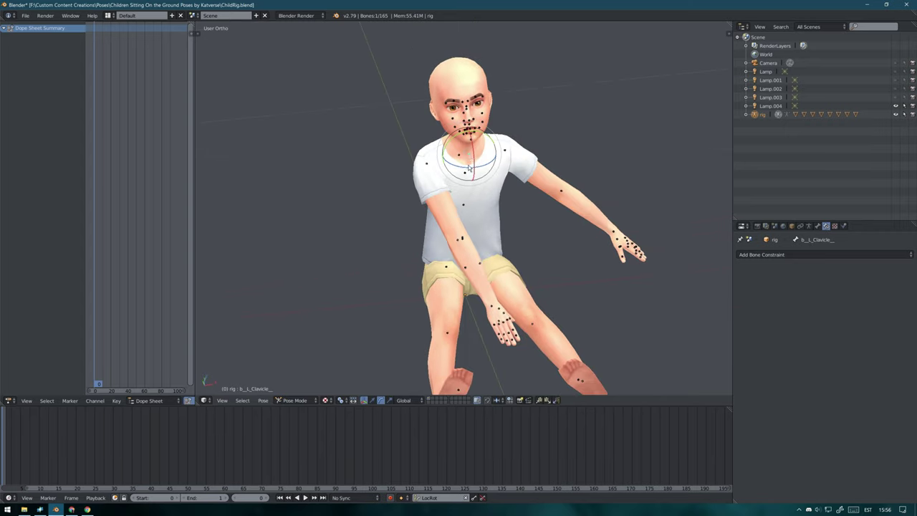
{"action": "key", "text": "alt+r"}
{"action": "right_click", "coordinate": [422, 182]}
{"action": "key", "text": "alt+r"}
{"action": "mouse_move", "coordinate": [427, 257]}
{"action": "middle_mouse_down"}
{"action": "mouse_move", "coordinate": [458, 237]}
{"action": "mouse_move", "coordinate": [423, 176]}
{"action": "mouse_move", "coordinate": [485, 195]}
{"action": "middle_mouse_up"}
{"action": "right_click", "coordinate": [420, 174]}
{"action": "key", "text": "alt+r"}
Move the right hand bone down toward the knees, between the legs
{"action": "right_click", "coordinate": [501, 240]}
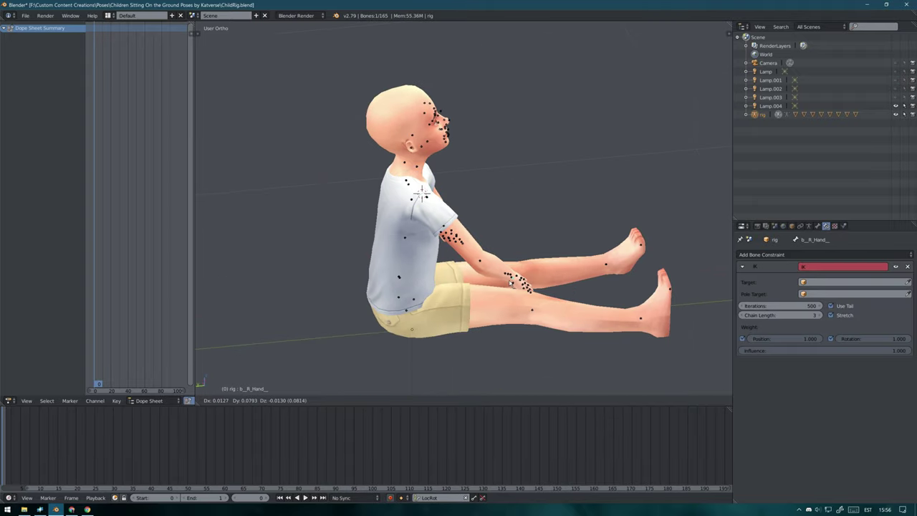
{"action": "middle_click_drag", "start_coordinate": [501, 240], "coordinate": [458, 273]}
{"action": "right_click", "coordinate": [462, 280]}
{"action": "right_click", "coordinate": [464, 326]}
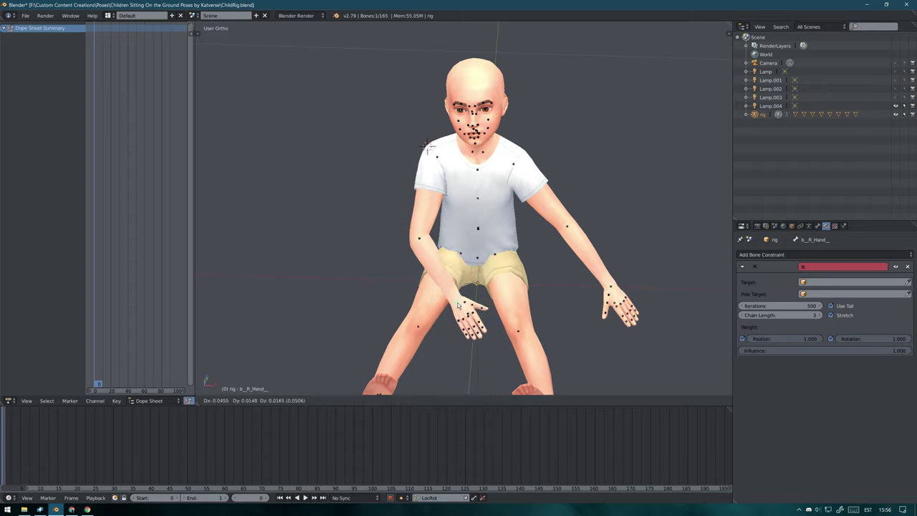
{"action": "key", "text": "KP_1"}
{"action": "key", "text": "g"}
{"action": "left_click", "coordinate": [513, 286]}
{"action": "middle_click_drag", "start_coordinate": [513, 286], "coordinate": [472, 215]}
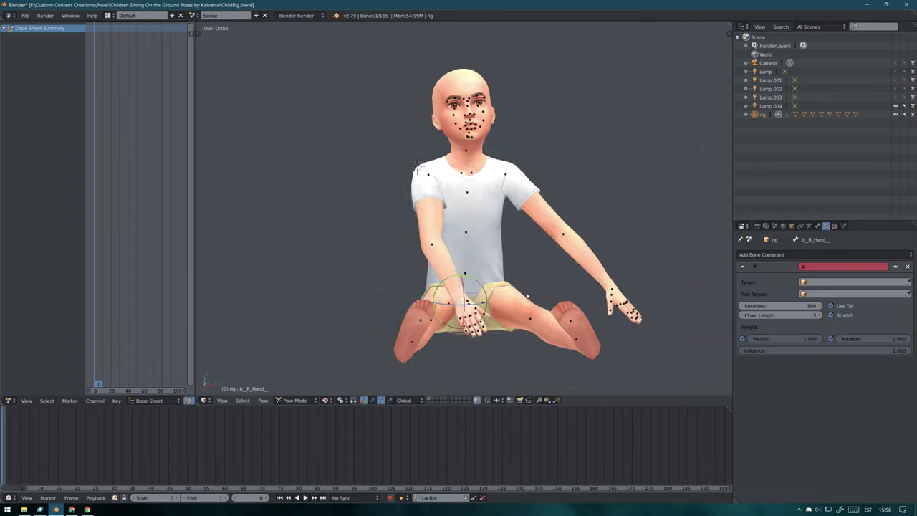
{"action": "key", "text": "KP_1"}
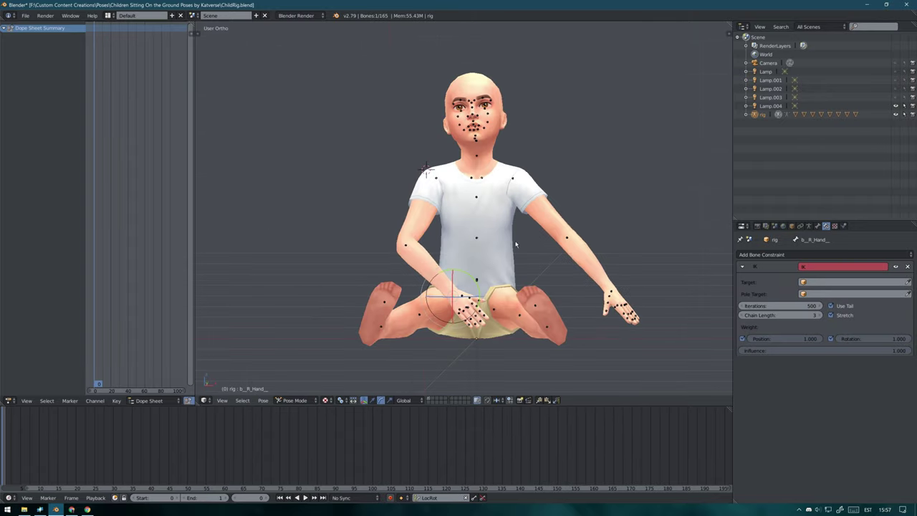
{"action": "key", "text": "g"}
{"action": "left_click", "coordinate": [545, 254]}
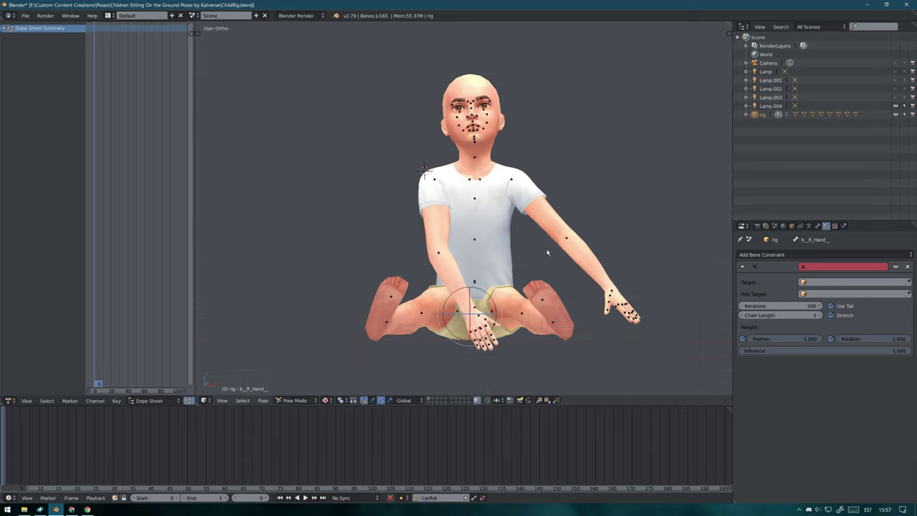
Adjust the right pinky, then move the right hand so the arm follows onto the shorts
{"action": "mouse_move", "coordinate": [546, 253]}
{"action": "middle_mouse_down"}
{"action": "mouse_move", "coordinate": [546, 309]}
{"action": "mouse_move", "coordinate": [527, 305]}
{"action": "middle_mouse_up"}
{"action": "scroll", "coordinate": [547, 309], "scroll_direction": "up", "scroll_amount": 5}
{"action": "right_click", "coordinate": [527, 304]}
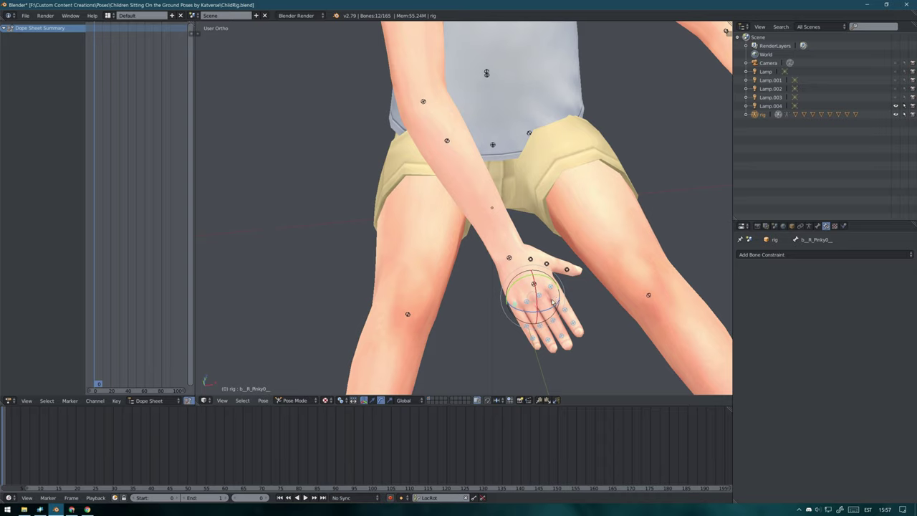
{"action": "key", "text": "r"}
{"action": "key", "text": "r"}
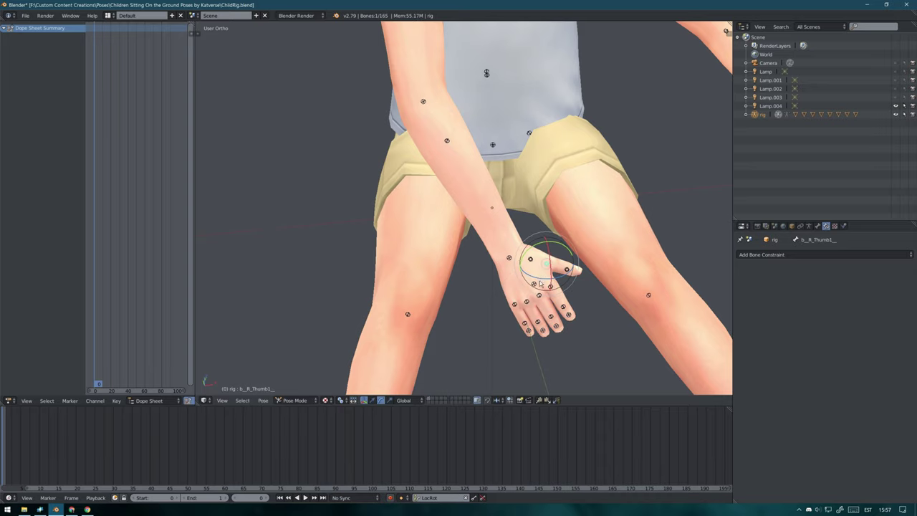
{"action": "right_click", "coordinate": [554, 250]}
{"action": "middle_click_drag", "start_coordinate": [554, 250], "coordinate": [520, 247]}
{"action": "key", "text": "shift+i"}
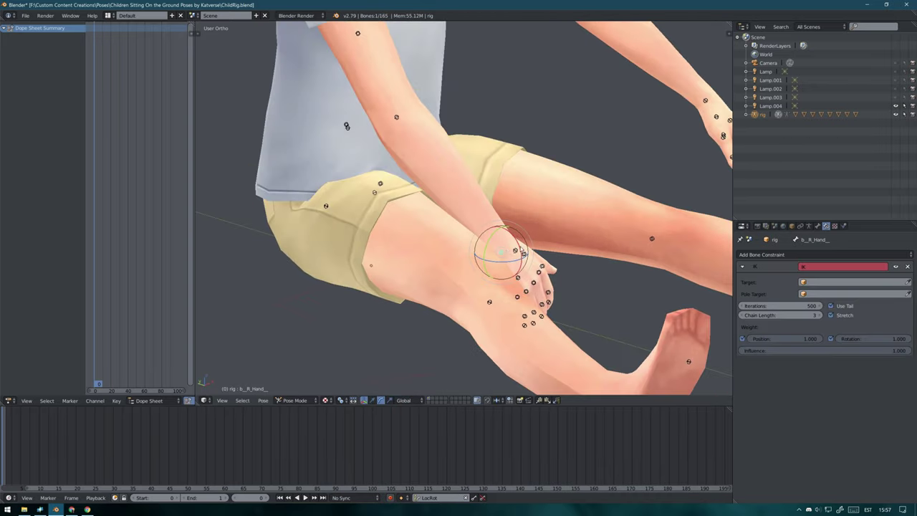
{"action": "key", "text": "KP_1"}
{"action": "key", "text": "g"}
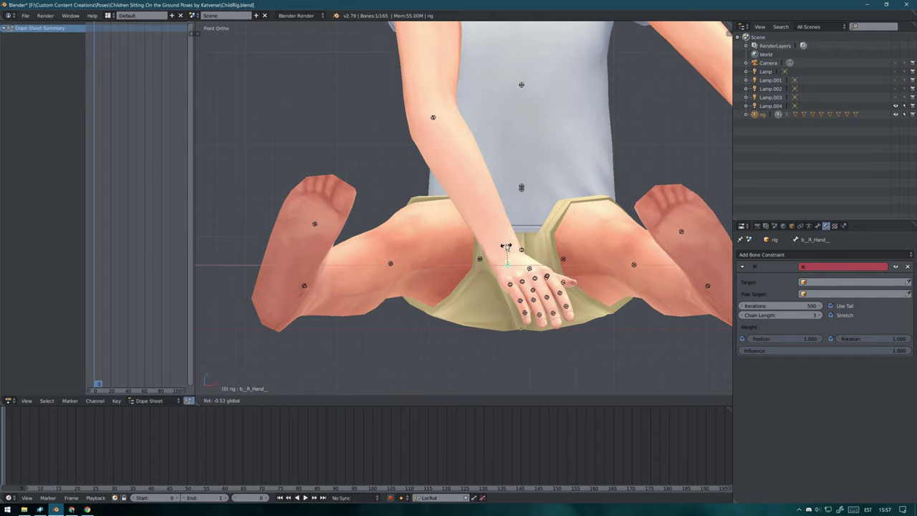
{"action": "left_click", "coordinate": [631, 163]}
Check both foot bones from the front view and zoom out to the whole body
{"action": "middle_click_drag", "start_coordinate": [630, 162], "coordinate": [590, 307]}
{"action": "key", "text": "KP_1"}
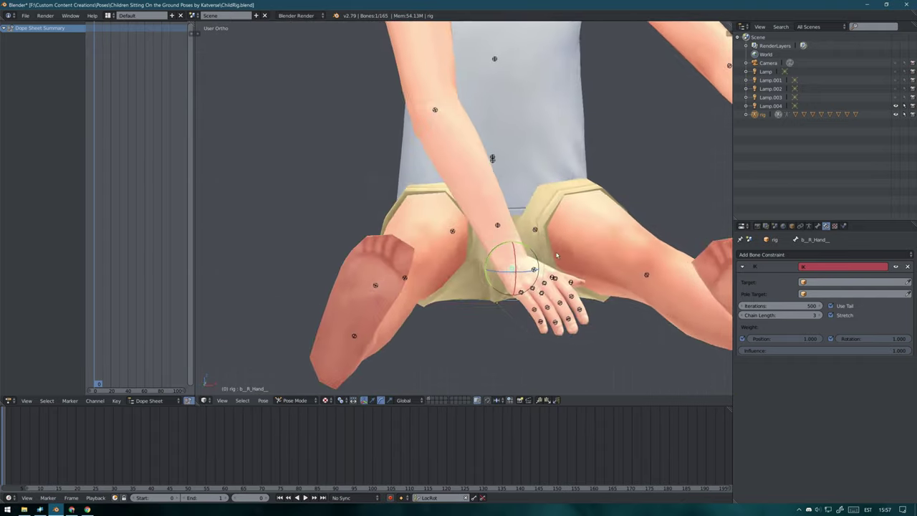
{"action": "right_click", "coordinate": [305, 286]}
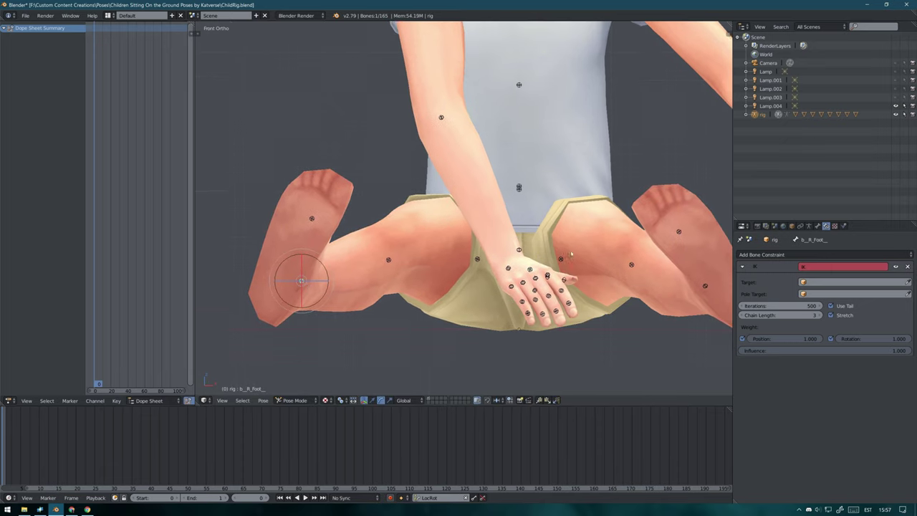
{"action": "middle_click_drag", "start_coordinate": [708, 287], "coordinate": [546, 277], "text": "shift"}
{"action": "right_click", "coordinate": [546, 276]}
{"action": "scroll", "coordinate": [546, 276], "scroll_direction": "down", "scroll_amount": 3}
{"action": "middle_click_drag", "start_coordinate": [491, 266], "coordinate": [590, 306]}
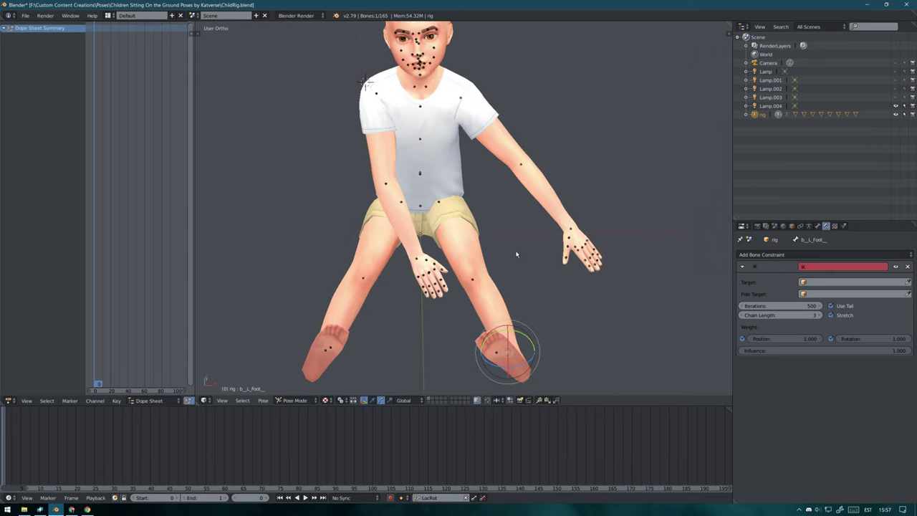
Grab the left hand control and raise it to chest height
{"action": "right_click", "coordinate": [589, 307]}
{"action": "key", "text": "g"}
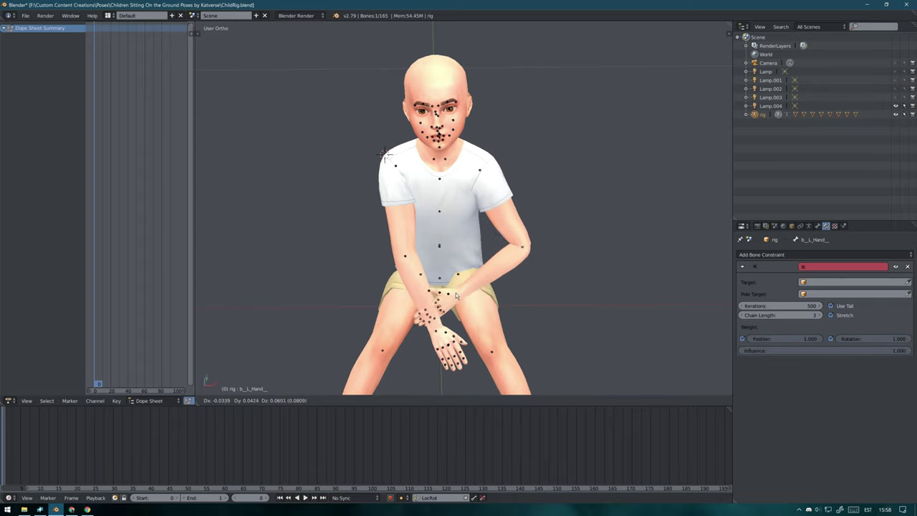
{"action": "left_click", "coordinate": [401, 265]}
{"action": "mouse_move", "coordinate": [402, 265]}
{"action": "middle_mouse_down"}
{"action": "mouse_move", "coordinate": [432, 282]}
{"action": "mouse_move", "coordinate": [481, 195]}
{"action": "middle_mouse_up"}
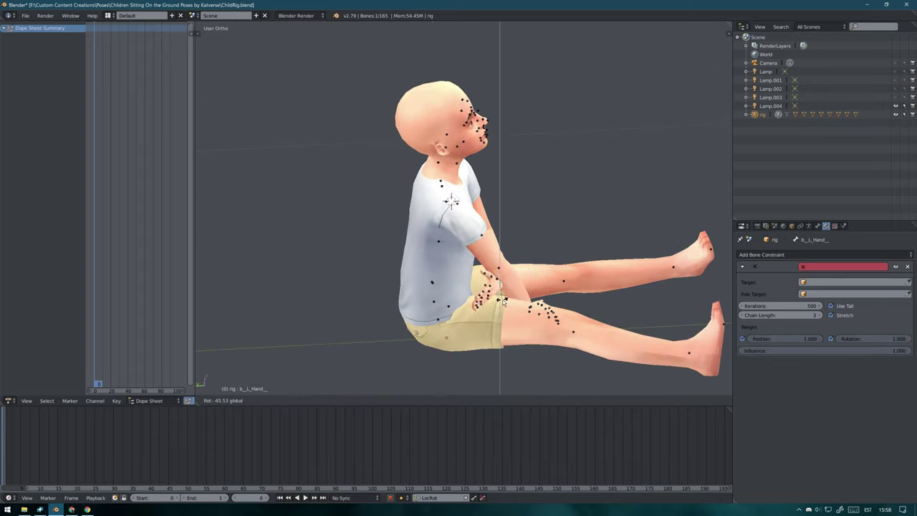
{"action": "key", "text": "g"}
{"action": "left_click", "coordinate": [548, 194]}
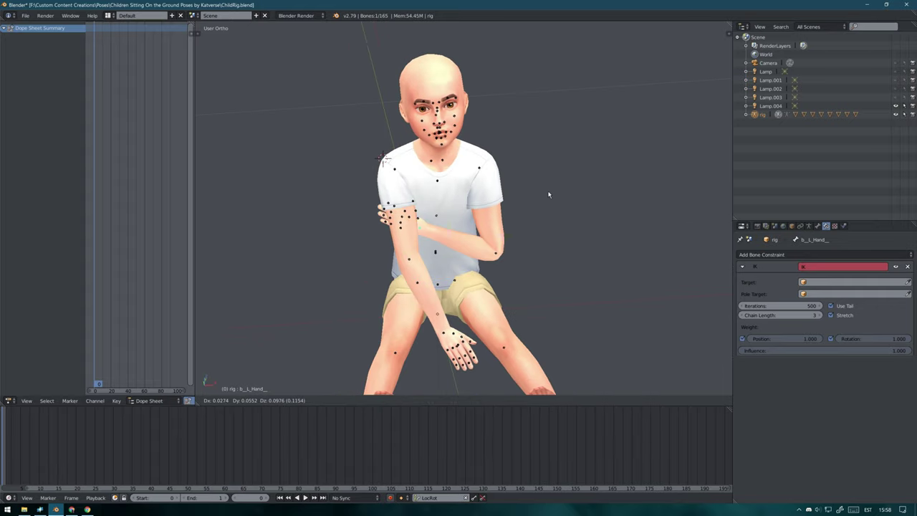
{"action": "mouse_move", "coordinate": [549, 195]}
{"action": "middle_mouse_down"}
{"action": "mouse_move", "coordinate": [553, 172]}
{"action": "mouse_move", "coordinate": [552, 183]}
{"action": "middle_mouse_up"}
{"action": "left_click", "coordinate": [553, 183]}
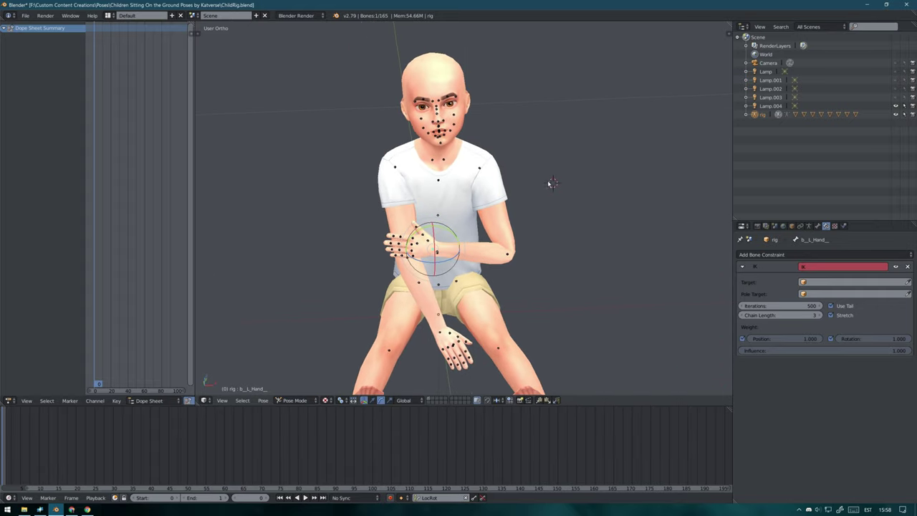
Lower the left hand across the body onto the opposite knee
{"action": "key", "text": "g"}
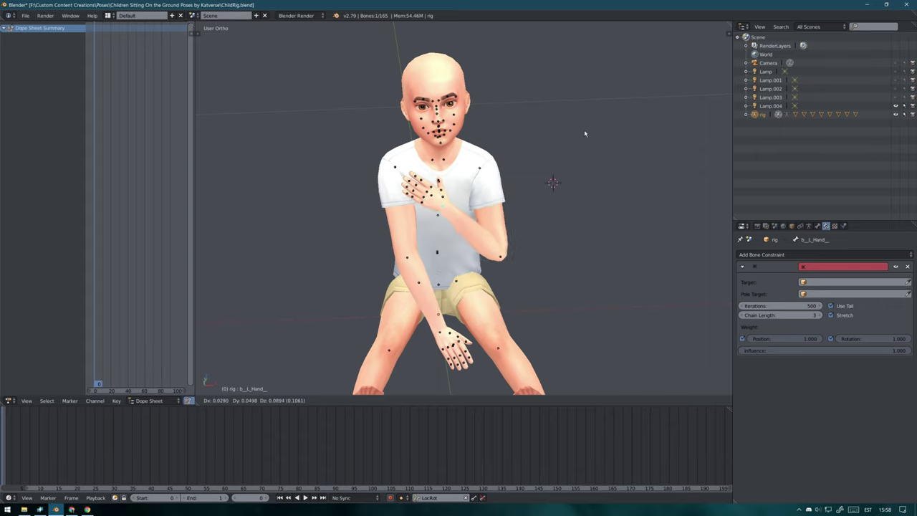
{"action": "middle_click_drag", "start_coordinate": [559, 214], "coordinate": [627, 229]}
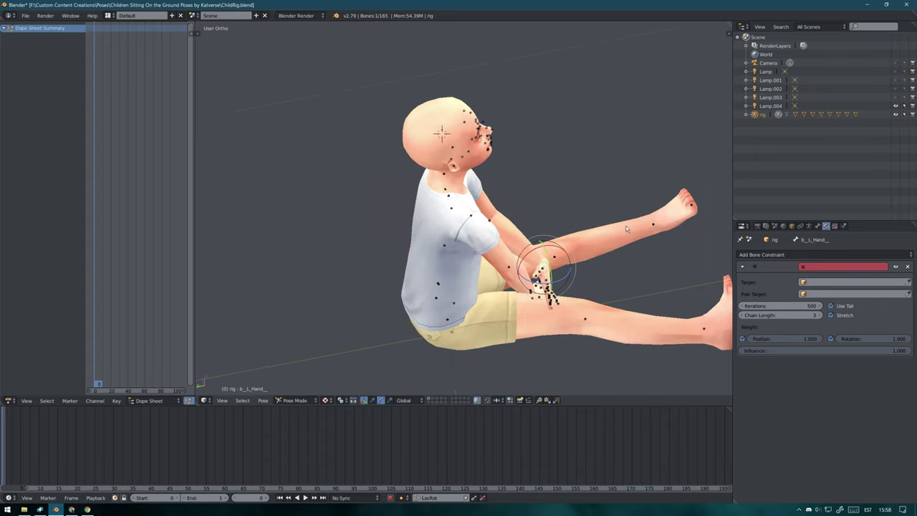
{"action": "middle_click_drag", "start_coordinate": [574, 269], "coordinate": [448, 290]}
{"action": "key", "text": "g"}
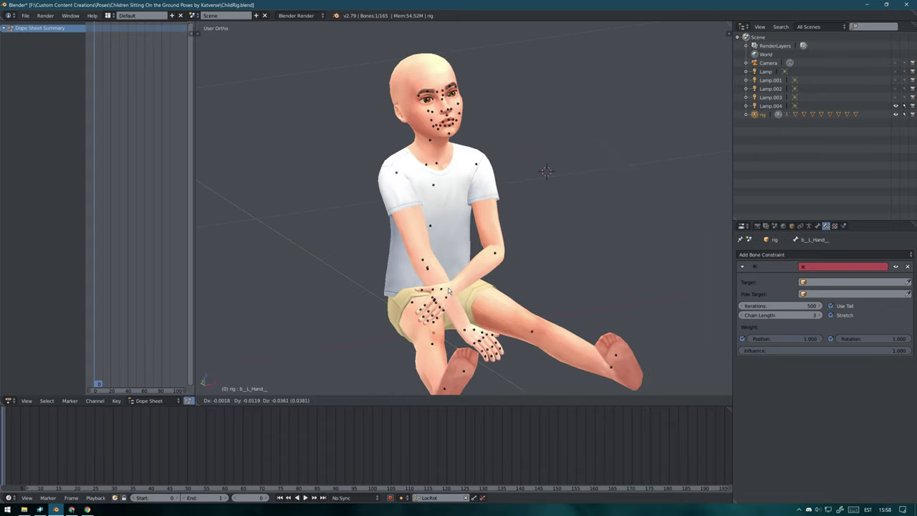
{"action": "left_click", "coordinate": [528, 272]}
{"action": "mouse_move", "coordinate": [528, 272]}
{"action": "middle_mouse_down"}
{"action": "mouse_move", "coordinate": [589, 268]}
{"action": "mouse_move", "coordinate": [516, 272]}
{"action": "mouse_move", "coordinate": [515, 245]}
{"action": "mouse_move", "coordinate": [401, 294]}
{"action": "middle_mouse_up"}
{"action": "scroll", "coordinate": [514, 246], "scroll_direction": "up", "scroll_amount": 3}
Curl the left ring, index and middle finger bones around the knee
{"action": "right_click", "coordinate": [385, 307]}
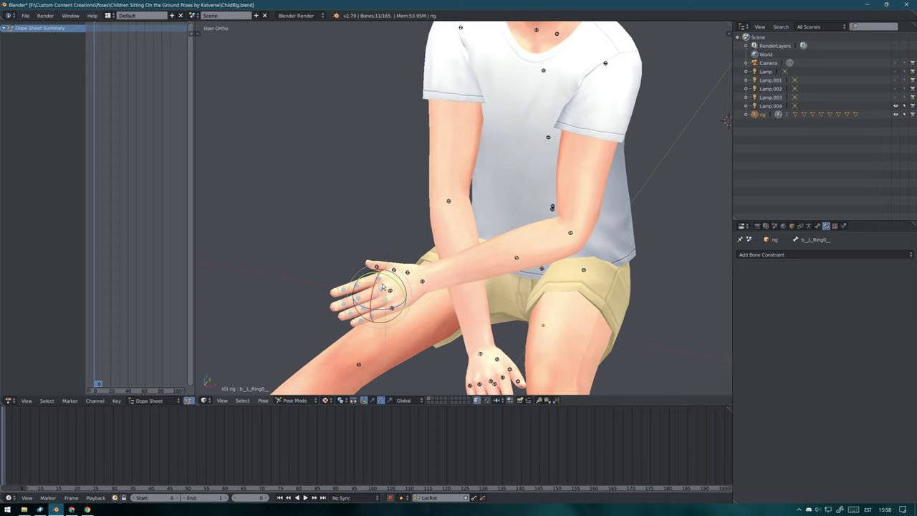
{"action": "key", "text": "r"}
{"action": "key", "text": "r"}
{"action": "mouse_move", "coordinate": [386, 305]}
{"action": "middle_mouse_down"}
{"action": "mouse_move", "coordinate": [374, 240]}
{"action": "mouse_move", "coordinate": [422, 245]}
{"action": "middle_mouse_up"}
{"action": "right_click", "coordinate": [374, 239]}
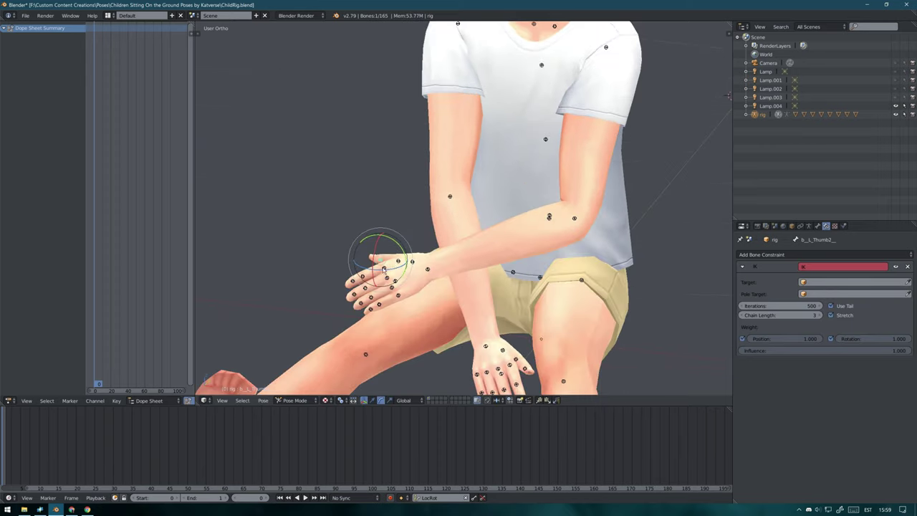
{"action": "right_click", "coordinate": [423, 245]}
{"action": "key", "text": "r"}
{"action": "key", "text": "r"}
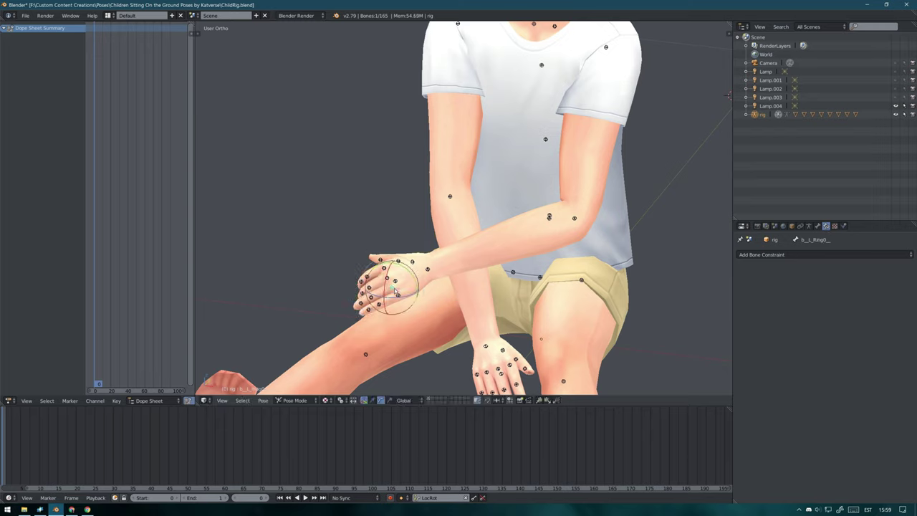
{"action": "left_click", "coordinate": [460, 252]}
{"action": "middle_click_drag", "start_coordinate": [461, 251], "coordinate": [526, 330]}
{"action": "right_click", "coordinate": [525, 331]}
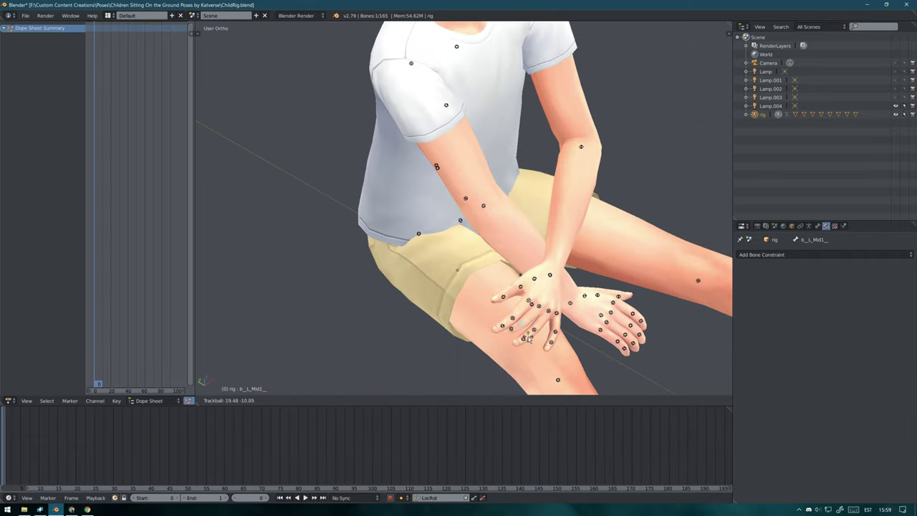
{"action": "left_click", "coordinate": [556, 331]}
{"action": "middle_click_drag", "start_coordinate": [555, 331], "coordinate": [523, 293]}
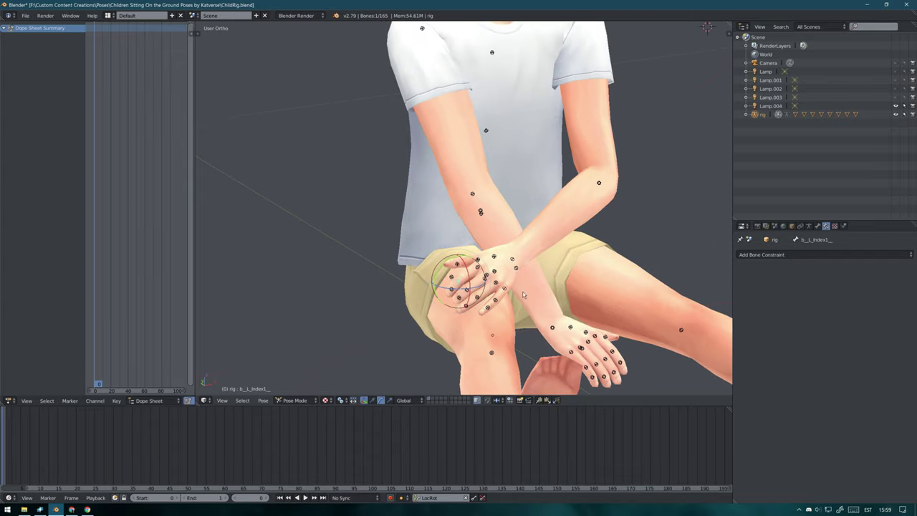
{"action": "mouse_move", "coordinate": [485, 266]}
{"action": "middle_mouse_down"}
{"action": "mouse_move", "coordinate": [450, 260]}
{"action": "mouse_move", "coordinate": [452, 205]}
{"action": "mouse_move", "coordinate": [530, 353]}
{"action": "mouse_move", "coordinate": [429, 250]}
{"action": "middle_mouse_up"}
Rotate the left hand so it wraps over the knee
{"action": "right_click", "coordinate": [459, 257]}
{"action": "key", "text": "shift+i"}
{"action": "key", "text": "r"}
{"action": "left_click", "coordinate": [452, 203]}
Bend the left ring finger, thumb and pinky to finish the grip
{"action": "right_click", "coordinate": [530, 352]}
{"action": "left_click", "coordinate": [522, 364]}
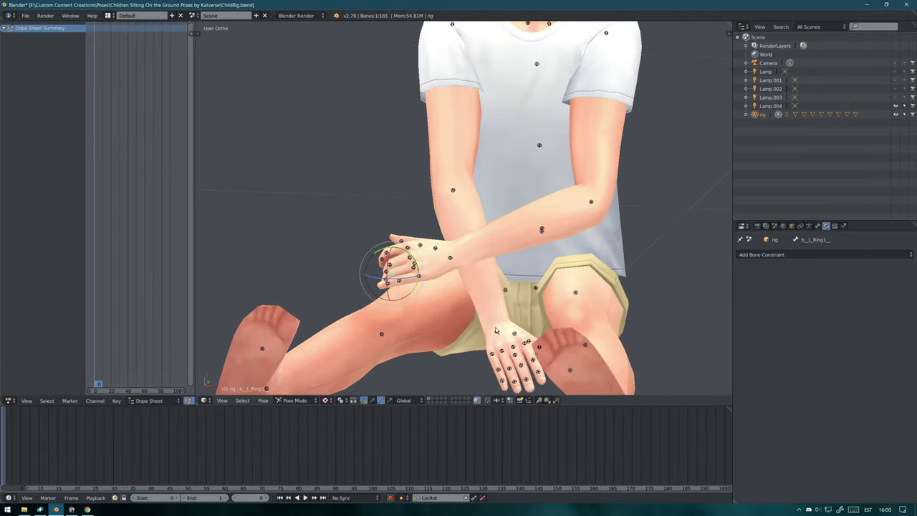
{"action": "mouse_move", "coordinate": [487, 250]}
{"action": "middle_mouse_down"}
{"action": "mouse_move", "coordinate": [465, 360]}
{"action": "mouse_move", "coordinate": [520, 331]}
{"action": "mouse_move", "coordinate": [581, 271]}
{"action": "mouse_move", "coordinate": [628, 294]}
{"action": "mouse_move", "coordinate": [584, 212]}
{"action": "mouse_move", "coordinate": [635, 205]}
{"action": "mouse_move", "coordinate": [596, 156]}
{"action": "middle_mouse_up"}
{"action": "right_click", "coordinate": [483, 303]}
{"action": "key", "text": "r"}
{"action": "right_click", "coordinate": [465, 360]}
{"action": "left_click", "coordinate": [583, 274]}
Select the neck bone and inspect the pose from the front
{"action": "key", "text": "KP_1"}
{"action": "key", "text": "KP_1"}
{"action": "right_click", "coordinate": [462, 138]}
{"action": "mouse_move", "coordinate": [463, 138]}
{"action": "middle_mouse_down"}
{"action": "mouse_move", "coordinate": [567, 250]}
{"action": "mouse_move", "coordinate": [540, 205]}
{"action": "middle_mouse_up"}
{"action": "scroll", "coordinate": [512, 185], "scroll_direction": "down", "scroll_amount": 3}
{"action": "scroll", "coordinate": [512, 185], "scroll_direction": "up", "scroll_amount": 3}
{"action": "scroll", "coordinate": [542, 253], "scroll_direction": "down", "scroll_amount": 2}
{"action": "scroll", "coordinate": [543, 253], "scroll_direction": "up", "scroll_amount": 3}
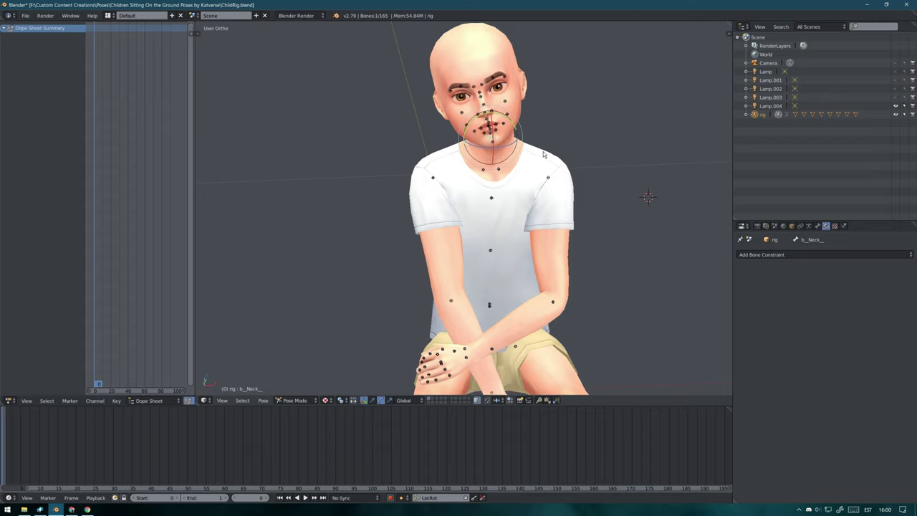
{"action": "scroll", "coordinate": [516, 272], "scroll_direction": "up", "scroll_amount": 4}
Shape the left mouth corner and lower lip into a smile
{"action": "scroll", "coordinate": [511, 286], "scroll_direction": "up", "scroll_amount": 2}
{"action": "right_click", "coordinate": [512, 285]}
{"action": "key", "text": "g"}
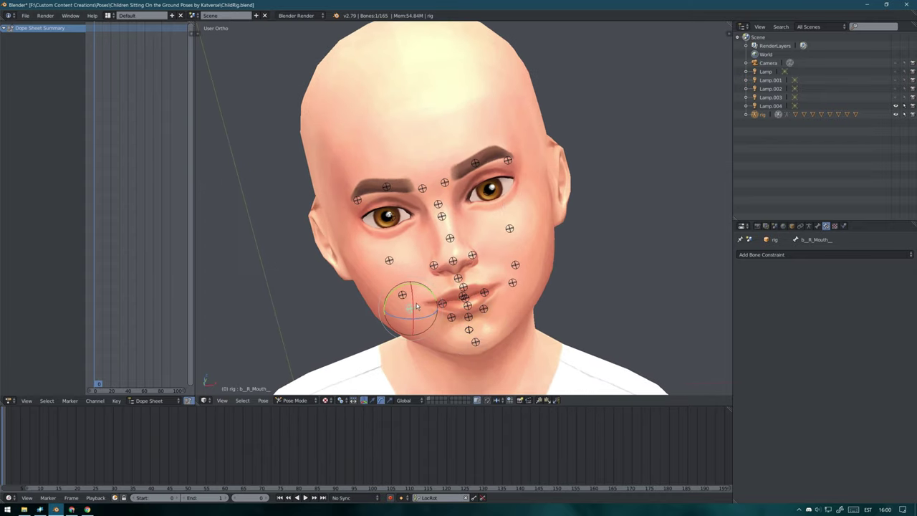
{"action": "middle_click_drag", "start_coordinate": [417, 307], "coordinate": [526, 267]}
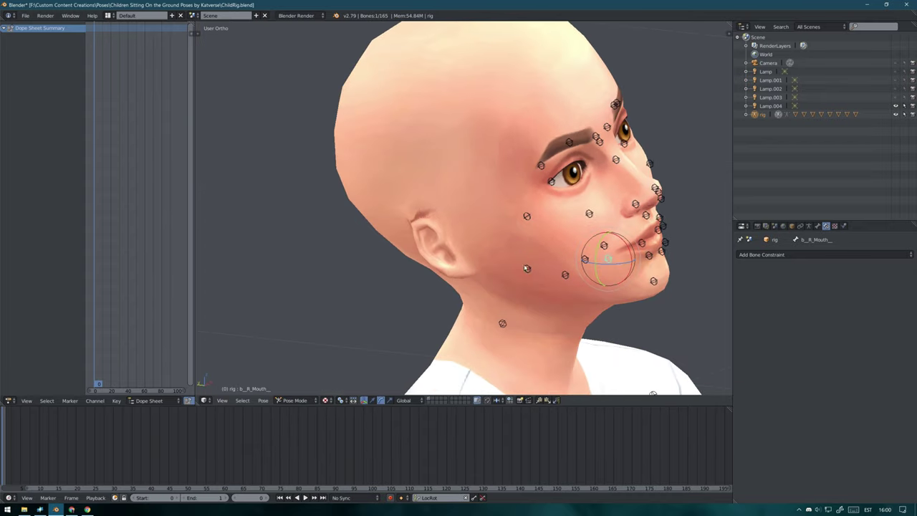
{"action": "right_click", "coordinate": [548, 207]}
{"action": "mouse_move", "coordinate": [545, 214]}
{"action": "middle_mouse_down"}
{"action": "mouse_move", "coordinate": [552, 221]}
{"action": "mouse_move", "coordinate": [456, 259]}
{"action": "mouse_move", "coordinate": [470, 282]}
{"action": "mouse_move", "coordinate": [484, 284]}
{"action": "middle_mouse_up"}
{"action": "right_click", "coordinate": [484, 284]}
{"action": "key", "text": "g"}
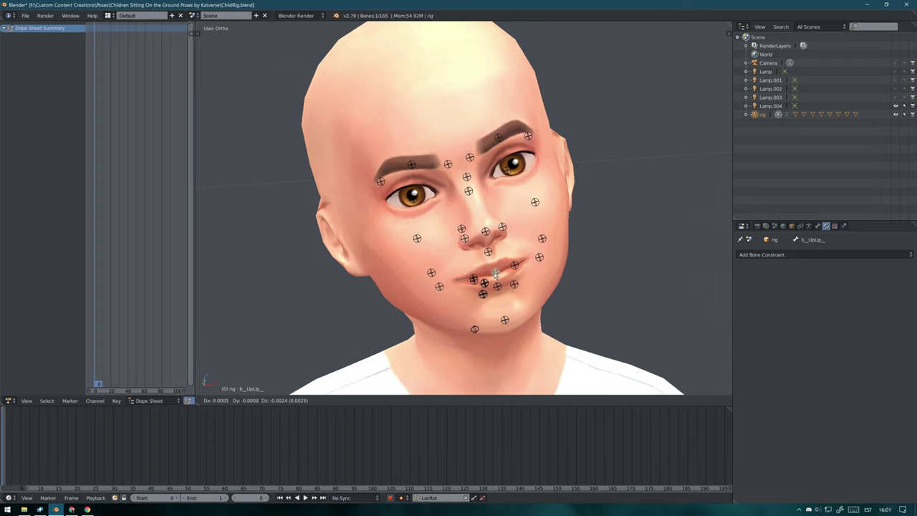
{"action": "left_click", "coordinate": [432, 278]}
Narrow the eyes with the squint and lid bones and lower the inner brows
{"action": "middle_click_drag", "start_coordinate": [432, 278], "coordinate": [487, 207]}
{"action": "right_click", "coordinate": [495, 199]}
{"action": "key", "text": "g"}
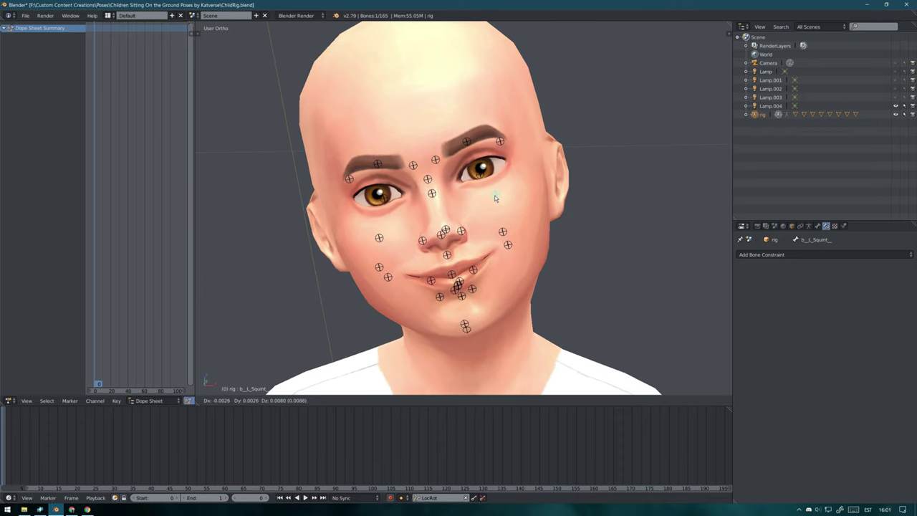
{"action": "type", "text": "li"}
{"action": "key", "text": "Return"}
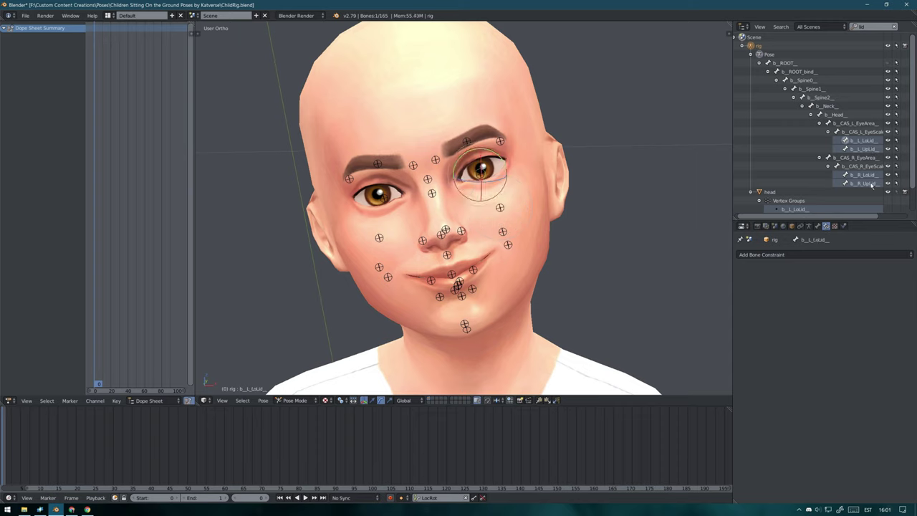
{"action": "key", "text": "r"}
{"action": "key", "text": "r"}
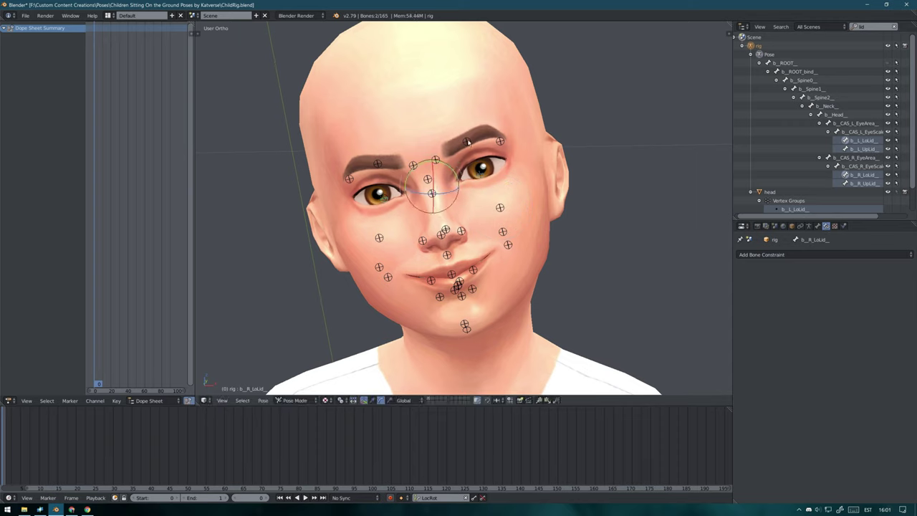
{"action": "left_click", "coordinate": [446, 152]}
{"action": "right_click", "coordinate": [435, 158]}
{"action": "key", "text": "g"}
{"action": "left_click", "coordinate": [401, 160]}
{"action": "right_click", "coordinate": [378, 159]}
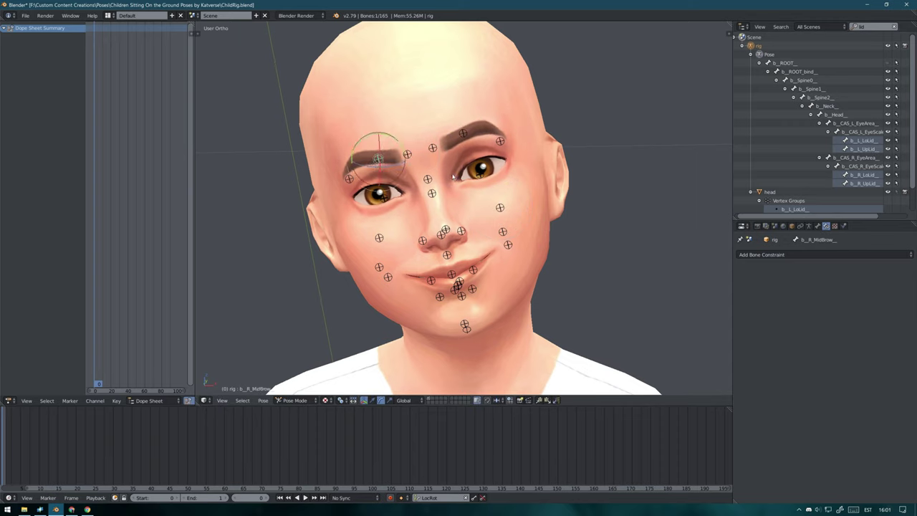
Raise the upper lip to show the teeth and rotate the jaw slightly open
{"action": "right_click", "coordinate": [452, 274]}
{"action": "key", "text": "g"}
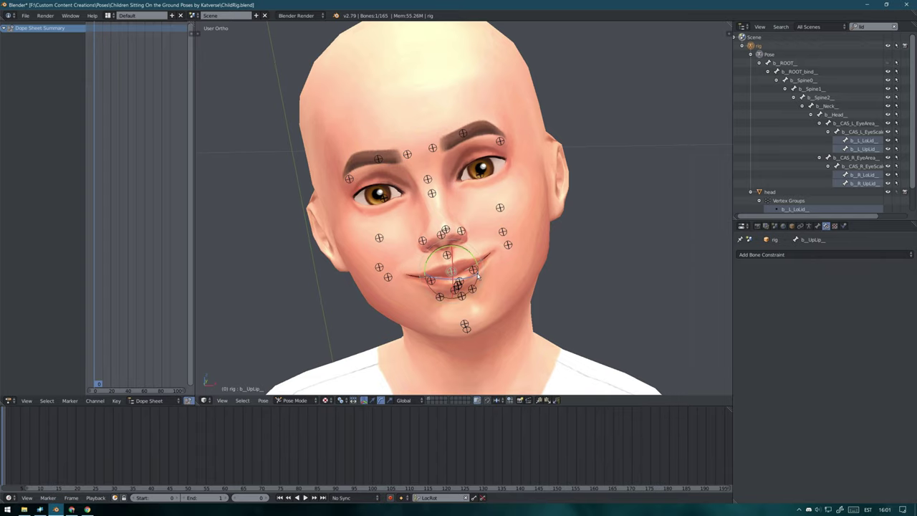
{"action": "scroll", "coordinate": [491, 217], "scroll_direction": "down", "scroll_amount": 3}
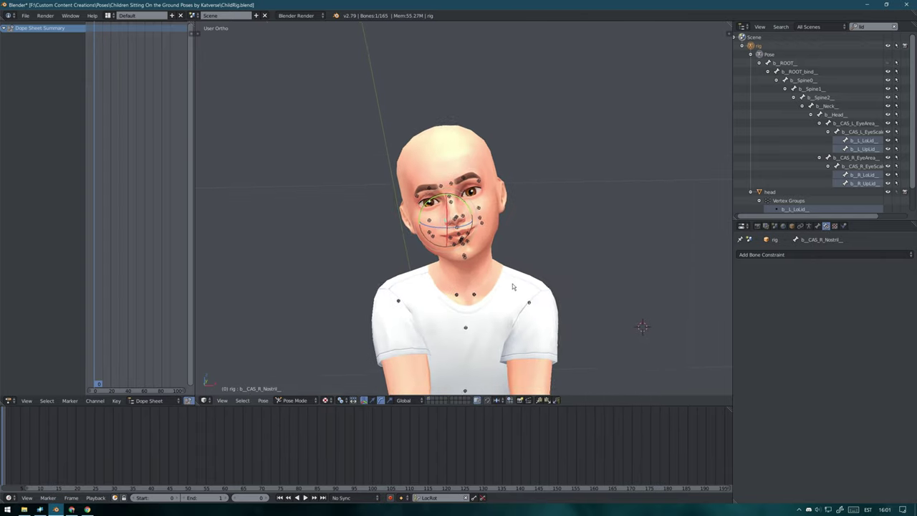
{"action": "middle_click_drag", "start_coordinate": [490, 217], "coordinate": [545, 200]}
{"action": "scroll", "coordinate": [544, 201], "scroll_direction": "up", "scroll_amount": 3}
{"action": "right_click", "coordinate": [522, 207]}
{"action": "left_click_drag", "start_coordinate": [547, 194], "coordinate": [548, 197]}
{"action": "left_click", "coordinate": [548, 197]}
{"action": "middle_click_drag", "start_coordinate": [548, 197], "coordinate": [559, 205]}
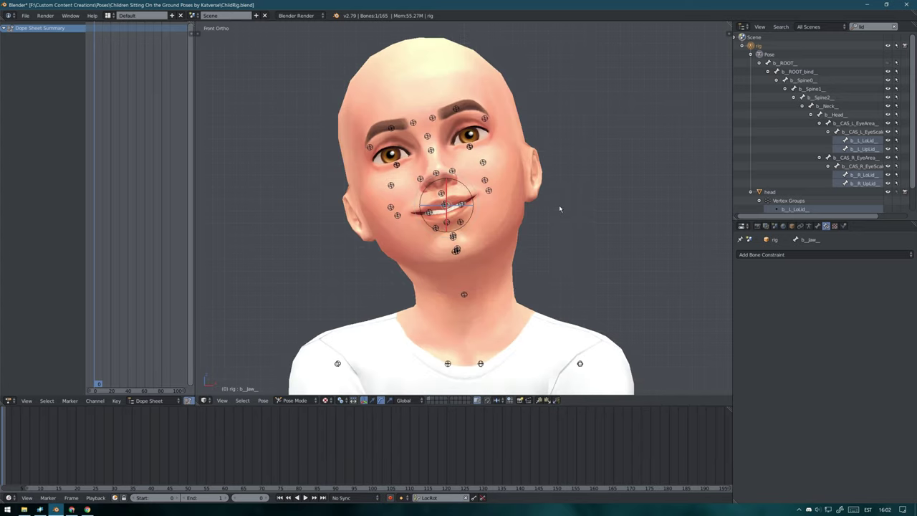
{"action": "scroll", "coordinate": [559, 205], "scroll_direction": "up", "scroll_amount": 3}
{"action": "right_click", "coordinate": [452, 274]}
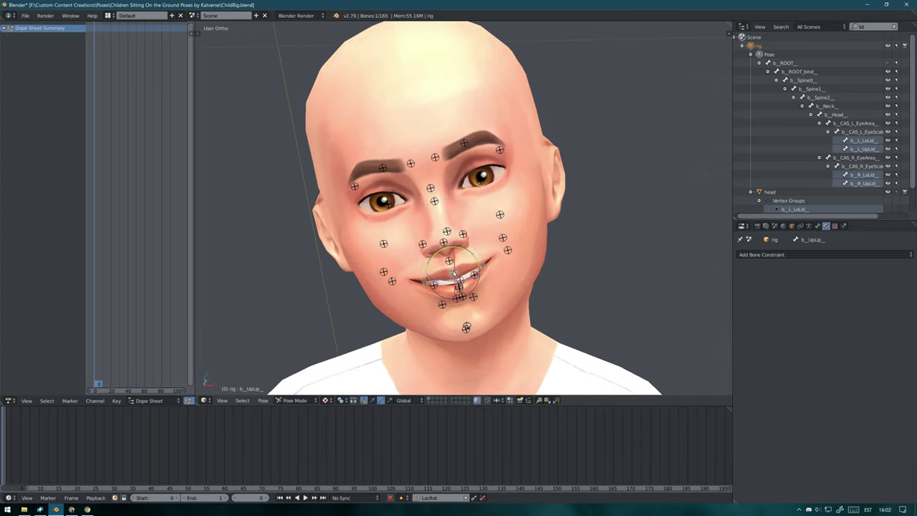
{"action": "scroll", "coordinate": [534, 244], "scroll_direction": "down", "scroll_amount": 5}
Bring the left hand to meet the right at the centre and rotate the left pinky
{"action": "scroll", "coordinate": [541, 227], "scroll_direction": "up", "scroll_amount": 2}
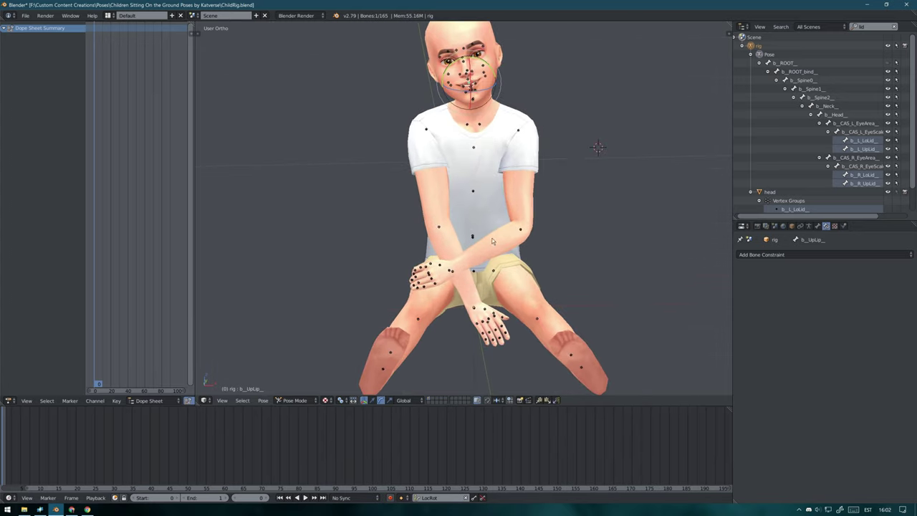
{"action": "right_click", "coordinate": [432, 262]}
{"action": "key", "text": "g"}
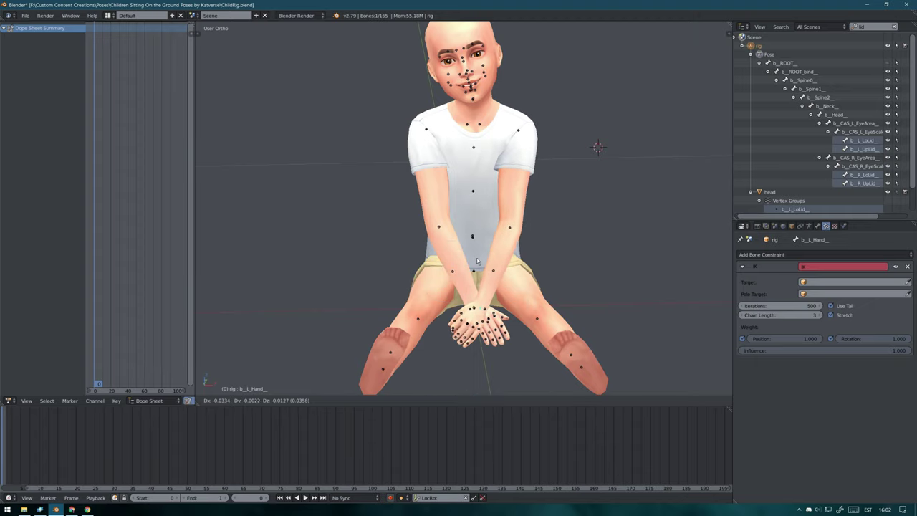
{"action": "left_click", "coordinate": [477, 261]}
{"action": "middle_click_drag", "start_coordinate": [477, 262], "coordinate": [451, 236]}
{"action": "scroll", "coordinate": [440, 229], "scroll_direction": "up", "scroll_amount": 3}
{"action": "right_click", "coordinate": [440, 229]}
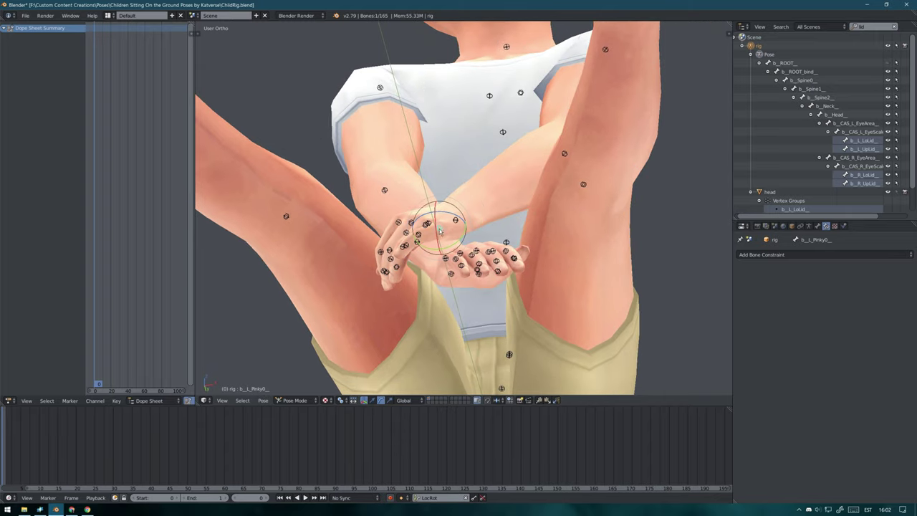
{"action": "left_click", "coordinate": [462, 220]}
{"action": "middle_click_drag", "start_coordinate": [462, 219], "coordinate": [491, 273]}
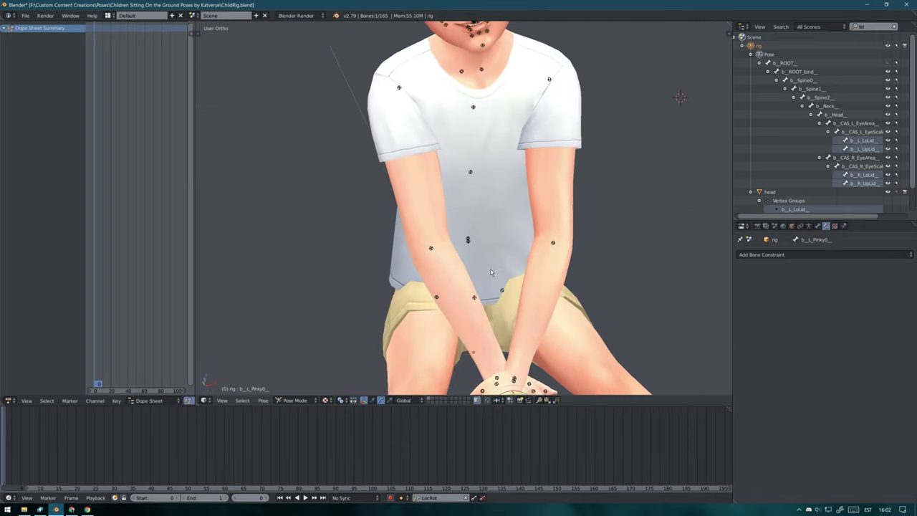
{"action": "scroll", "coordinate": [492, 272], "scroll_direction": "down", "scroll_amount": 3}
Move the left index fingertip to lay over the right hand
{"action": "right_click", "coordinate": [501, 330]}
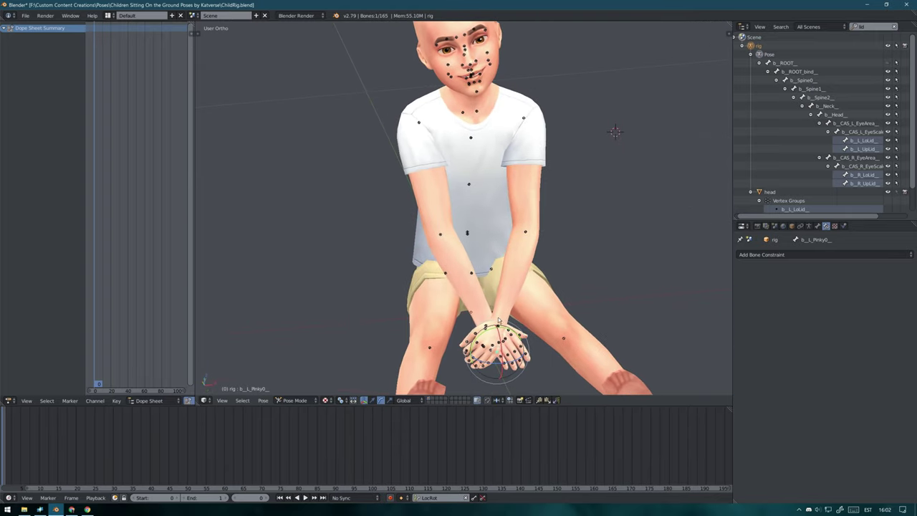
{"action": "key", "text": "shift+i"}
{"action": "scroll", "coordinate": [517, 322], "scroll_direction": "up", "scroll_amount": 3}
{"action": "mouse_move", "coordinate": [517, 322]}
{"action": "middle_mouse_down"}
{"action": "mouse_move", "coordinate": [545, 237]}
{"action": "mouse_move", "coordinate": [504, 233]}
{"action": "middle_mouse_up"}
{"action": "right_click", "coordinate": [544, 235]}
{"action": "right_click", "coordinate": [503, 234]}
{"action": "key", "text": "g"}
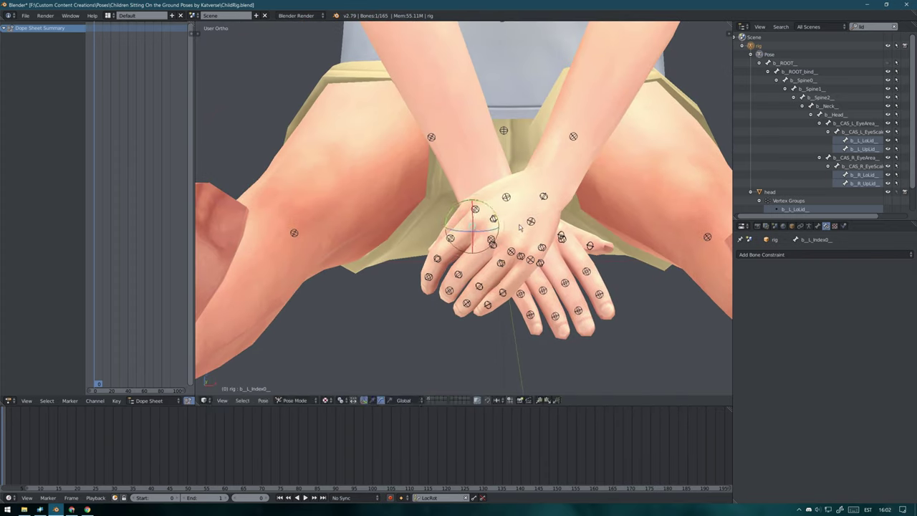
{"action": "left_click", "coordinate": [427, 287]}
Move the left middle and ring fingertips over the right hand
{"action": "right_click", "coordinate": [447, 291]}
{"action": "key", "text": "g"}
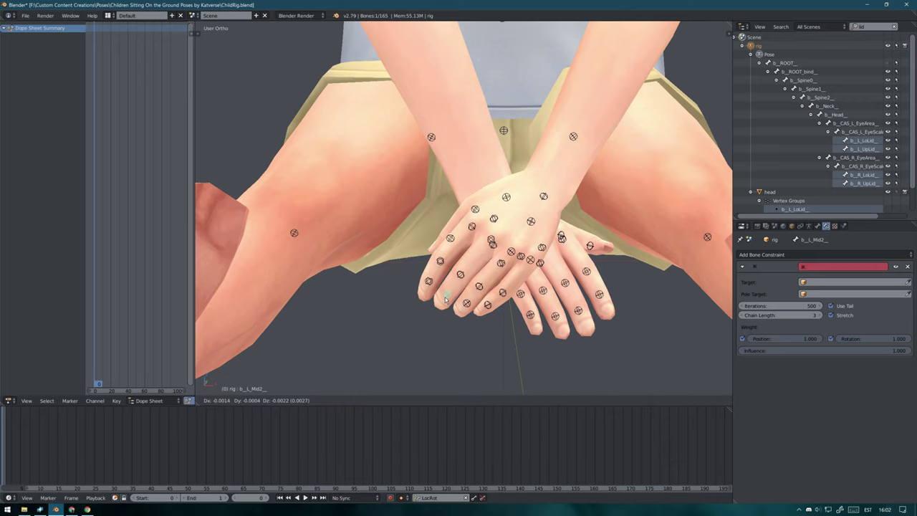
{"action": "left_click", "coordinate": [455, 289]}
{"action": "right_click", "coordinate": [467, 296]}
{"action": "key", "text": "g"}
{"action": "key", "text": "g"}
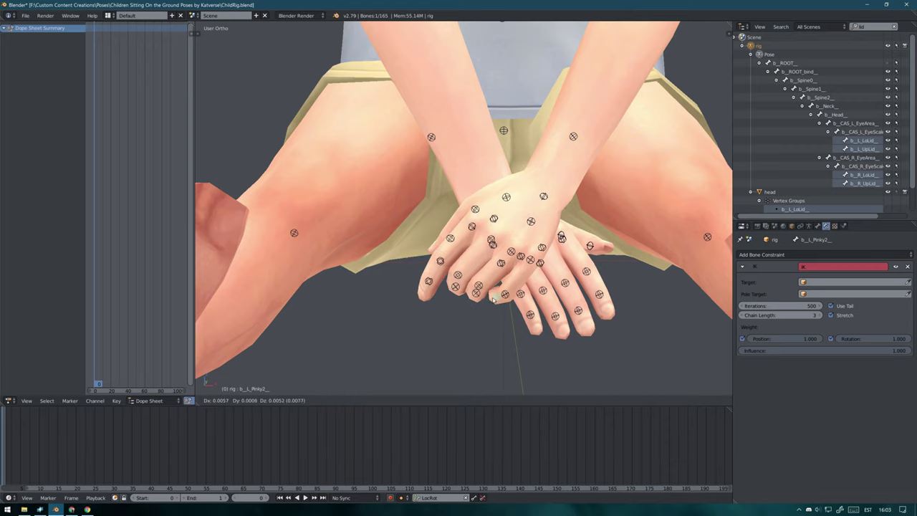
{"action": "left_click", "coordinate": [494, 300]}
{"action": "right_click", "coordinate": [531, 262]}
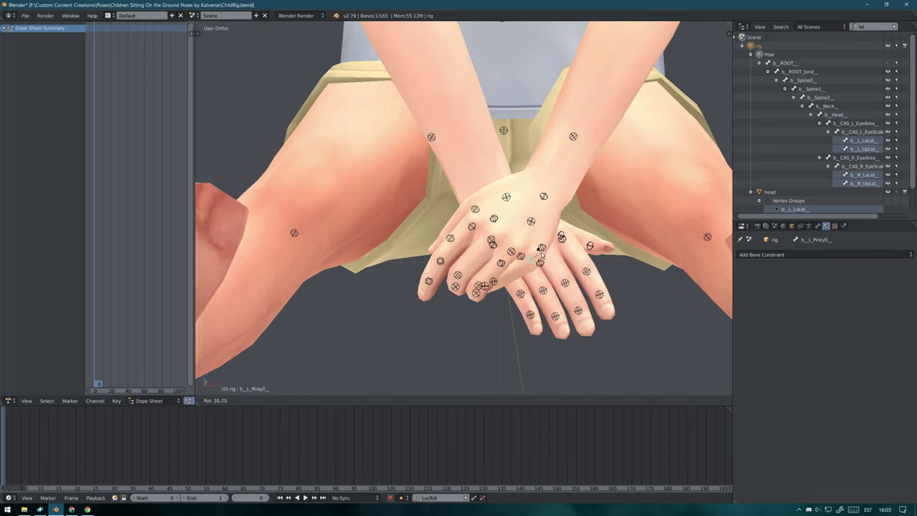
Adjust the neck rotation while viewing the whole child from the front
{"action": "middle_click_drag", "start_coordinate": [544, 262], "coordinate": [504, 241]}
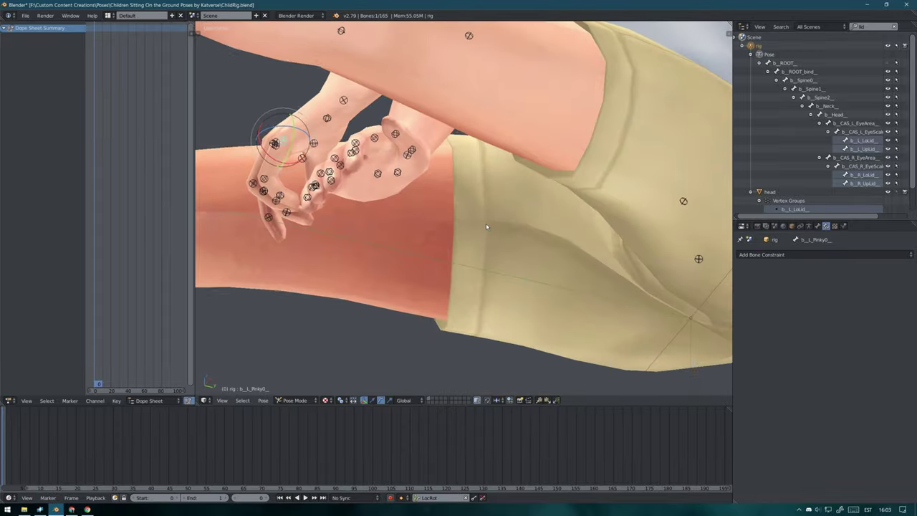
{"action": "scroll", "coordinate": [504, 241], "scroll_direction": "down", "scroll_amount": 3}
{"action": "mouse_move", "coordinate": [504, 241]}
{"action": "middle_mouse_down"}
{"action": "mouse_move", "coordinate": [526, 213]}
{"action": "mouse_move", "coordinate": [439, 129]}
{"action": "mouse_move", "coordinate": [458, 140]}
{"action": "mouse_move", "coordinate": [469, 89]}
{"action": "middle_mouse_up"}
{"action": "right_click", "coordinate": [460, 122]}
{"action": "left_click", "coordinate": [463, 108]}
{"action": "scroll", "coordinate": [458, 140], "scroll_direction": "up", "scroll_amount": 3}
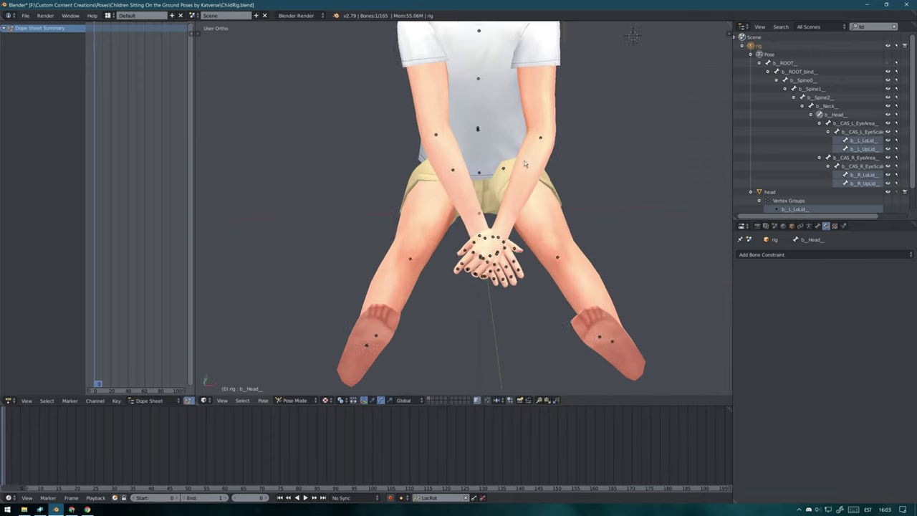
{"action": "scroll", "coordinate": [486, 313], "scroll_direction": "up", "scroll_amount": 3}
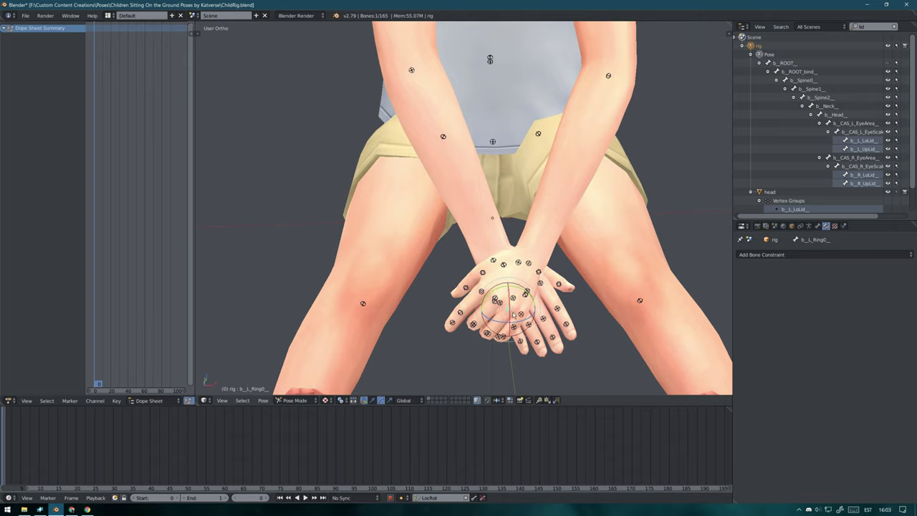
Try adjusting the left ring fingertip, then undo the change
{"action": "left_click", "coordinate": [496, 301]}
{"action": "mouse_move", "coordinate": [496, 301]}
{"action": "middle_mouse_down"}
{"action": "mouse_move", "coordinate": [520, 248]}
{"action": "mouse_move", "coordinate": [542, 294]}
{"action": "middle_mouse_up"}
{"action": "right_click", "coordinate": [520, 227]}
{"action": "key", "text": "shift+i"}
{"action": "scroll", "coordinate": [542, 293], "scroll_direction": "down", "scroll_amount": 2}
{"action": "scroll", "coordinate": [542, 294], "scroll_direction": "down", "scroll_amount": 2}
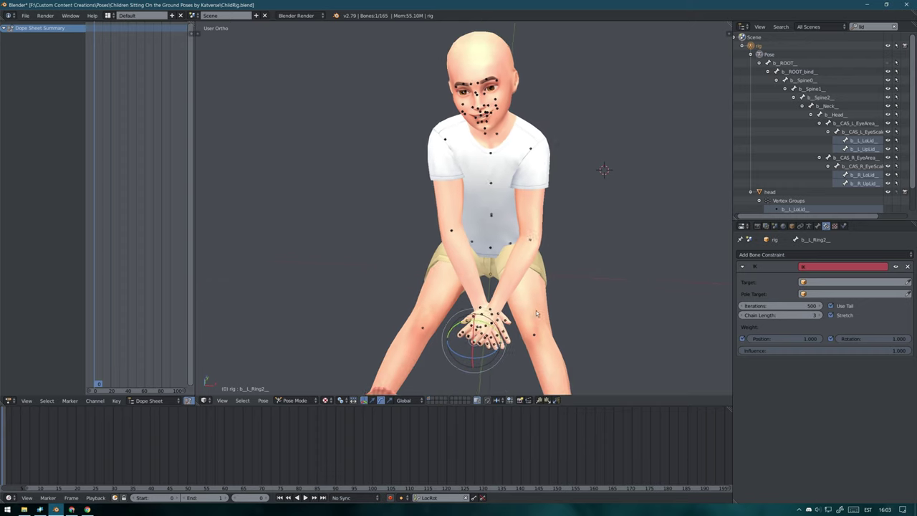
{"action": "scroll", "coordinate": [542, 294], "scroll_direction": "down", "scroll_amount": 1}
{"action": "key", "text": "ctrl+z"}
Rotate the left hand bone so it sits over the right hand
{"action": "right_click", "coordinate": [513, 294]}
{"action": "key", "text": "shift+i"}
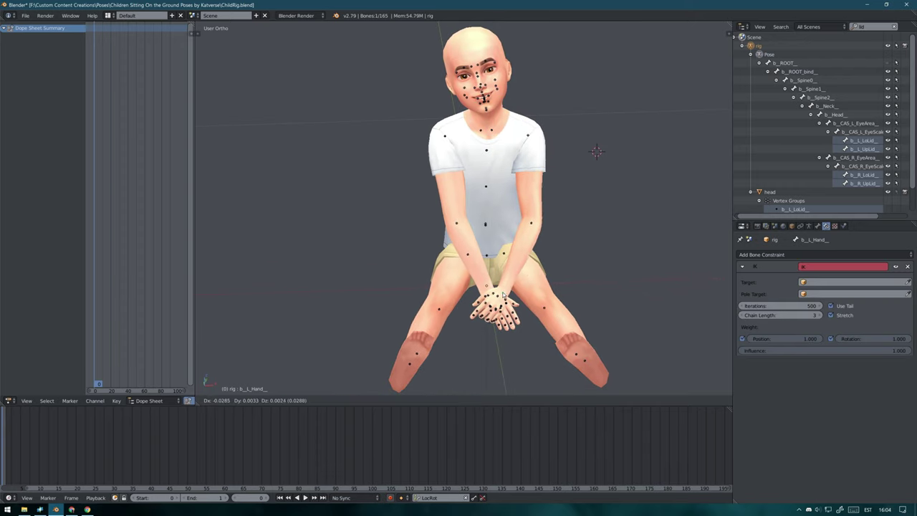
{"action": "scroll", "coordinate": [513, 294], "scroll_direction": "up", "scroll_amount": 3}
{"action": "mouse_move", "coordinate": [513, 293]}
{"action": "middle_mouse_down"}
{"action": "mouse_move", "coordinate": [495, 250]}
{"action": "mouse_move", "coordinate": [523, 321]}
{"action": "middle_mouse_up"}
{"action": "key", "text": "r"}
{"action": "left_click", "coordinate": [489, 247]}
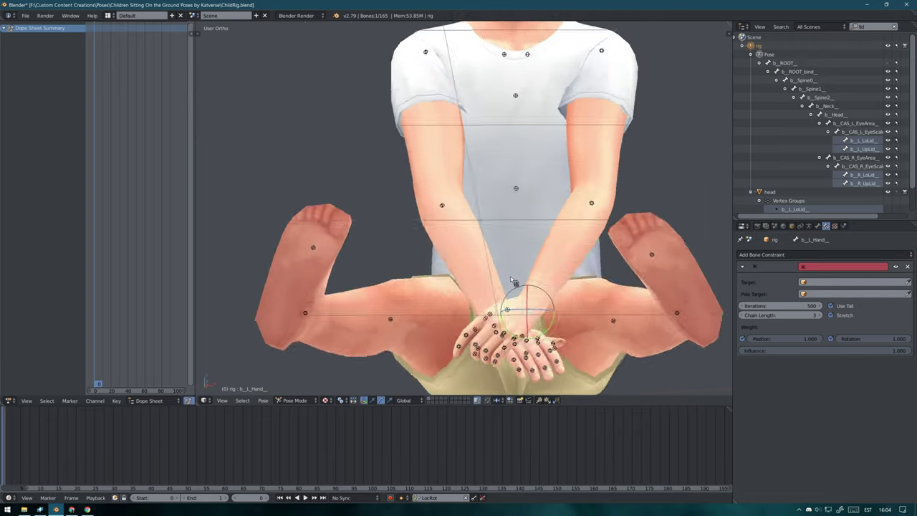
Select the left middle finger's base bone and reframe the view on the head
{"action": "scroll", "coordinate": [523, 321], "scroll_direction": "down", "scroll_amount": 2}
{"action": "scroll", "coordinate": [516, 287], "scroll_direction": "up", "scroll_amount": 2}
{"action": "scroll", "coordinate": [502, 250], "scroll_direction": "up", "scroll_amount": 2}
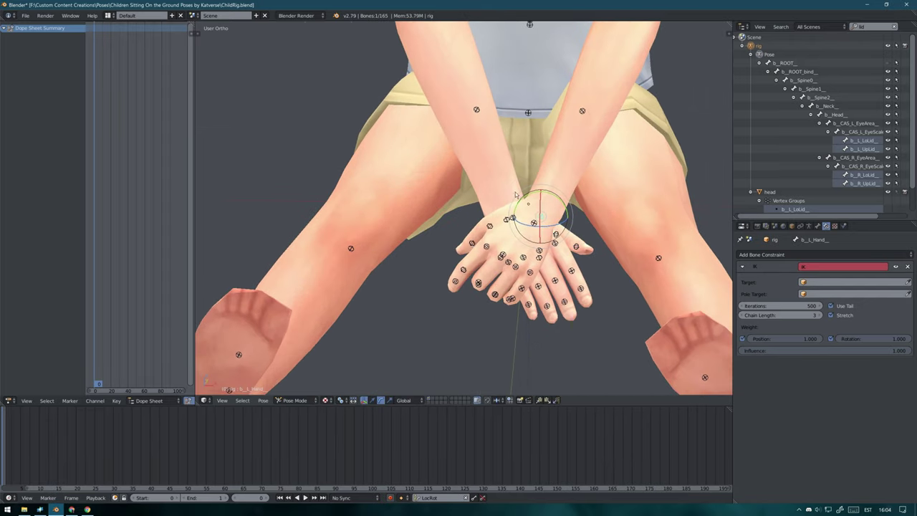
{"action": "right_click", "coordinate": [485, 237]}
{"action": "scroll", "coordinate": [470, 232], "scroll_direction": "down", "scroll_amount": 2}
{"action": "scroll", "coordinate": [510, 183], "scroll_direction": "down", "scroll_amount": 3}
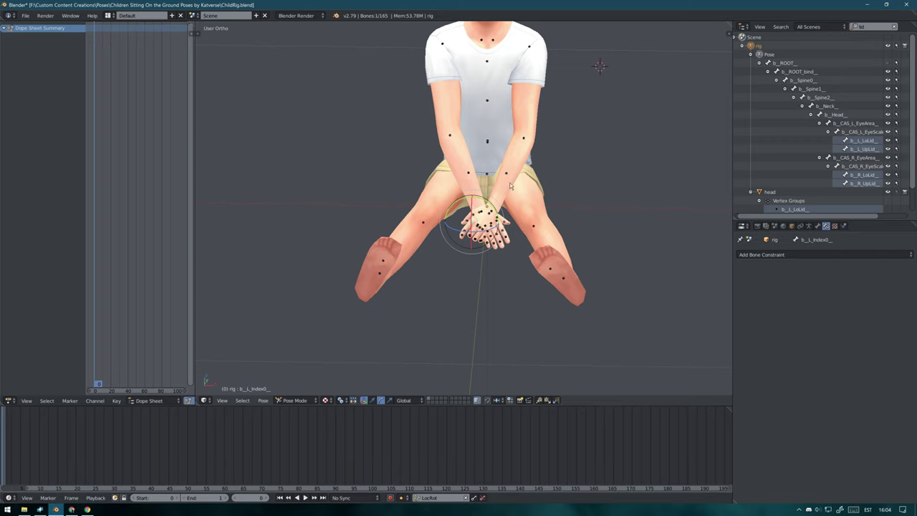
{"action": "mouse_move", "coordinate": [510, 183]}
{"action": "middle_mouse_down", "text": "shift"}
{"action": "mouse_move", "coordinate": [540, 220]}
{"action": "mouse_move", "coordinate": [530, 240]}
{"action": "middle_mouse_up", "text": "shift"}
{"action": "scroll", "coordinate": [539, 220], "scroll_direction": "down", "scroll_amount": 2}
{"action": "scroll", "coordinate": [530, 240], "scroll_direction": "up", "scroll_amount": 2}
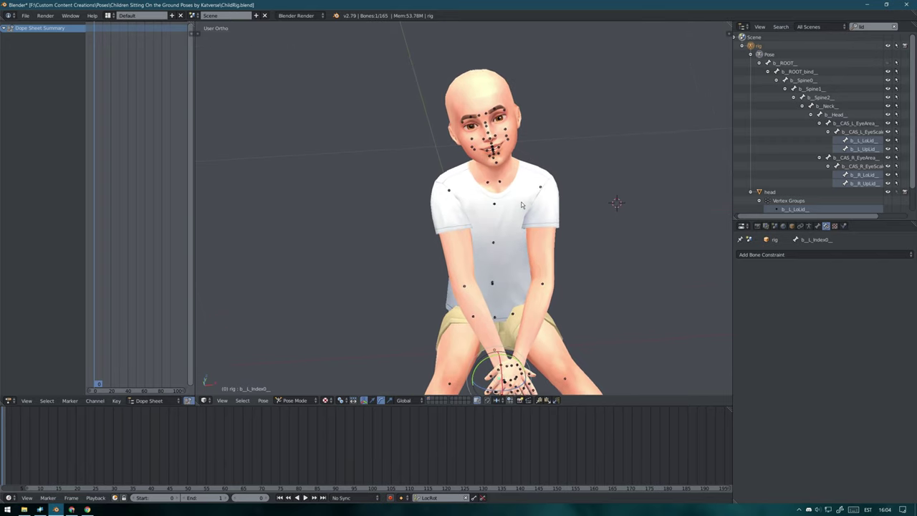
{"action": "scroll", "coordinate": [528, 245], "scroll_direction": "down", "scroll_amount": 1}
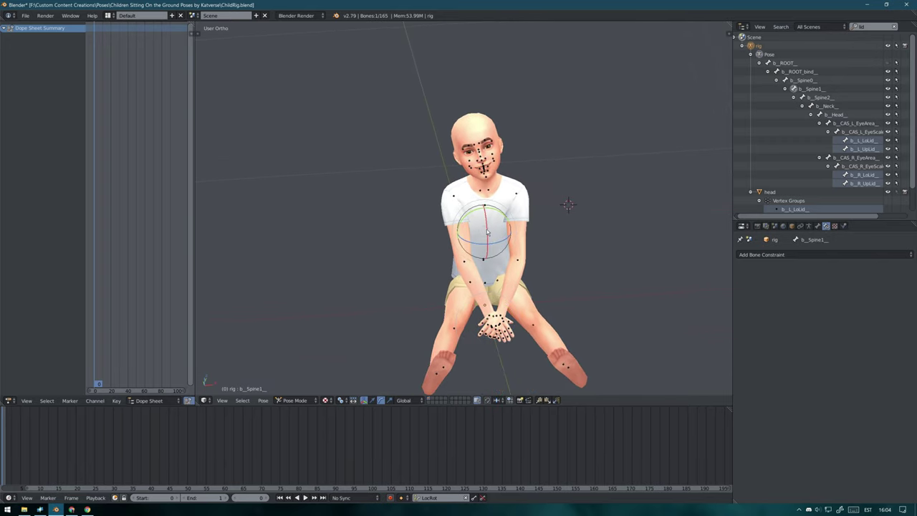
Orbit and zoom around the seated child to inspect the leg placement
{"action": "middle_click_drag", "start_coordinate": [487, 232], "coordinate": [532, 256]}
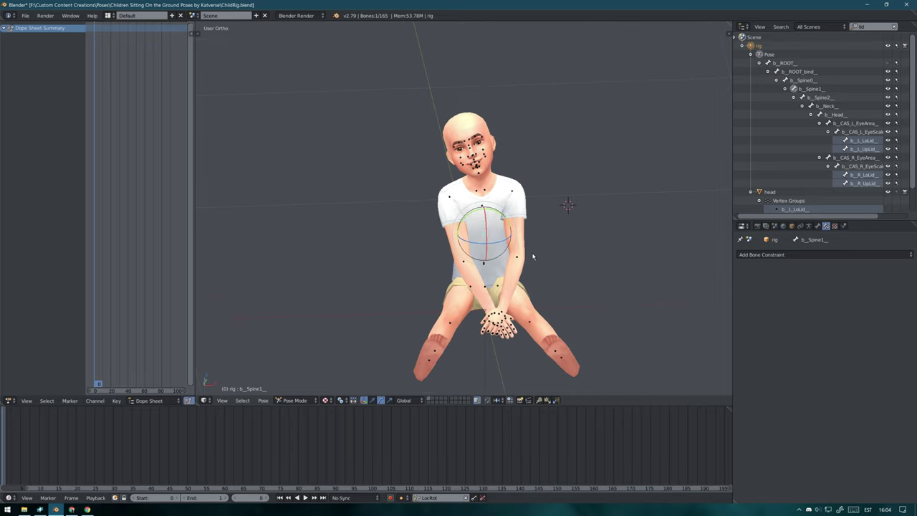
{"action": "scroll", "coordinate": [528, 244], "scroll_direction": "up", "scroll_amount": 1}
{"action": "scroll", "coordinate": [509, 247], "scroll_direction": "up", "scroll_amount": 1}
{"action": "scroll", "coordinate": [498, 248], "scroll_direction": "up", "scroll_amount": 1}
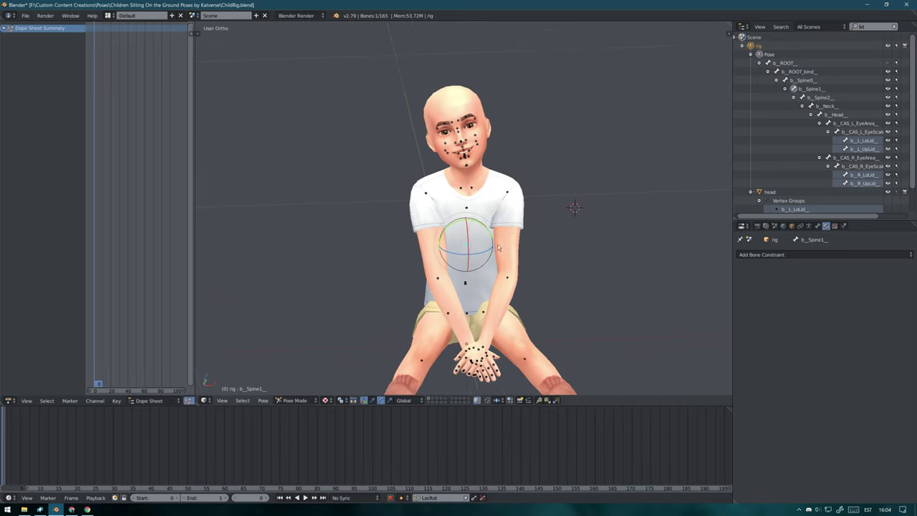
{"action": "scroll", "coordinate": [498, 248], "scroll_direction": "up", "scroll_amount": 2}
{"action": "scroll", "coordinate": [499, 244], "scroll_direction": "up", "scroll_amount": 1}
{"action": "scroll", "coordinate": [499, 229], "scroll_direction": "down", "scroll_amount": 3}
{"action": "scroll", "coordinate": [500, 213], "scroll_direction": "up", "scroll_amount": 4}
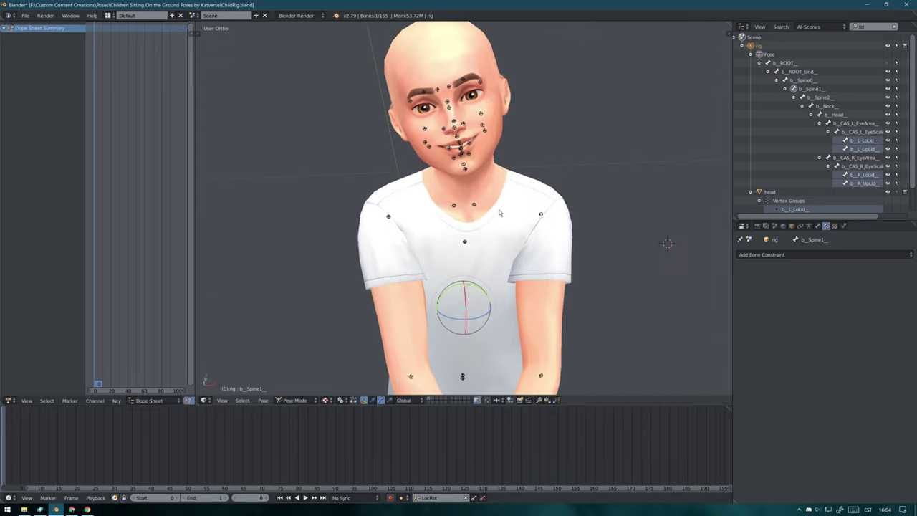
{"action": "scroll", "coordinate": [499, 213], "scroll_direction": "down", "scroll_amount": 1}
{"action": "scroll", "coordinate": [499, 213], "scroll_direction": "down", "scroll_amount": 2}
{"action": "mouse_move", "coordinate": [499, 213]}
{"action": "middle_mouse_down"}
{"action": "mouse_move", "coordinate": [423, 301]}
{"action": "mouse_move", "coordinate": [497, 313]}
{"action": "middle_mouse_up"}
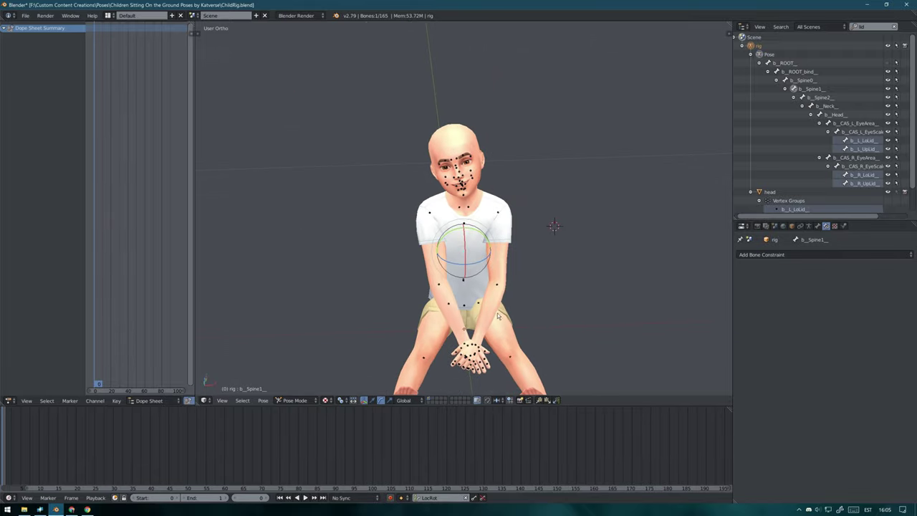
{"action": "scroll", "coordinate": [497, 313], "scroll_direction": "up", "scroll_amount": 3}
{"action": "scroll", "coordinate": [497, 314], "scroll_direction": "down", "scroll_amount": 2}
{"action": "middle_click_drag", "start_coordinate": [497, 313], "coordinate": [416, 339]}
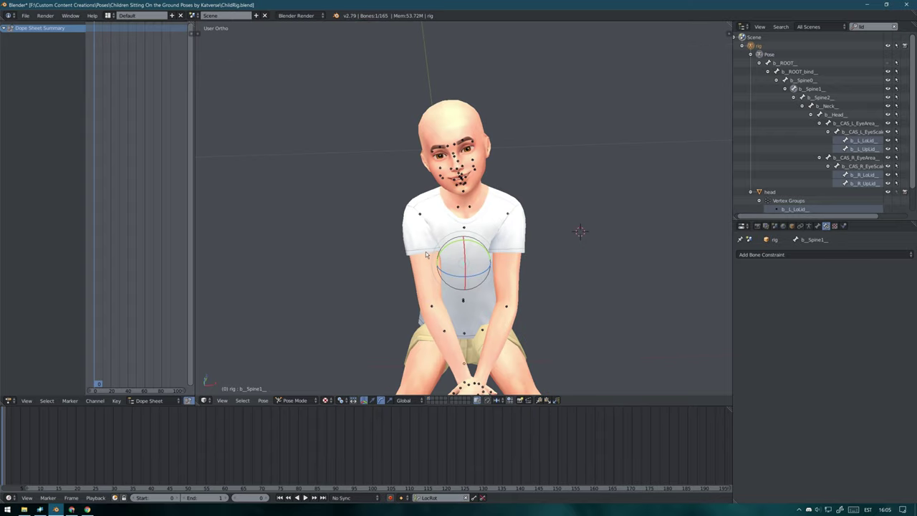
{"action": "middle_click_drag", "start_coordinate": [425, 254], "coordinate": [424, 272]}
Rotate the left thigh in Right Ortho view and the right thigh in Front Ortho view
{"action": "key", "text": "KP_3"}
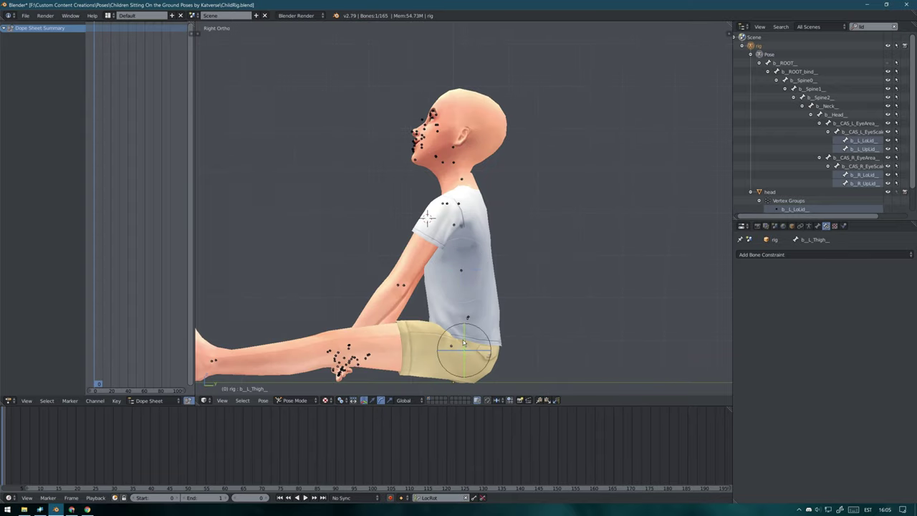
{"action": "right_click", "coordinate": [465, 351]}
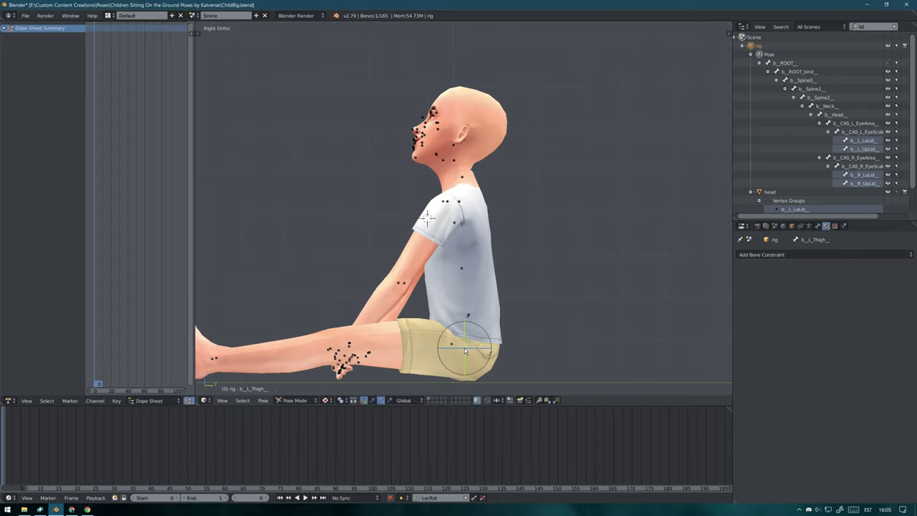
{"action": "middle_click_drag", "start_coordinate": [594, 327], "coordinate": [667, 290], "text": "shift"}
{"action": "key", "text": "r"}
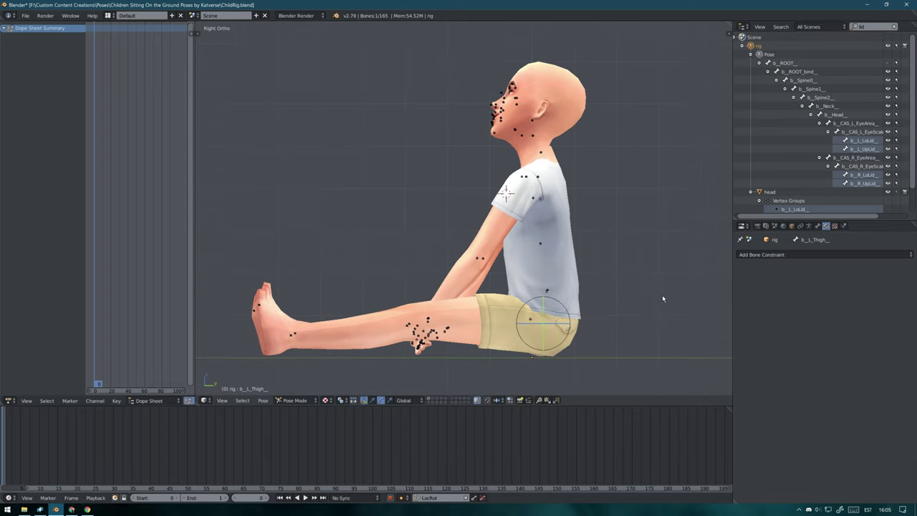
{"action": "key", "text": "KP_1"}
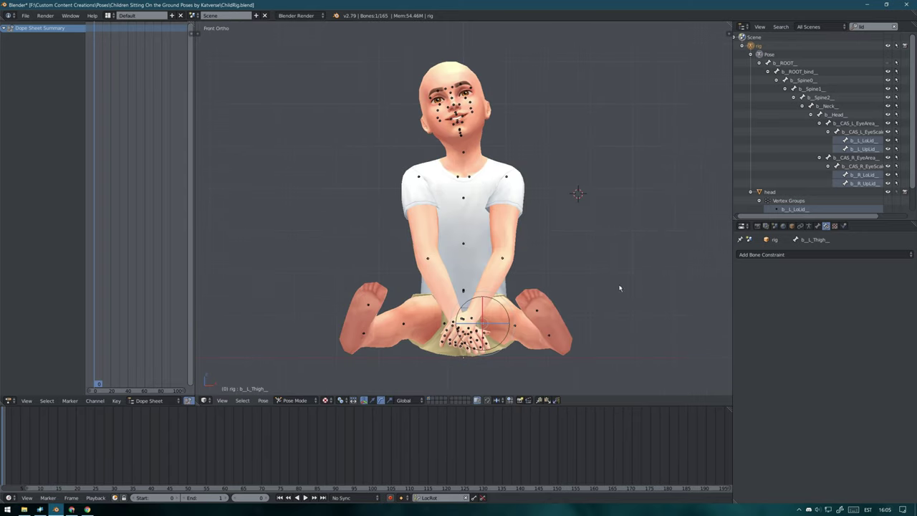
{"action": "key", "text": "r"}
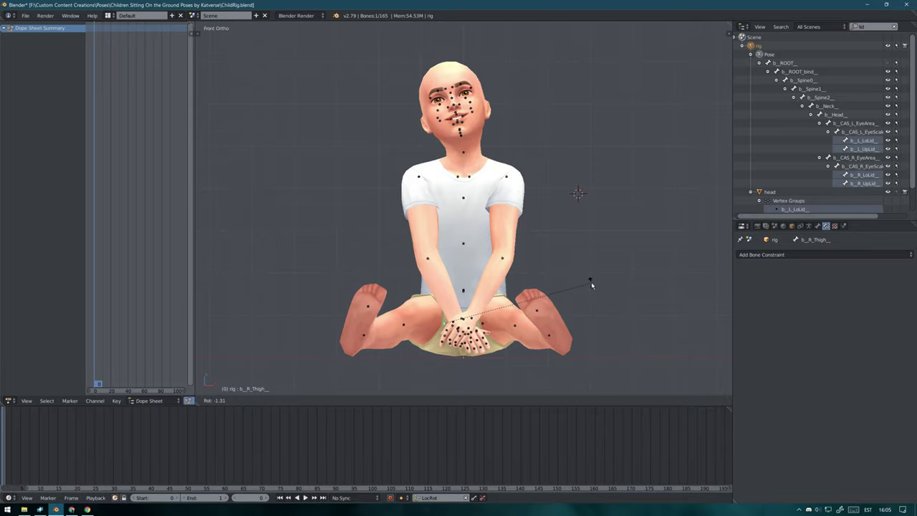
{"action": "middle_click_drag", "start_coordinate": [592, 289], "coordinate": [394, 212]}
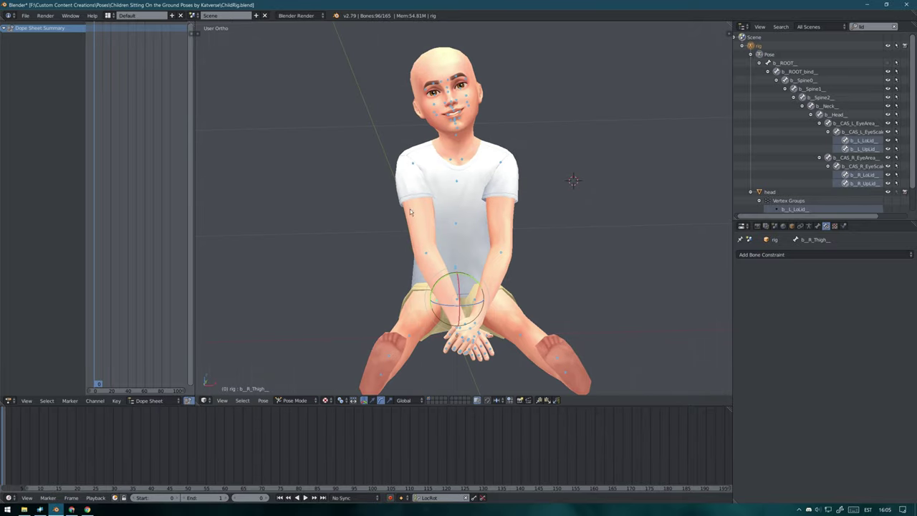